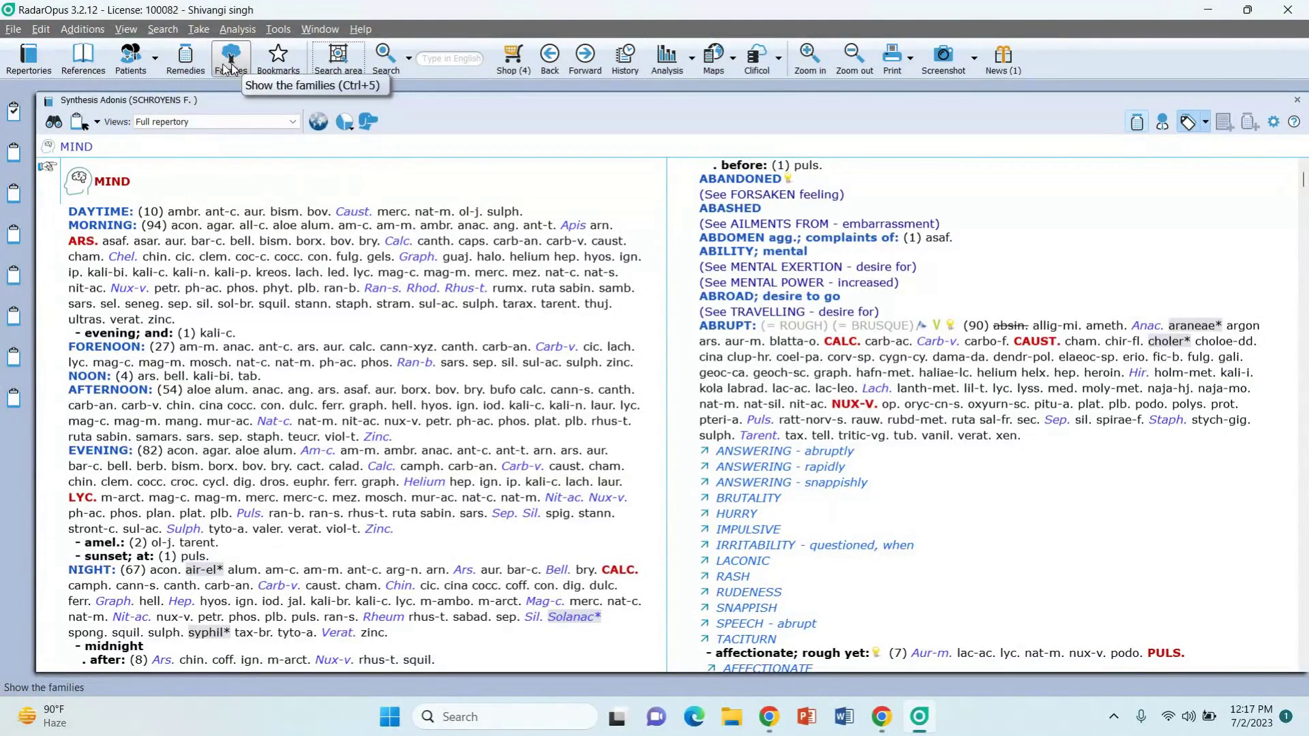
Step: Show families, then browse the 82 repertories beside Synthesis Adonis before moving to references
left_click(232, 67)
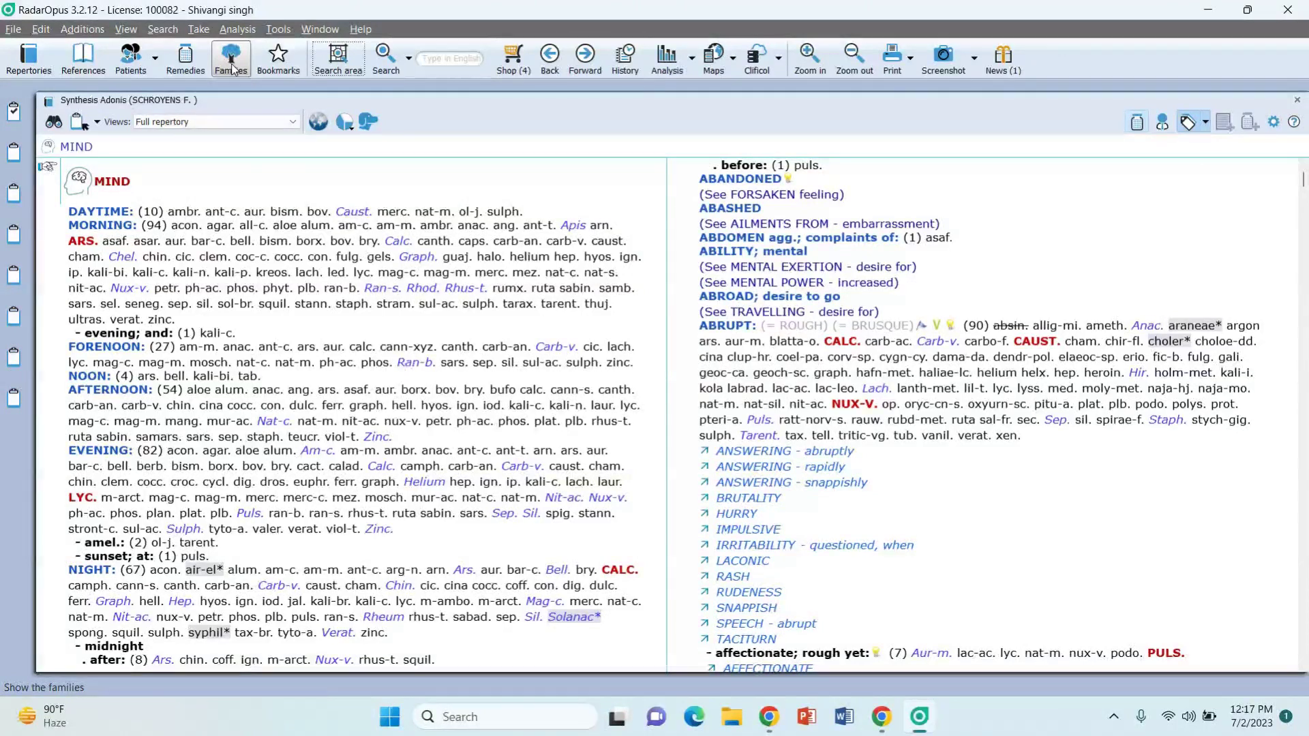
left_click(27, 68)
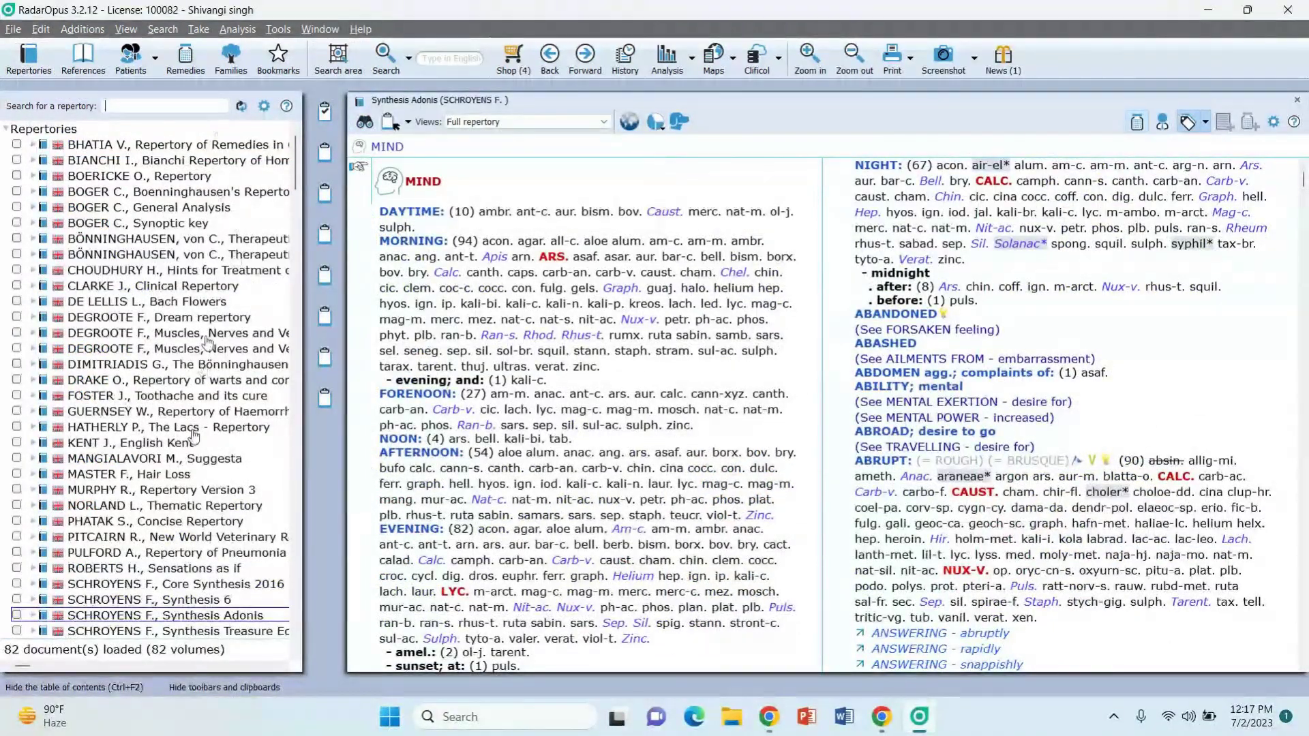
scroll(175, 552, "down", 5)
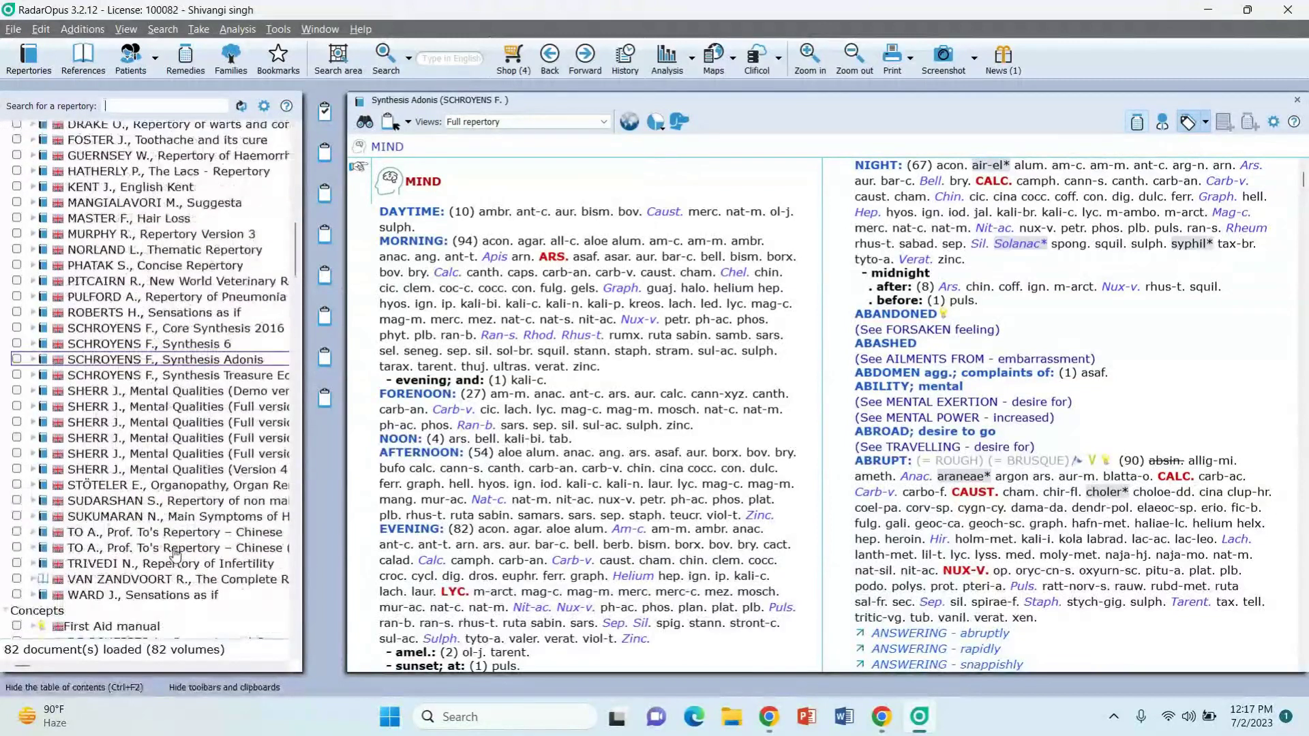
scroll(175, 554, "up", 5)
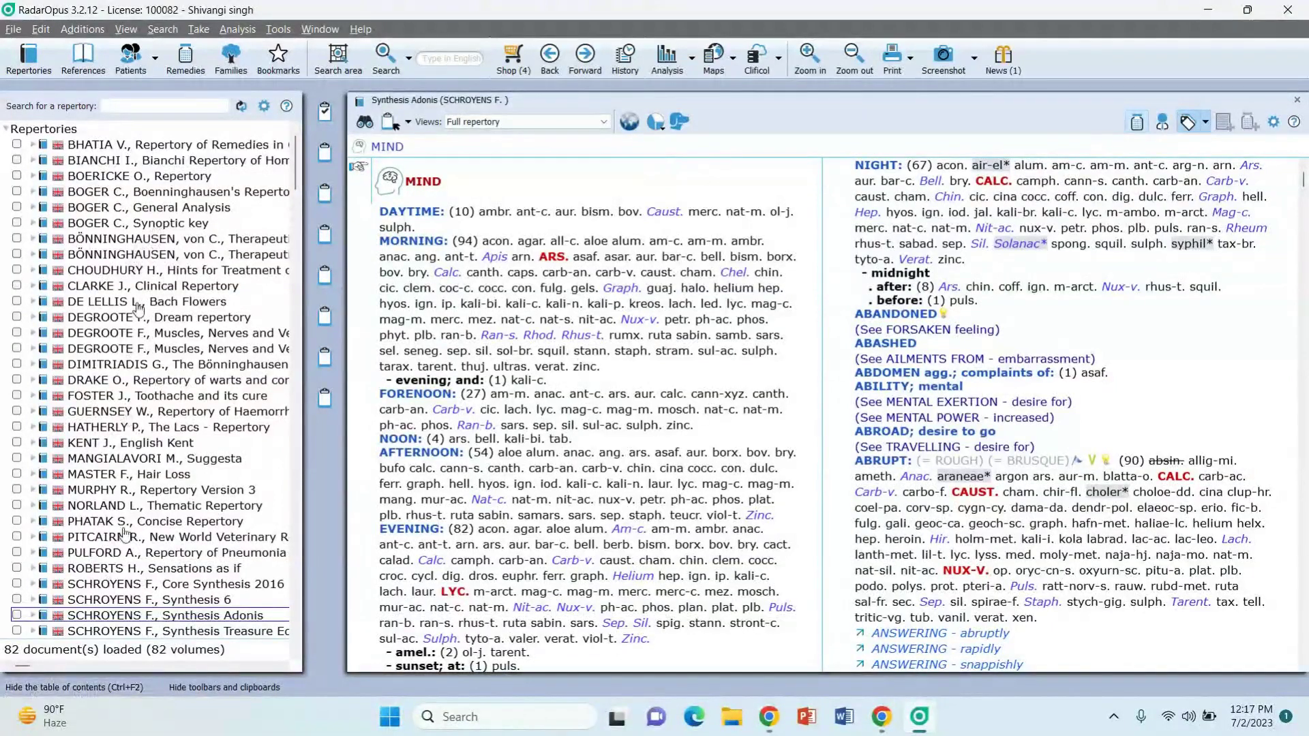
scroll(125, 549, "down", 3)
scroll(126, 554, "up", 3)
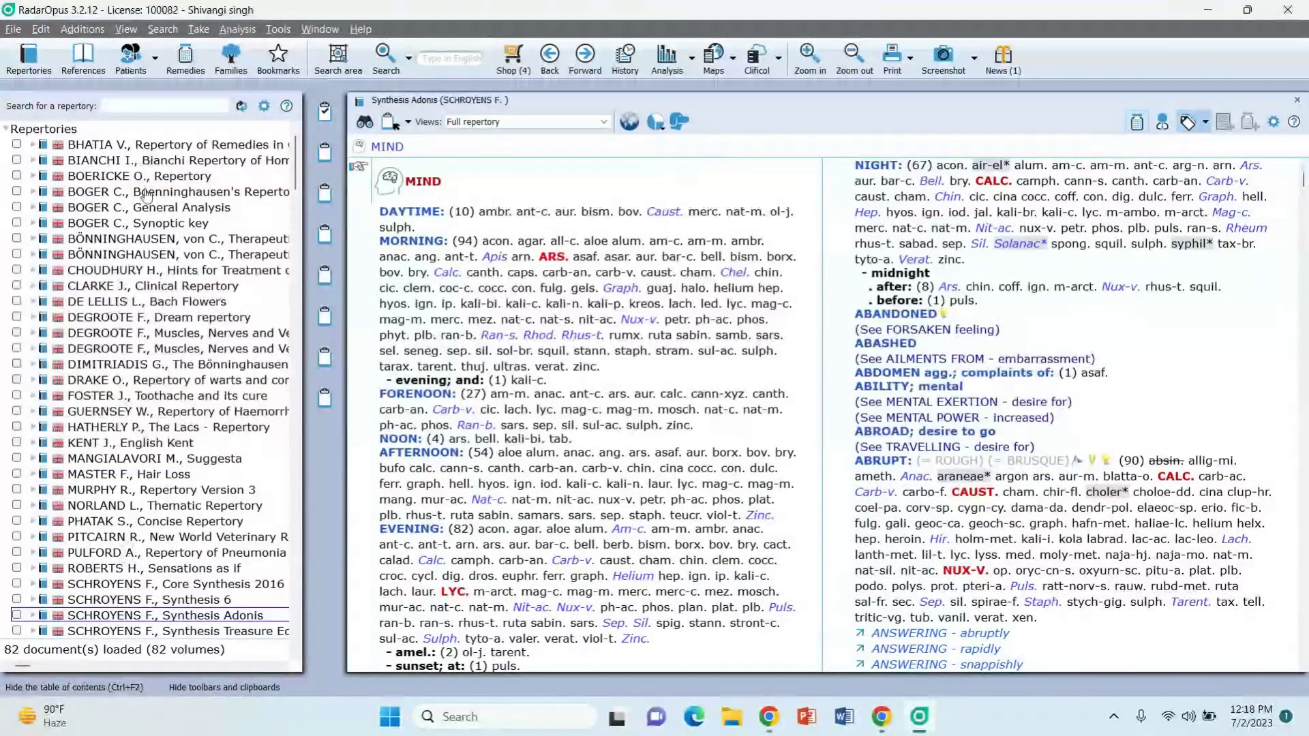
scroll(132, 480, "down", 3)
scroll(131, 484, "up", 3)
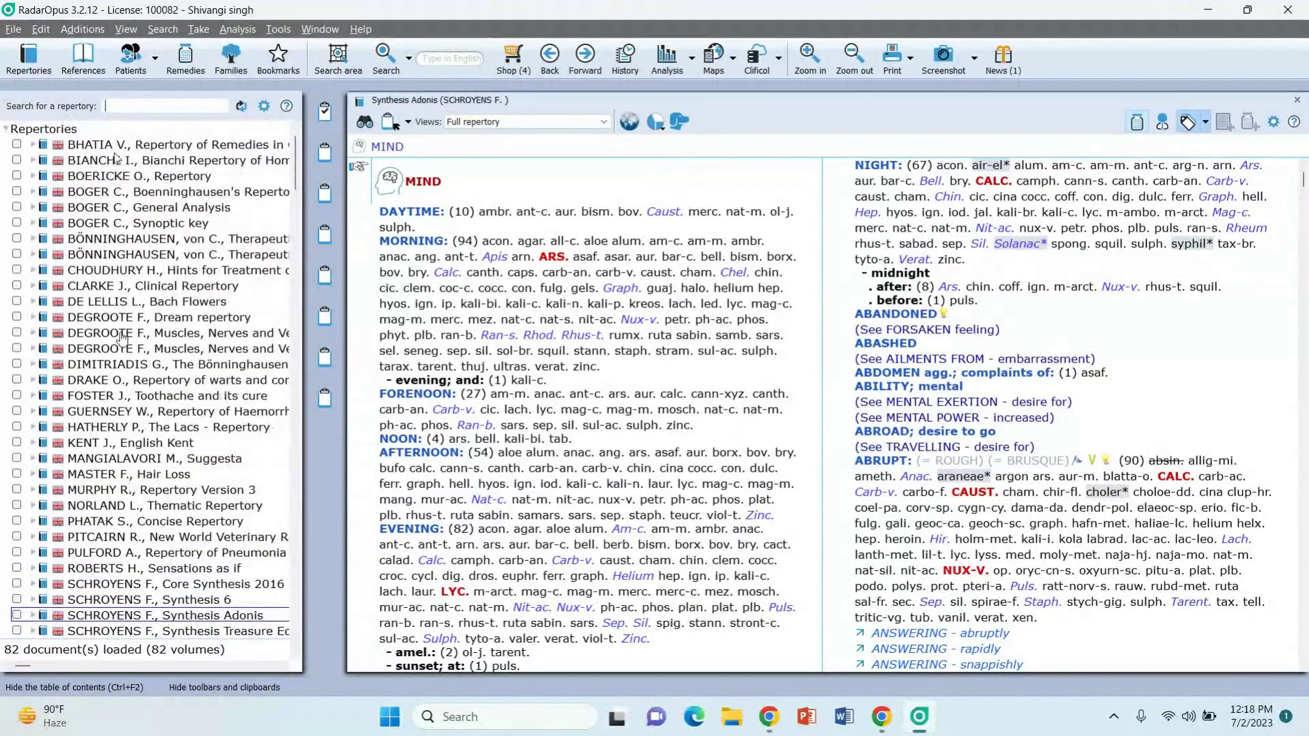
left_click(145, 108)
left_click(95, 71)
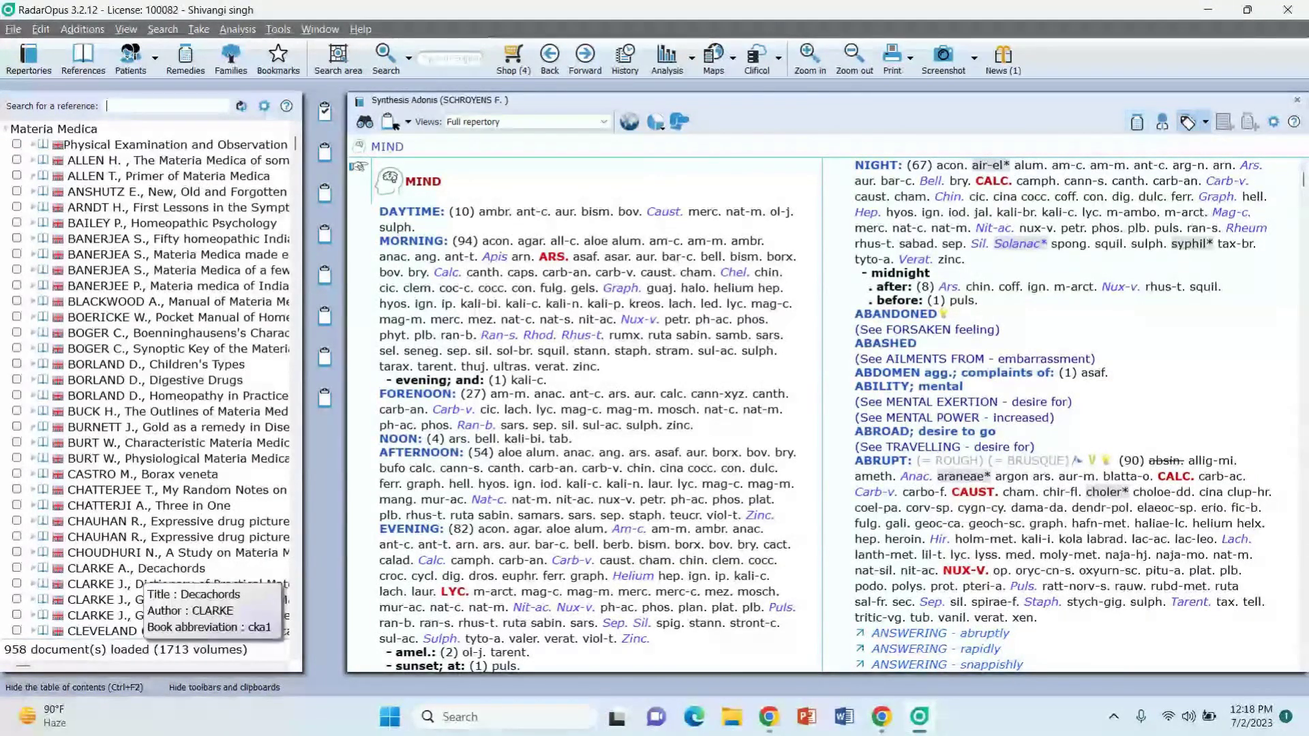
Step: Scroll through the 958 reference documents from Materia Medica down, then switch to the patient list
scroll(134, 578, "down", 6)
scroll(135, 578, "up", 6)
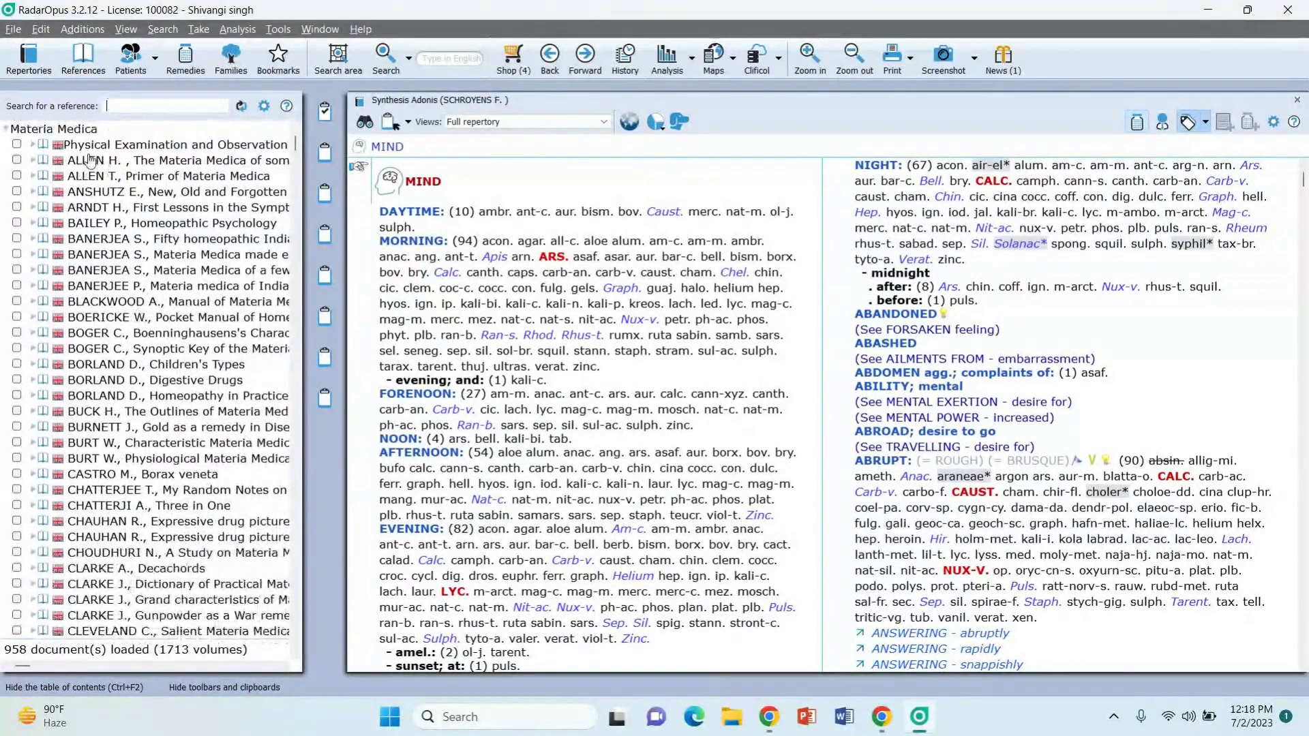
scroll(87, 506, "down", 20)
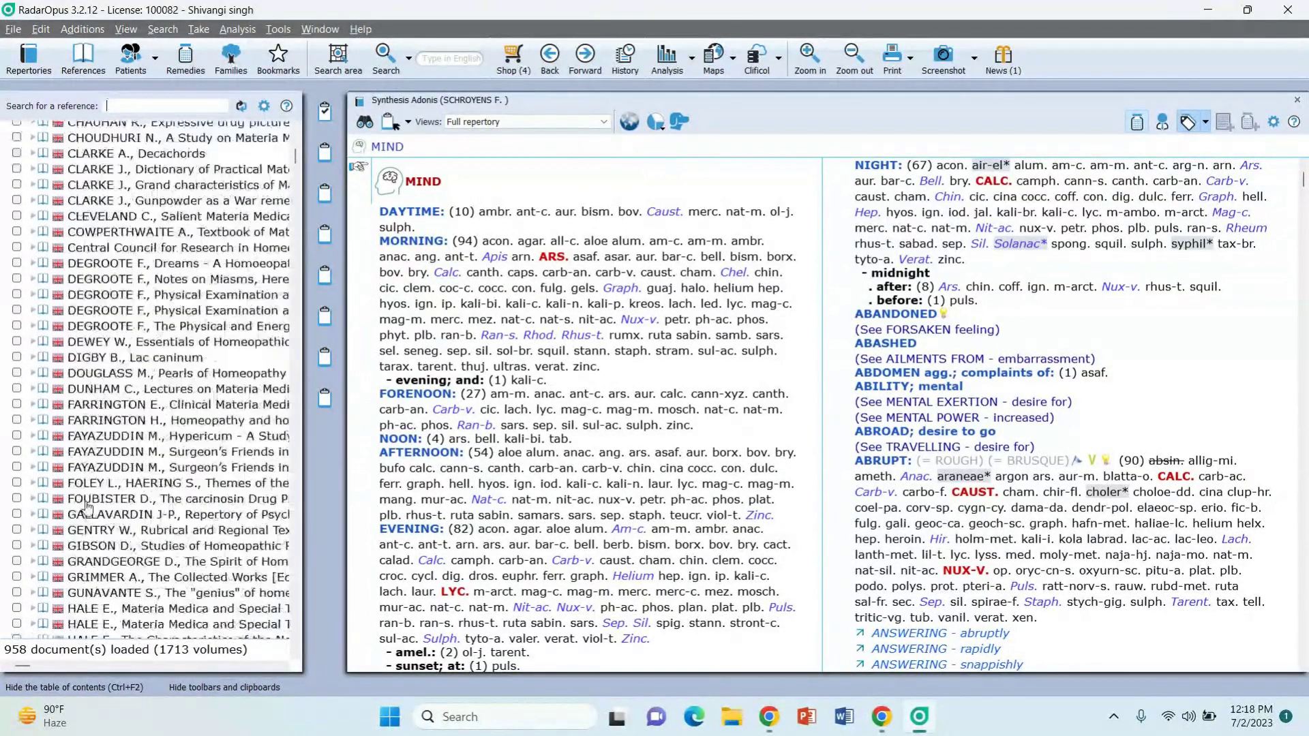
scroll(87, 508, "down", 20)
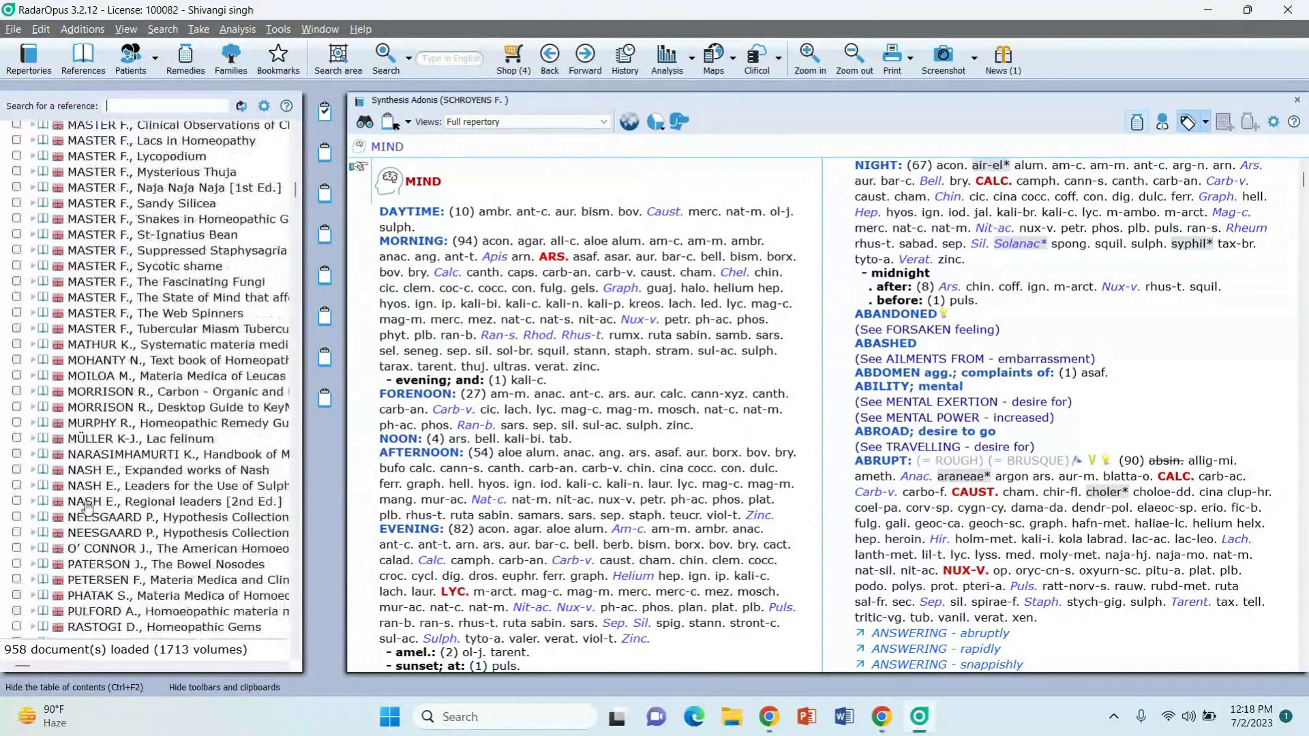
scroll(87, 506, "down", 12)
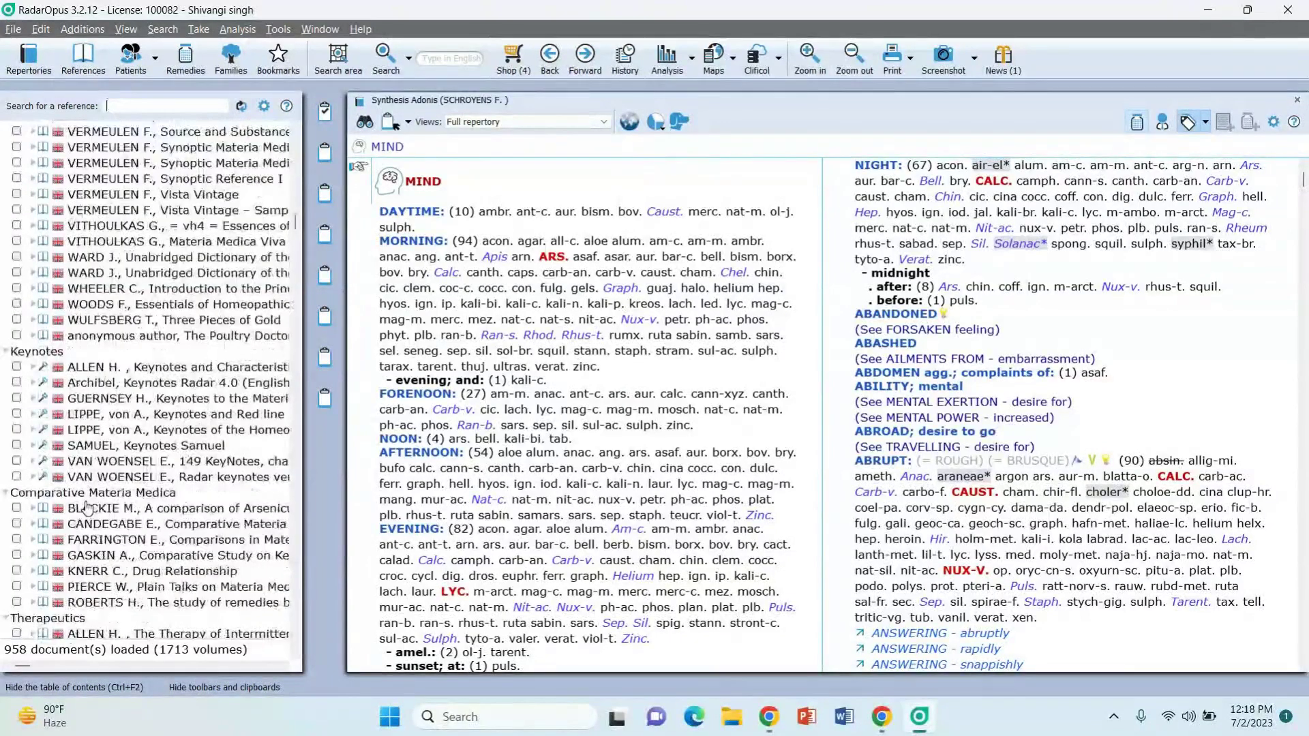
scroll(158, 476, "down", 4)
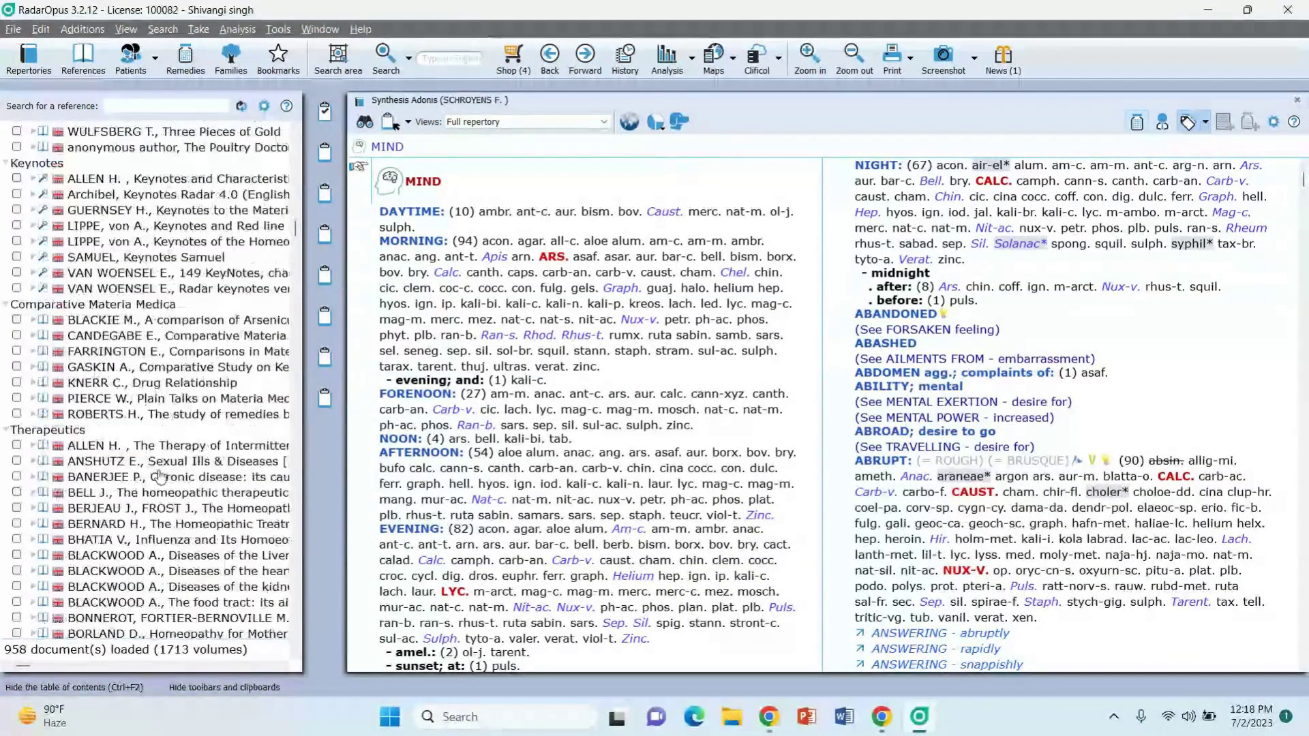
scroll(158, 476, "down", 6)
scroll(217, 382, "down", 20)
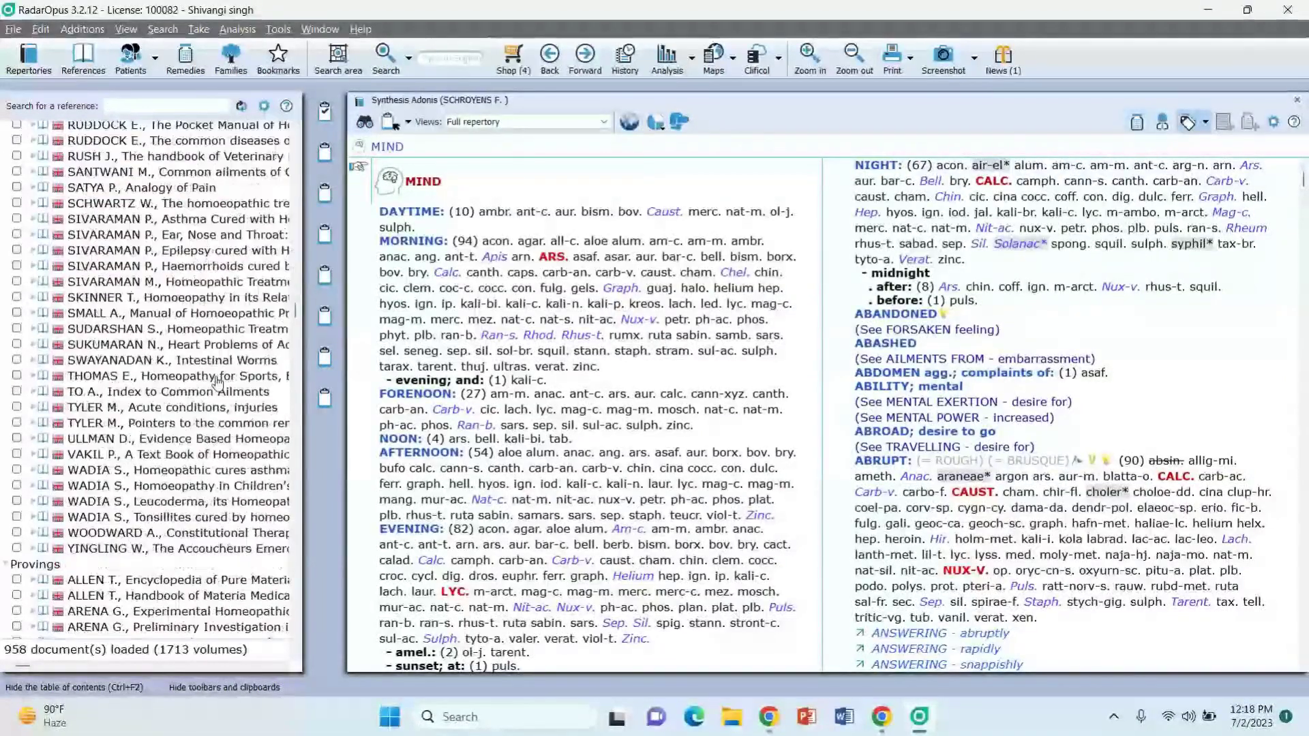
scroll(217, 382, "down", 7)
scroll(217, 381, "down", 15)
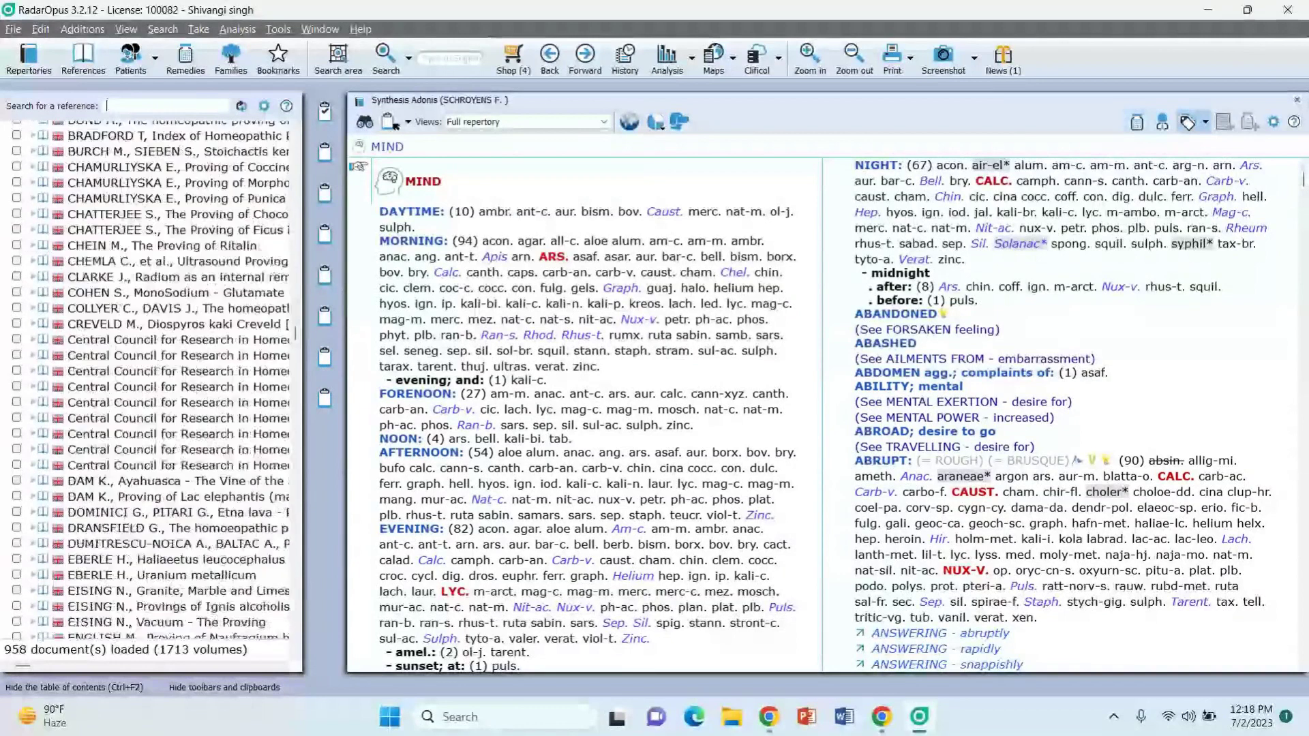
scroll(216, 381, "up", 20)
scroll(216, 382, "up", 20)
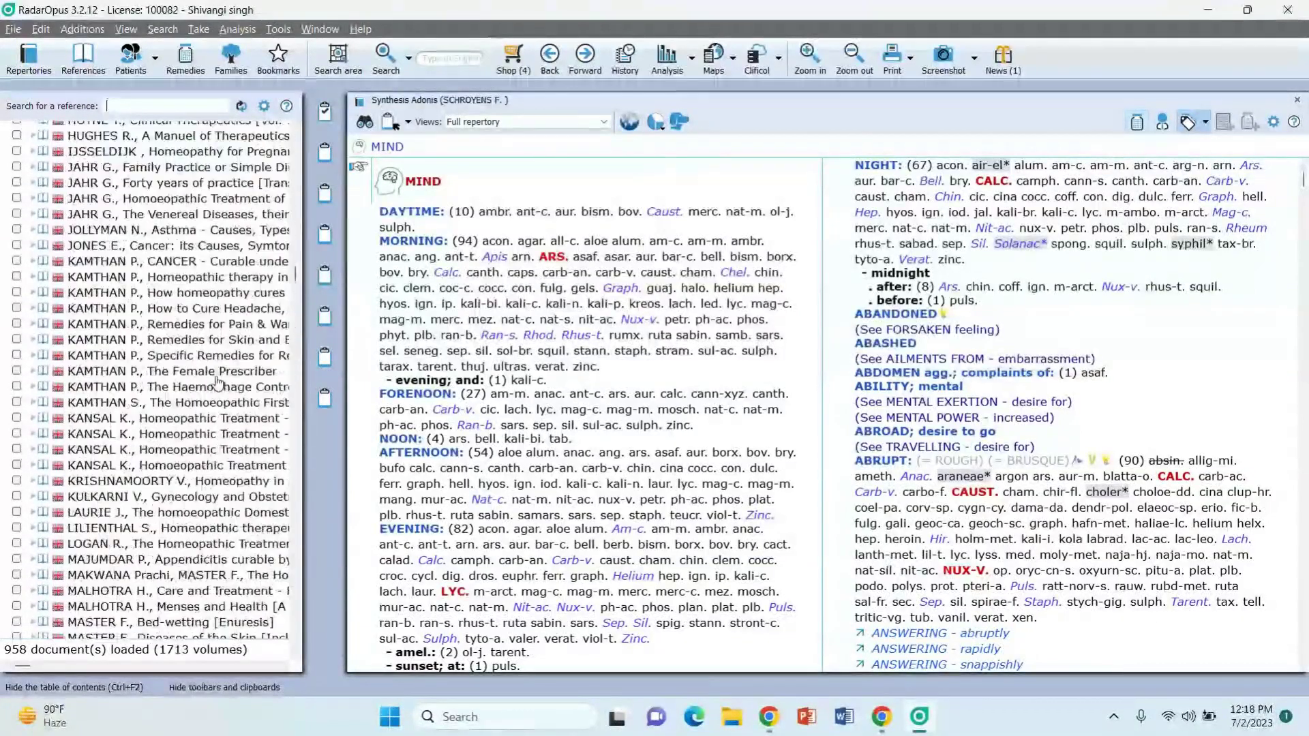
scroll(218, 384, "down", 10)
scroll(218, 385, "up", 10)
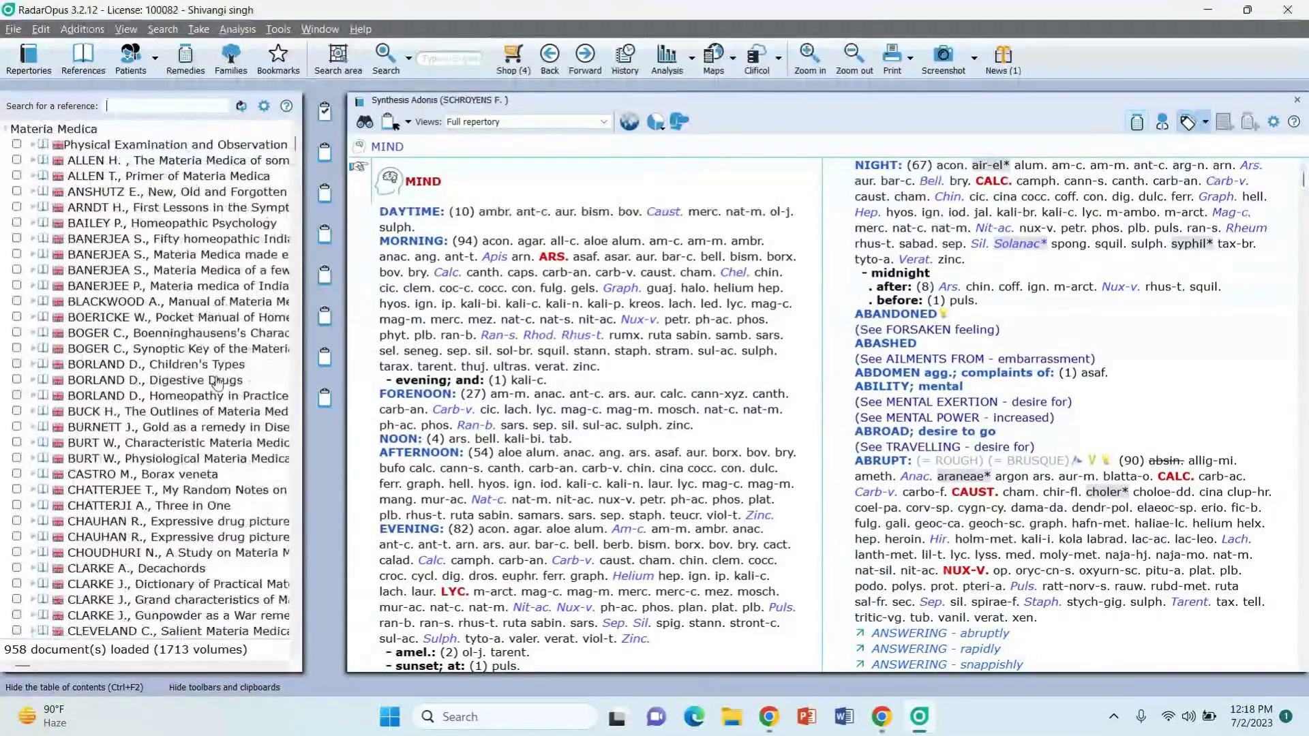
left_click(139, 71)
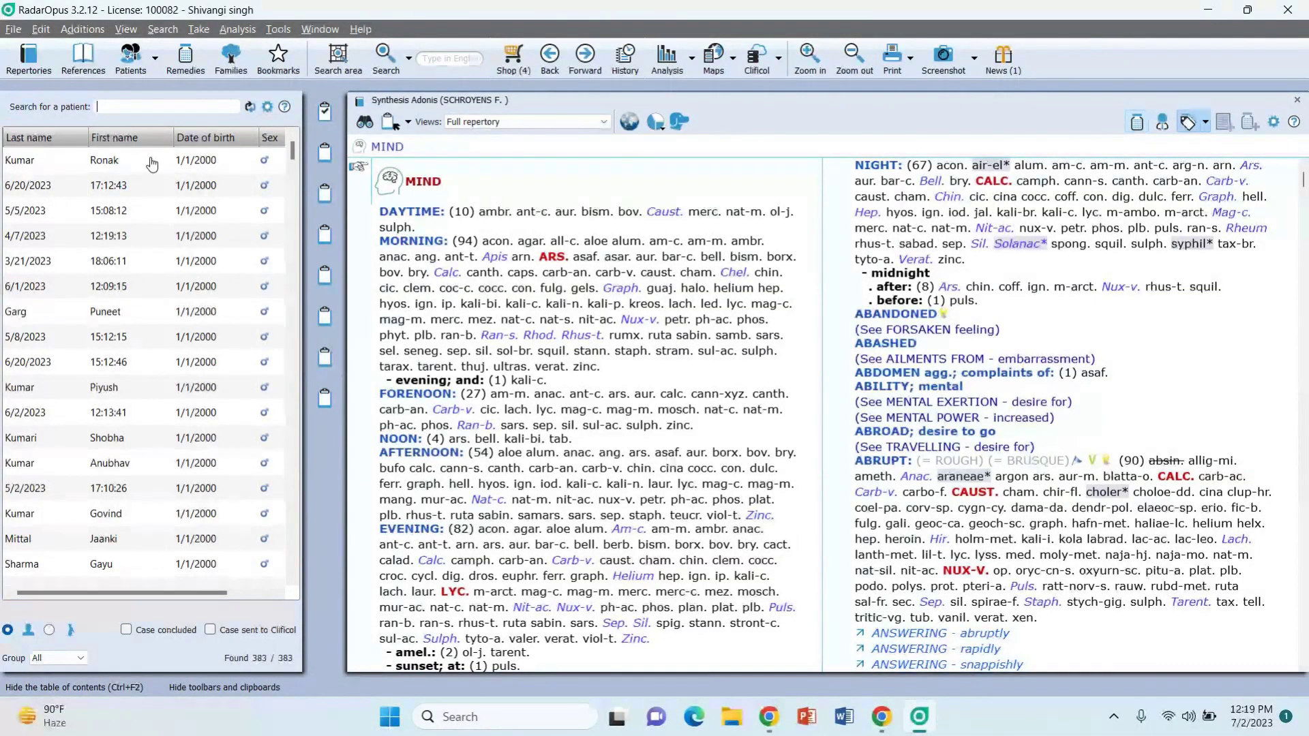
Step: Create a new human-case patient from the Patients dropdown and go through its administrative details
left_click(157, 63)
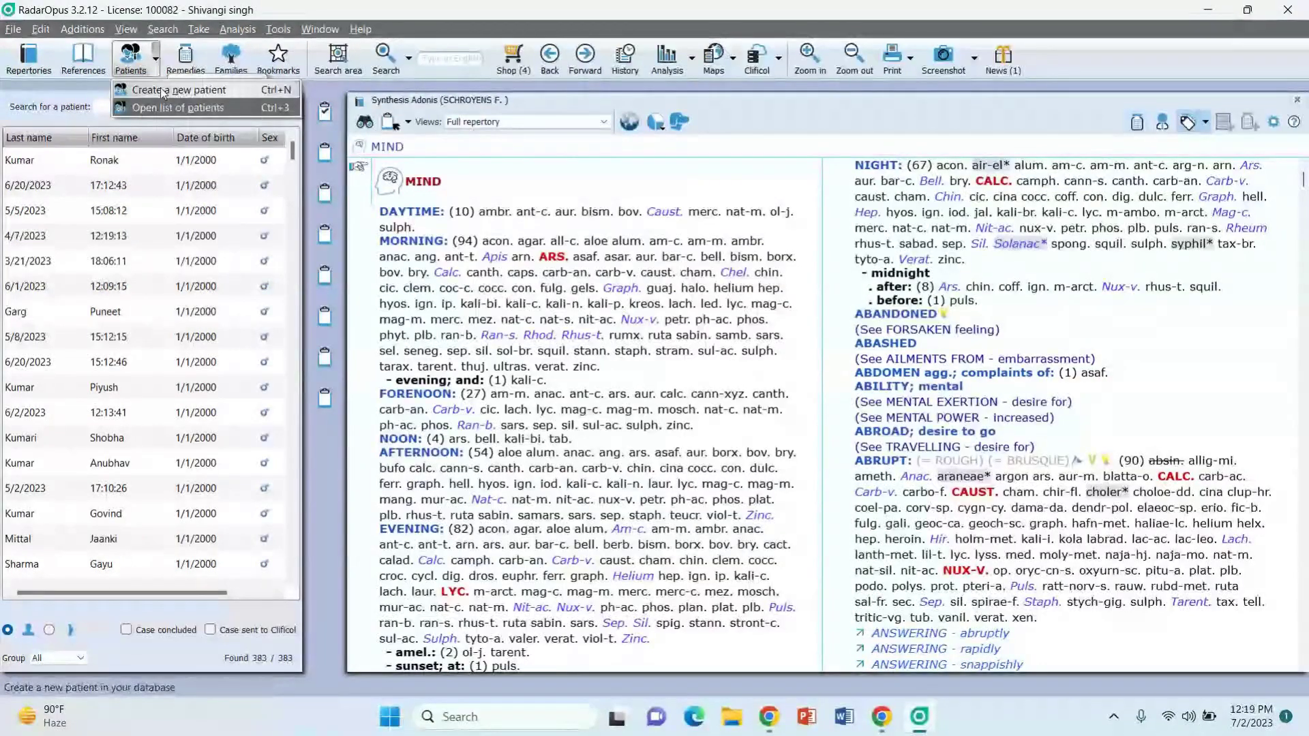
left_click(162, 90)
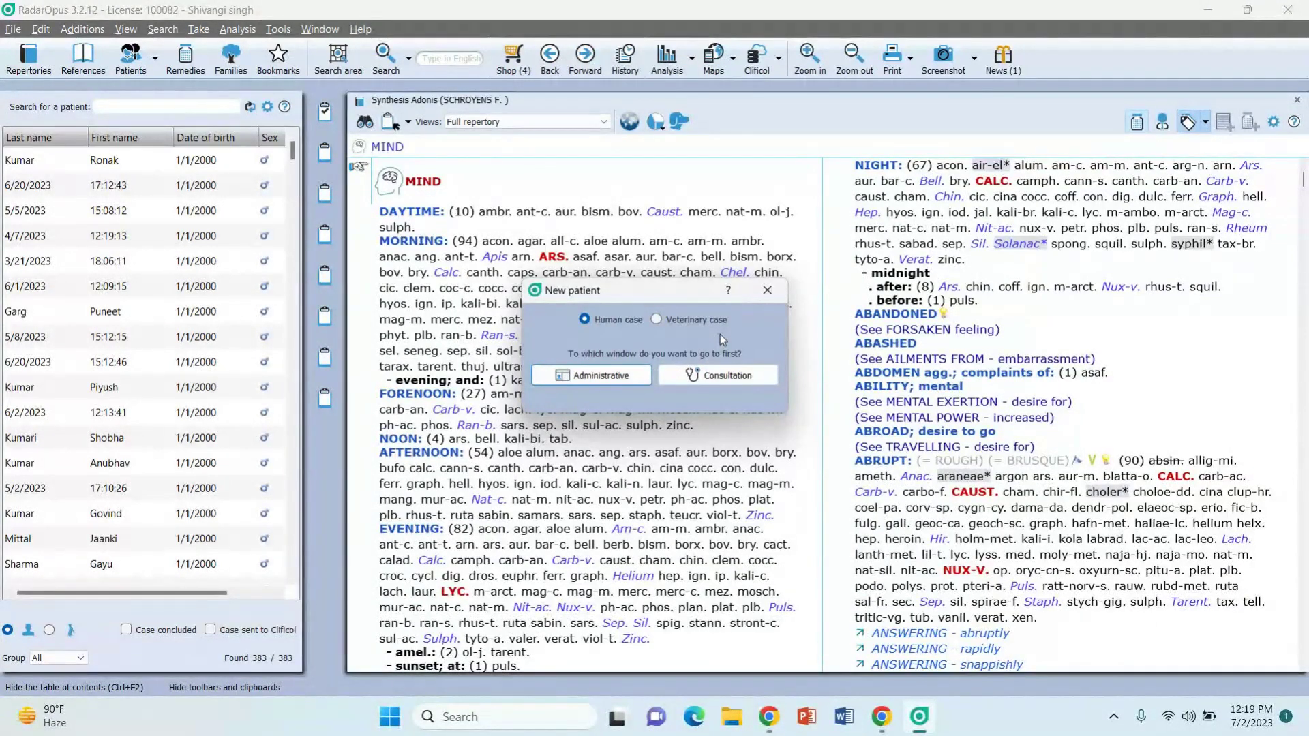
left_click(599, 380)
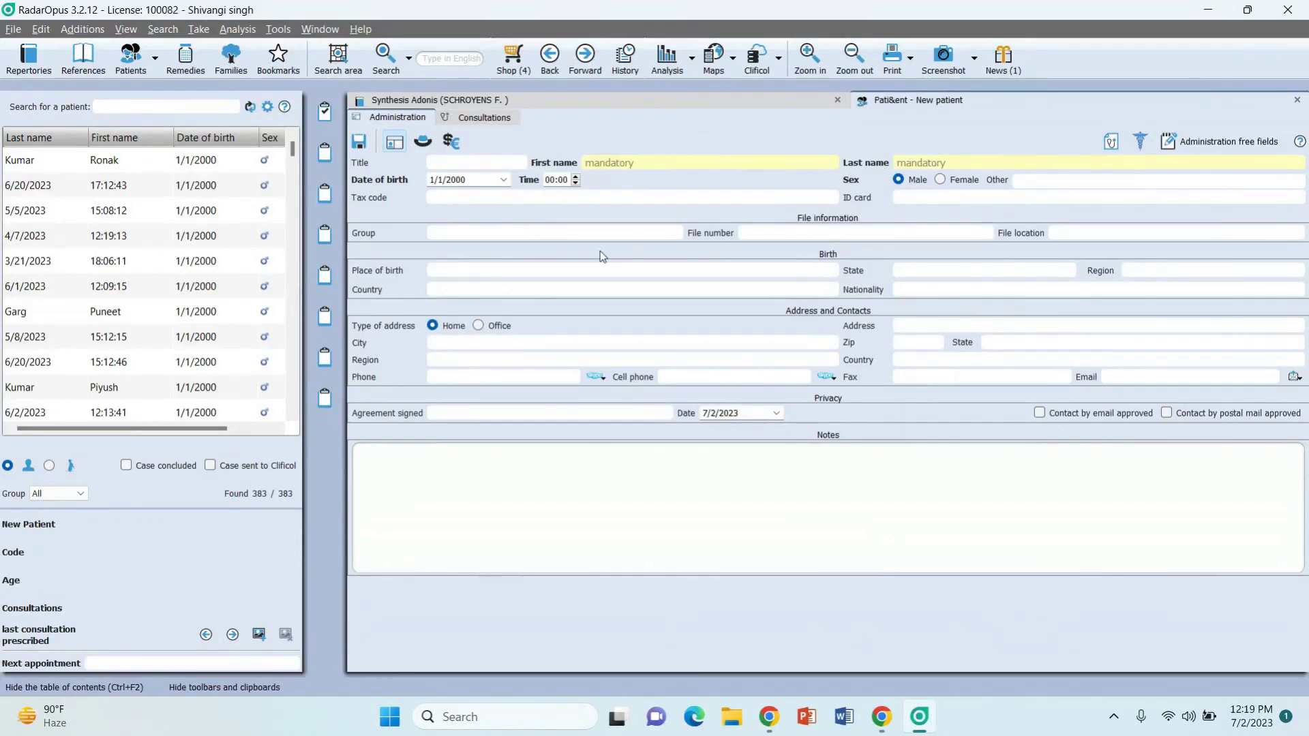
left_click(423, 142)
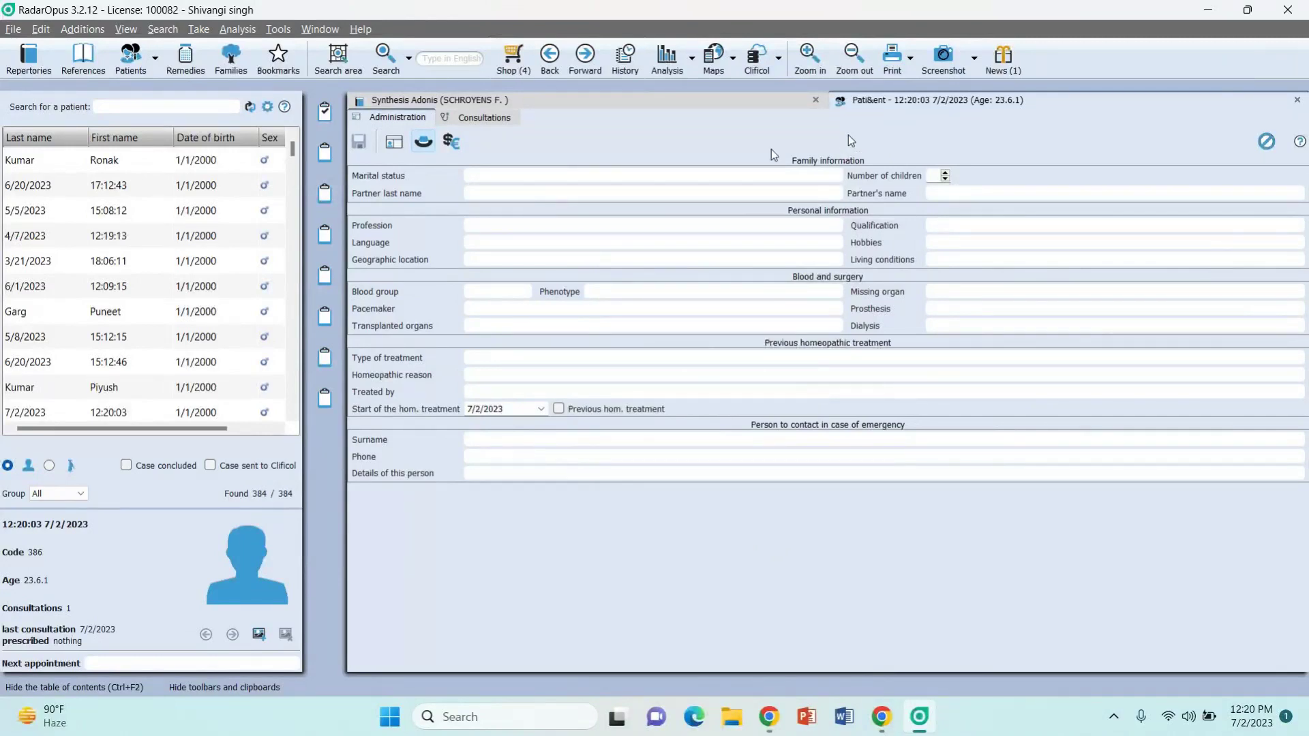
Step: Show the new patient's invoices page, with no invoices and €0.00 total invoiced
left_click(458, 147)
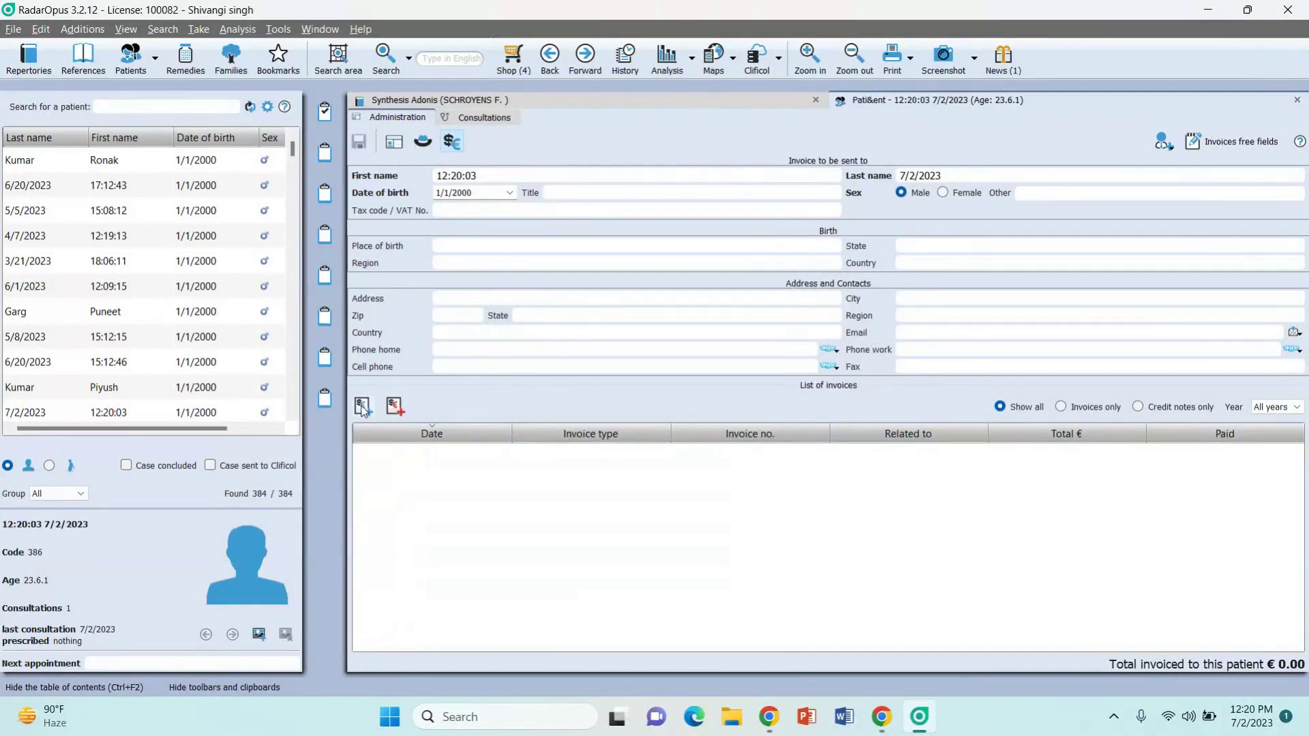
left_click(363, 407)
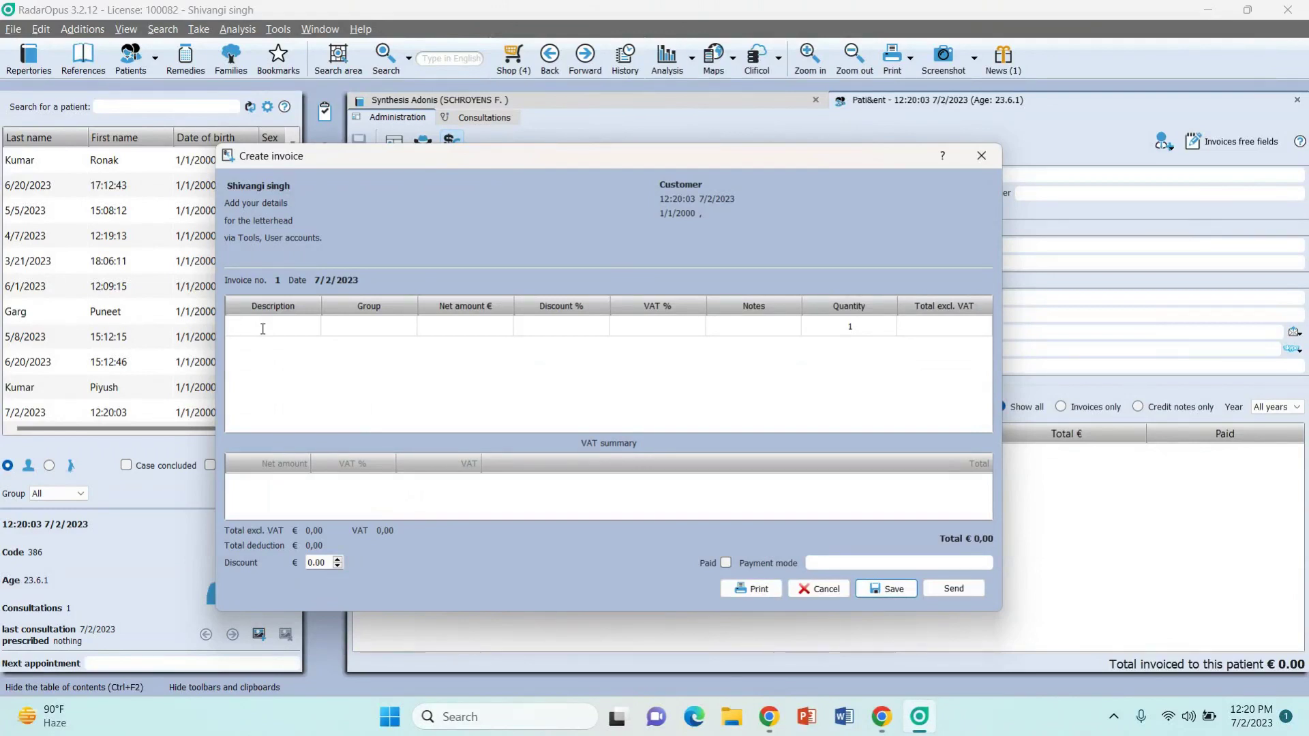
left_click(491, 327)
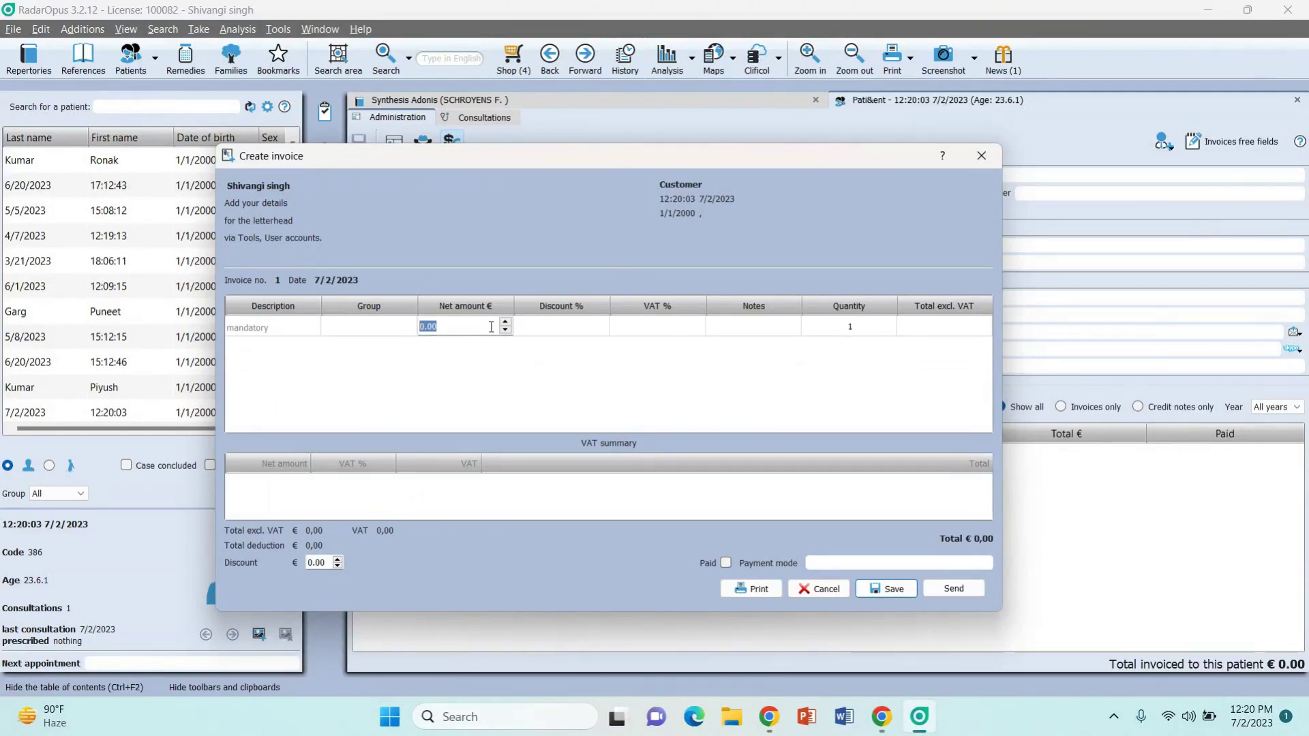
left_click(971, 334)
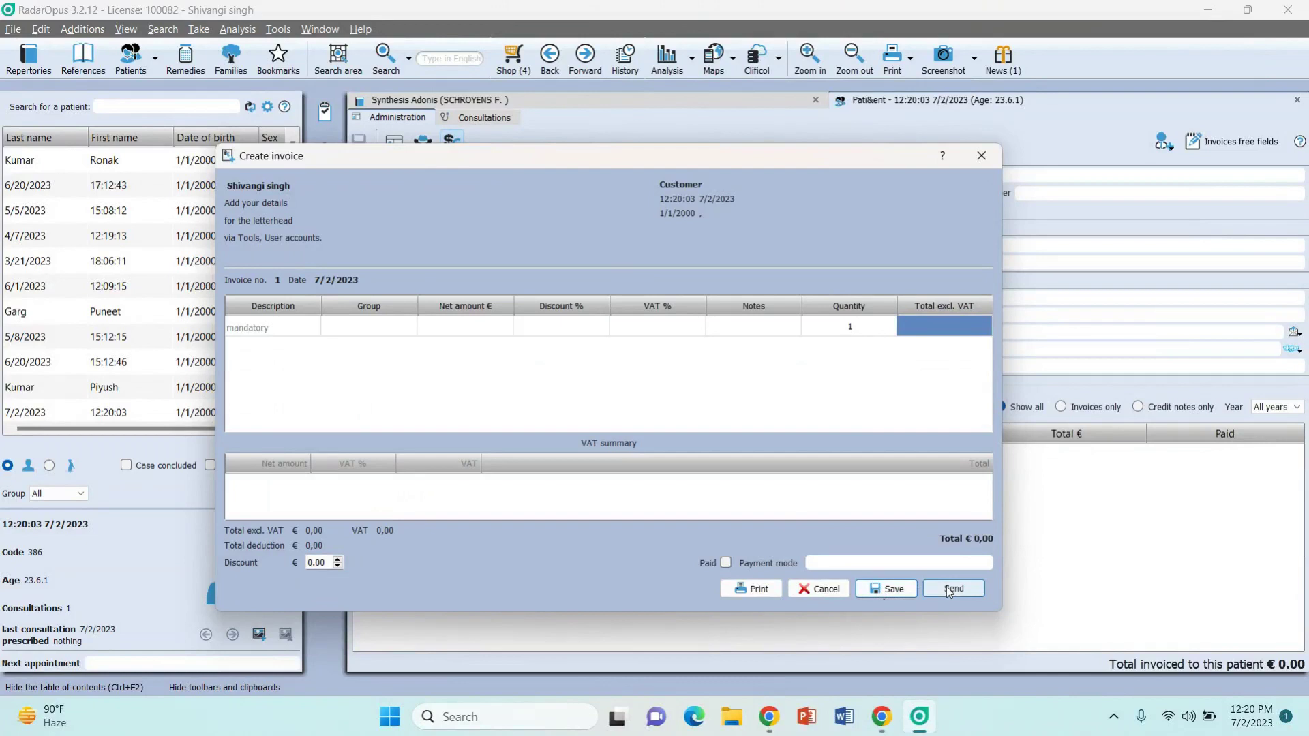
left_click(978, 164)
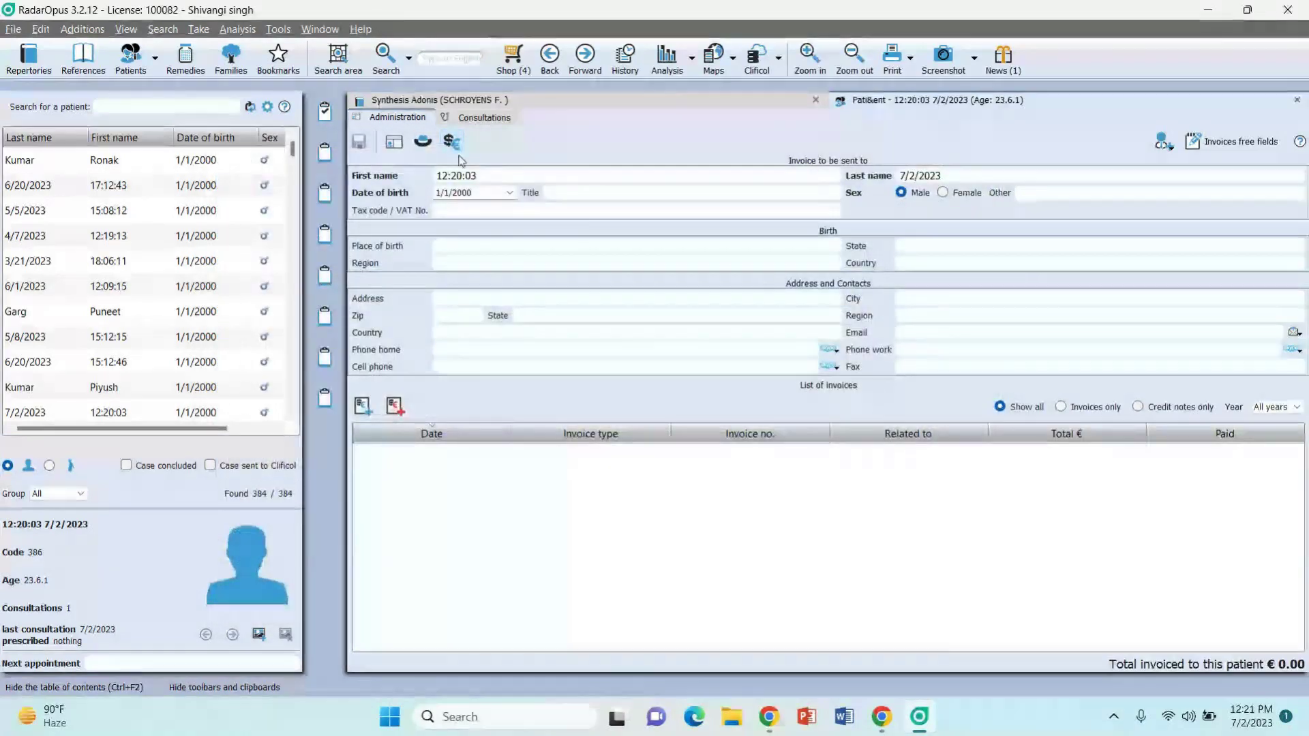
Step: In the consultations, write 'Headache' with '<sun' on the next line in the first row
left_click(484, 118)
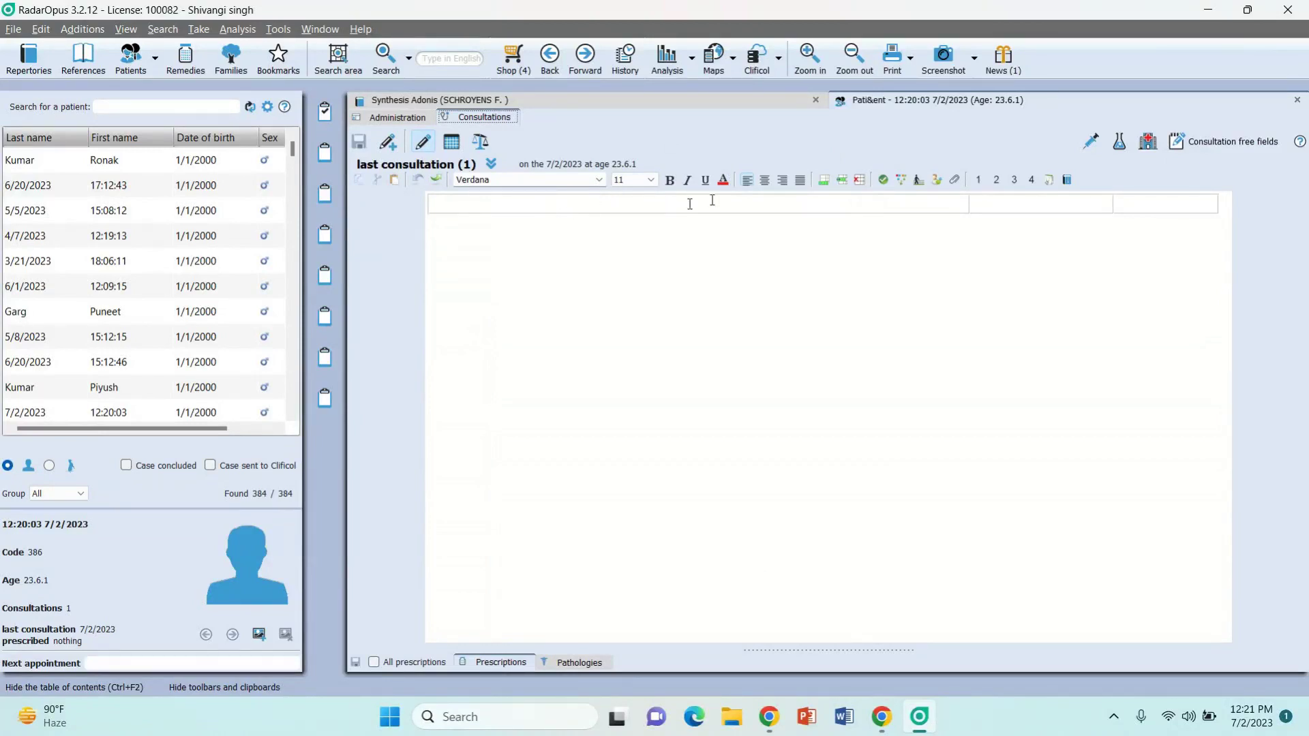
left_click(546, 206)
type("Hrada")
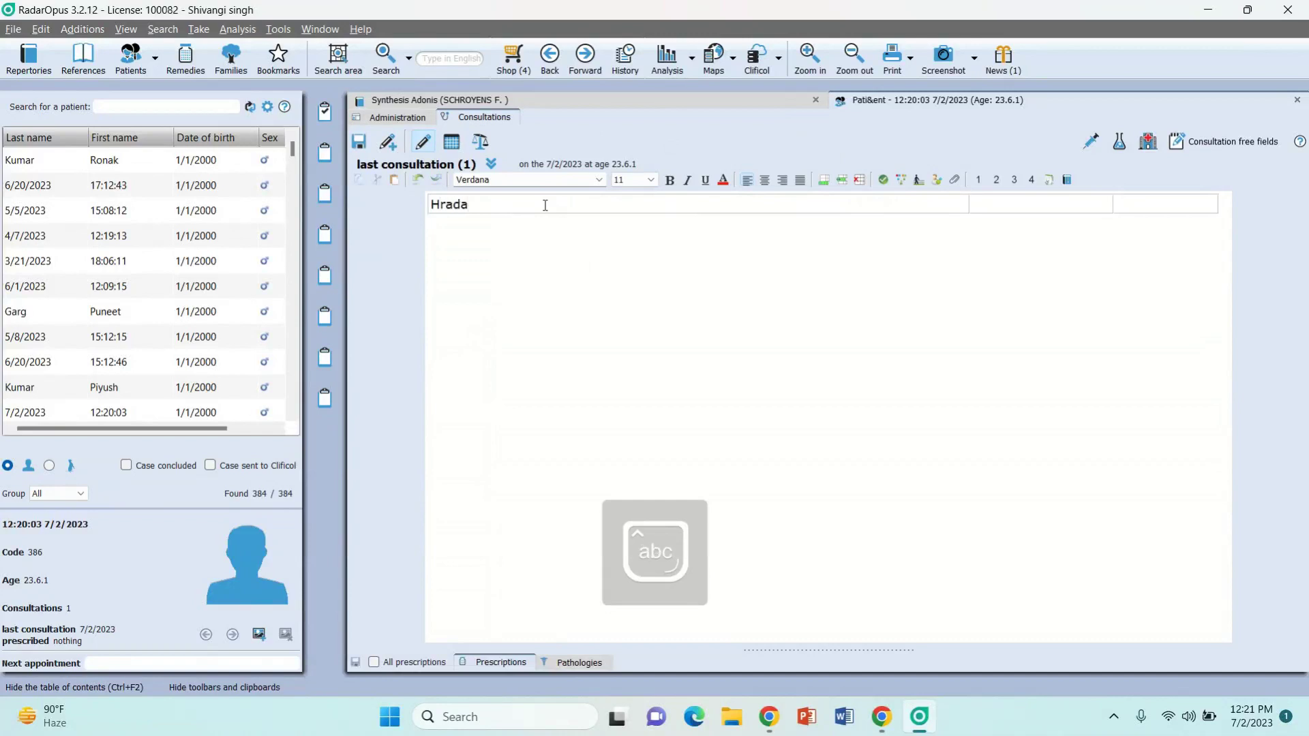
key("BackSpace")
key("BackSpace")
key("BackSpace")
key("BackSpace")
type("eadache")
key("Return")
type("<sun")
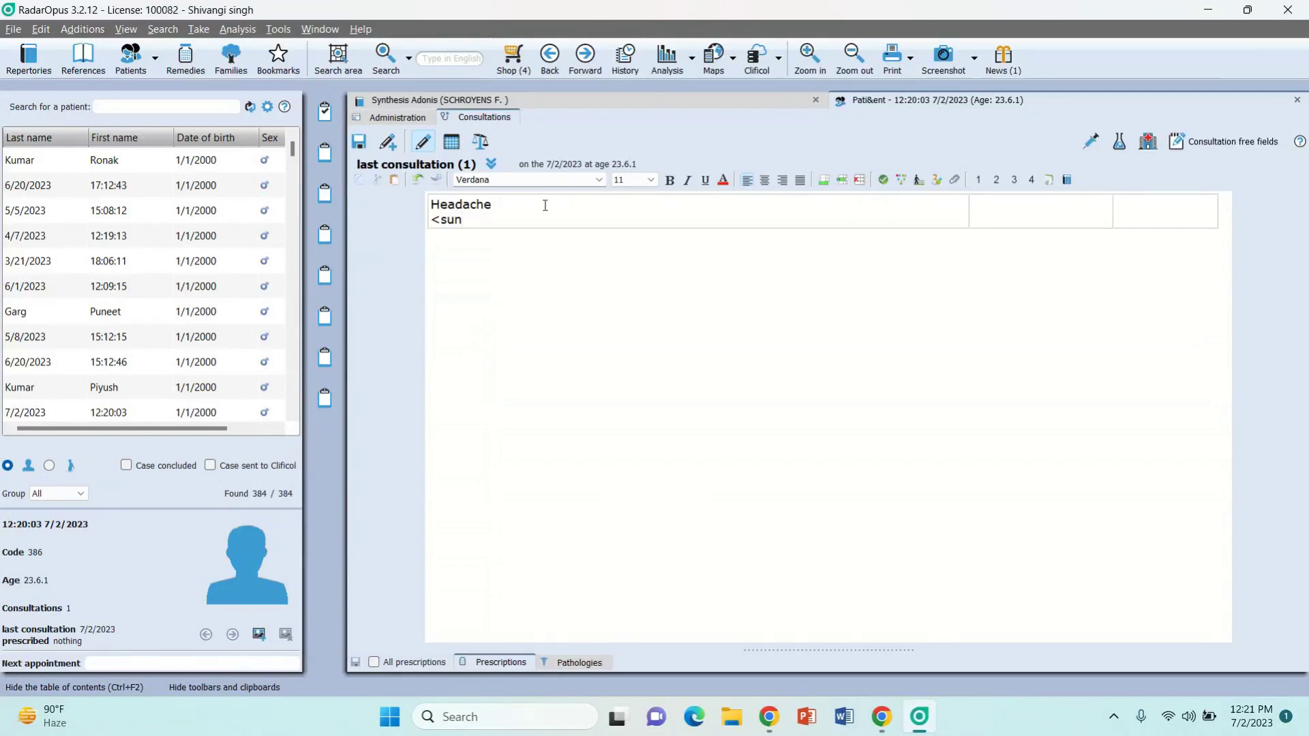
left_click(827, 184)
Step: Append five more empty rows, then bring up the file-attachment choices for Headache
left_click(828, 184)
left_click(827, 184)
left_click(827, 184)
left_click(828, 182)
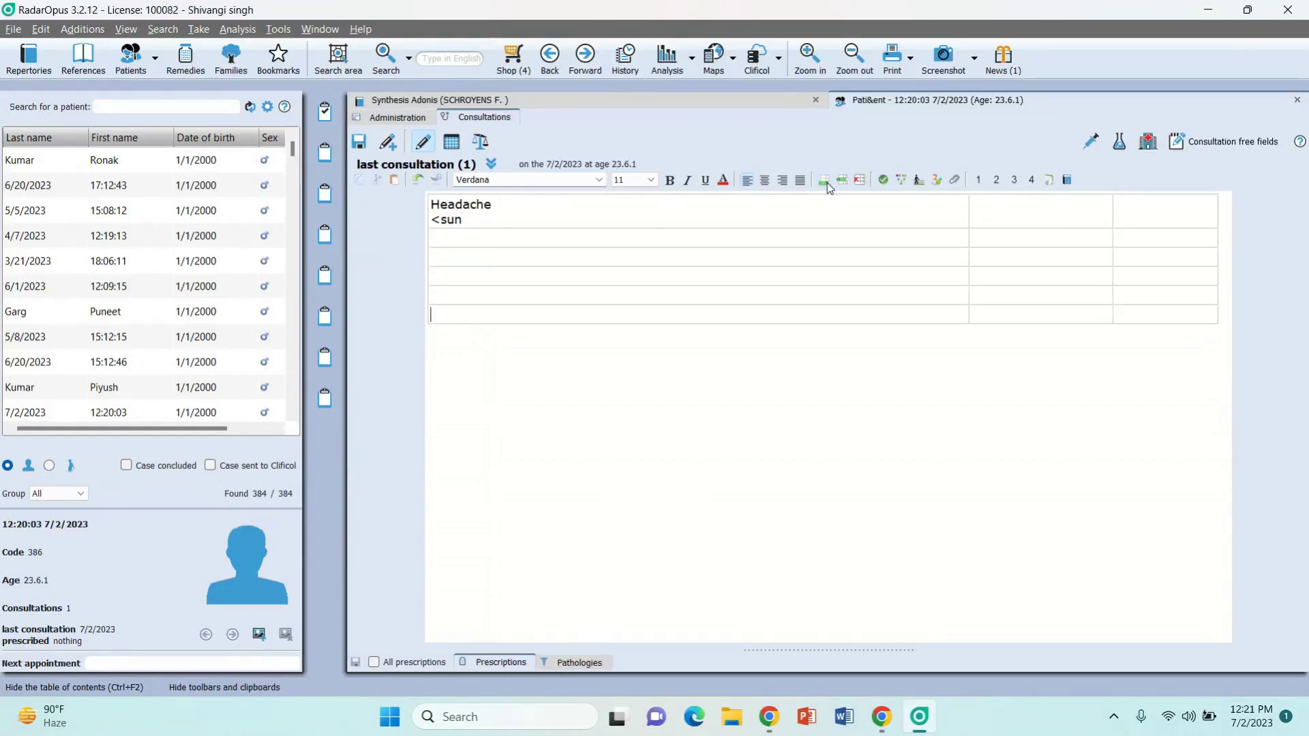
left_click(827, 183)
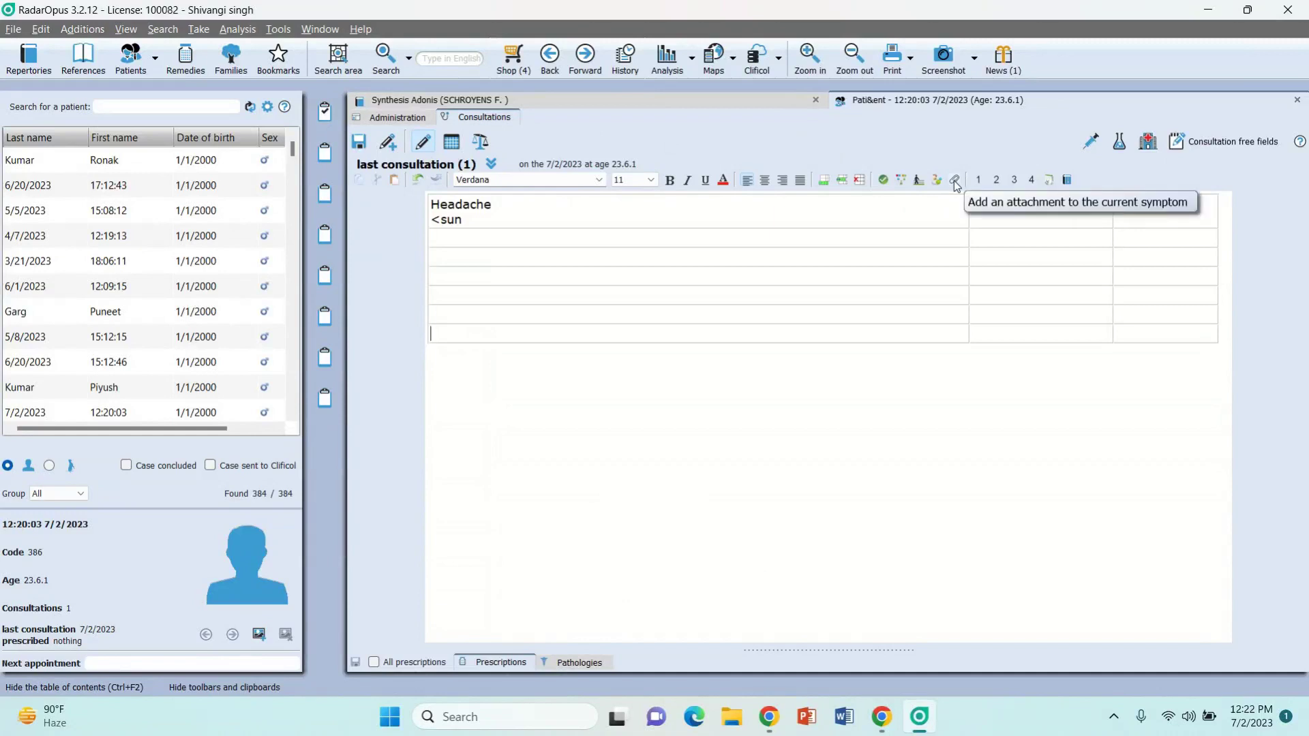
left_click(955, 185)
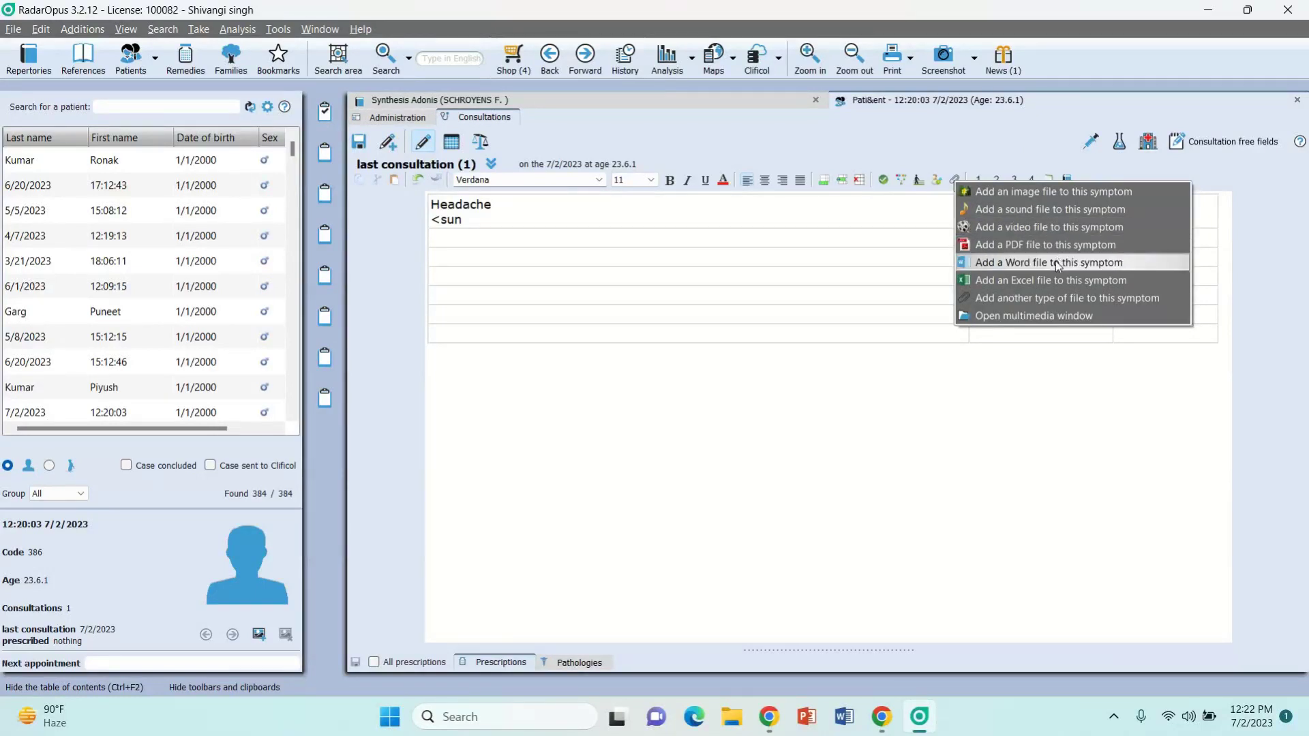
left_click(922, 431)
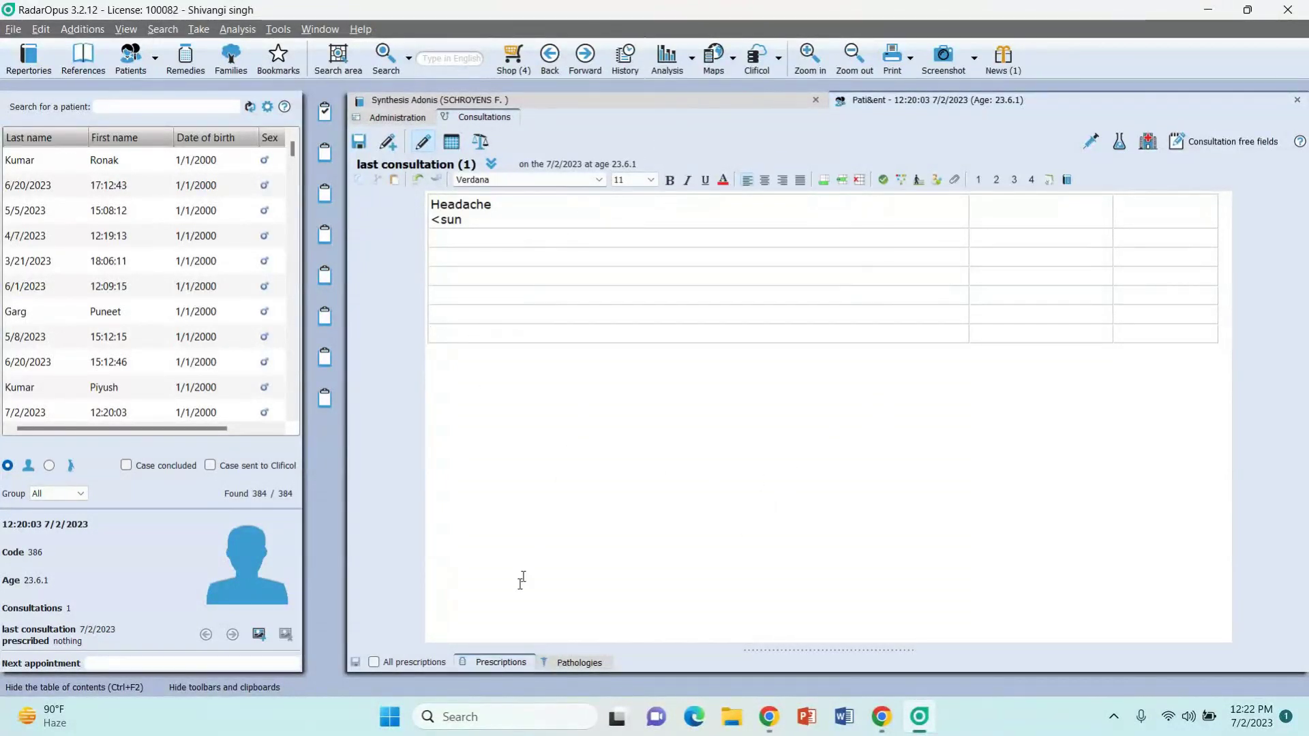
Step: Show the Prescriptions table and visit the Prescription and Potency fields of the 7/2/2023 12:20 row
left_click(499, 664)
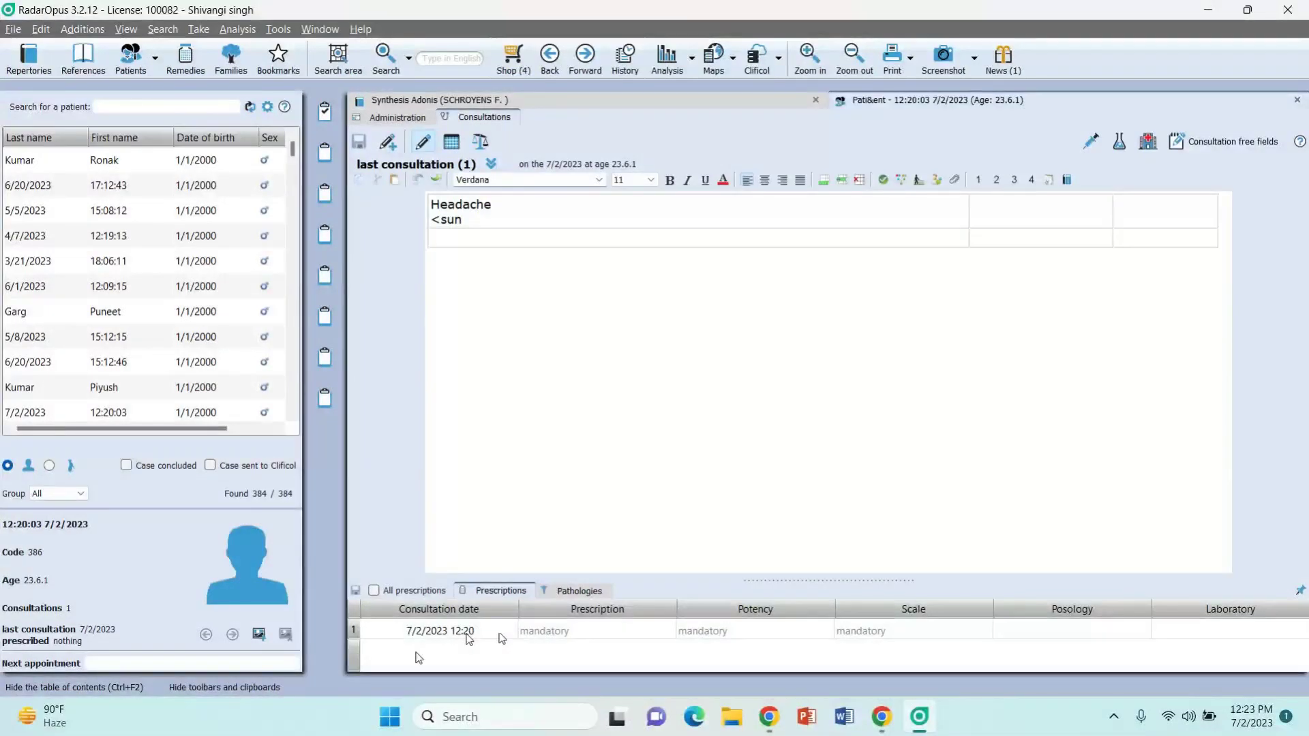
left_click(585, 636)
left_click(746, 628)
left_click(944, 635)
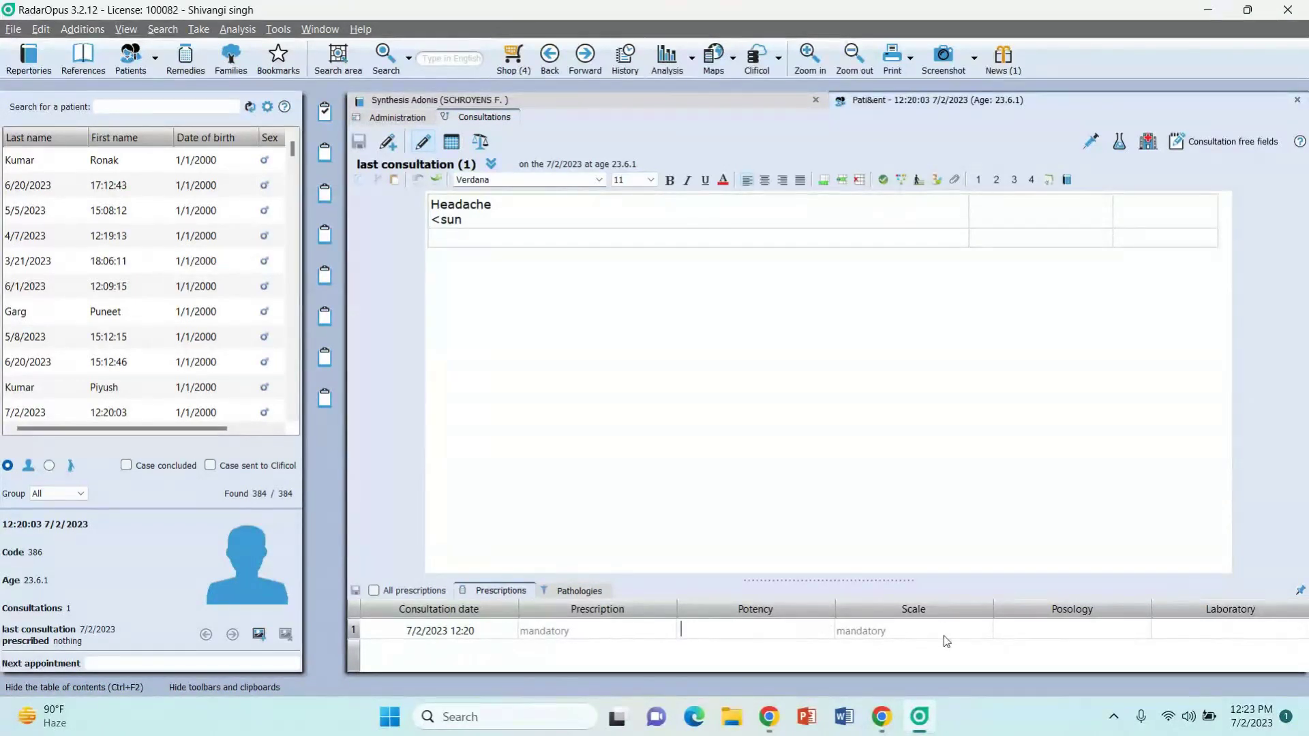
Step: Open and close the Scale list without choosing, then visit the Posology and Laboratory fields
left_click(975, 632)
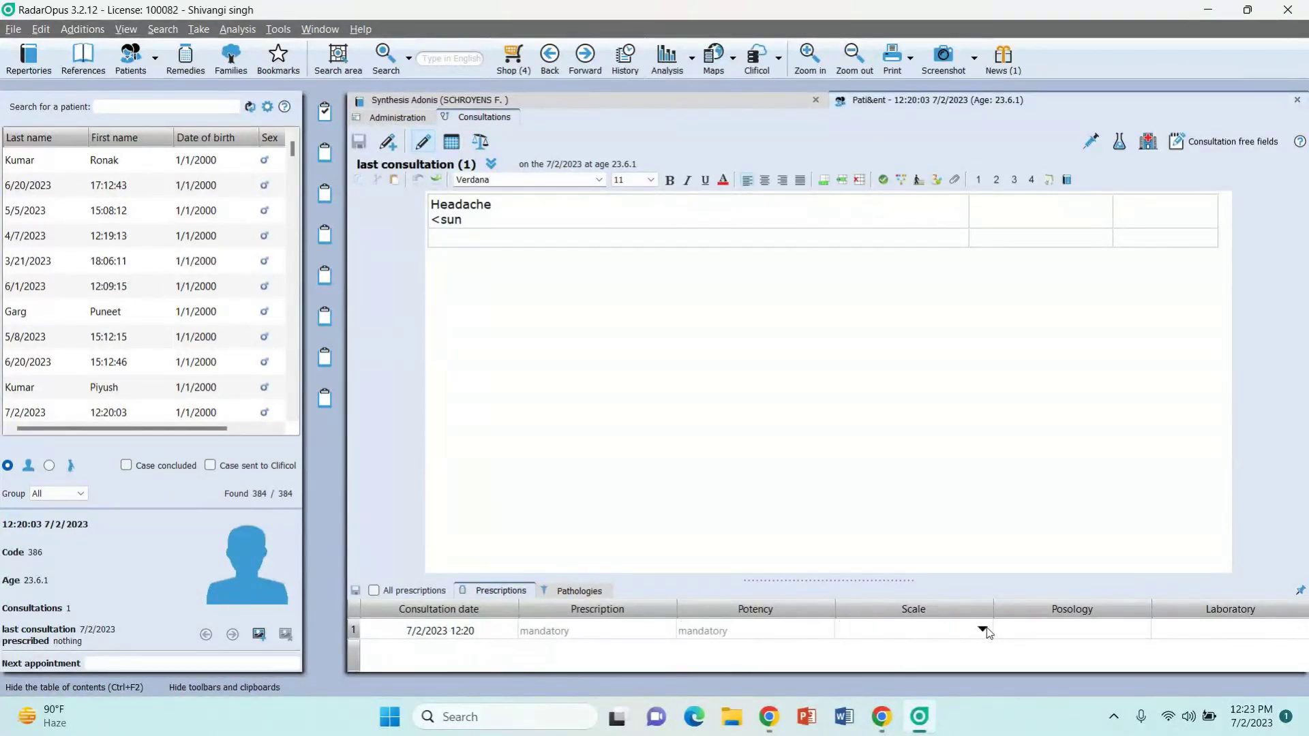
left_click(982, 629)
scroll(936, 551, "down", 2)
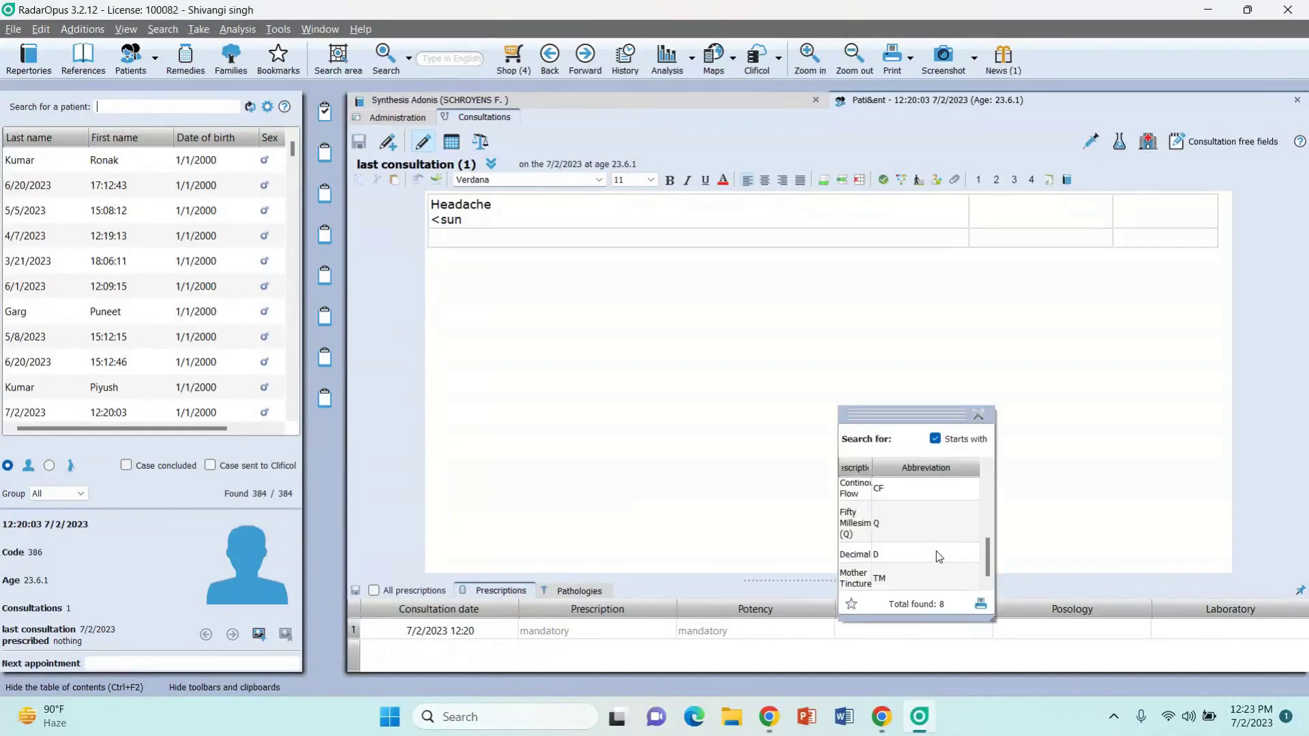
scroll(935, 550, "up", 2)
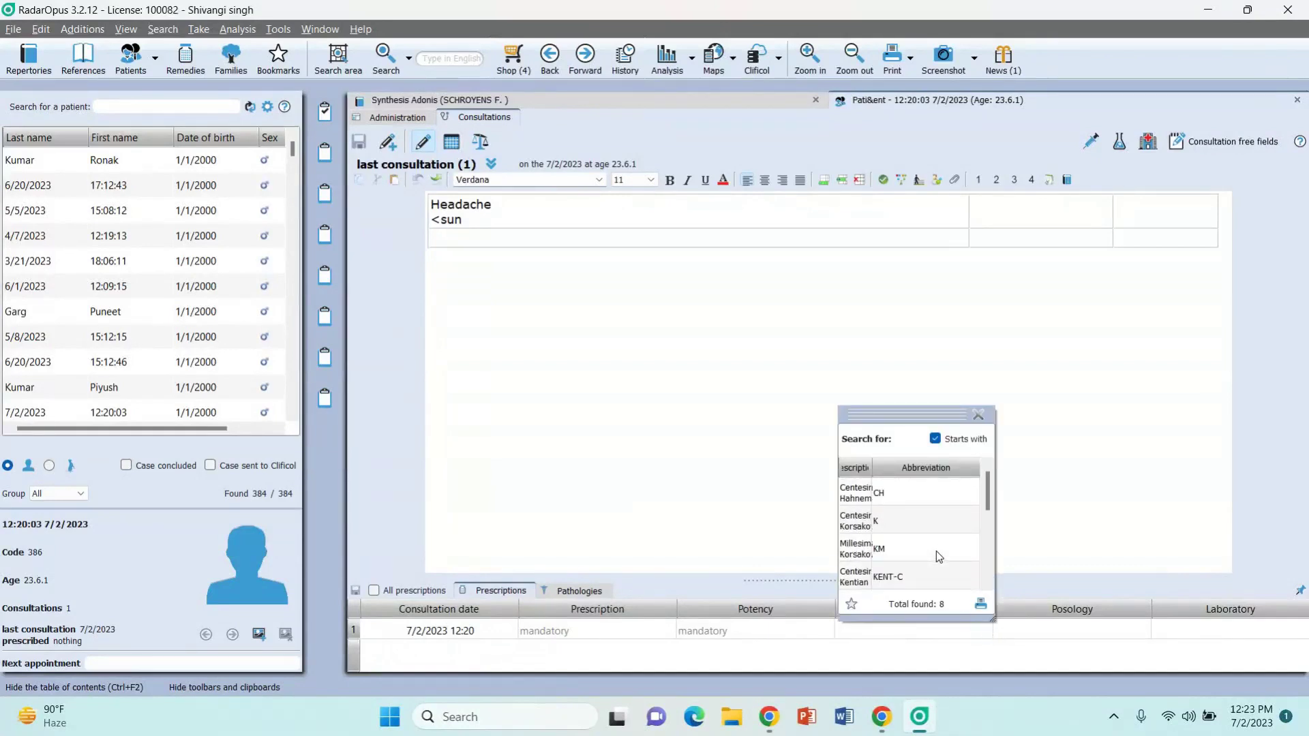
left_click(980, 415)
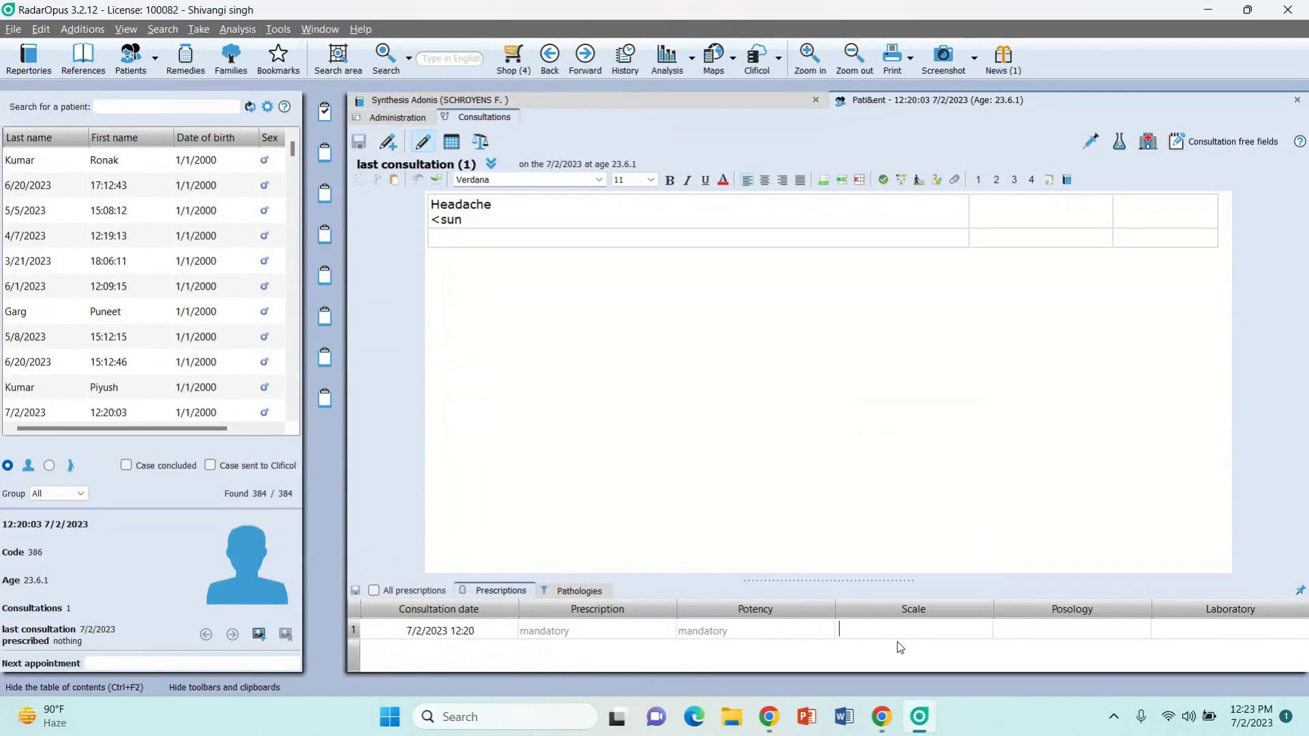
left_click(1093, 624)
left_click(1224, 629)
left_click(185, 65)
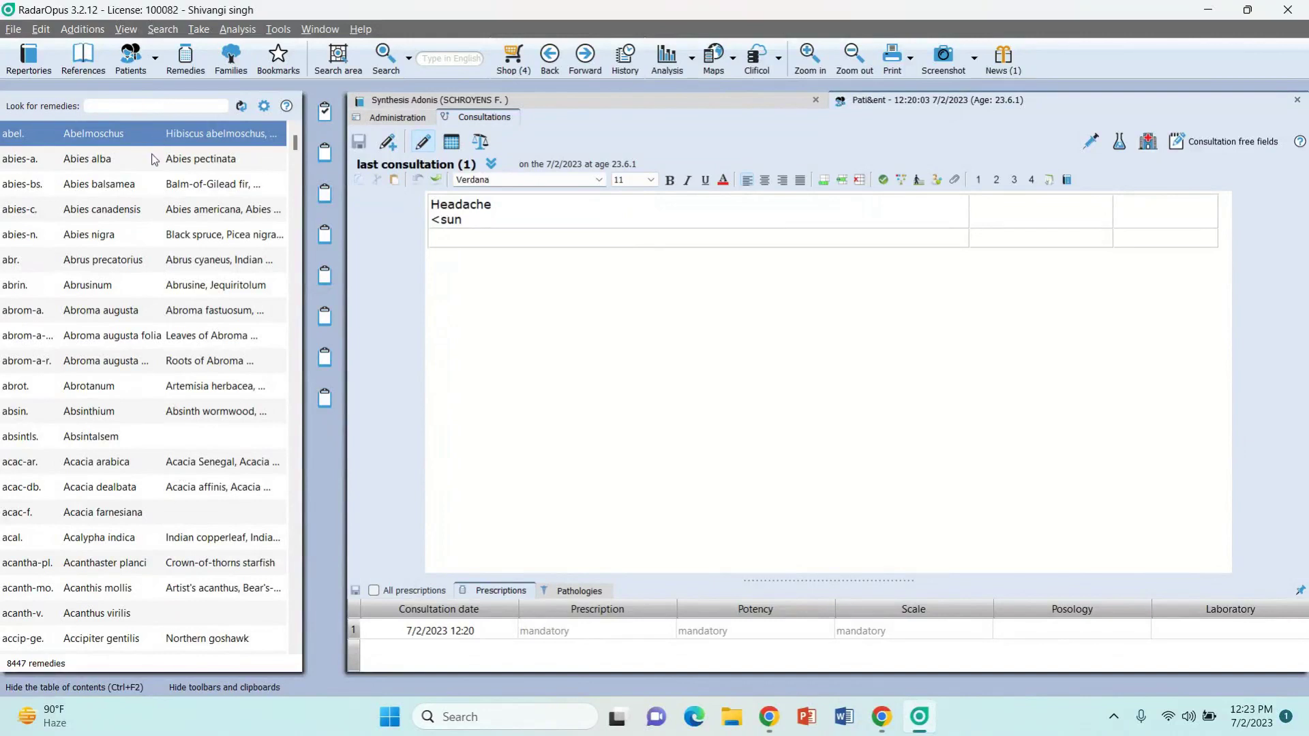
Step: Filter the remedies list by 'sep.' and open Sepia officinalis from the two matches
scroll(125, 482, "down", 3)
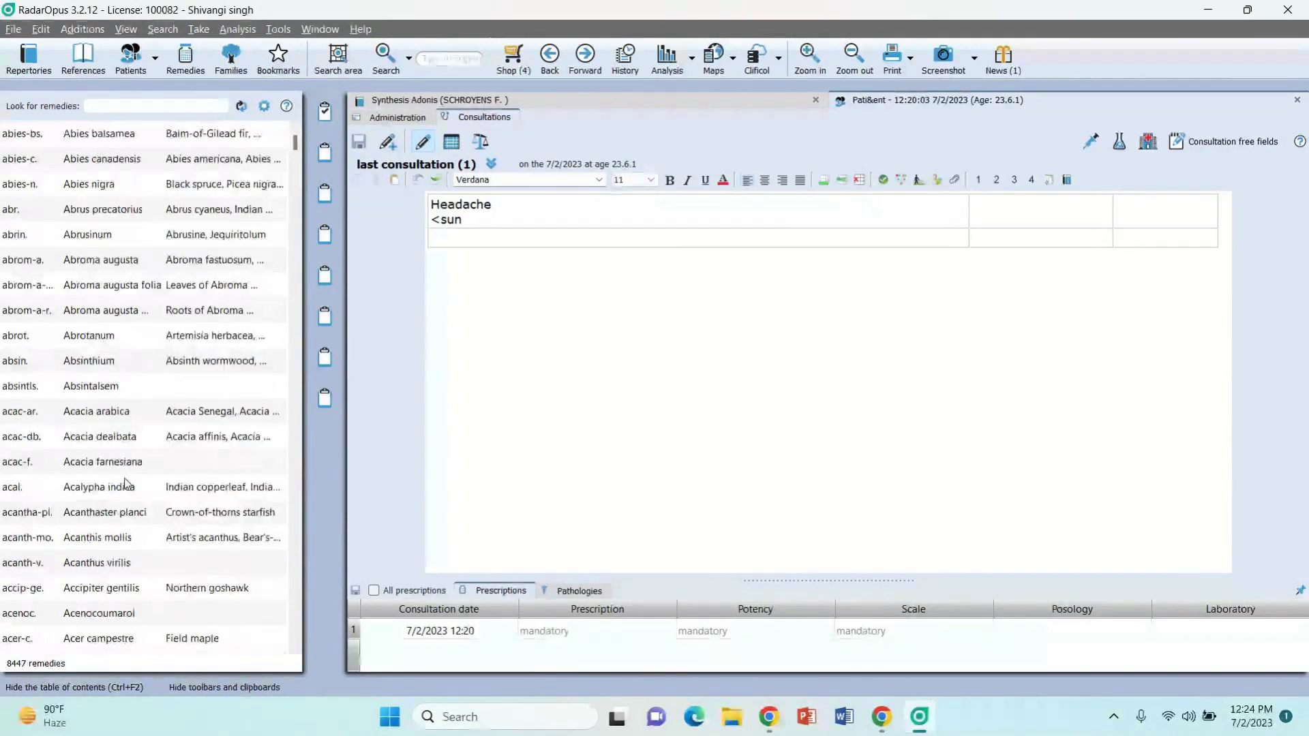
scroll(125, 483, "up", 3)
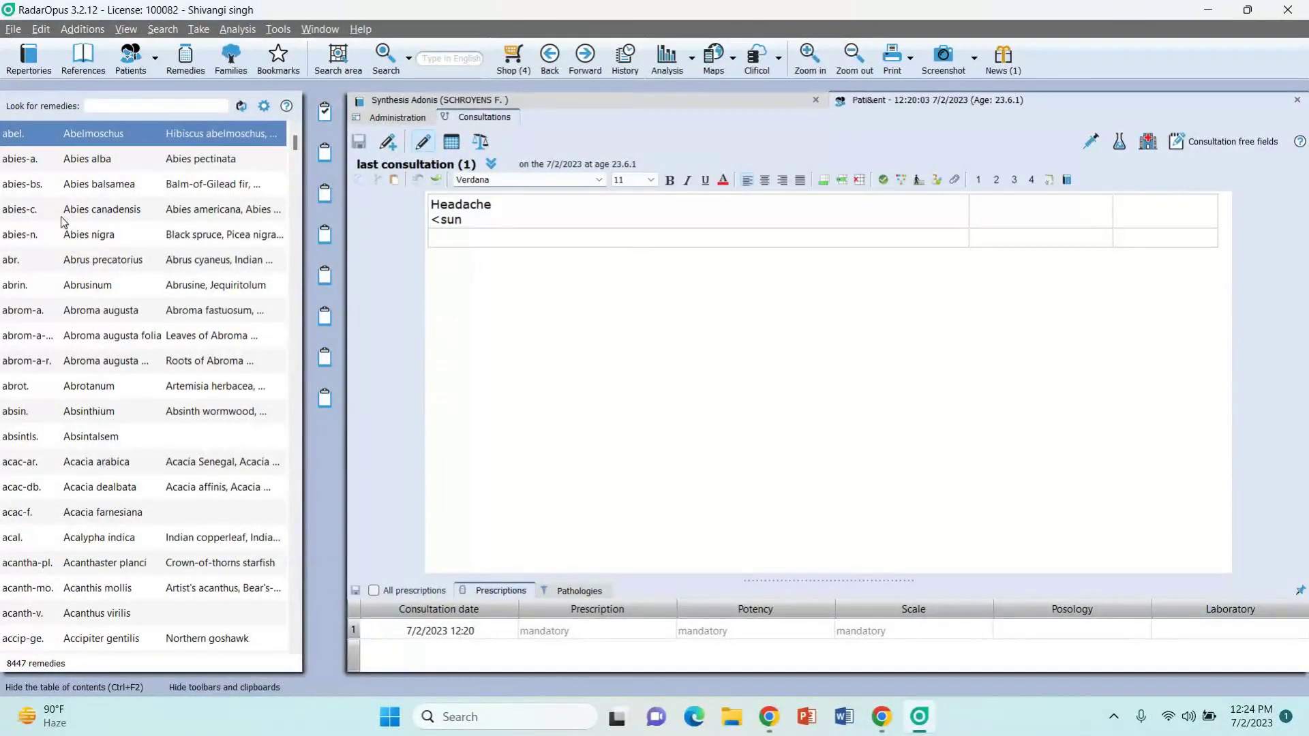
left_click(127, 102)
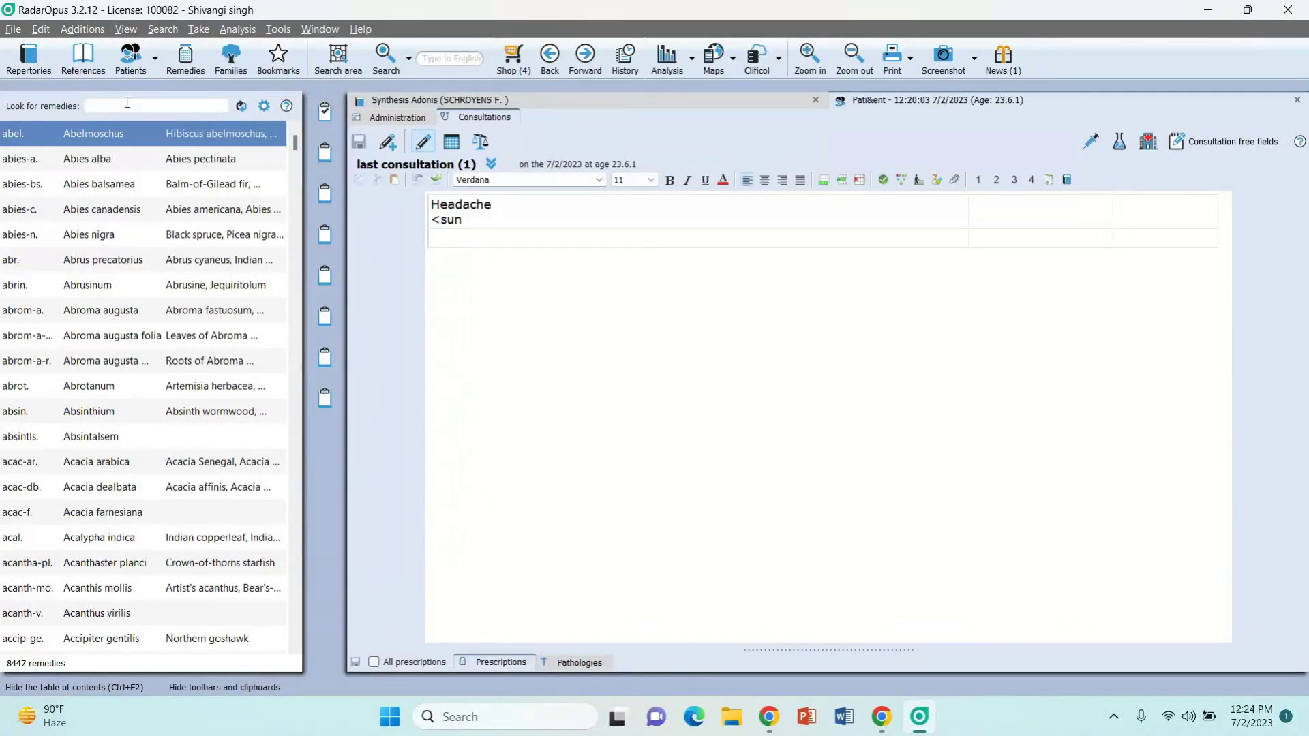
type("sep.")
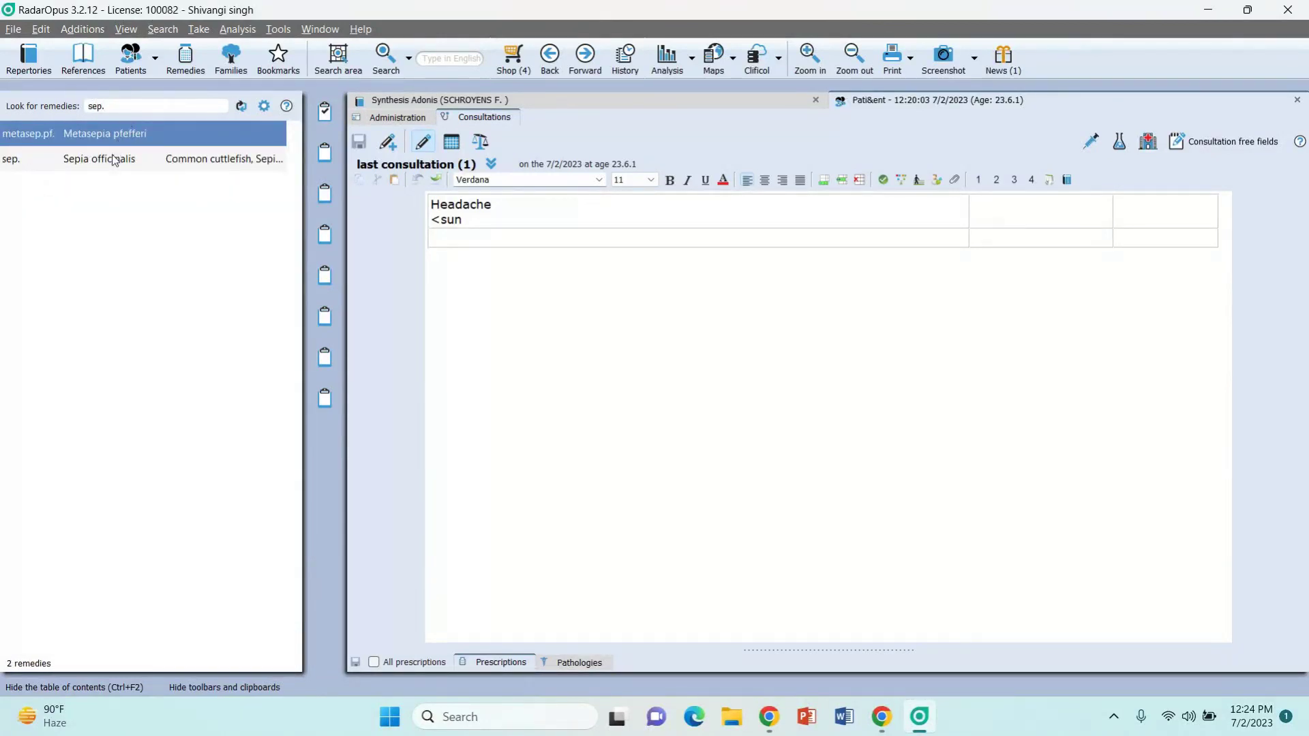
double_click(118, 161)
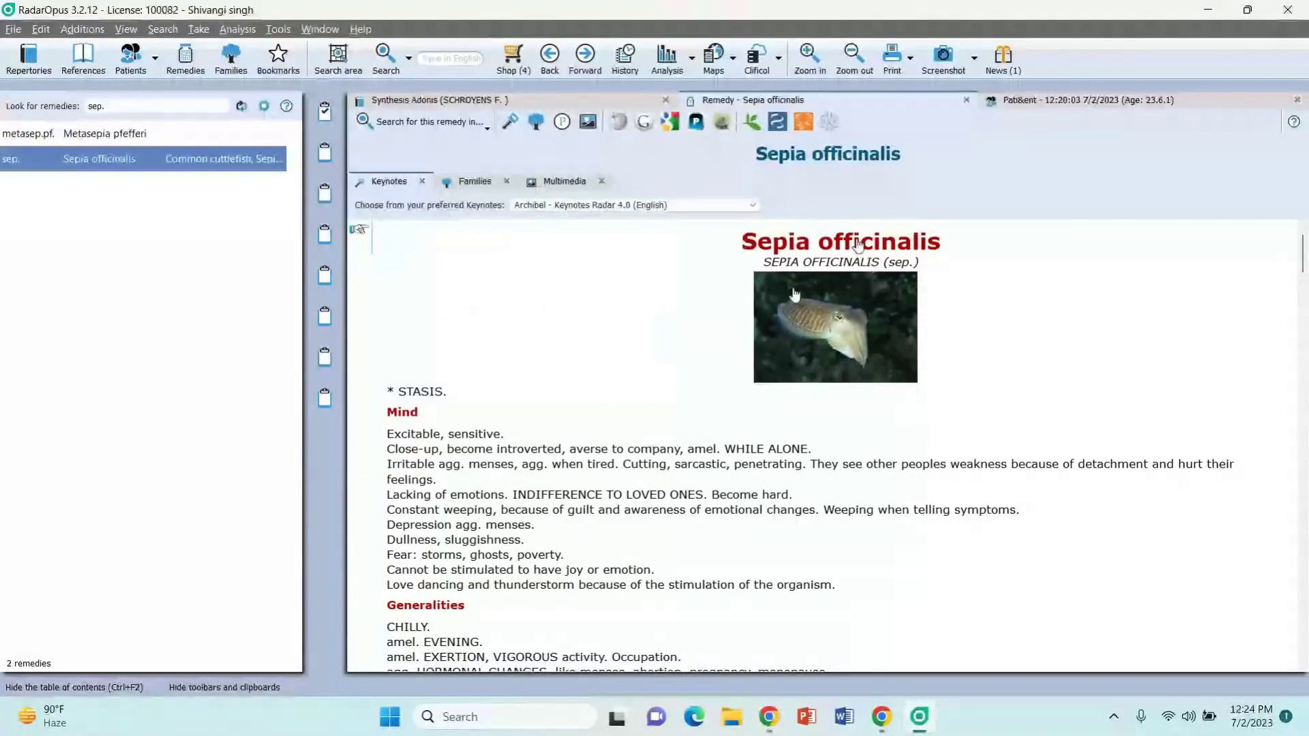
Step: Scroll through the Sepia officinalis keynotes, then switch the side list to remedy families
scroll(794, 294, "down", 2)
scroll(687, 433, "down", 5)
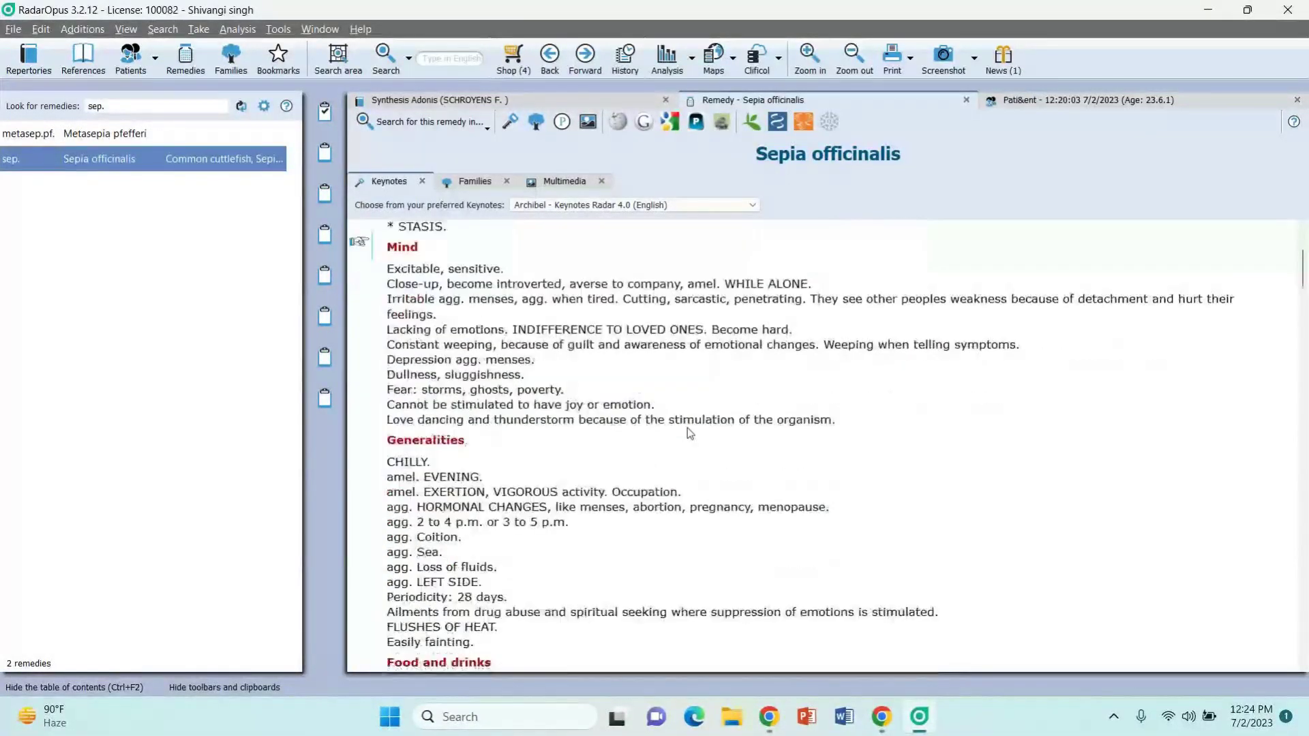
scroll(687, 433, "up", 8)
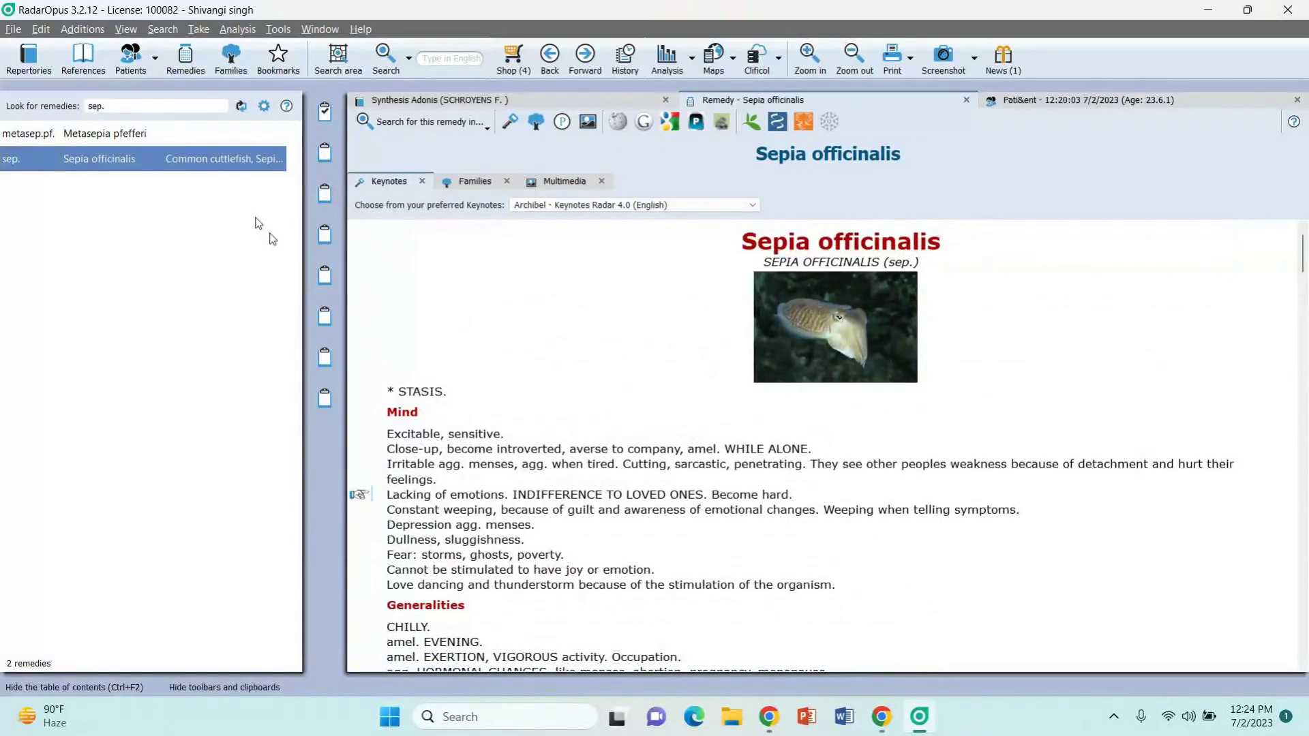
left_click(232, 70)
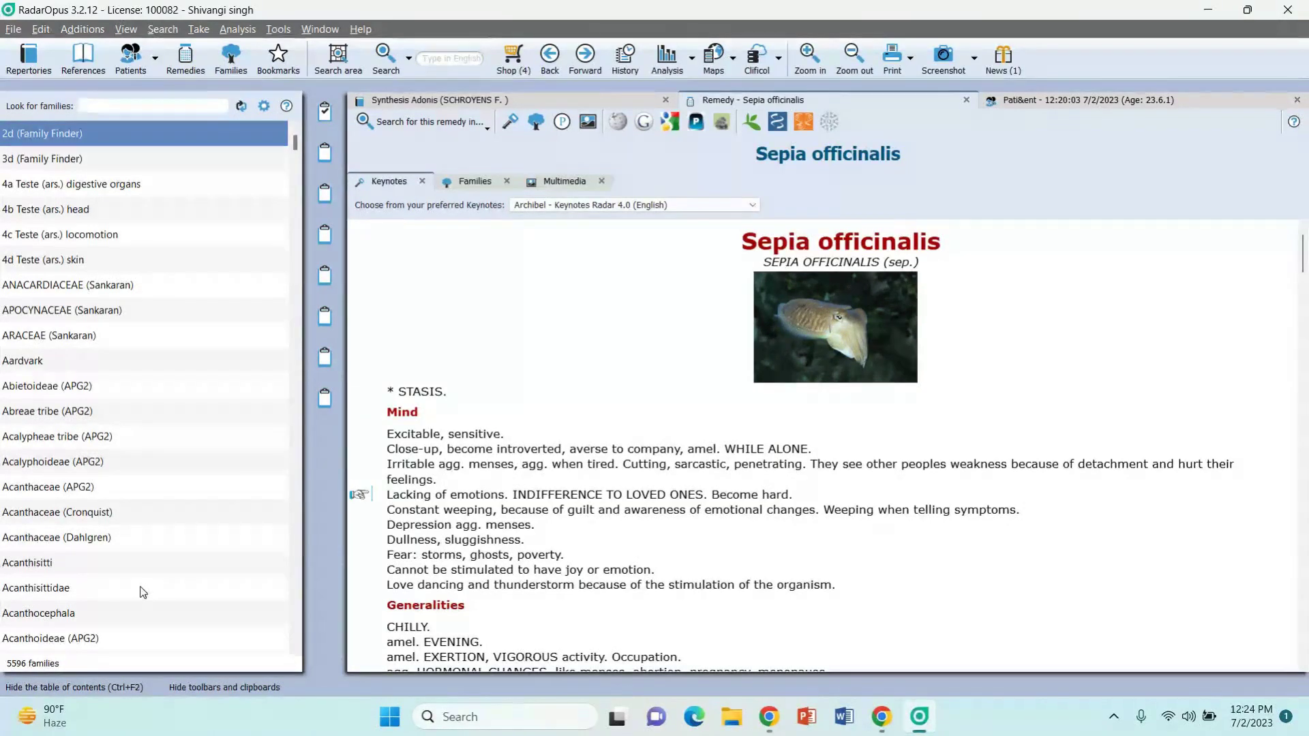
Step: Filter the families by 'nosod' to 8 matches and pick the Nosodes family
scroll(143, 592, "down", 2)
scroll(140, 587, "up", 2)
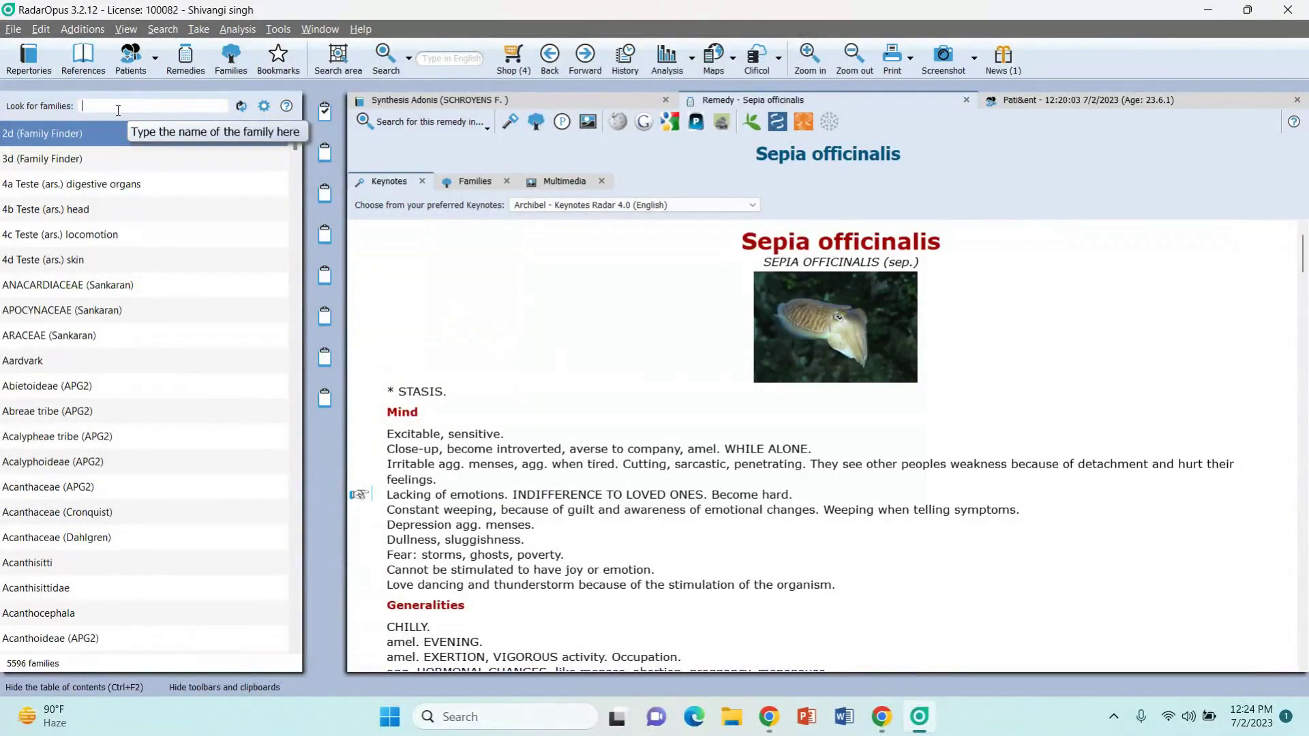
type("nos")
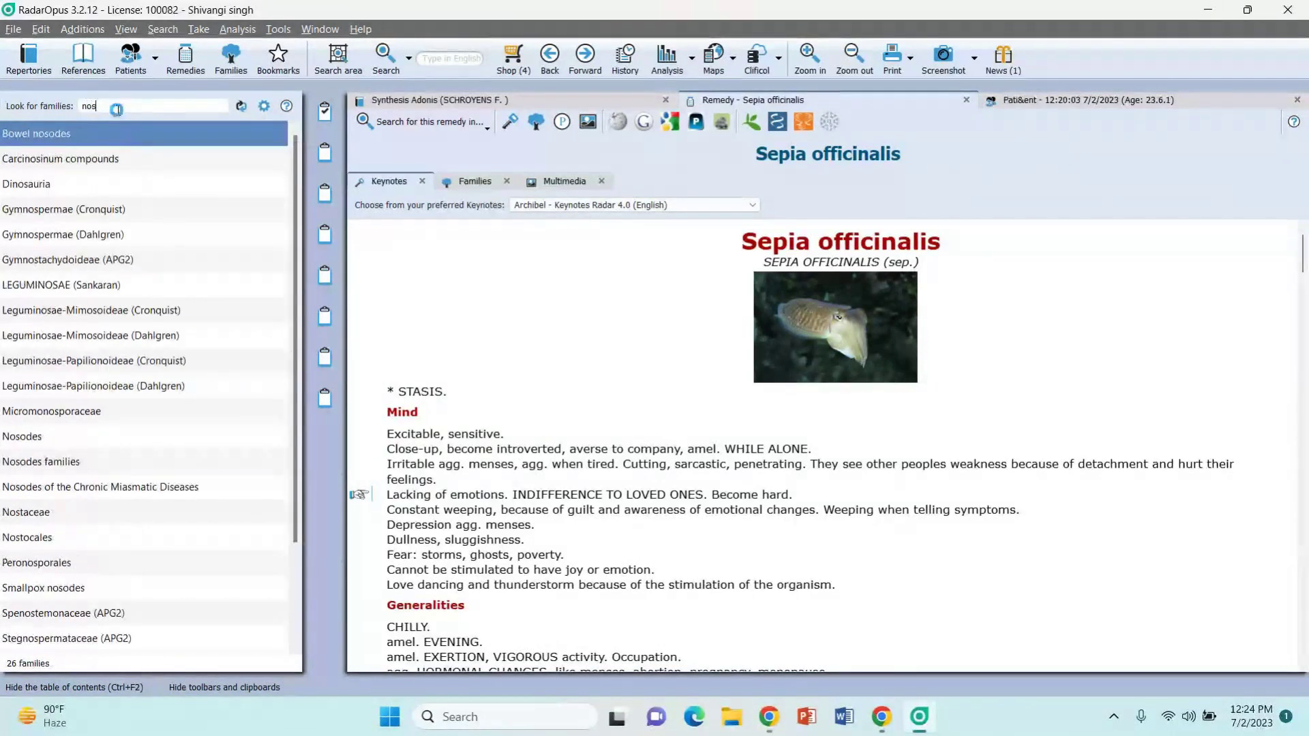
type("od")
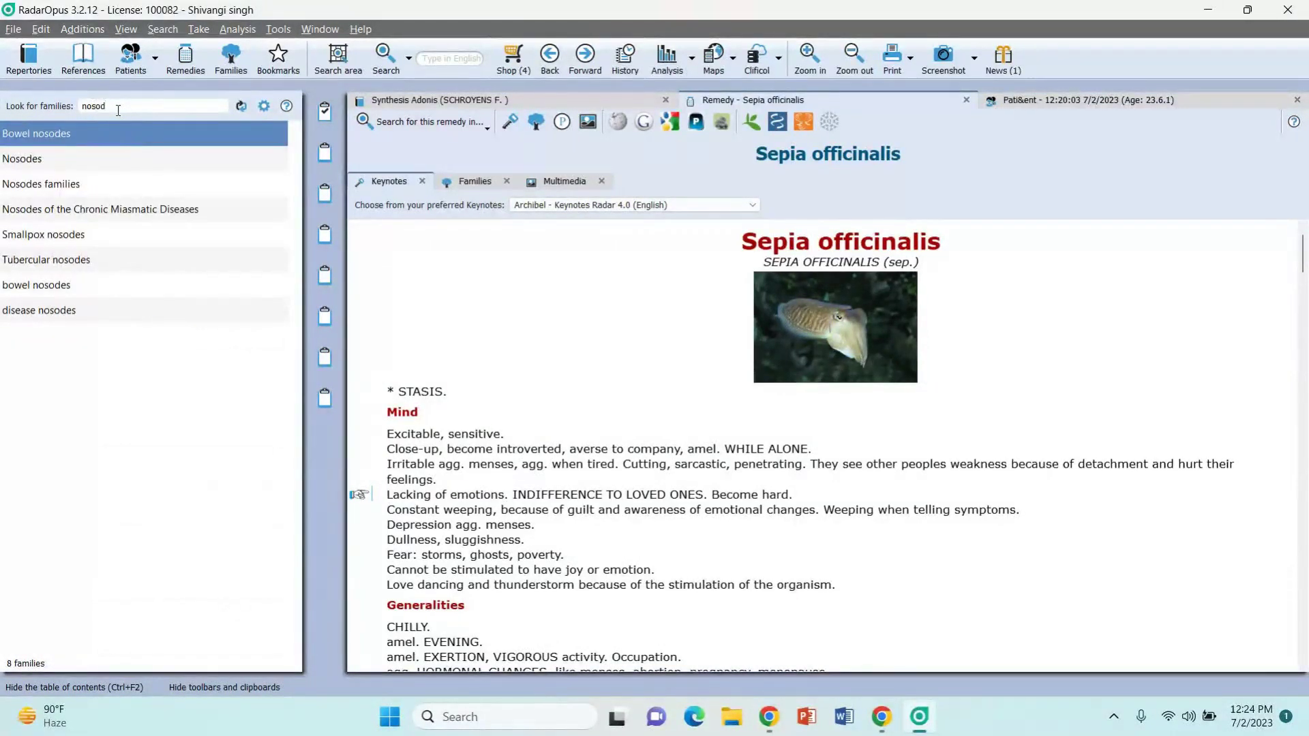
left_click(22, 188)
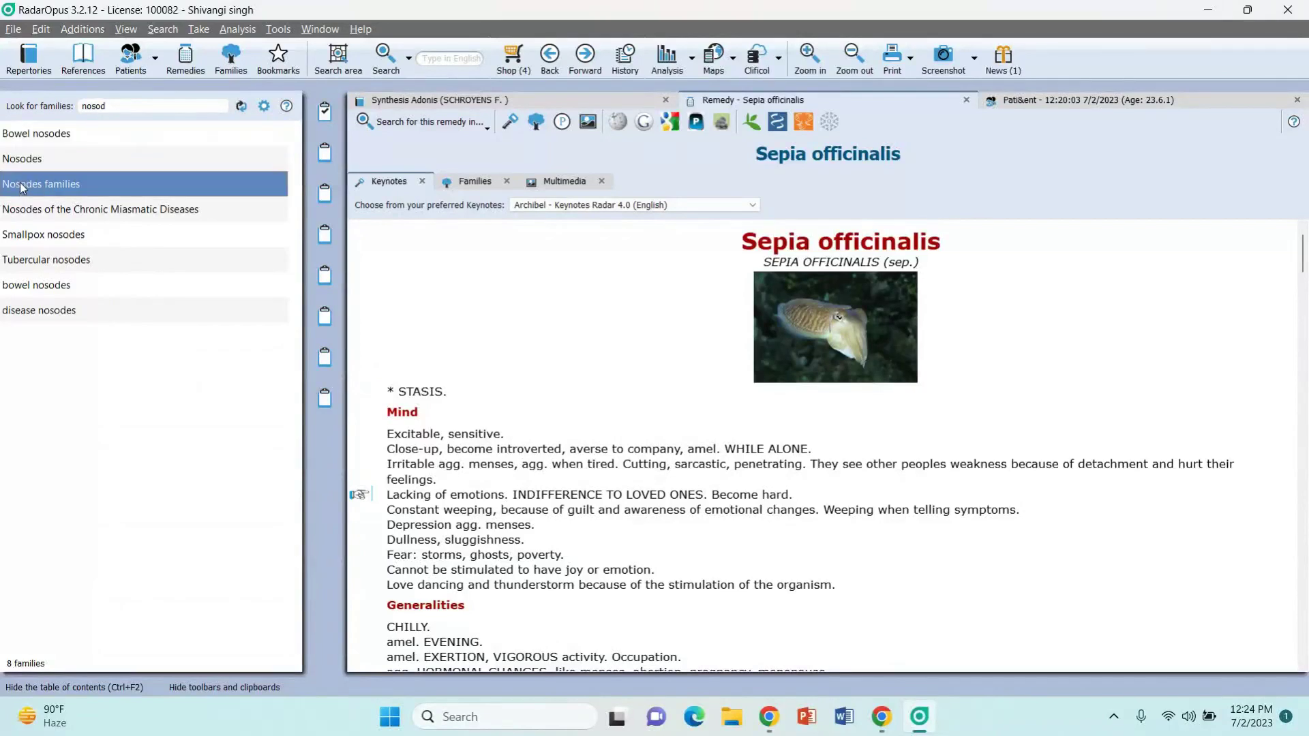
Step: Open the Nosodes families book, then return to the patient's consultation notes
double_click(22, 188)
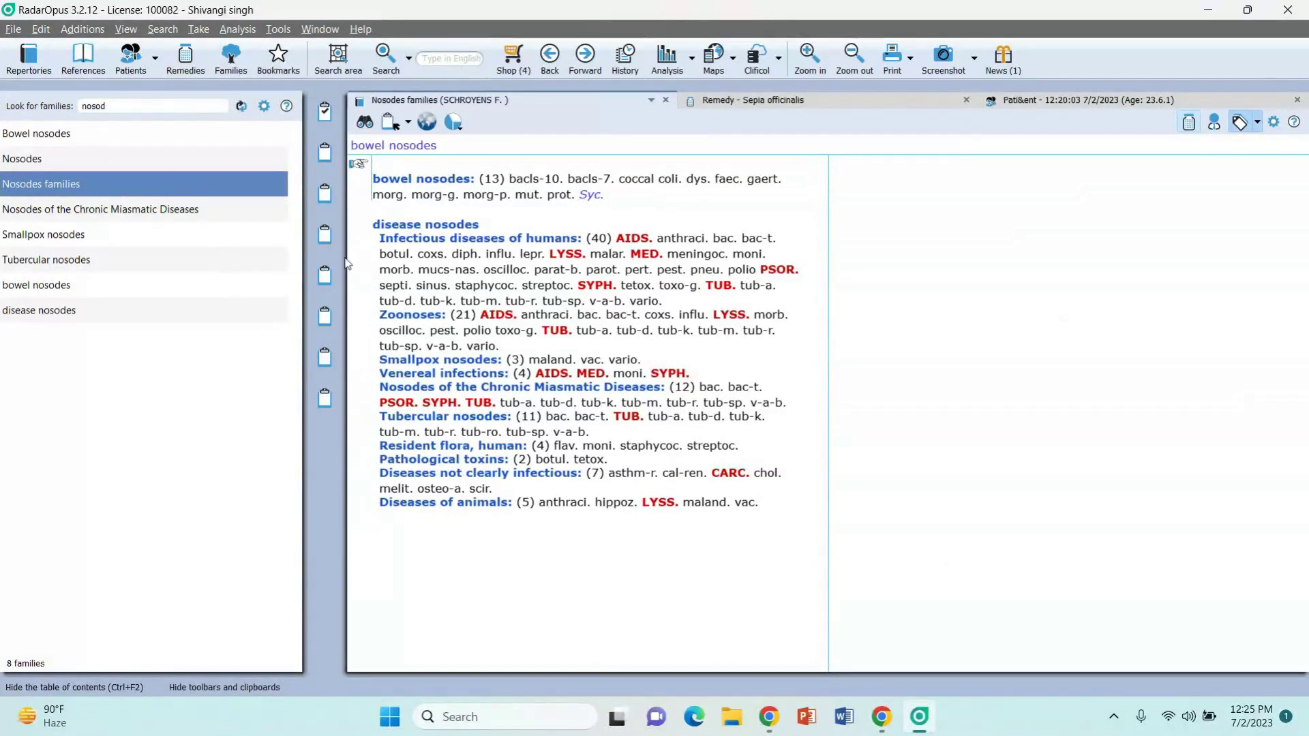
mouse_move(703, 318)
left_click(1045, 100)
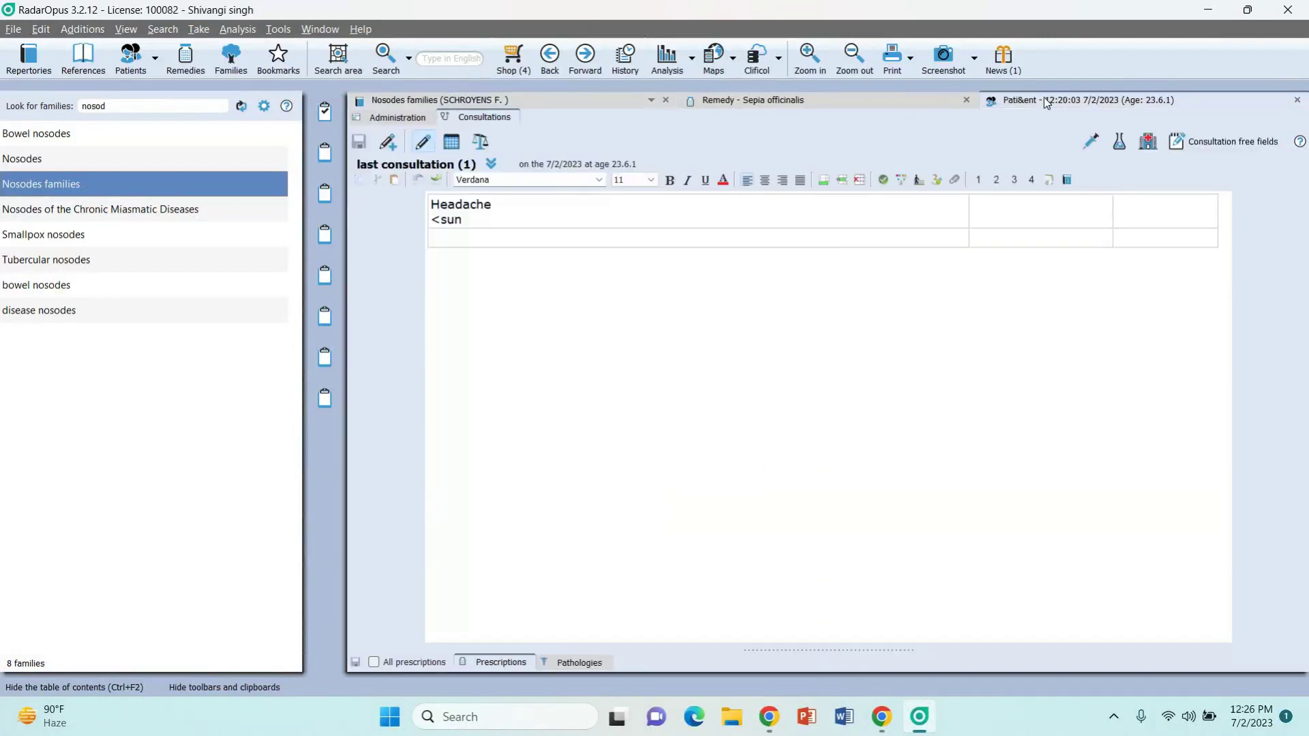
Step: Switch between the Sepia officinalis keynotes, Nosodes families and patient consultation tabs
left_click(807, 106)
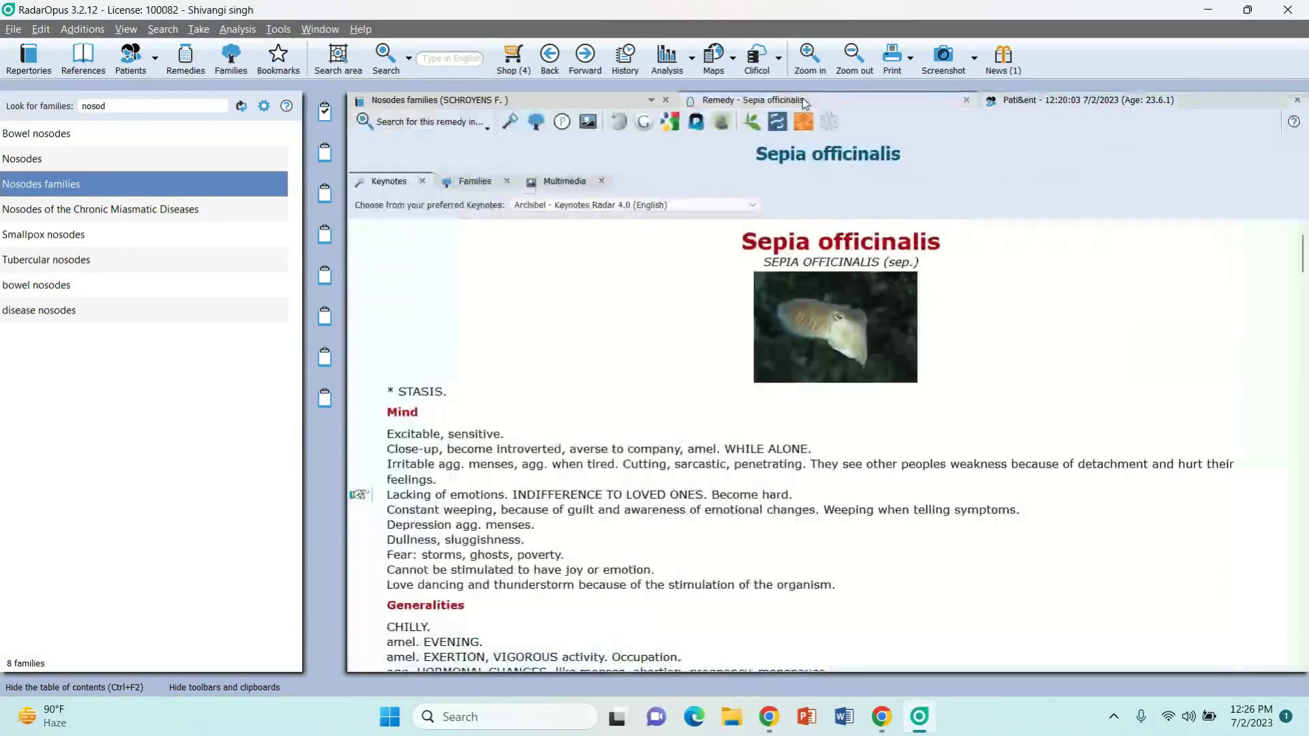
left_click(494, 98)
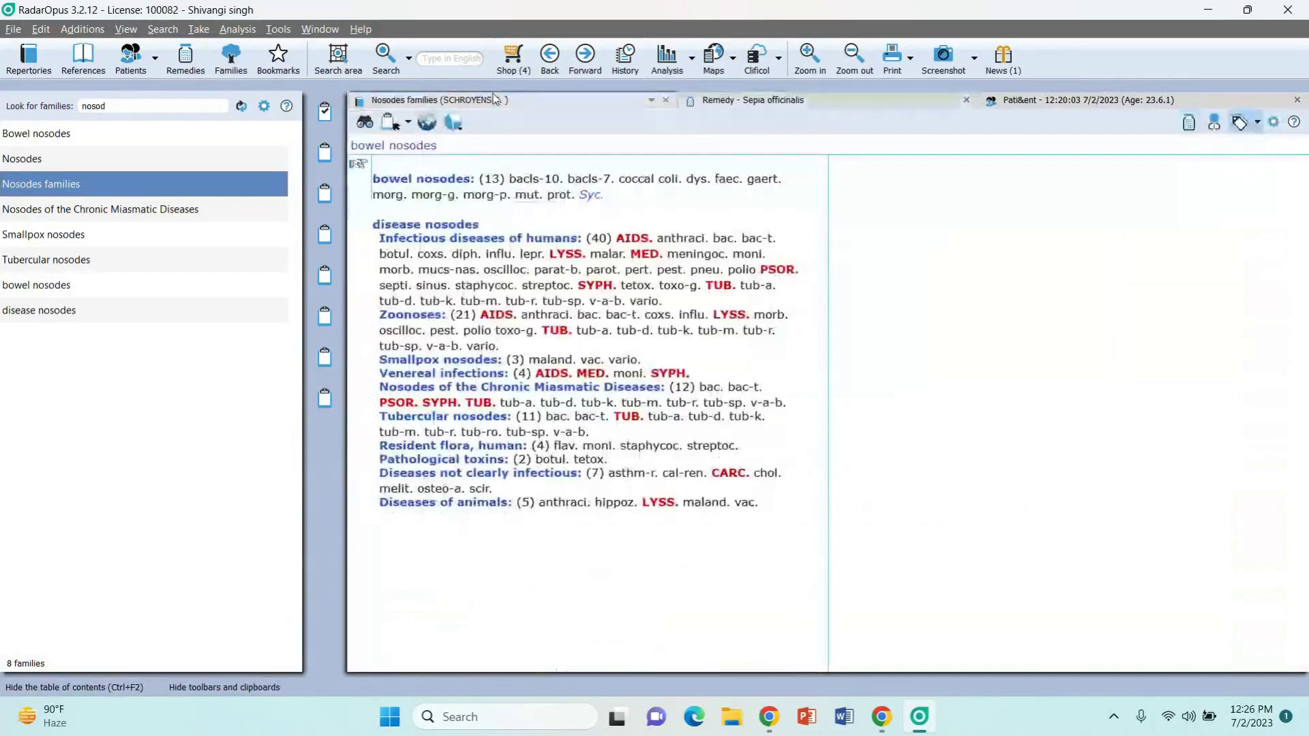
left_click(819, 102)
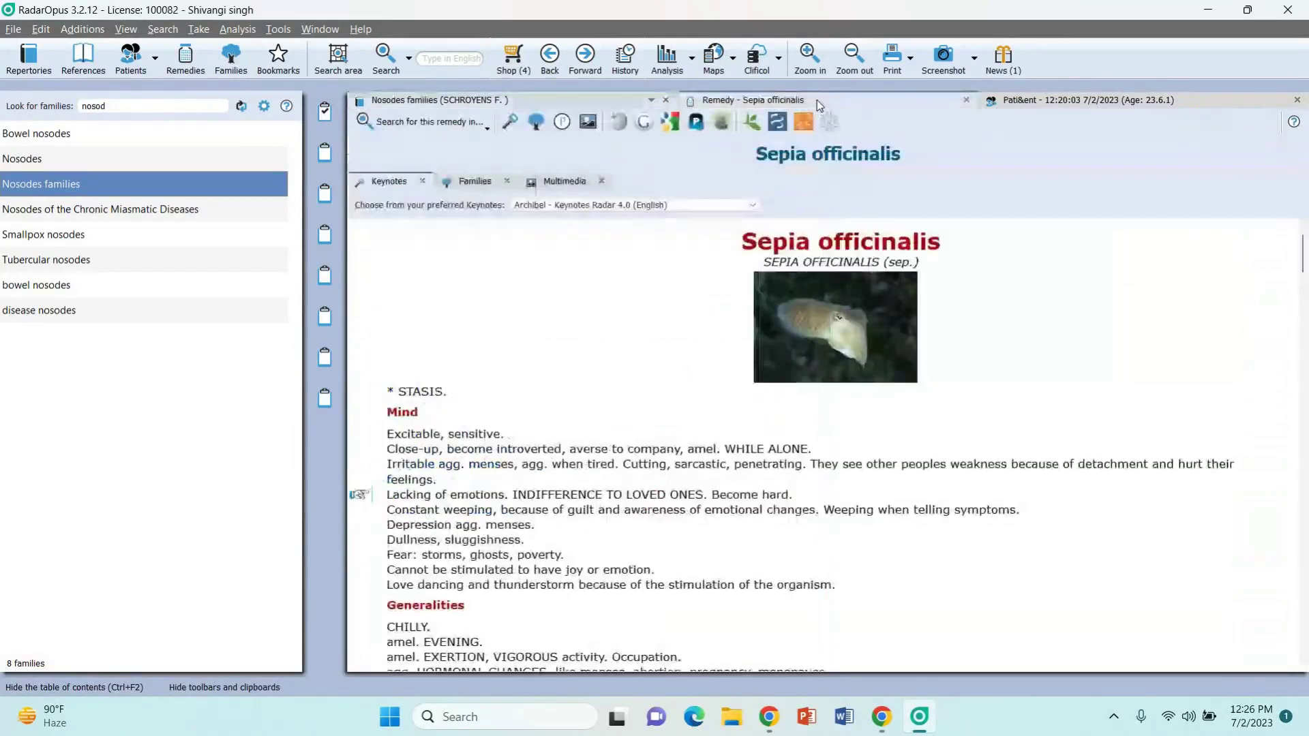
left_click(1053, 105)
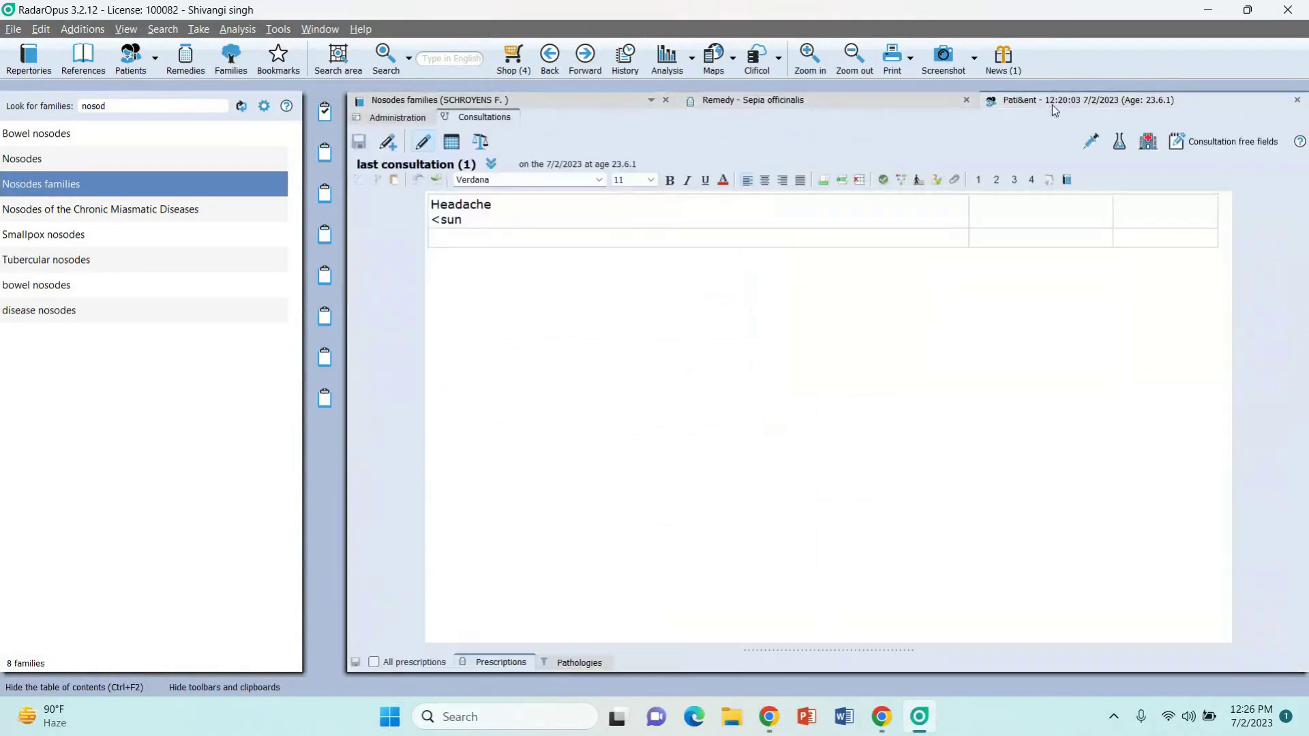
left_click(853, 101)
left_click(583, 97)
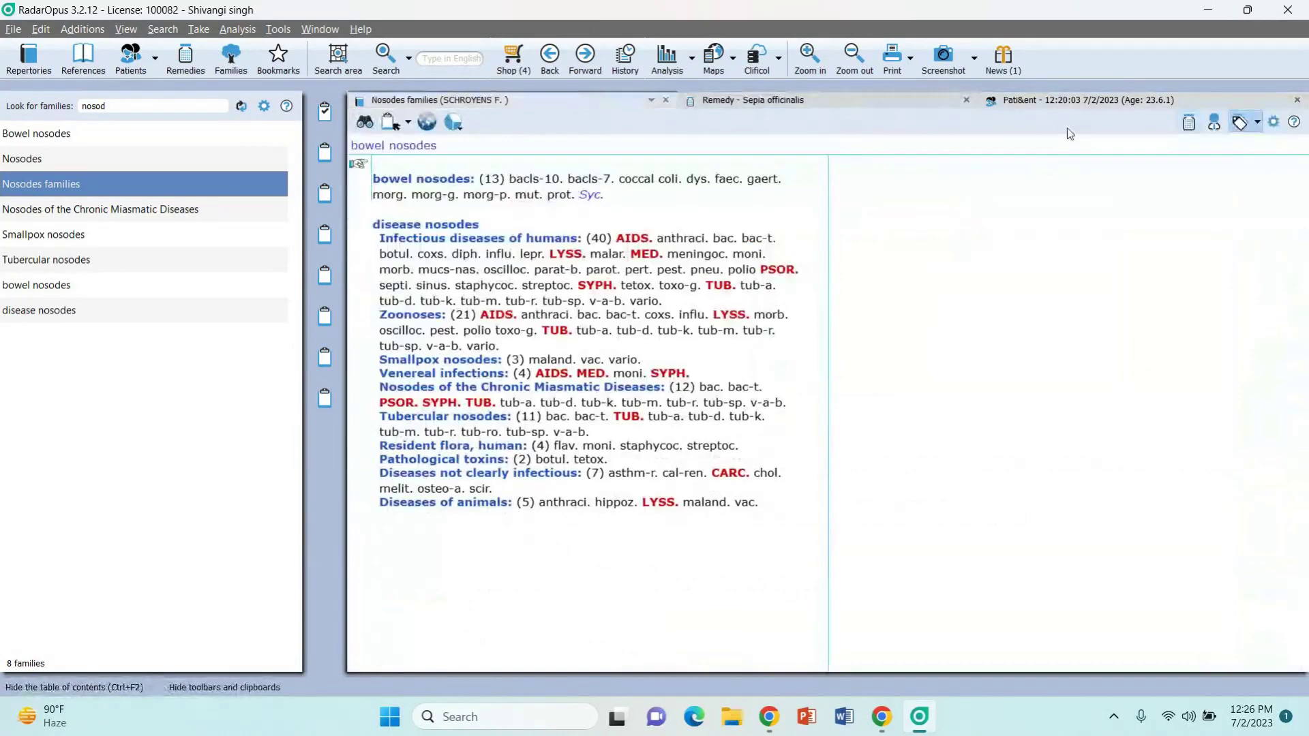
Step: Close the remedy, patient, nosodes and Synthesis Adonis documents and hide the families panel
left_click(1298, 100)
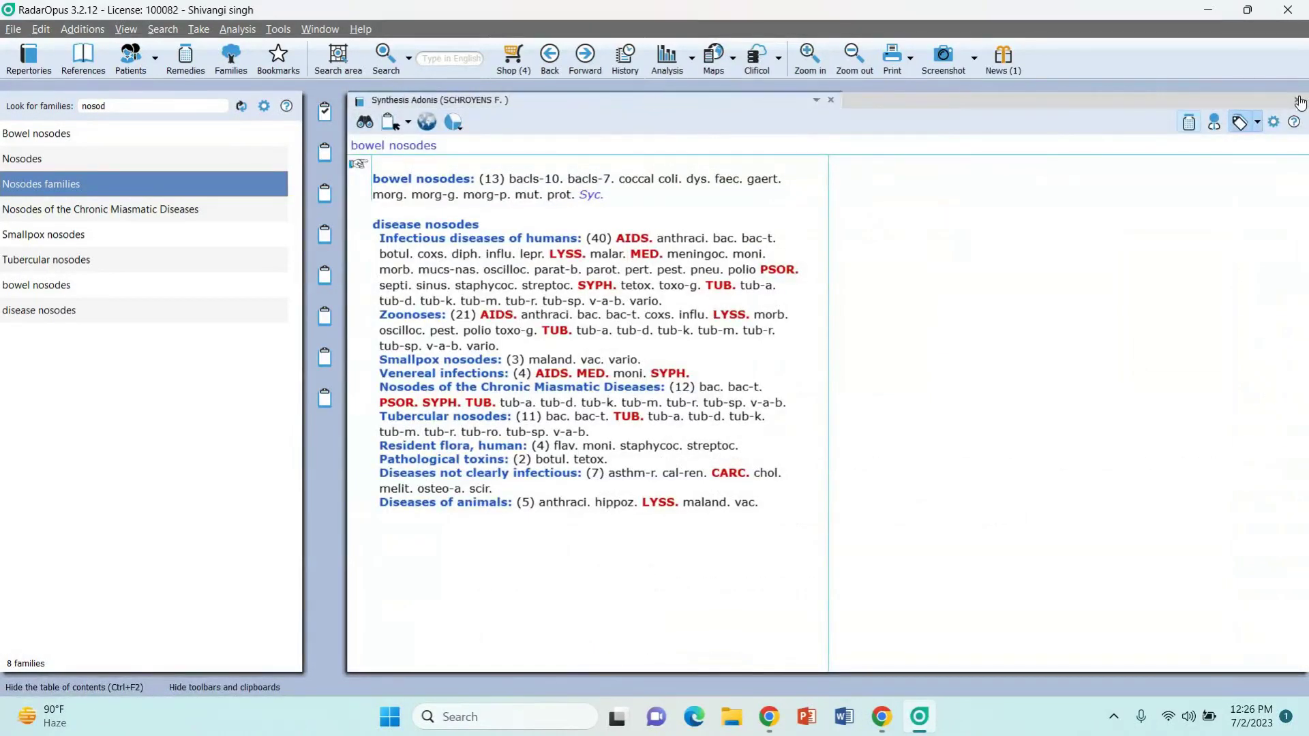
left_click(1297, 100)
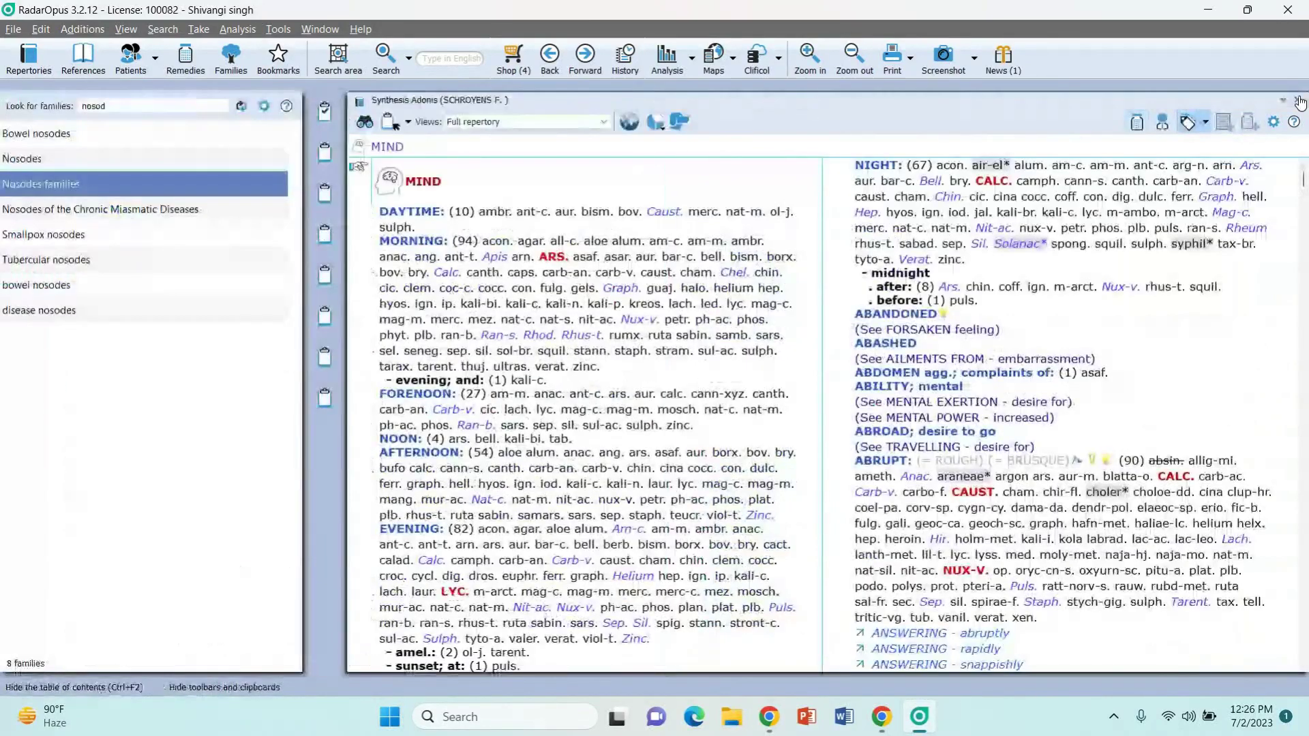
left_click(1299, 101)
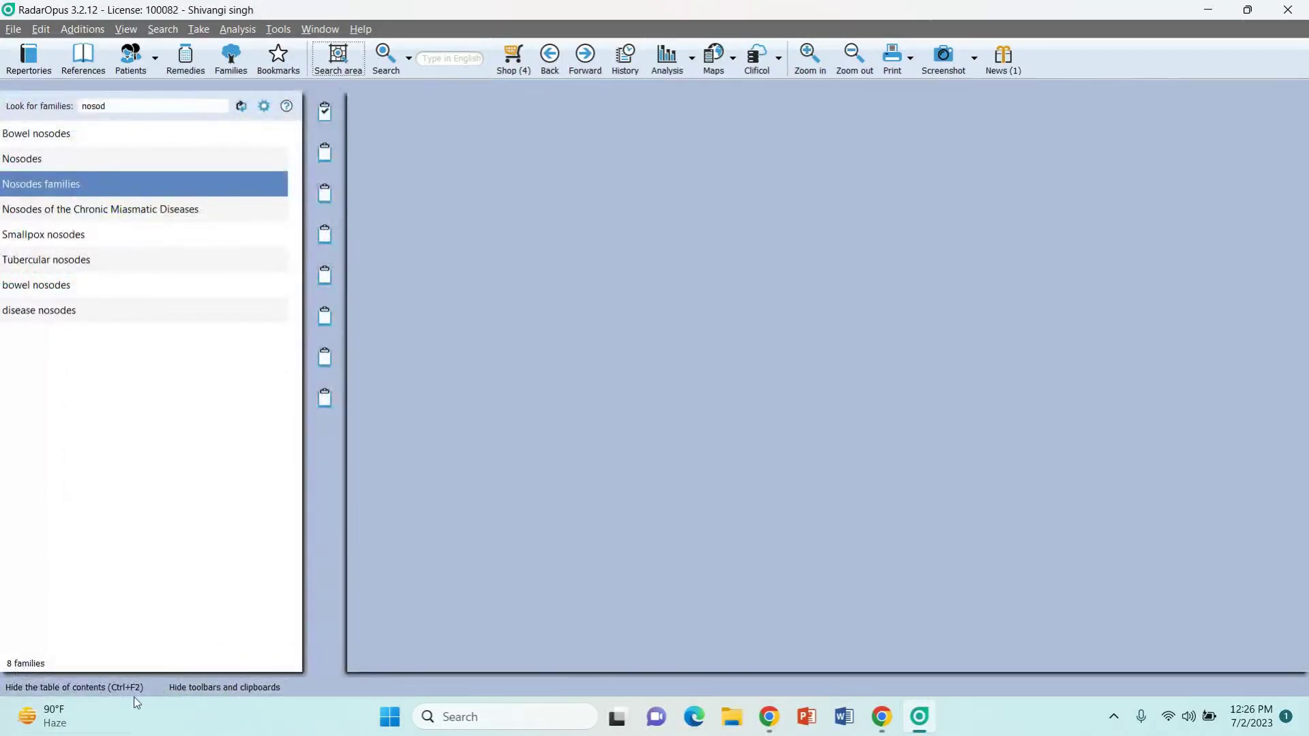
left_click(116, 689)
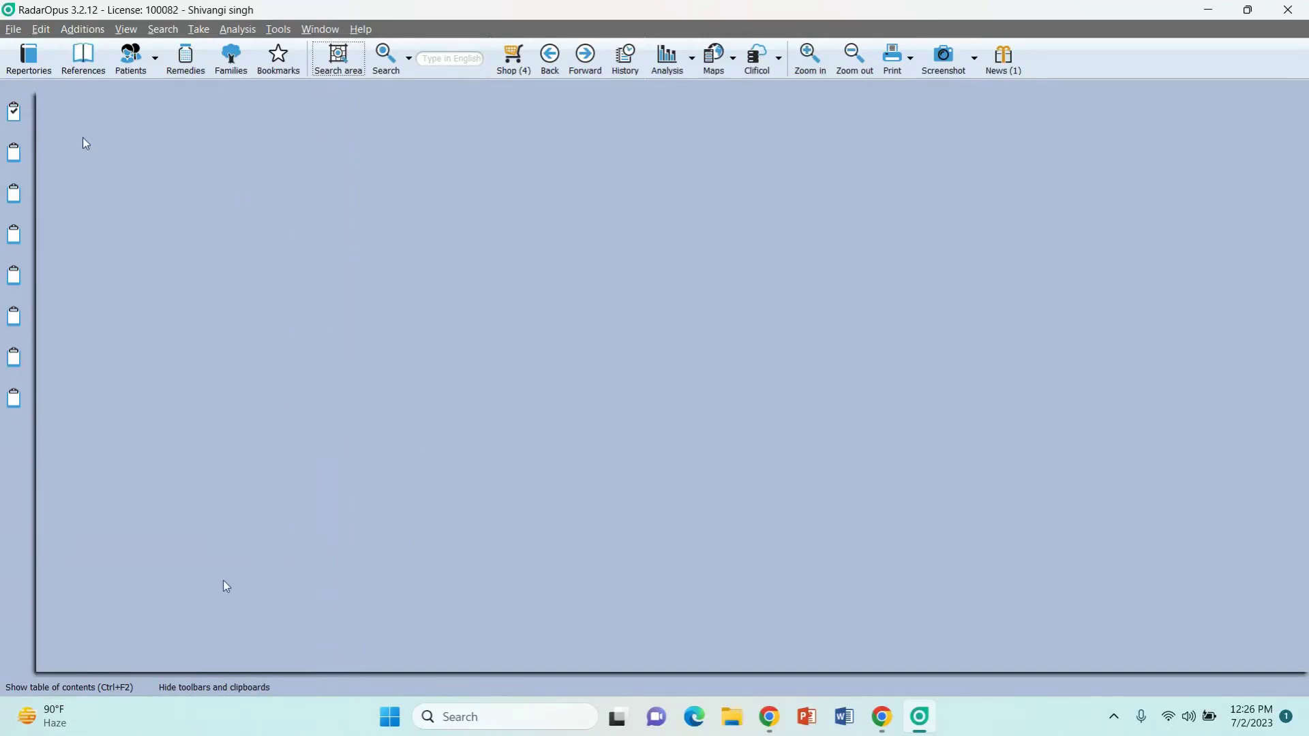
Step: Open SCHROYENS F., Synthesis Adonis from the Repertories list
left_click(30, 59)
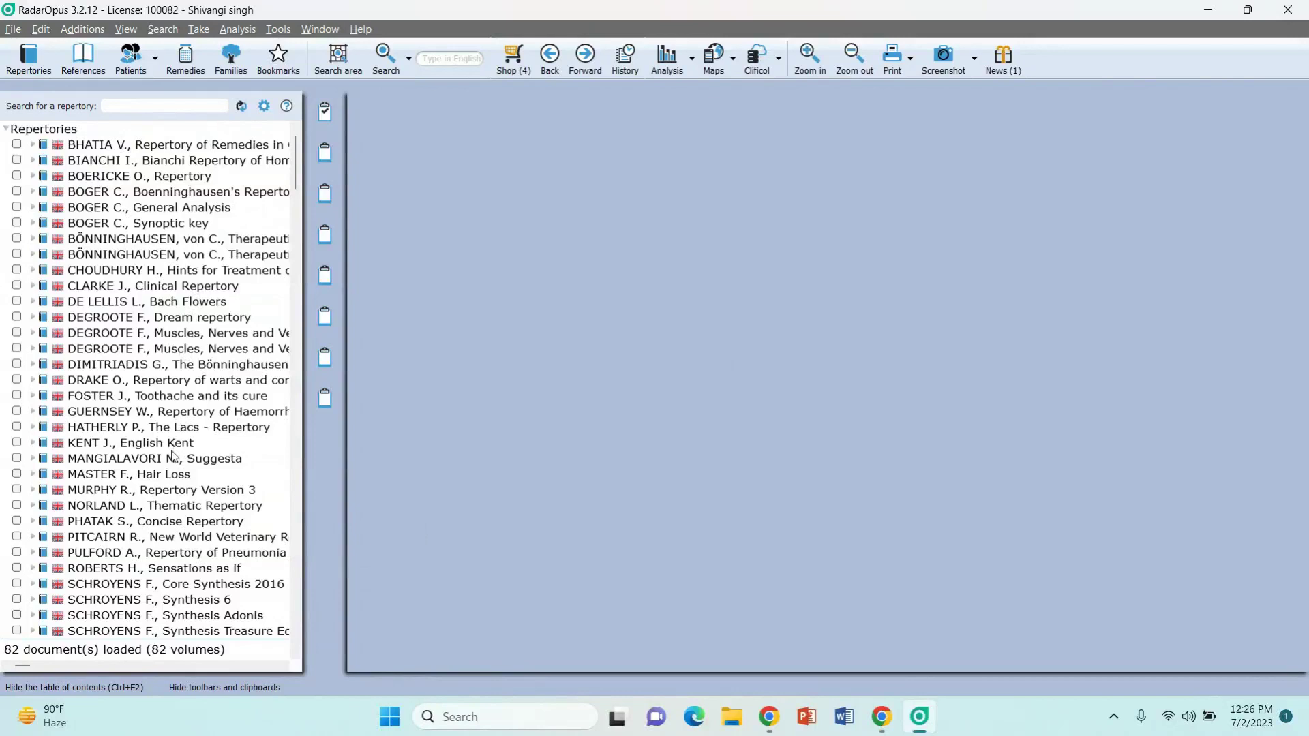
scroll(176, 440, "down", 3)
scroll(175, 455, "down", 3)
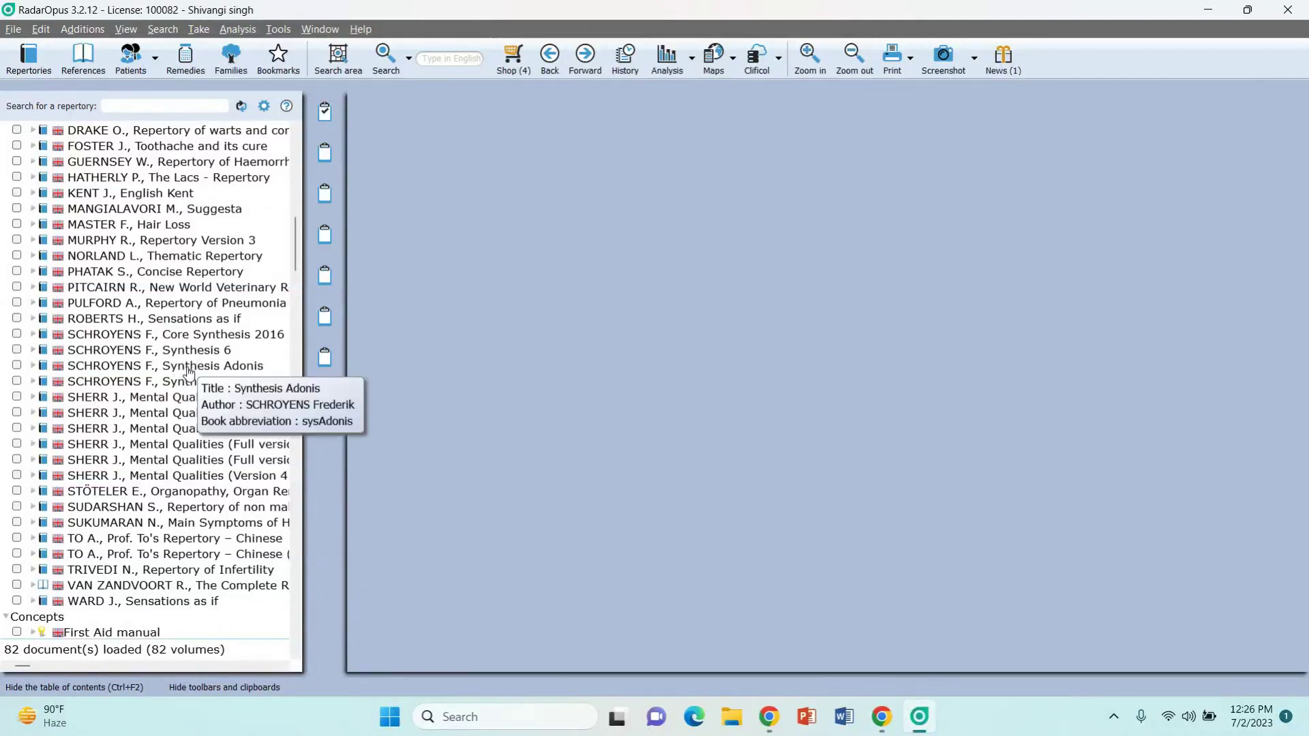
double_click(187, 366)
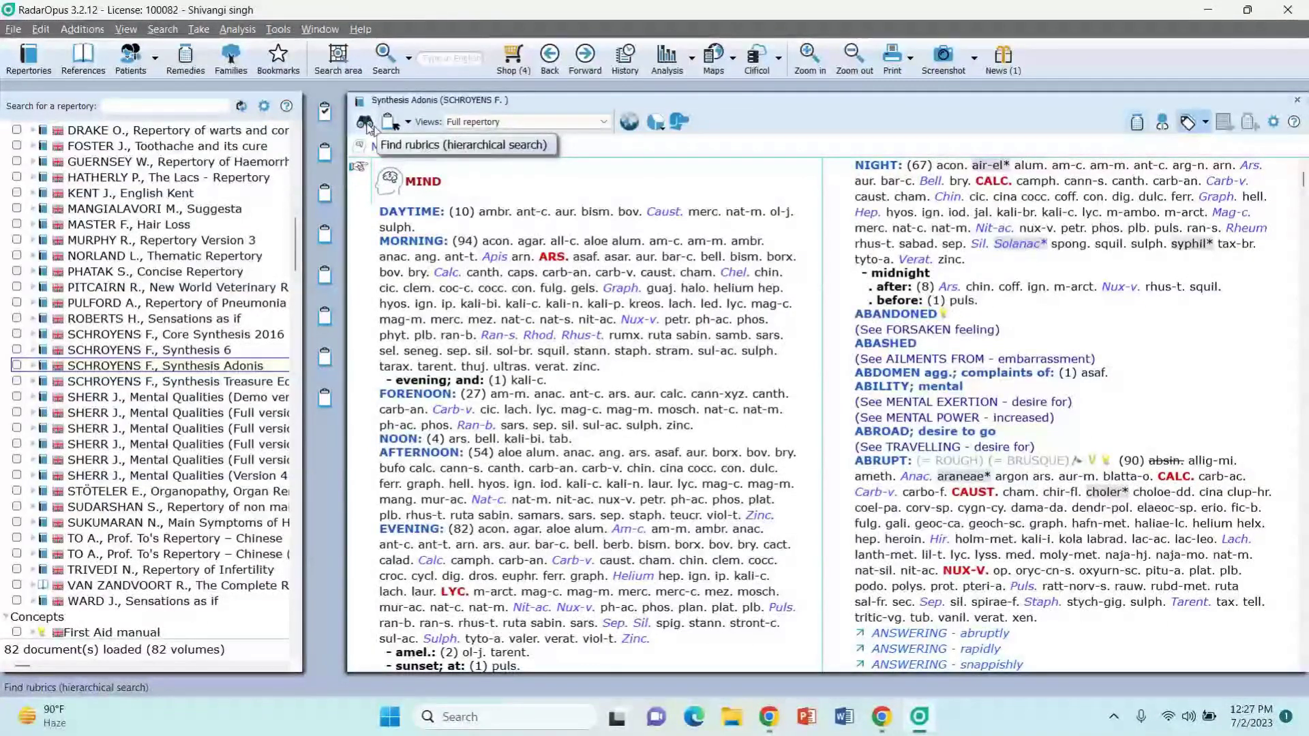
Step: Open the Find rubrics navigation window and list the MIND chapter's rubrics
left_click(366, 125)
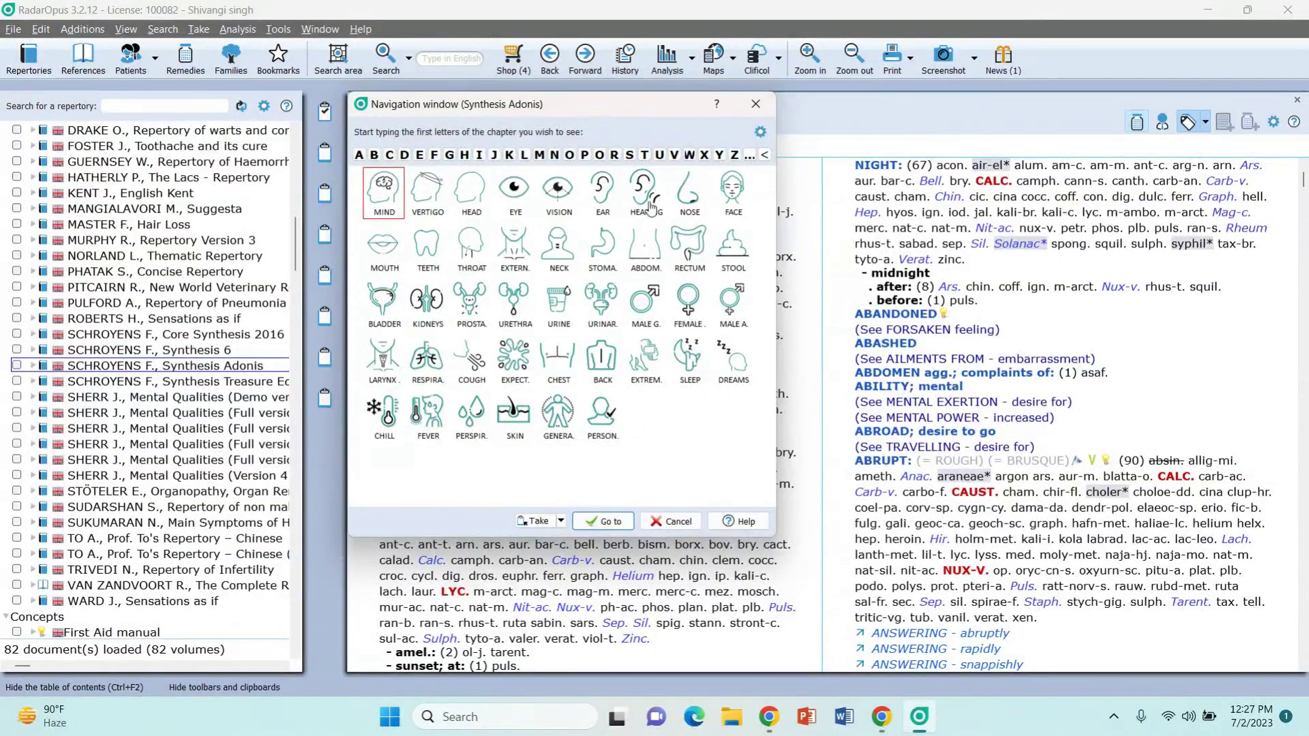
left_click(386, 192)
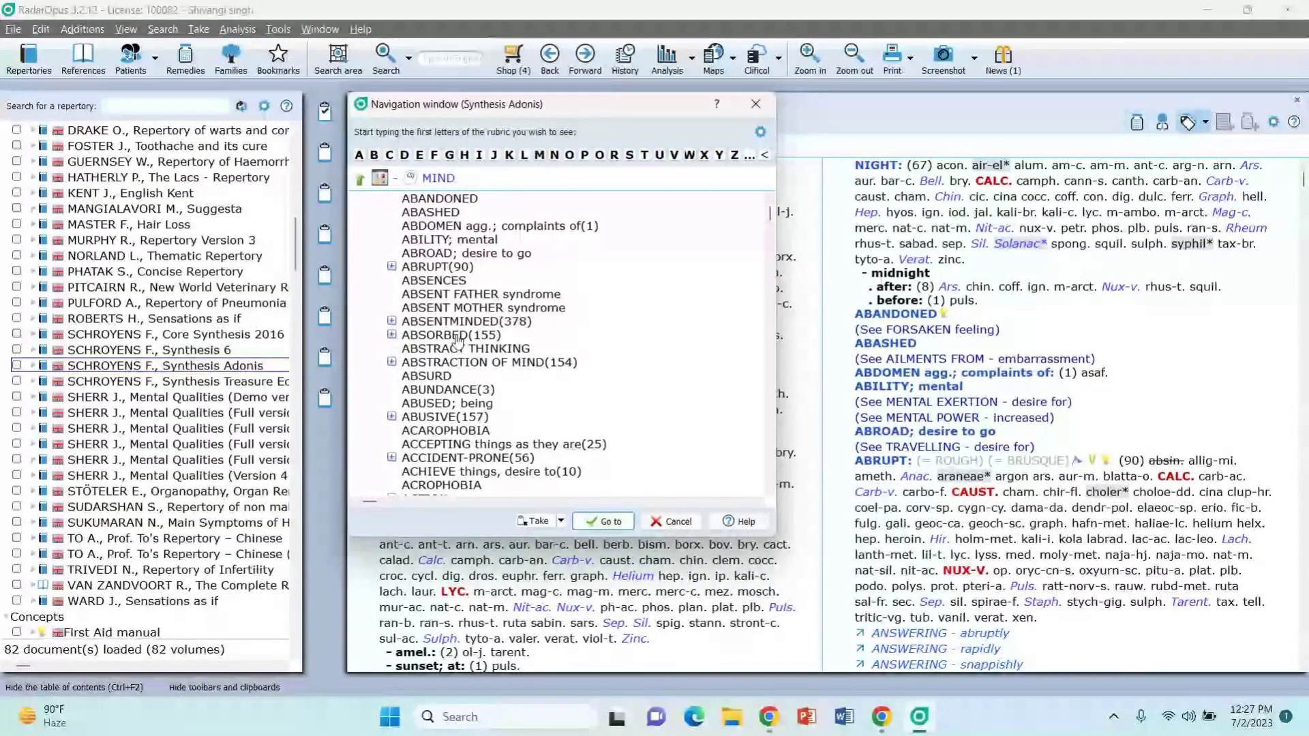
Step: Navigate to MIND - ANSWERING - slowly by filtering with 'answ' and 'slo'
scroll(457, 443, "down", 5)
scroll(456, 442, "up", 5)
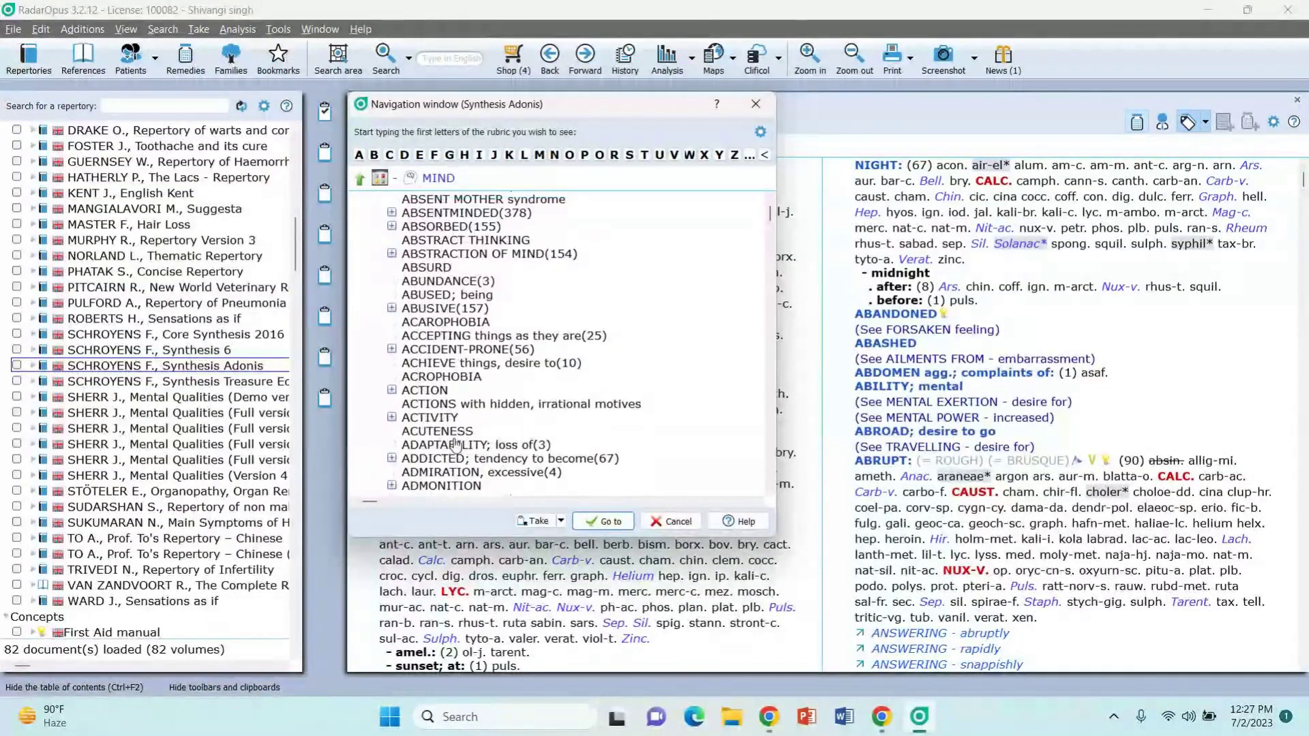
scroll(457, 443, "down", 3)
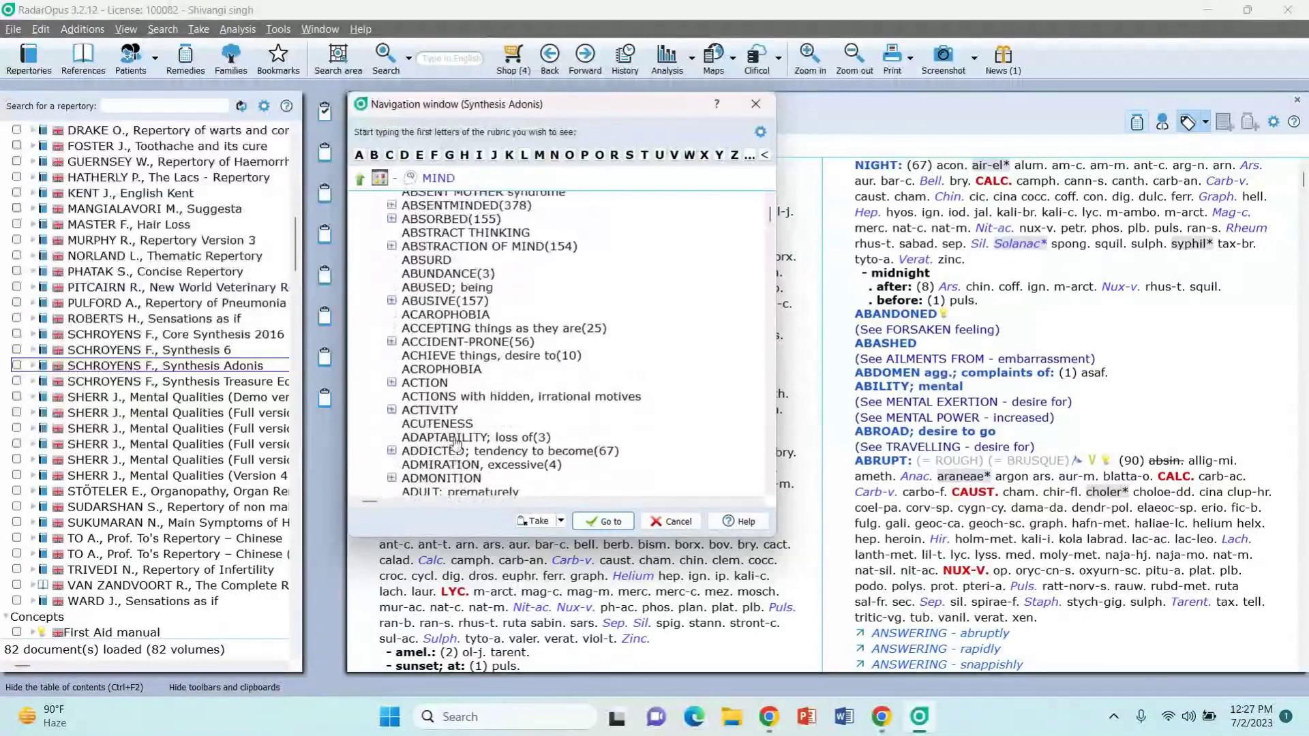
scroll(457, 443, "up", 3)
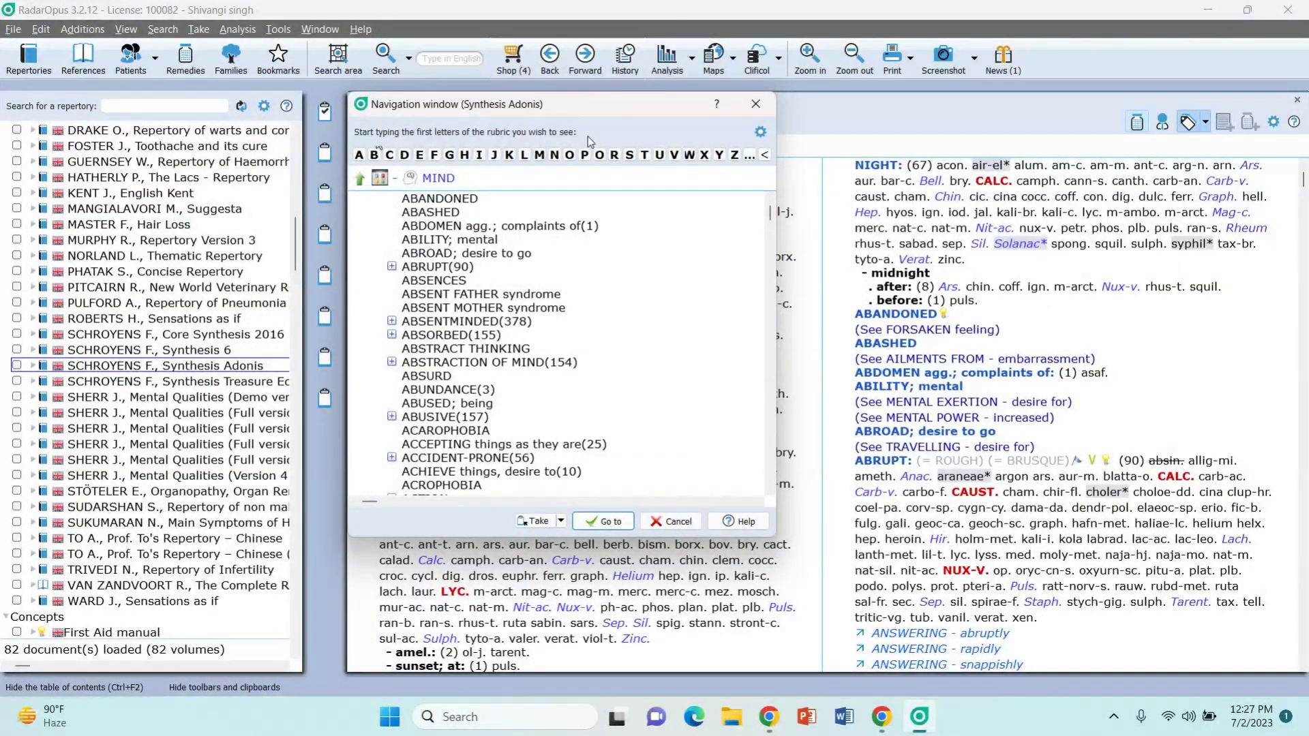
type("answ")
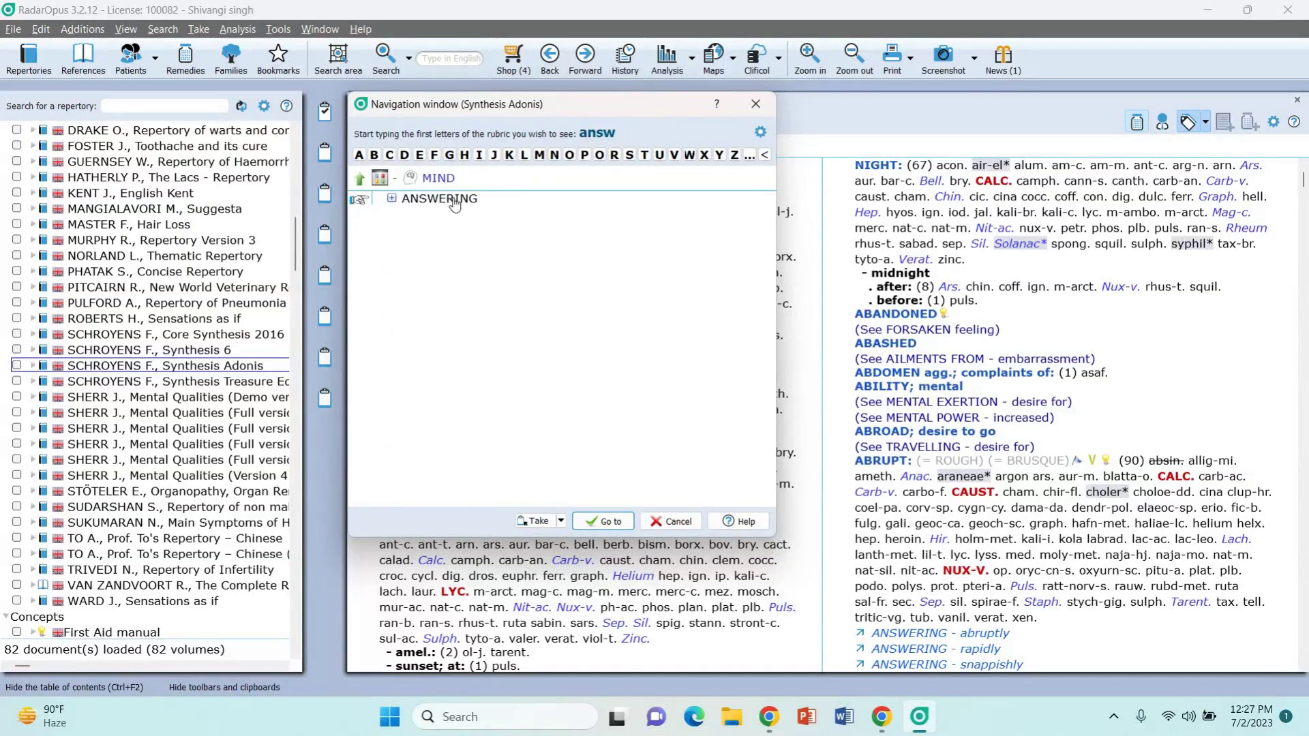
double_click(439, 199)
type("slo")
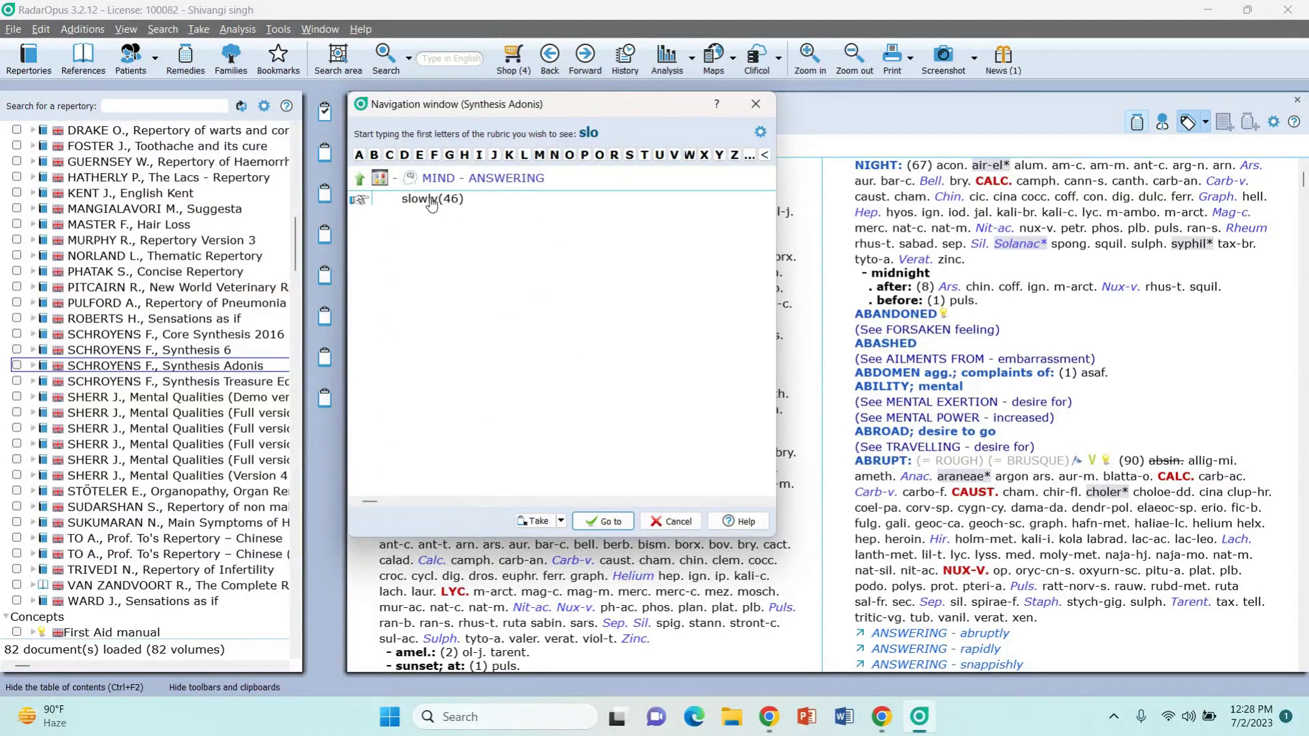
double_click(432, 199)
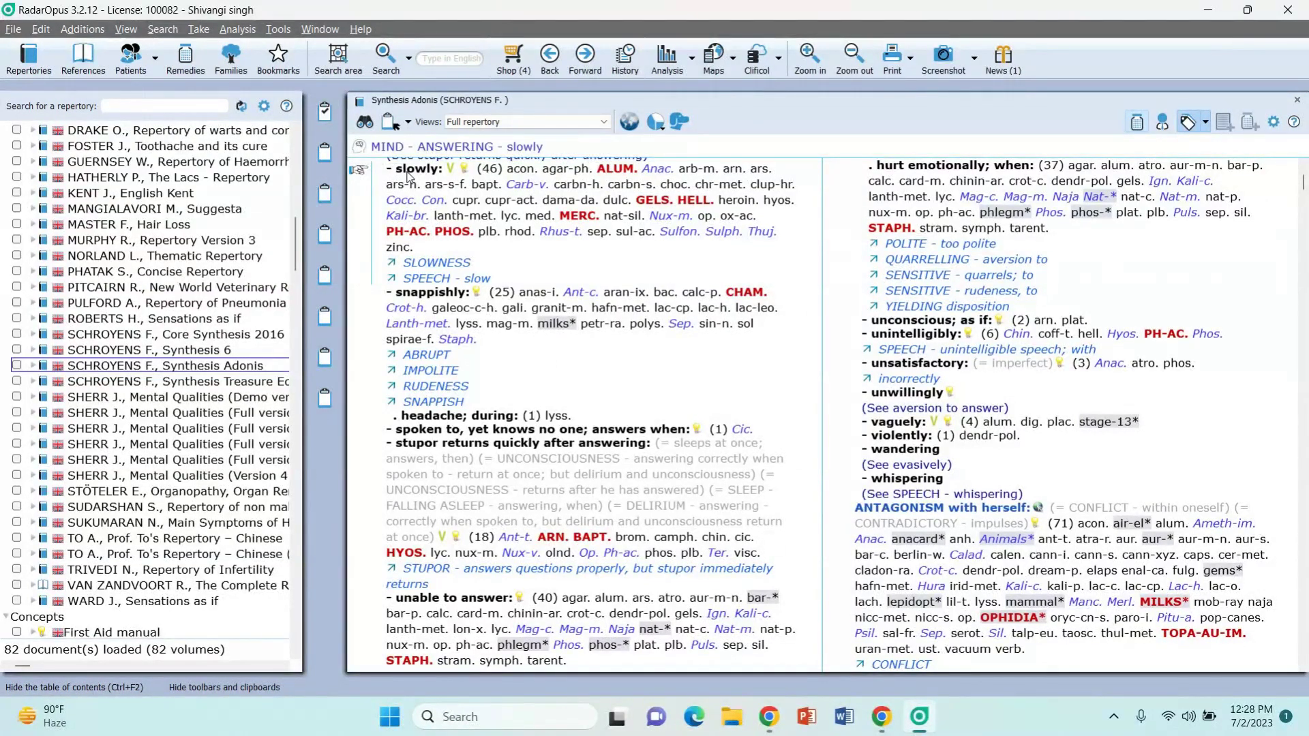
Step: Drag MIND - ANSWERING - slowly onto clipboard 1, then list the THROAT chapter's rubrics
left_click_drag(409, 176, 325, 112)
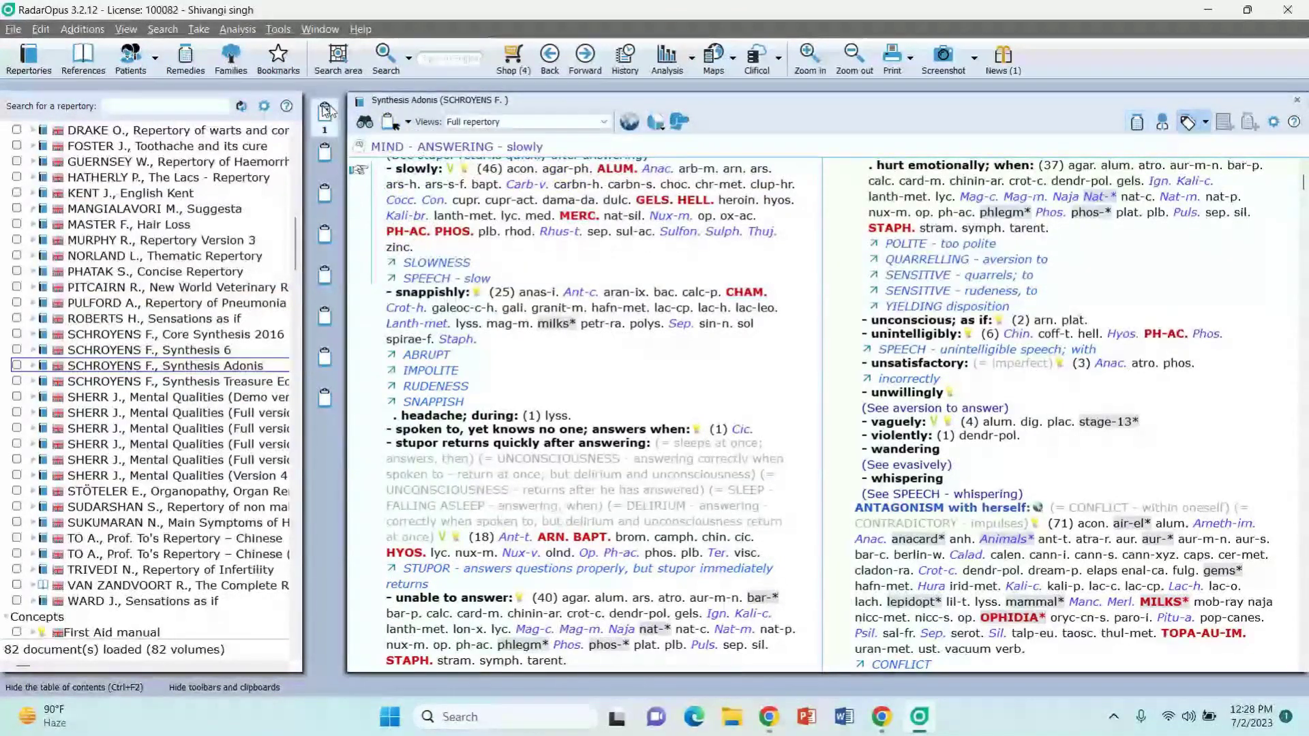
left_click(604, 141)
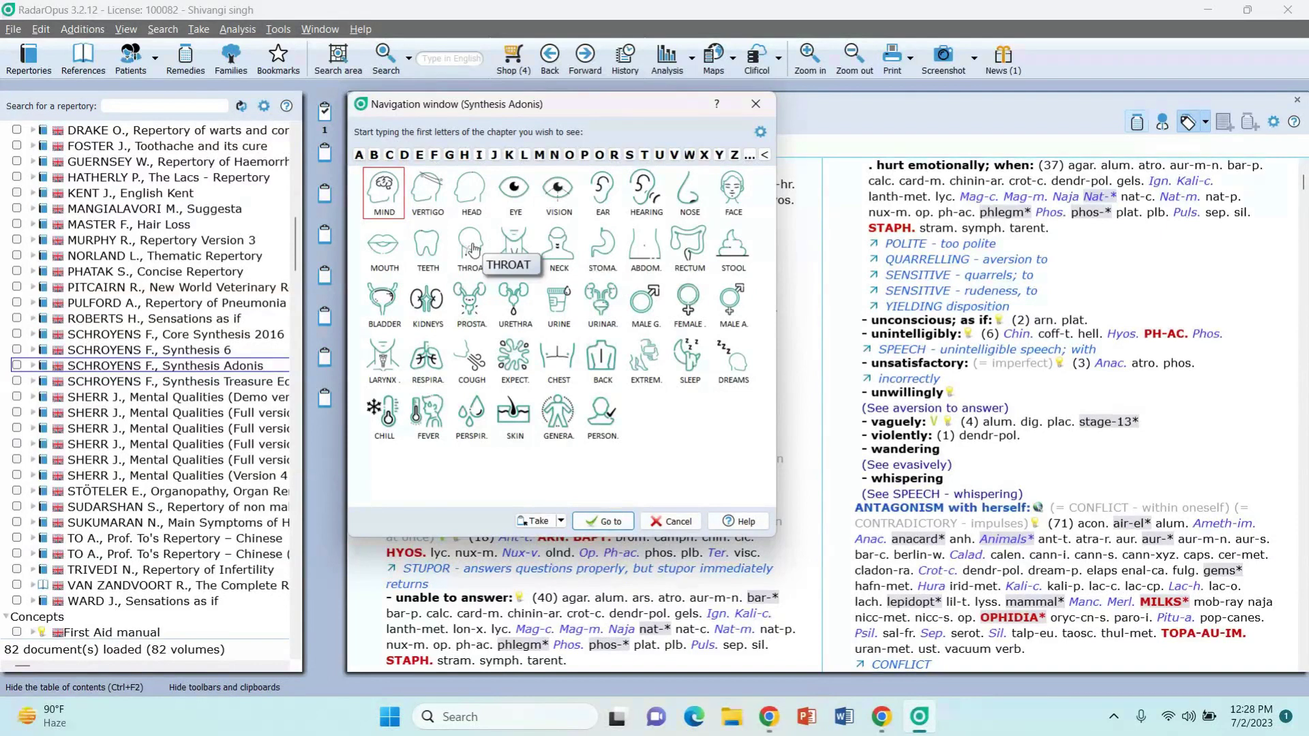
left_click(474, 248)
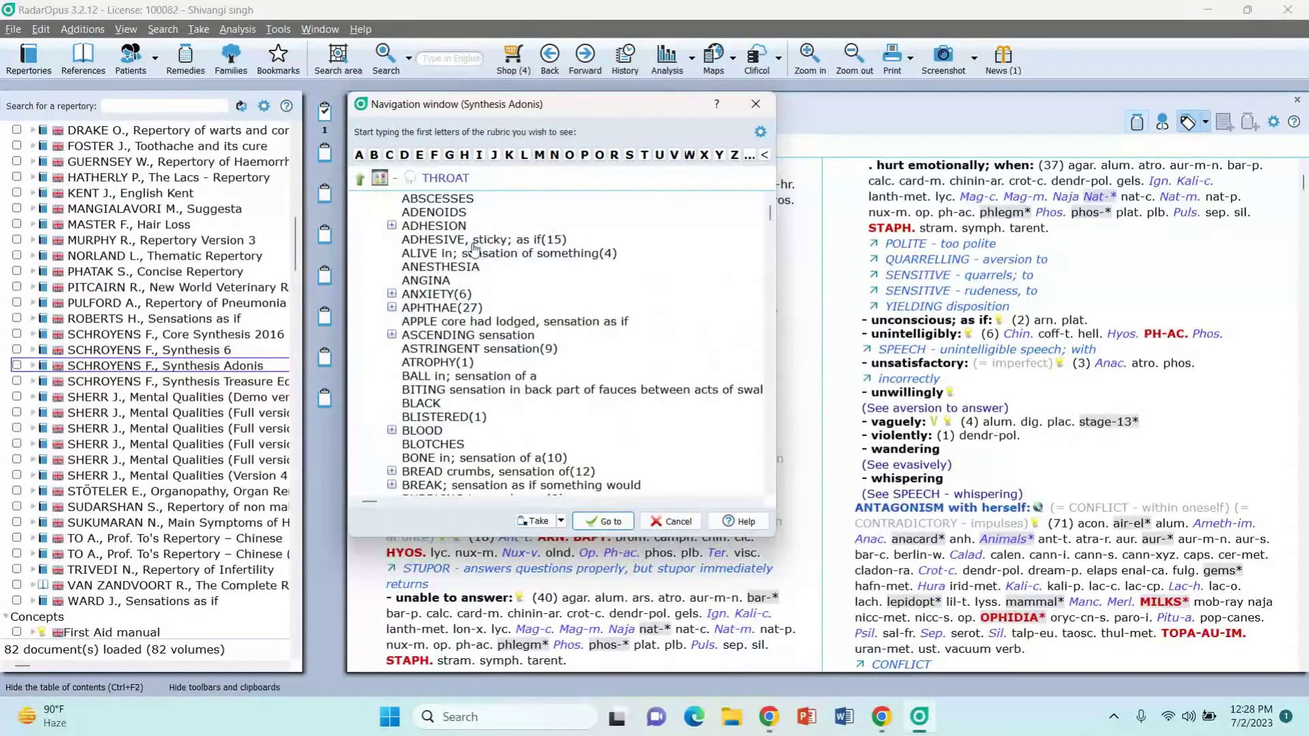
Step: Navigate to THROAT - PAIN - swallowing - agg. by filtering with 'pain' and 'swa'
type("p")
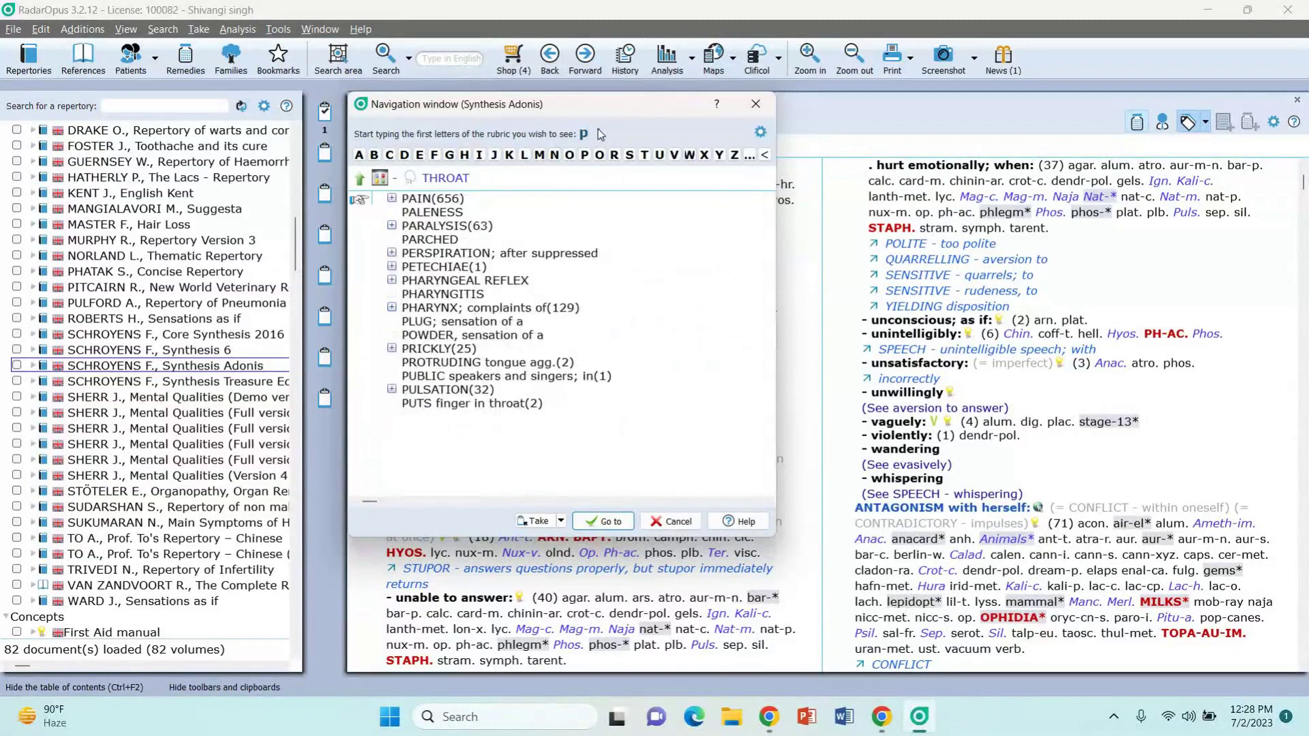
type("ain")
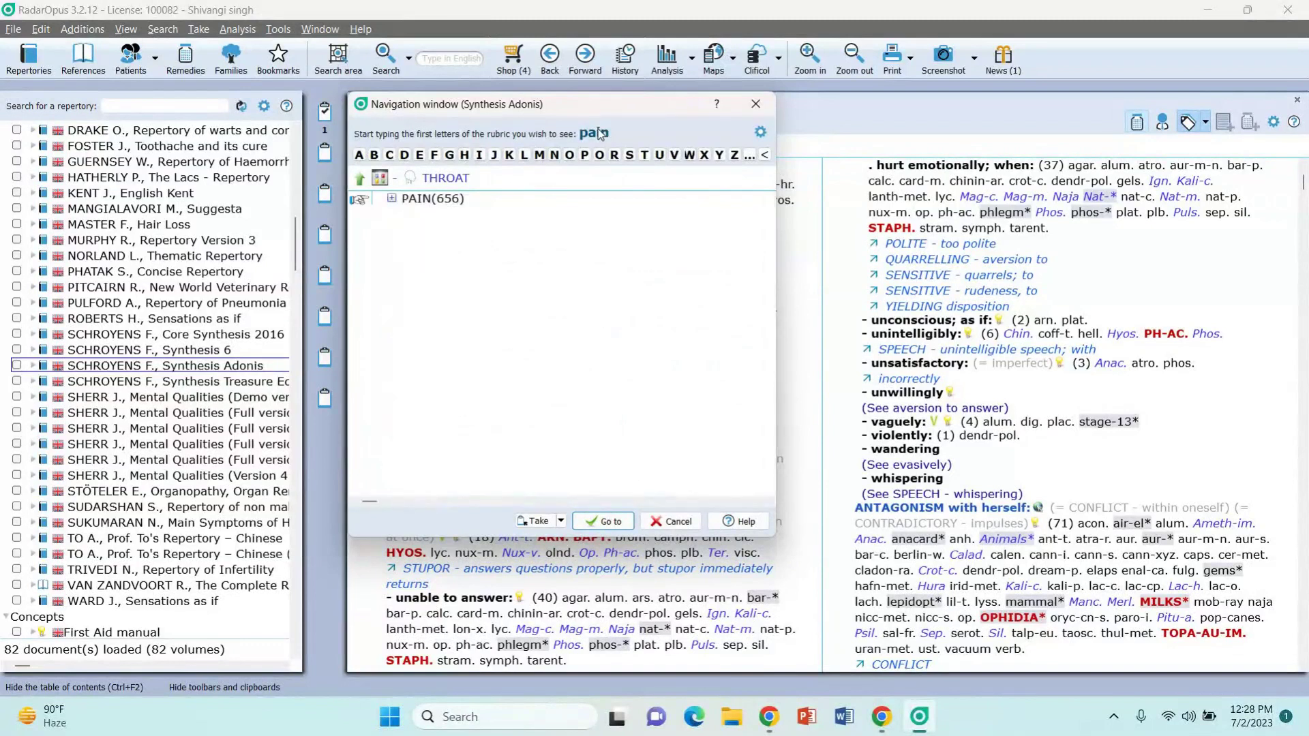
key("Return")
type("sw")
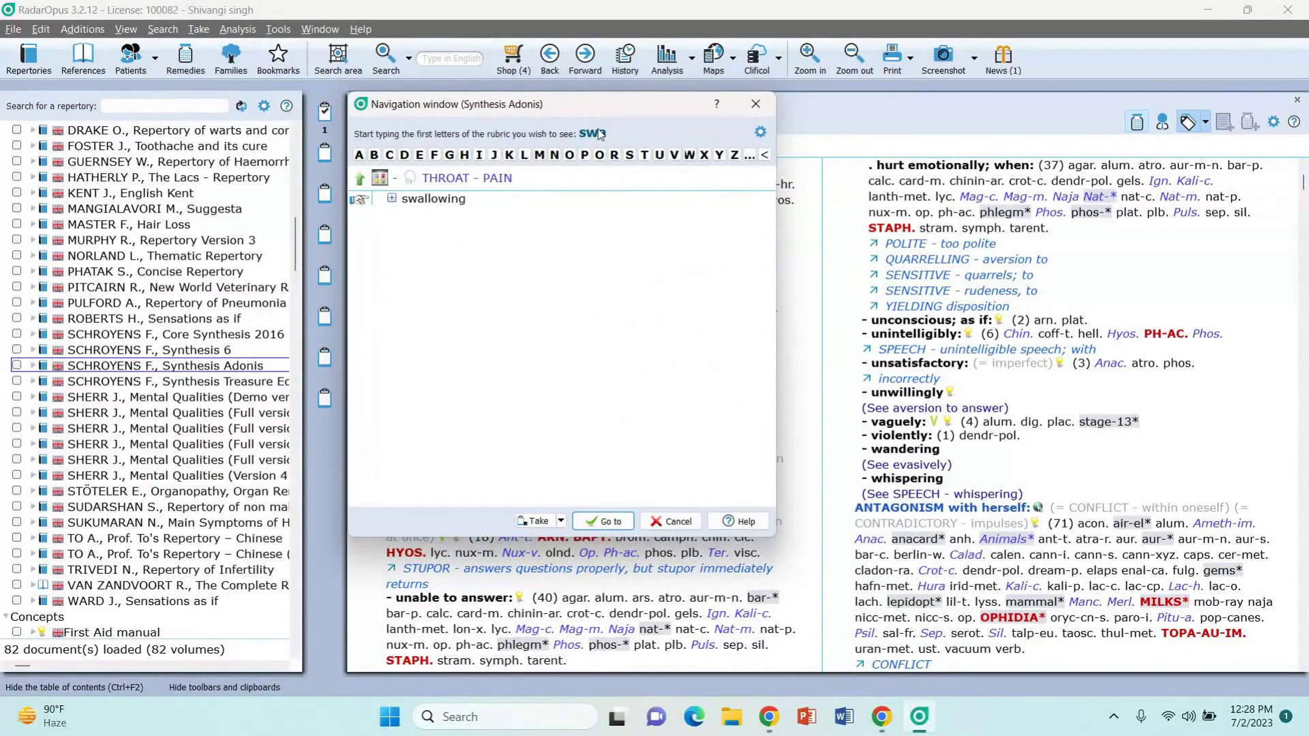
type("a")
double_click(439, 201)
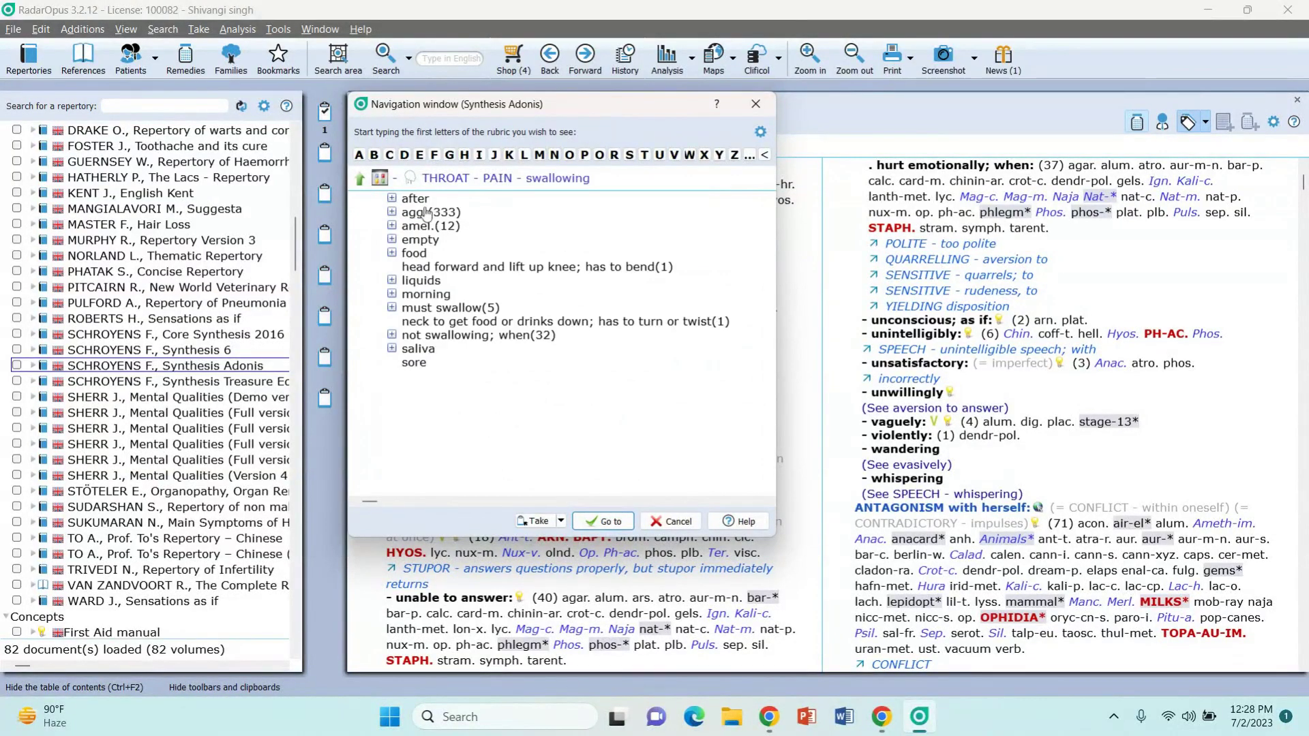
double_click(414, 214)
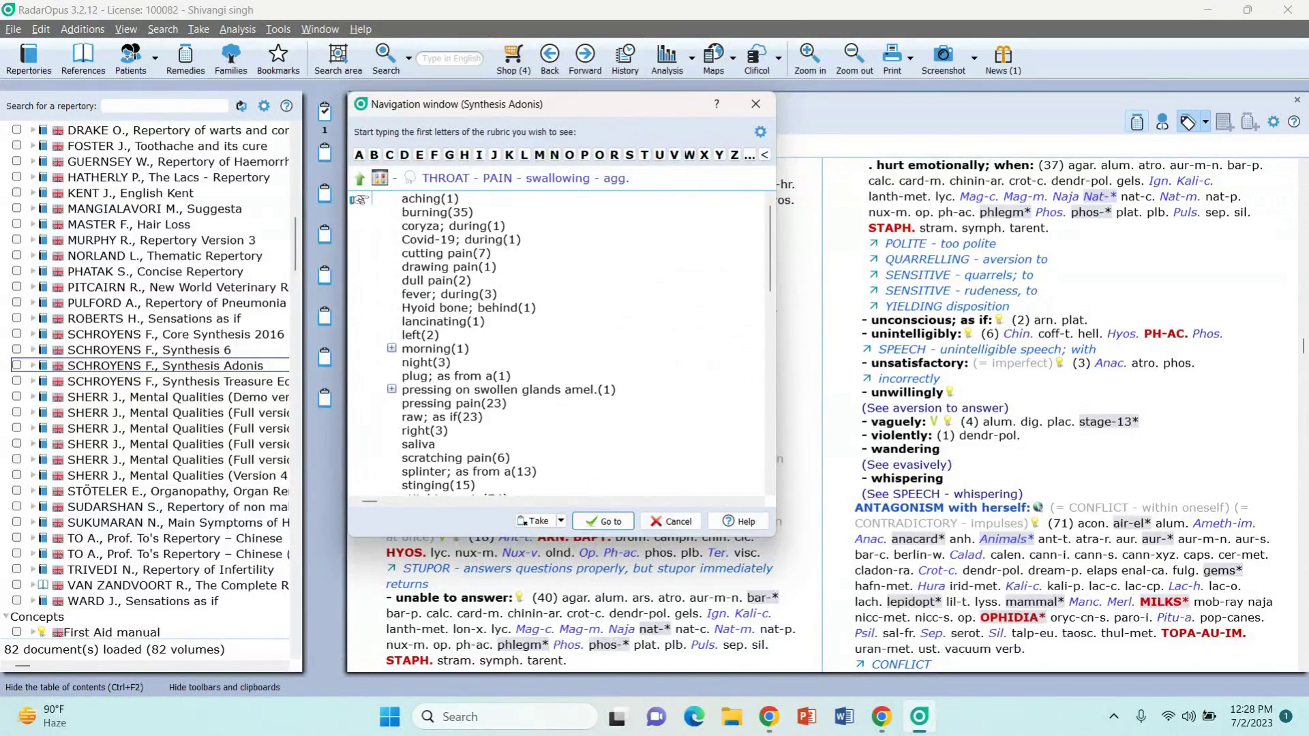
key("Return")
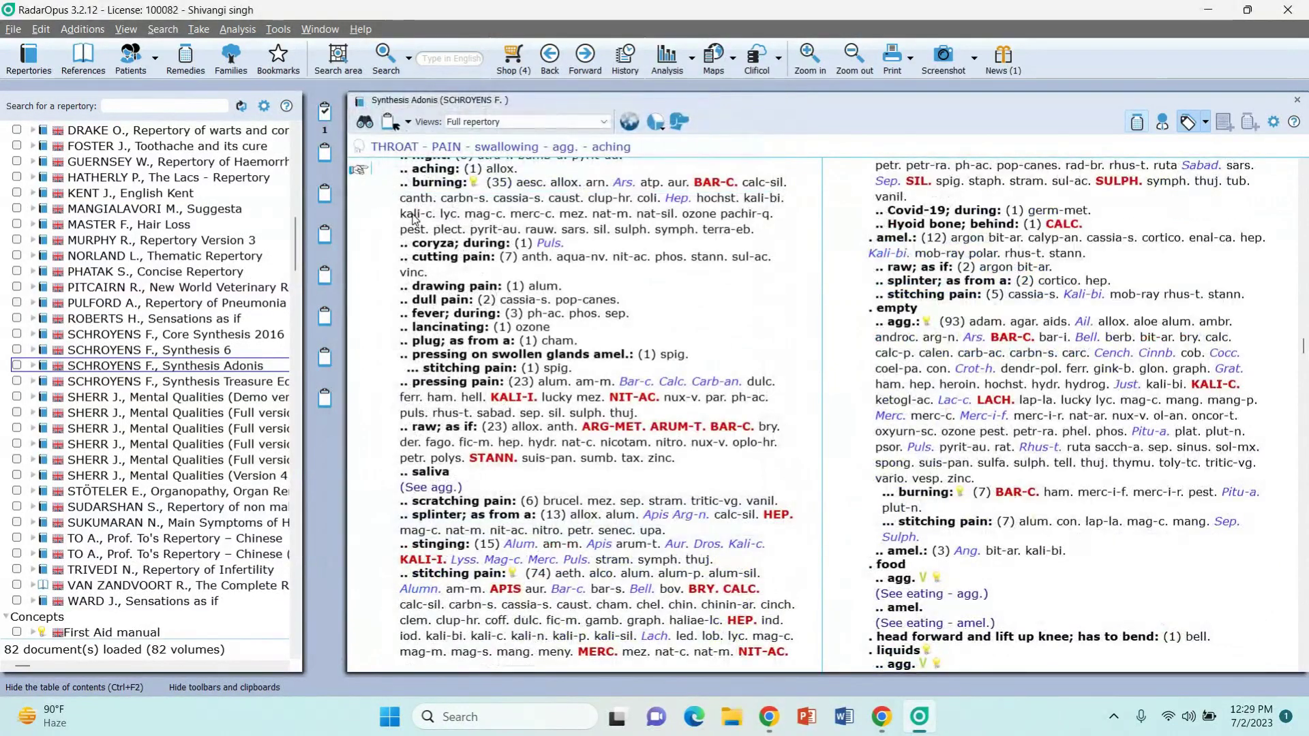
double_click(414, 217)
Step: Take THROAT - PAIN - swallowing - agg. into clipboard 1, then return to the chapter list
key("Return")
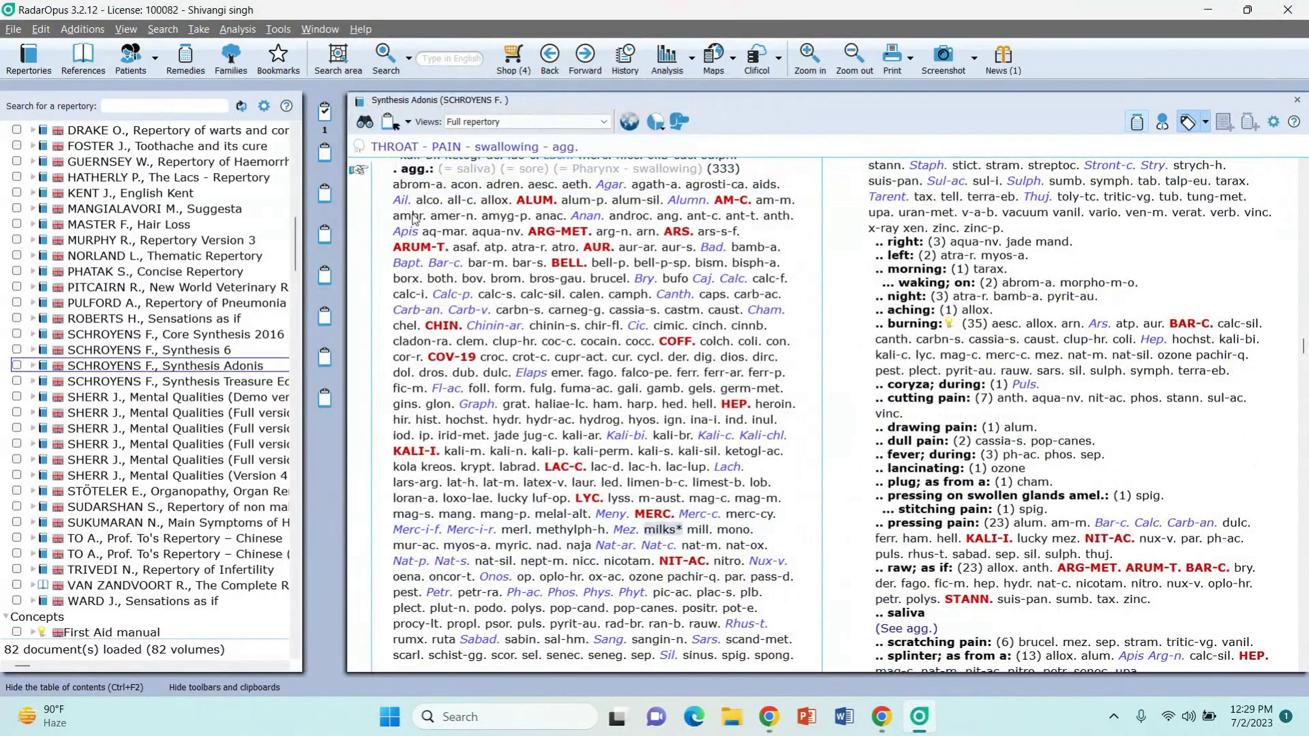
mouse_move(425, 166)
double_click(424, 168)
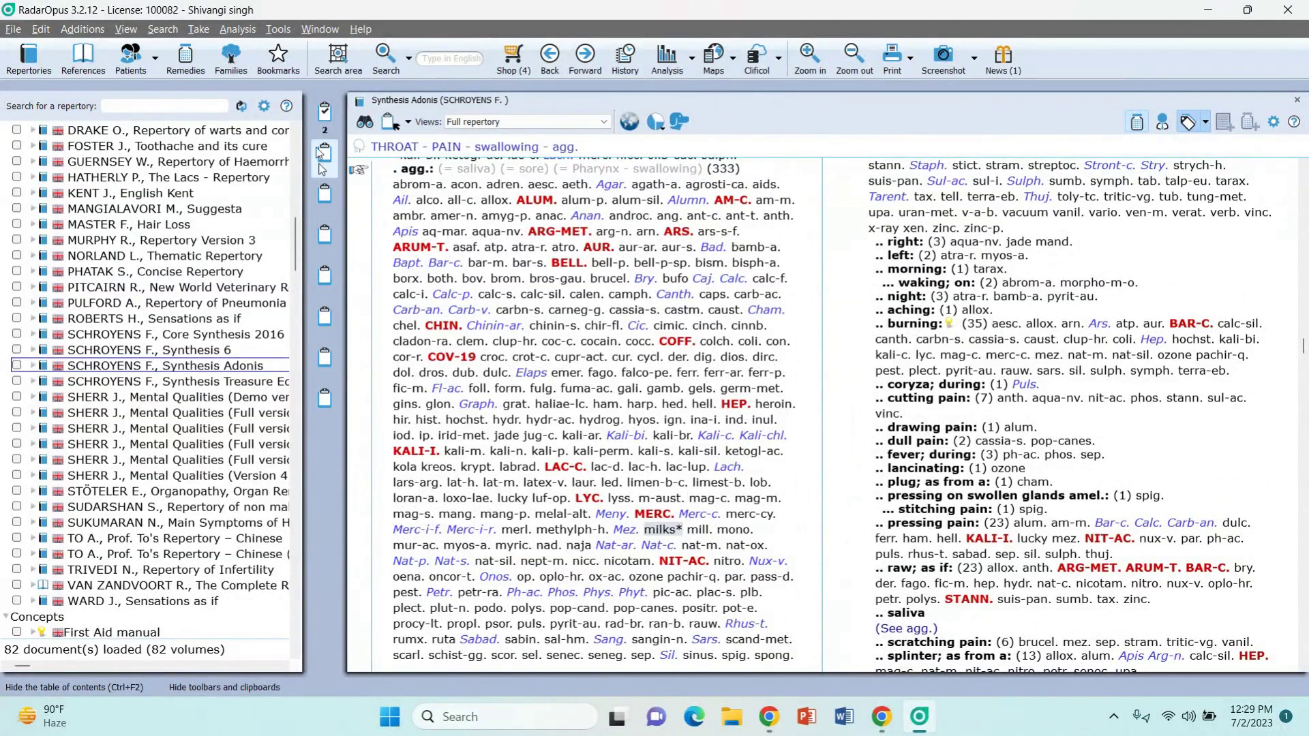
left_click(612, 145)
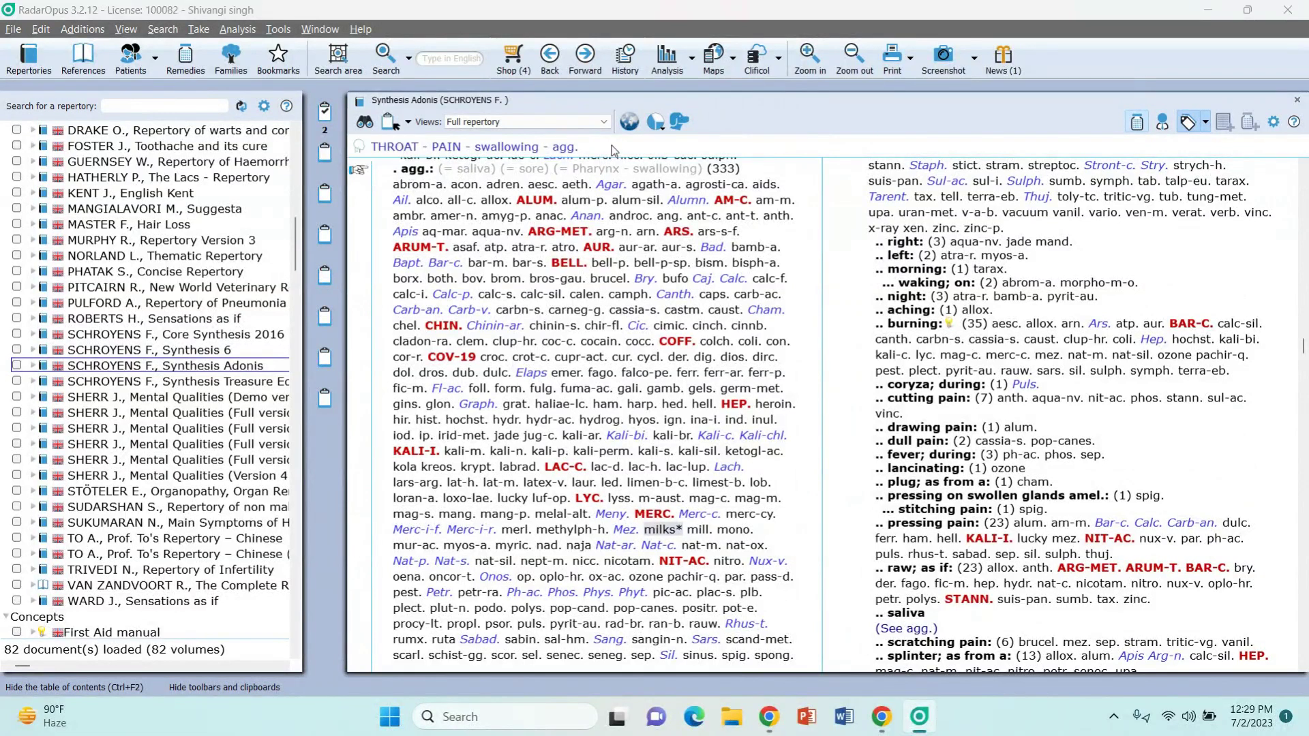
key("BackSpace")
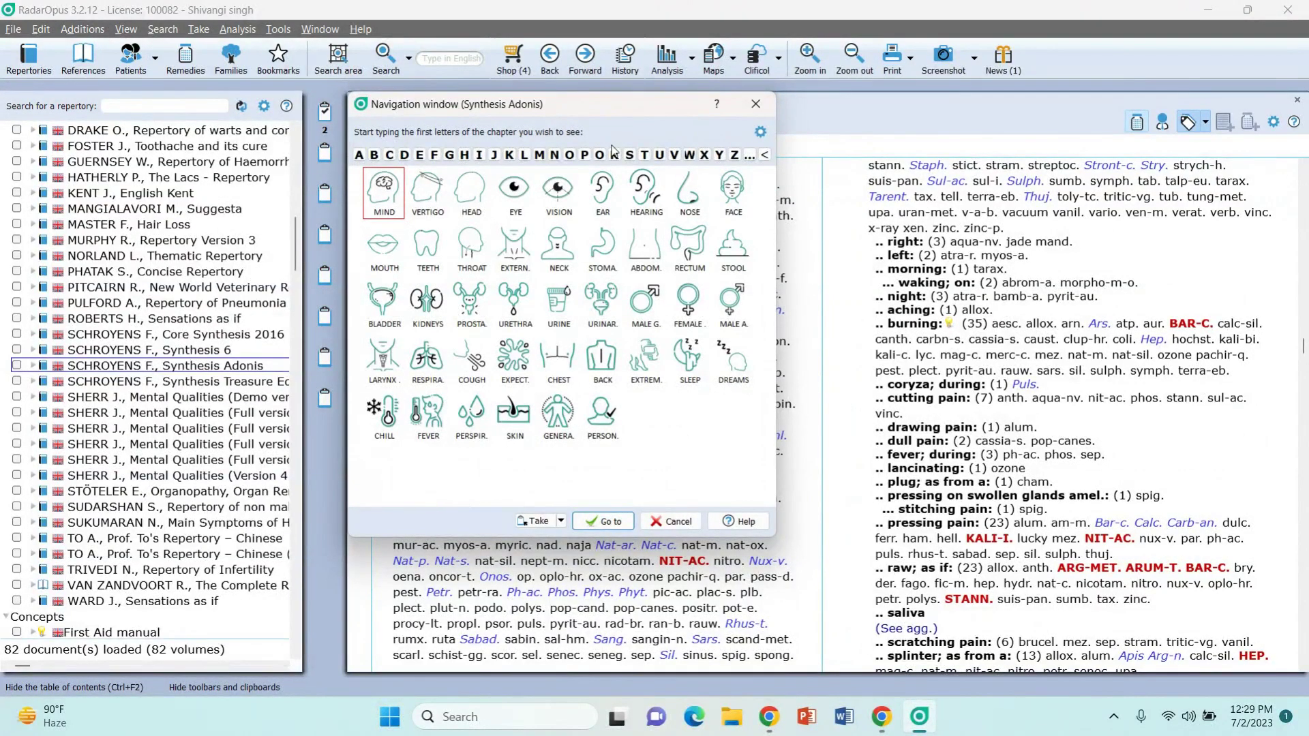
Step: Navigate to EYE - LACHRYMATION - daytime only by filtering with 'lach' and 'day'
left_click(513, 193)
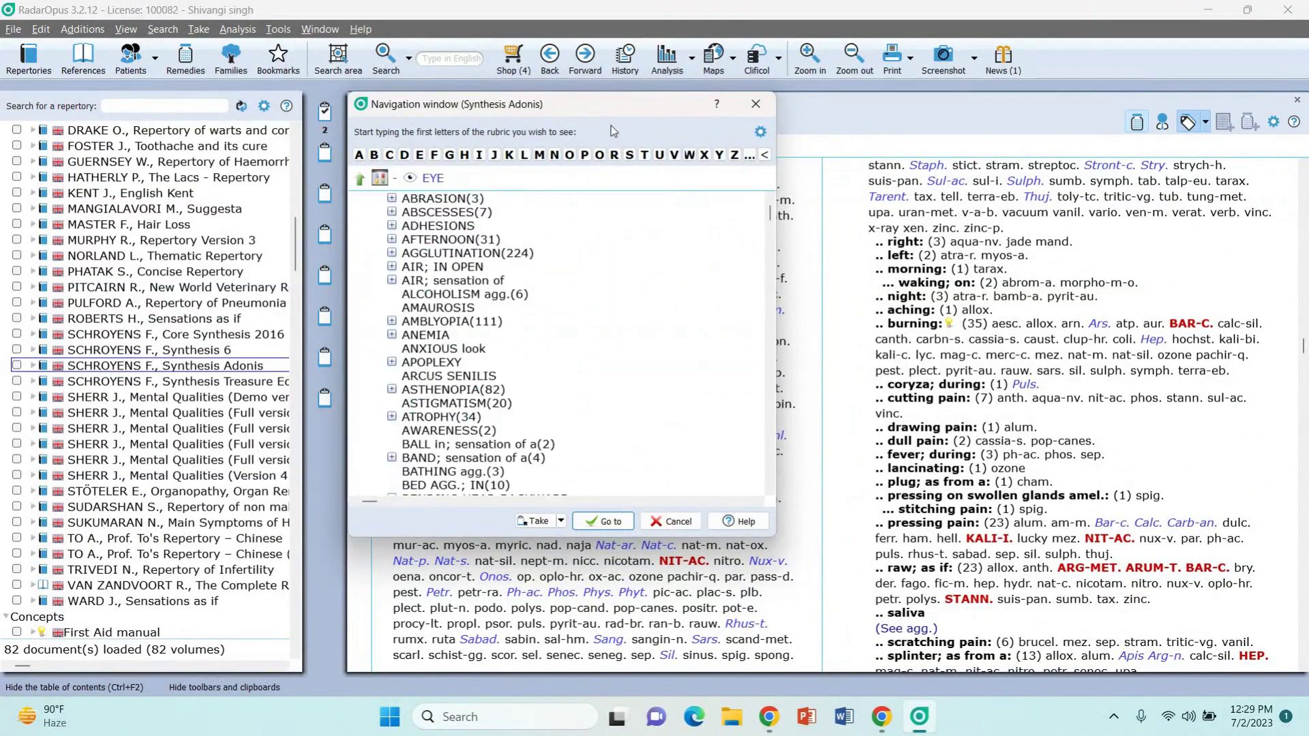
type("lachry")
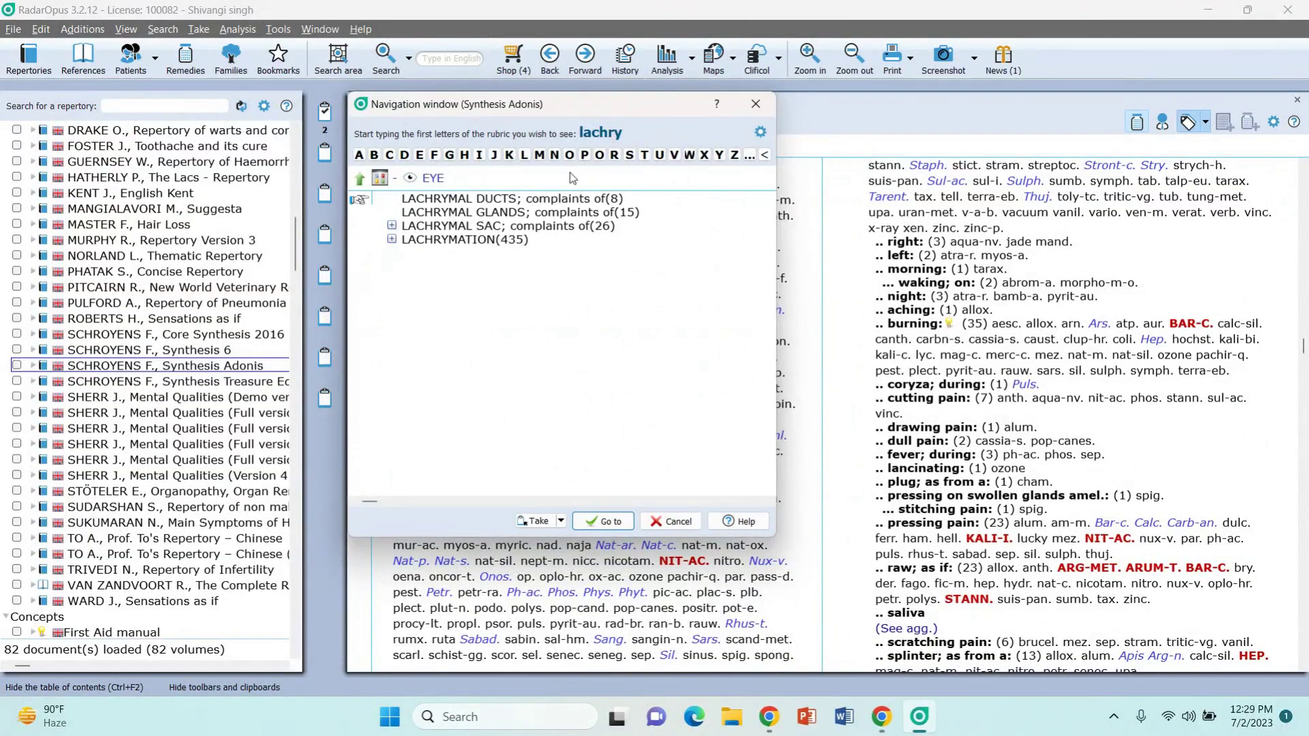
double_click(497, 237)
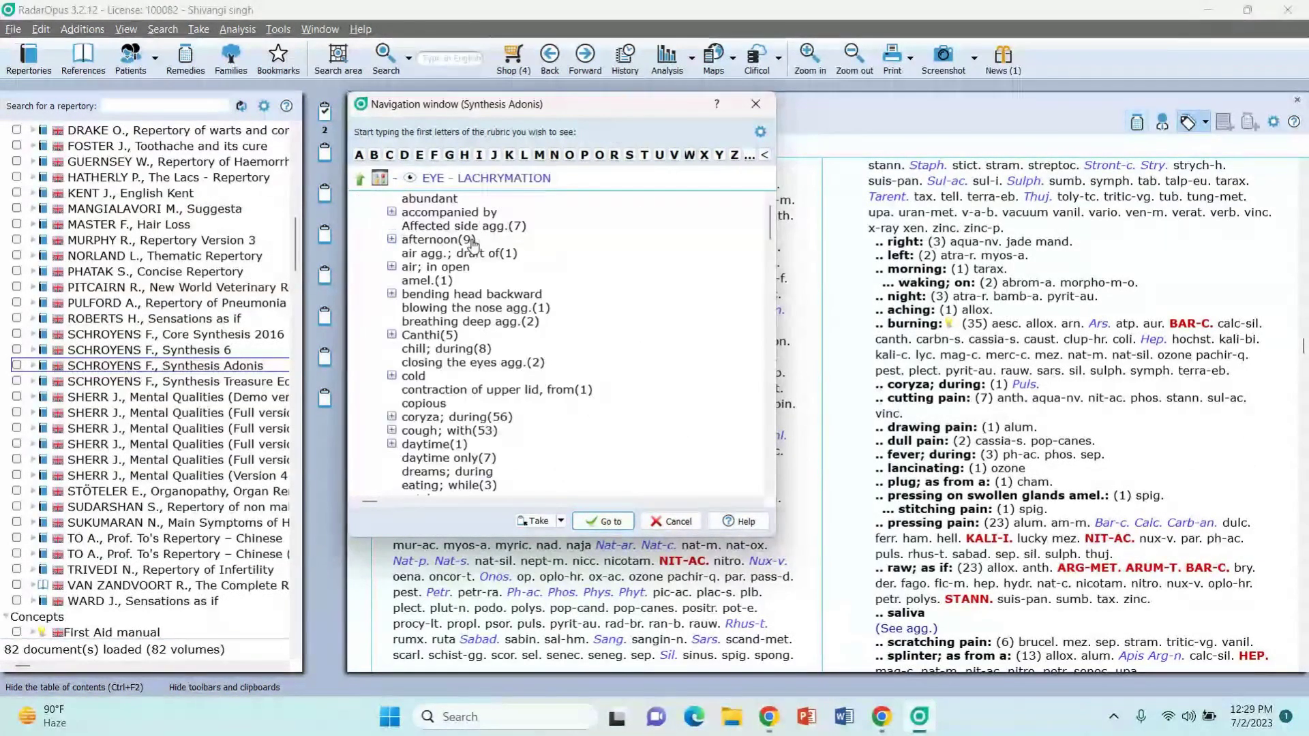
type("d")
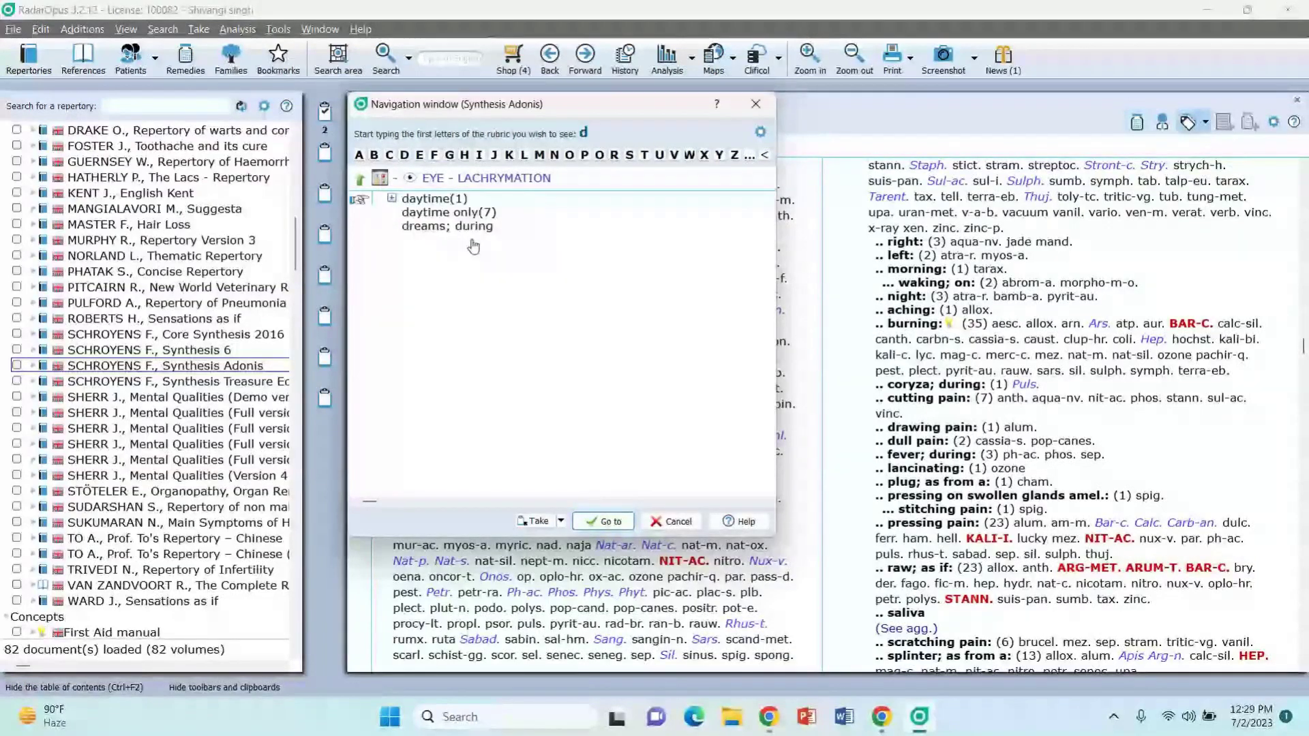
type("ay")
double_click(443, 213)
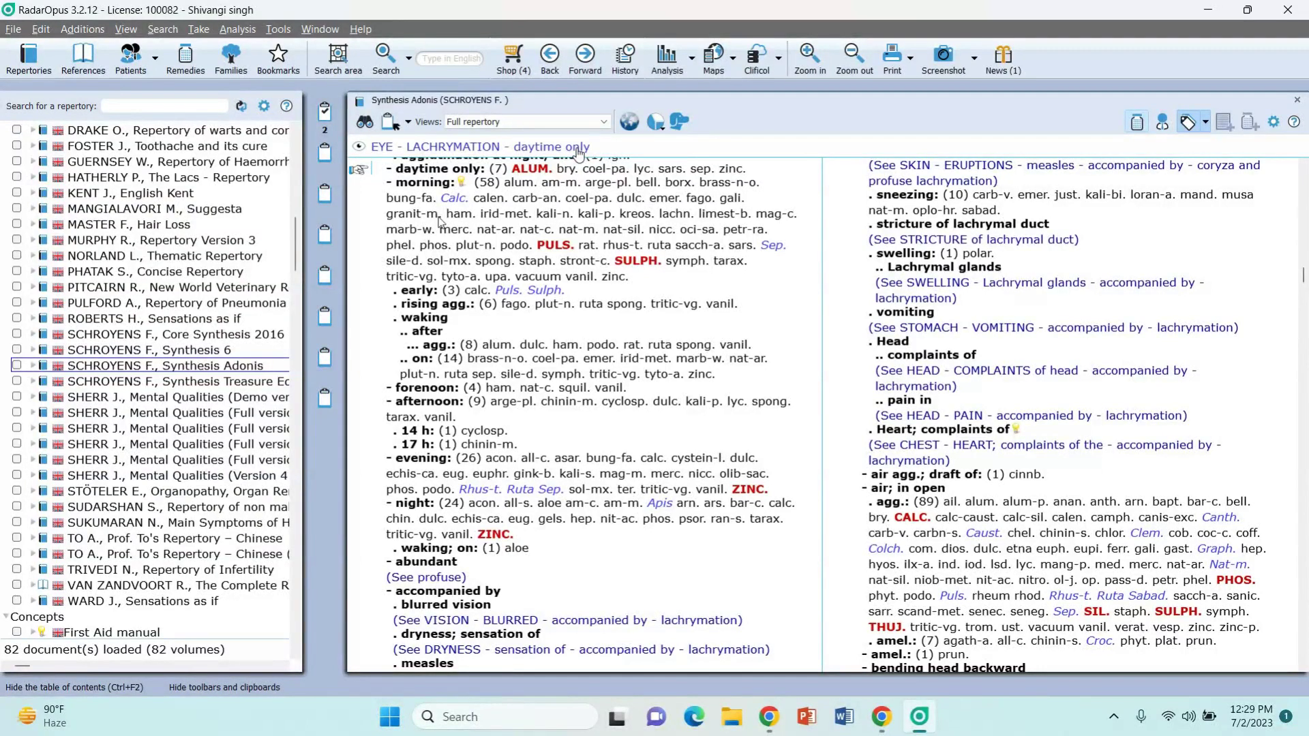
mouse_move(393, 239)
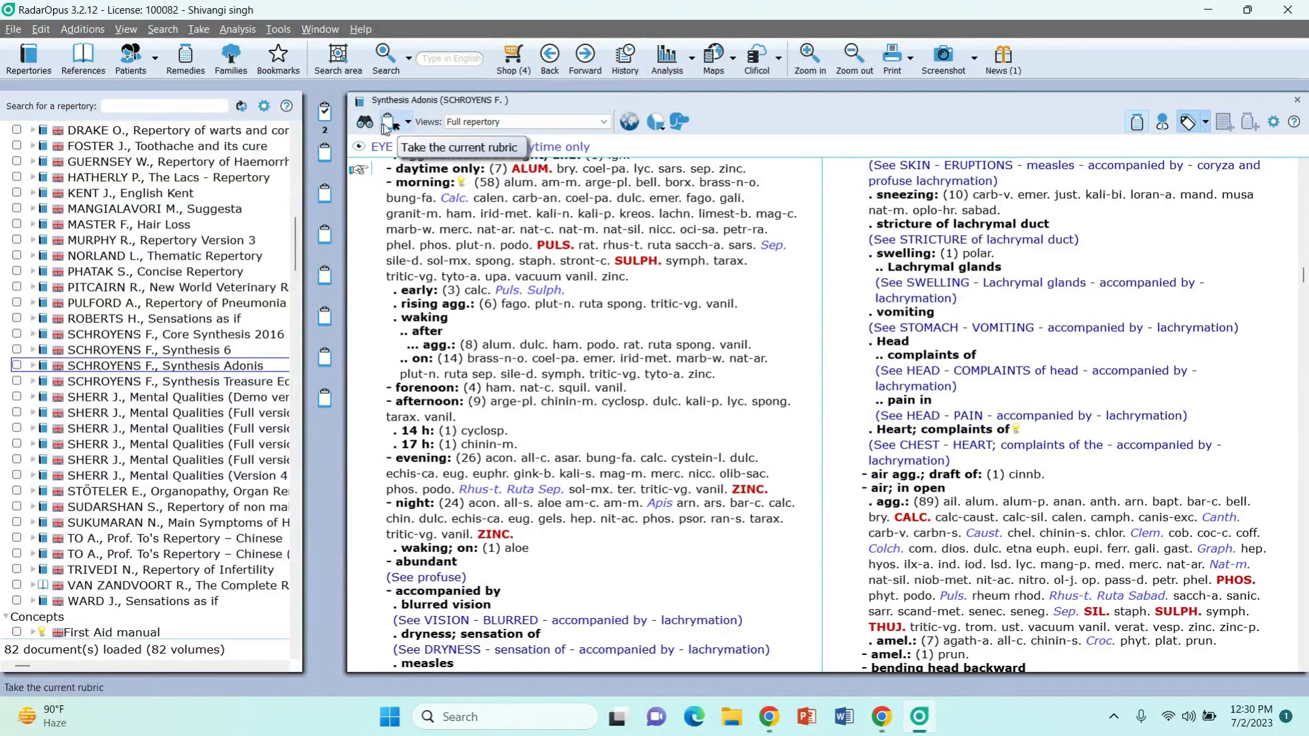
Step: Take EYE - LACHRYMATION - daytime only into clipboard 1, bringing it to 3 rubrics
left_click(392, 128)
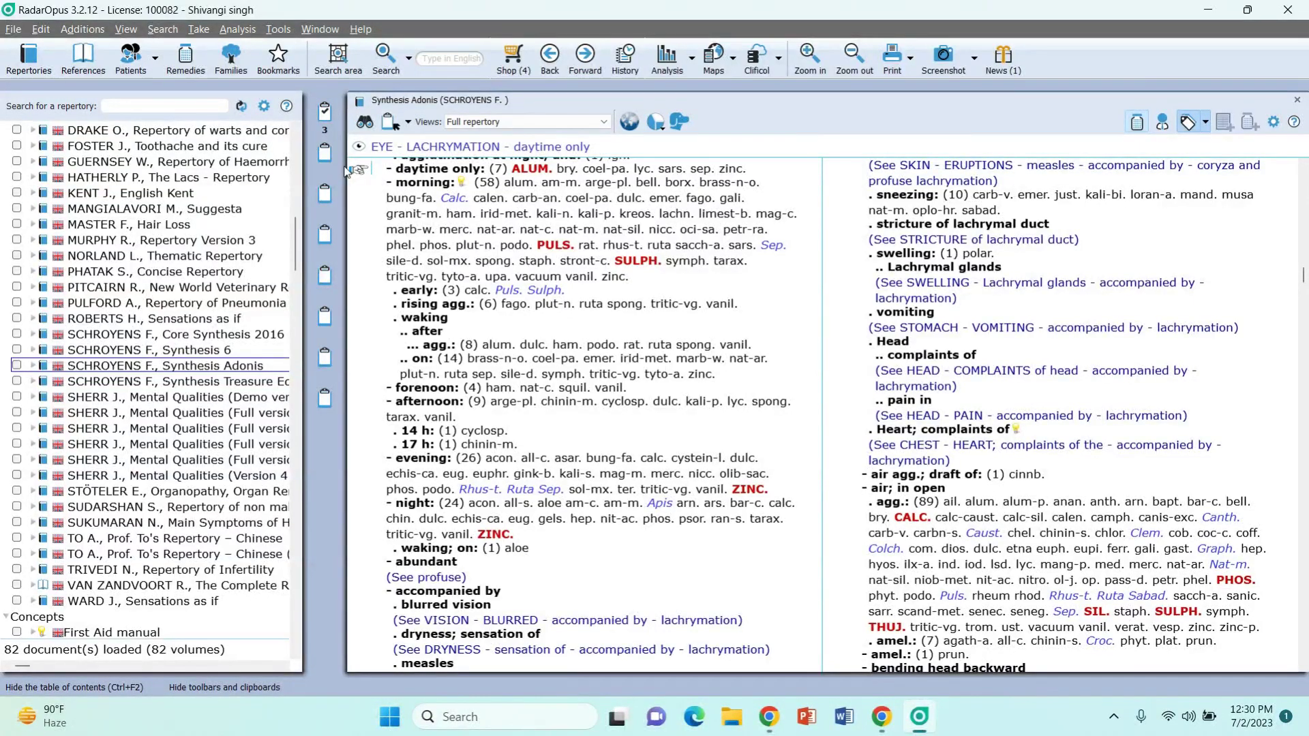
mouse_move(347, 171)
left_mouse_down()
mouse_move(349, 141)
mouse_move(362, 153)
left_mouse_up()
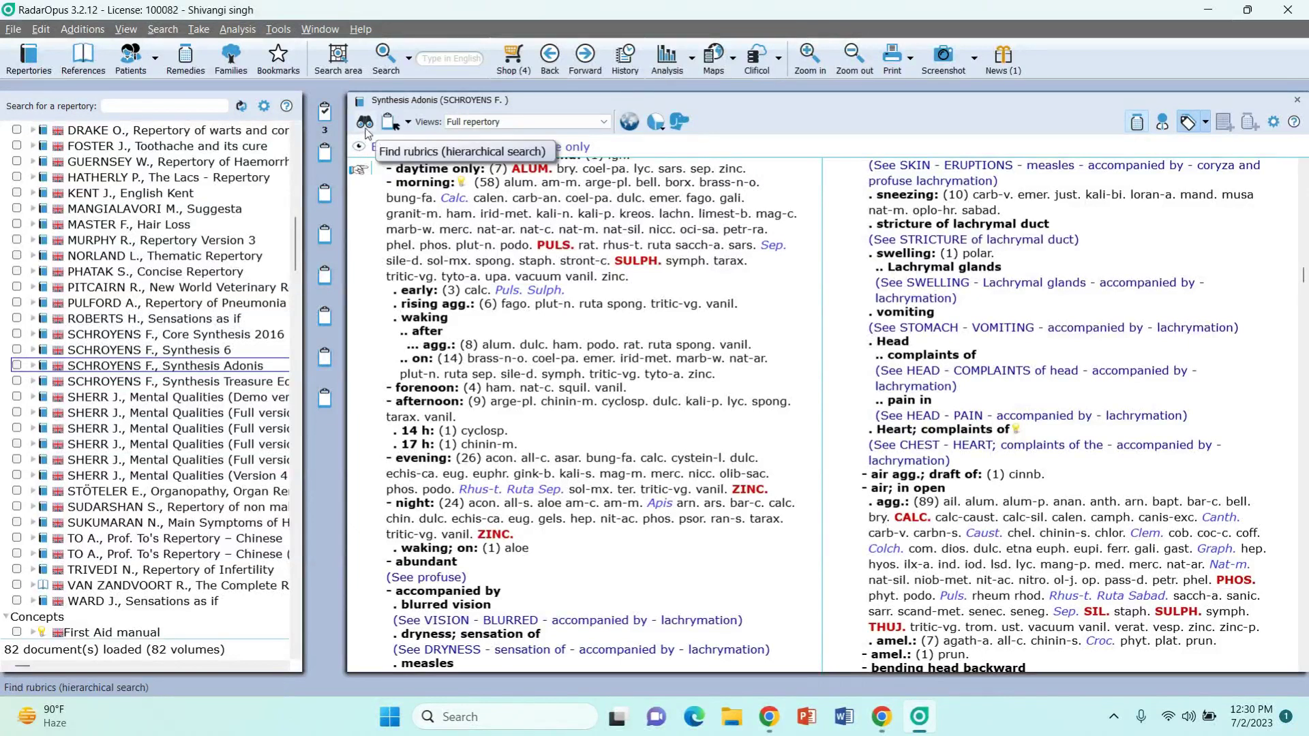
left_click(366, 125)
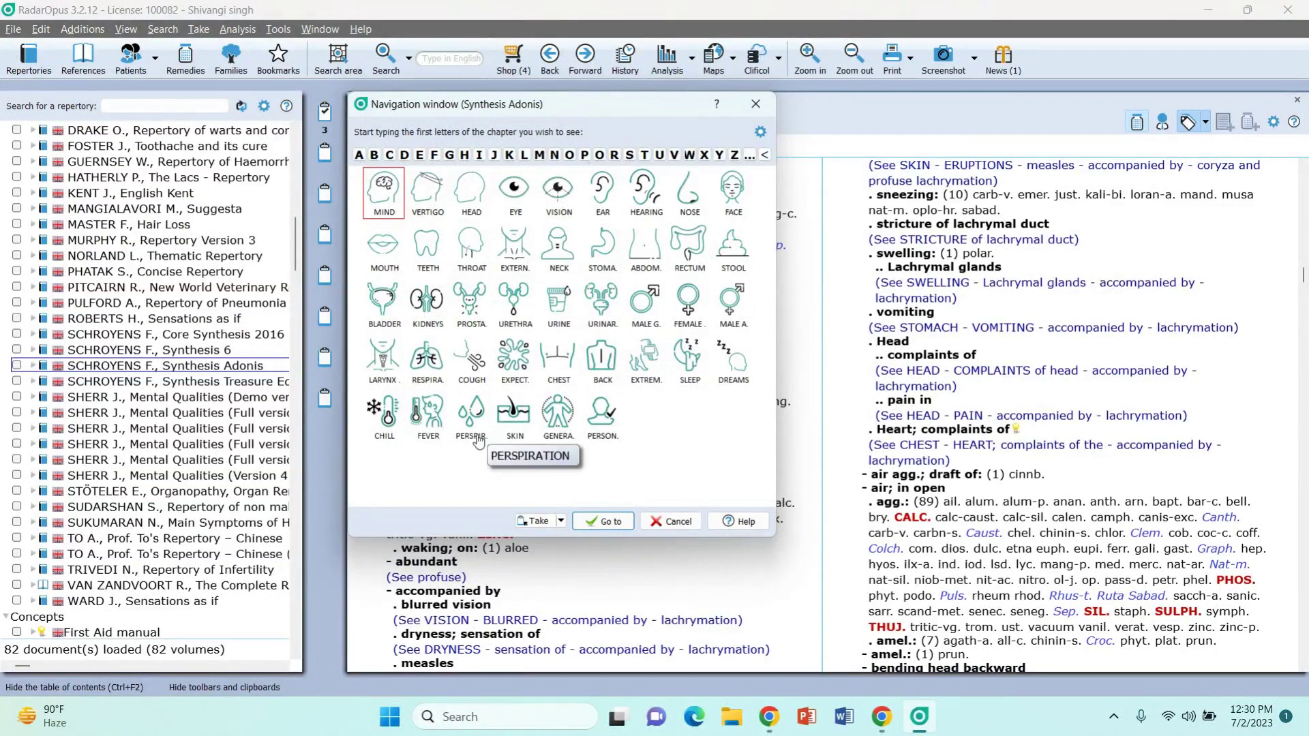
left_click(756, 106)
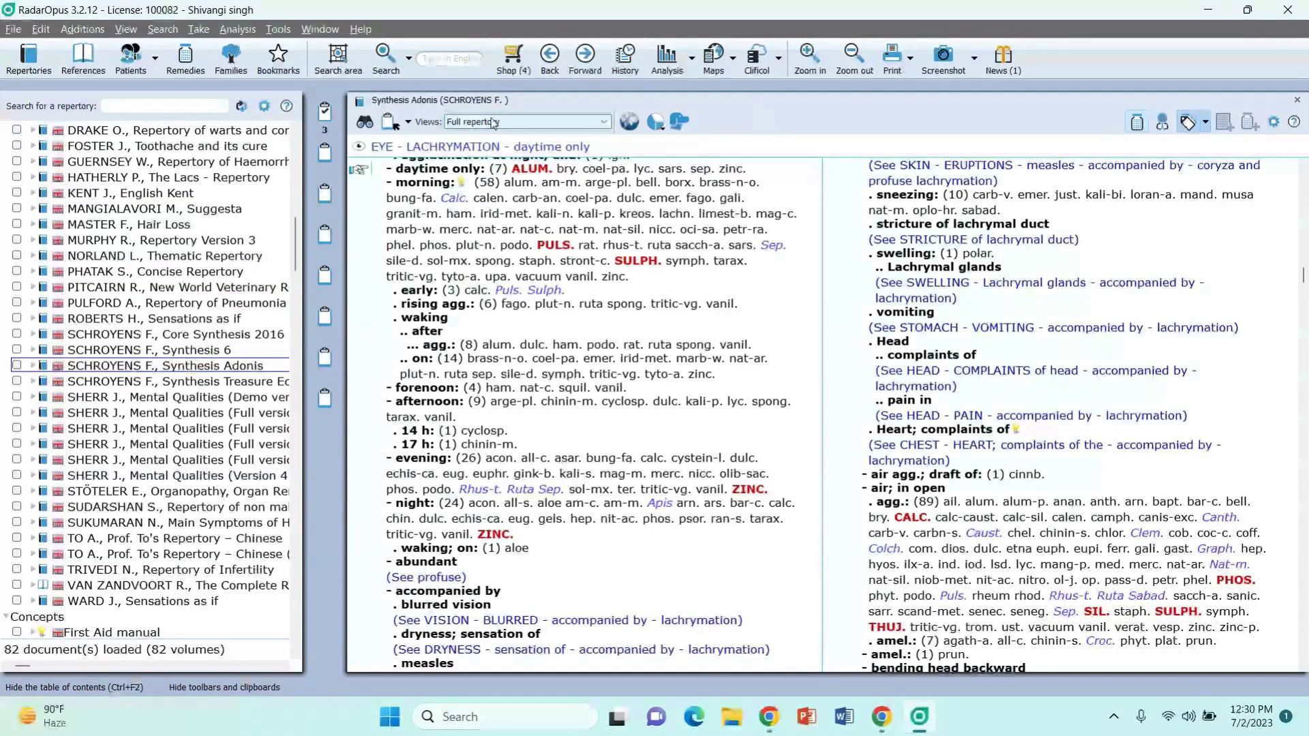
left_click(421, 59)
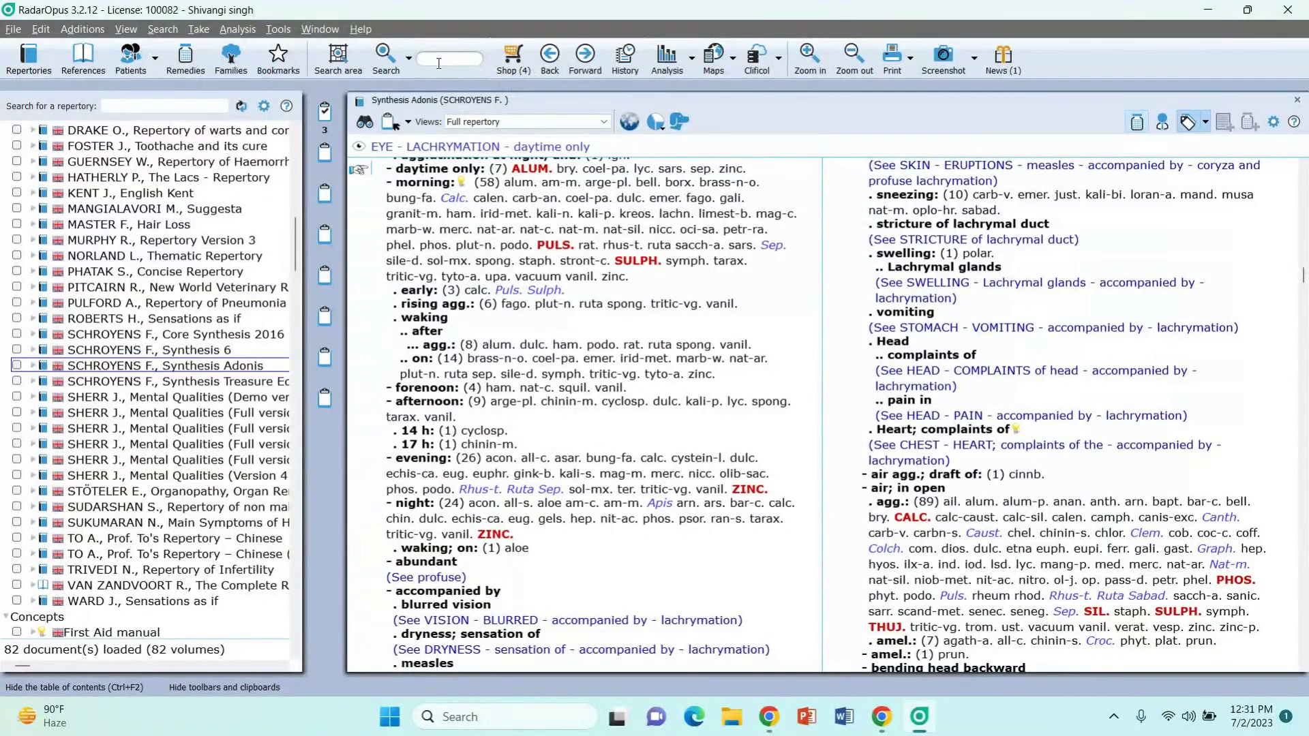
Step: Search 'nose coryza' across all repertories (3208 hits in 23 volumes) and add NOSE - CORYZA to Clipboard 1
type("ose-coryza")
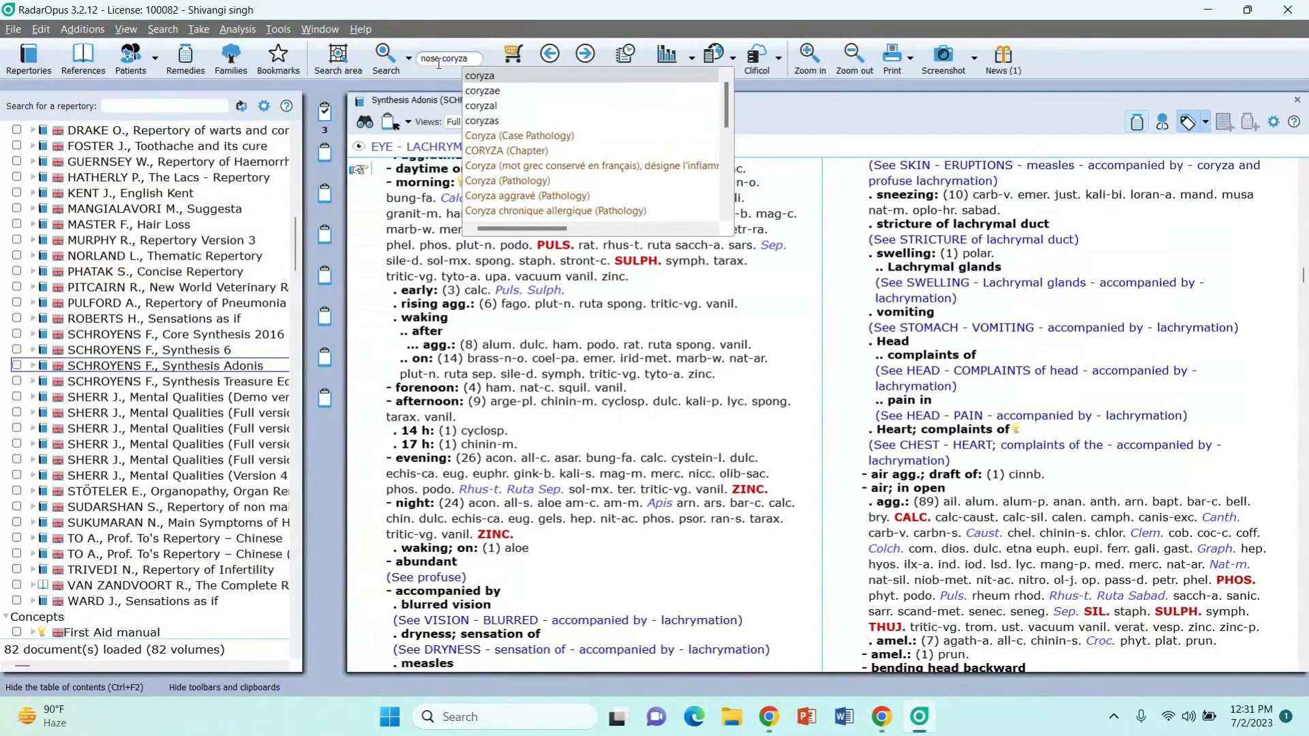
key("Return")
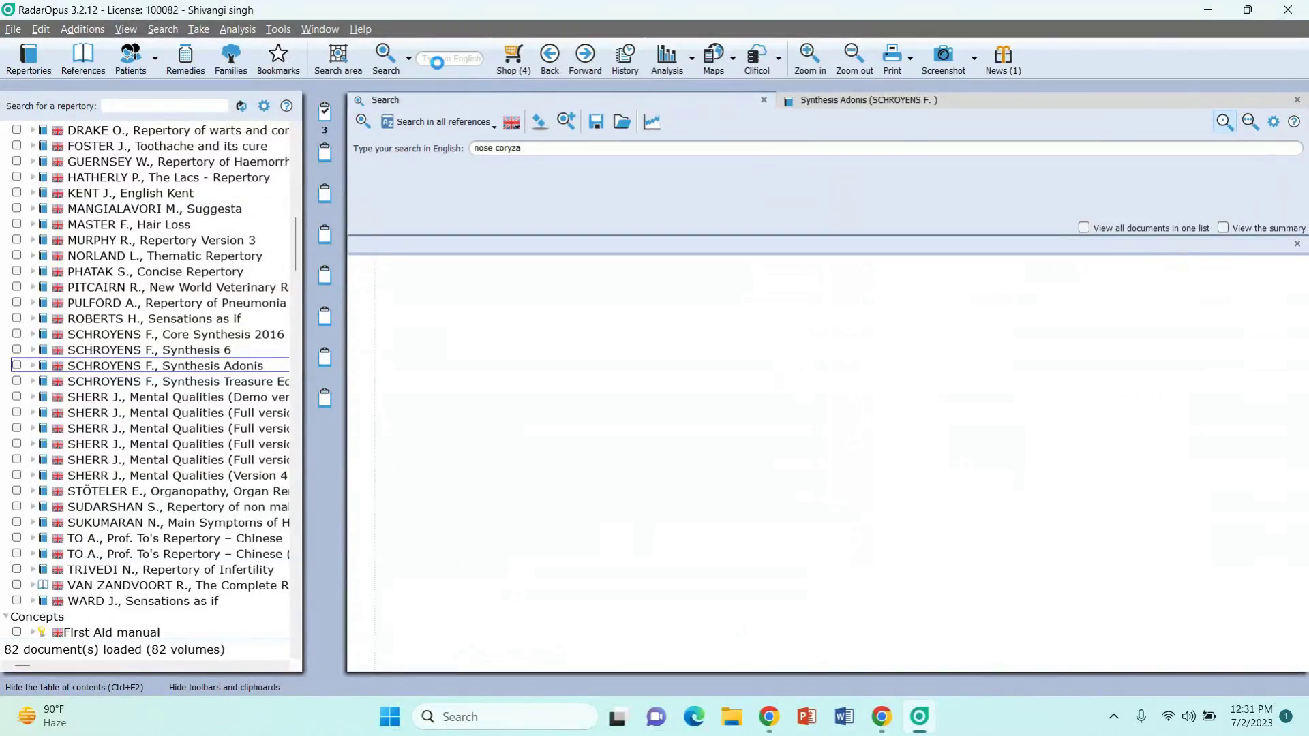
left_click(440, 122)
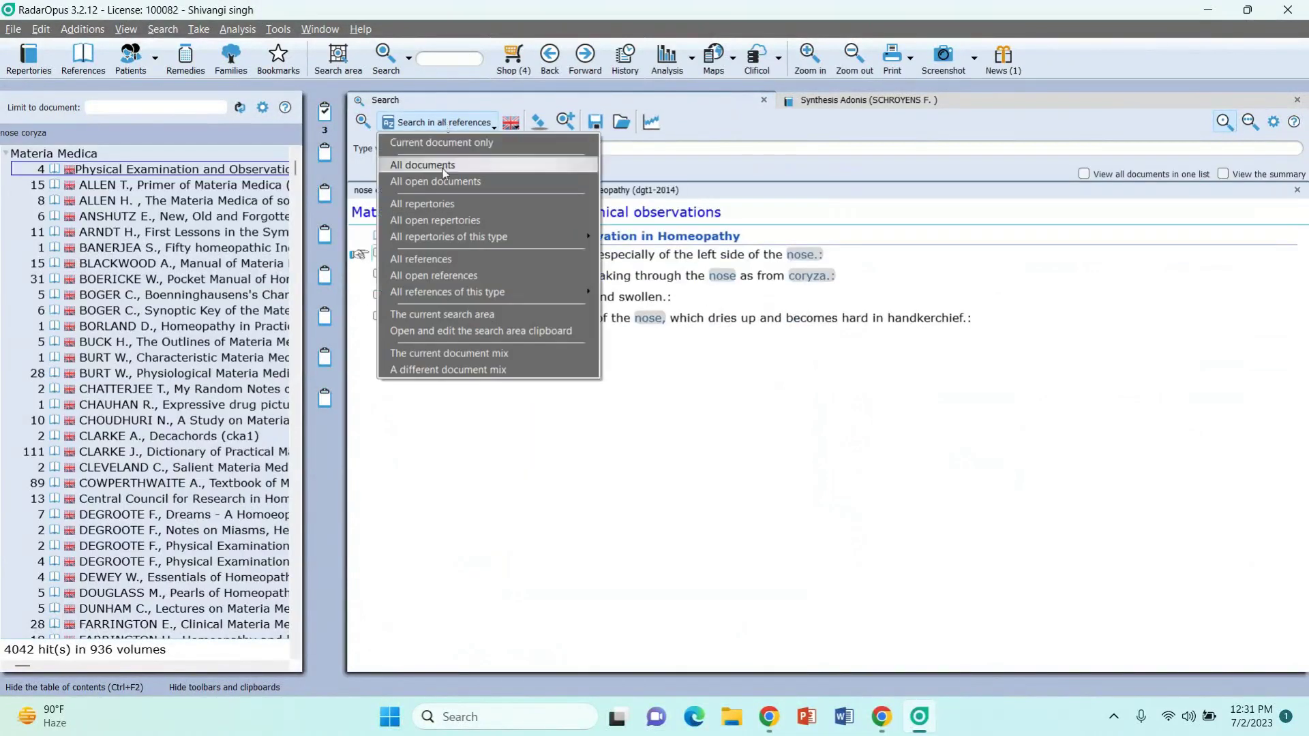
left_click(445, 204)
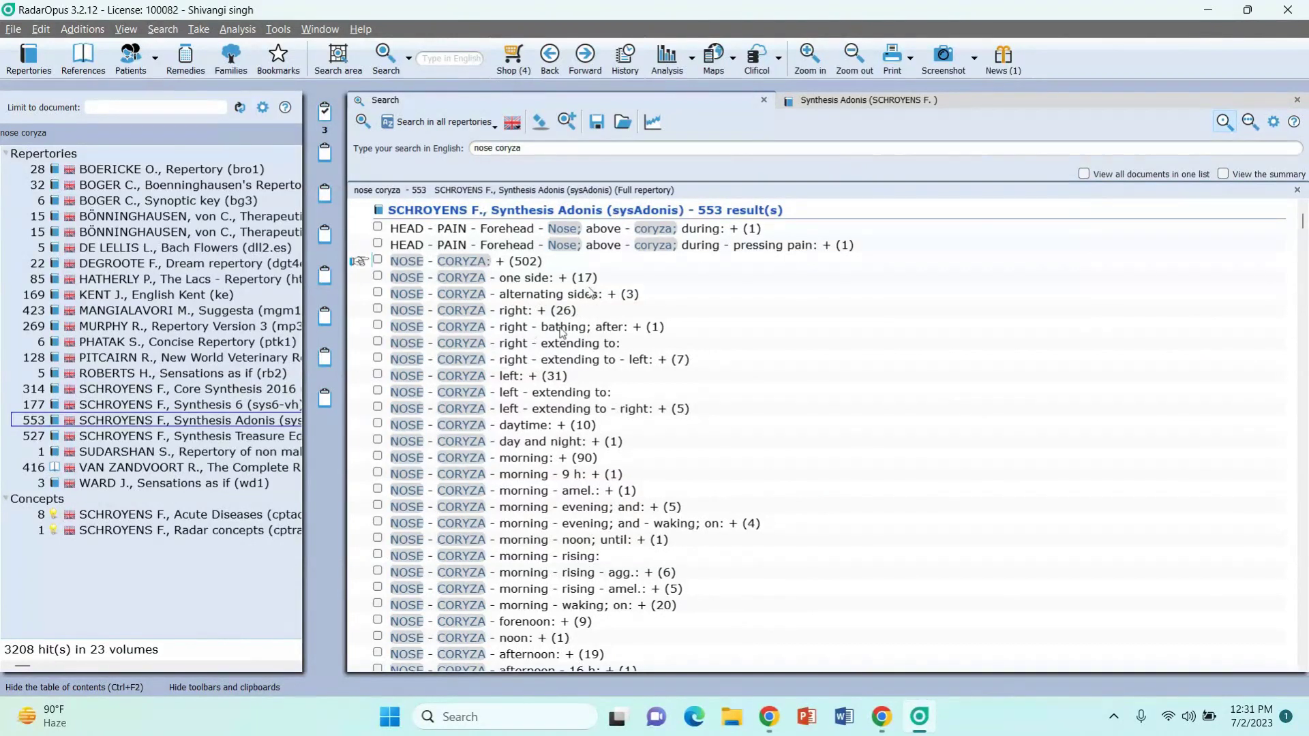
mouse_move(617, 352)
left_click_drag(398, 266, 326, 116)
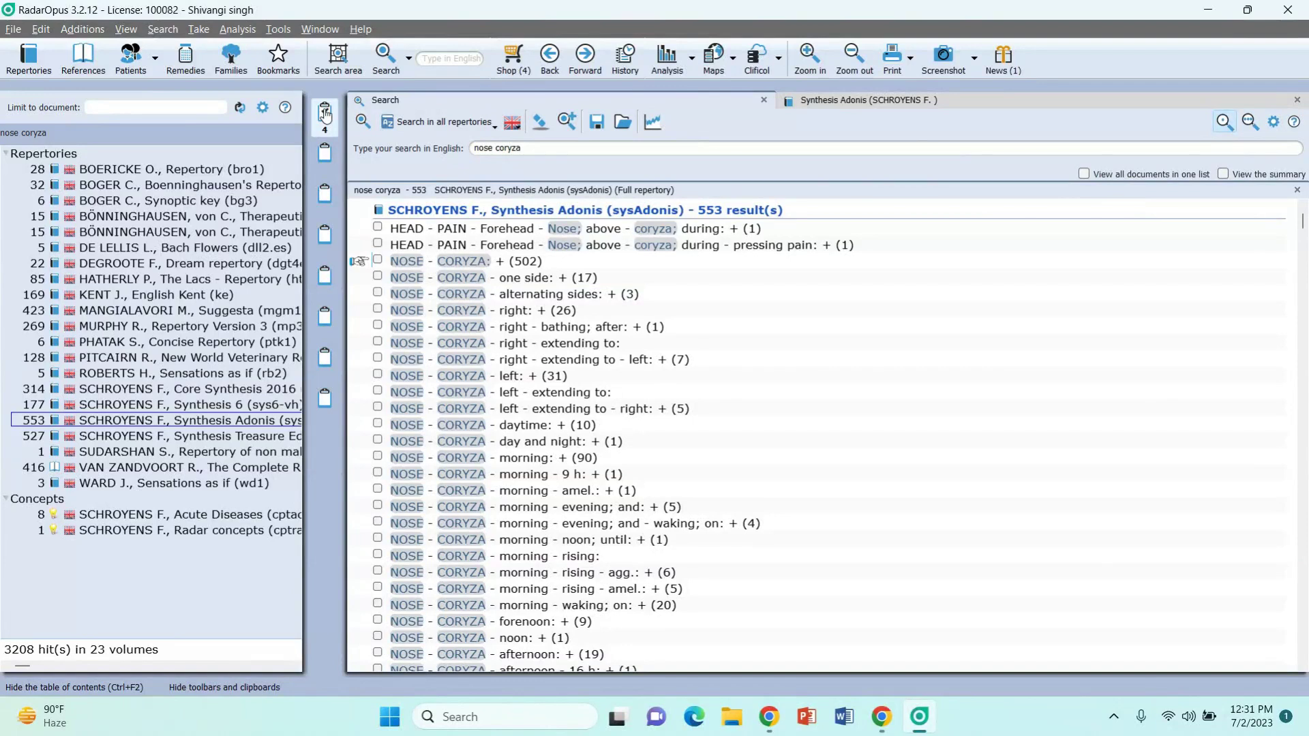
Step: Switch to the advanced search with mix function and close the nose coryza results
left_click(410, 62)
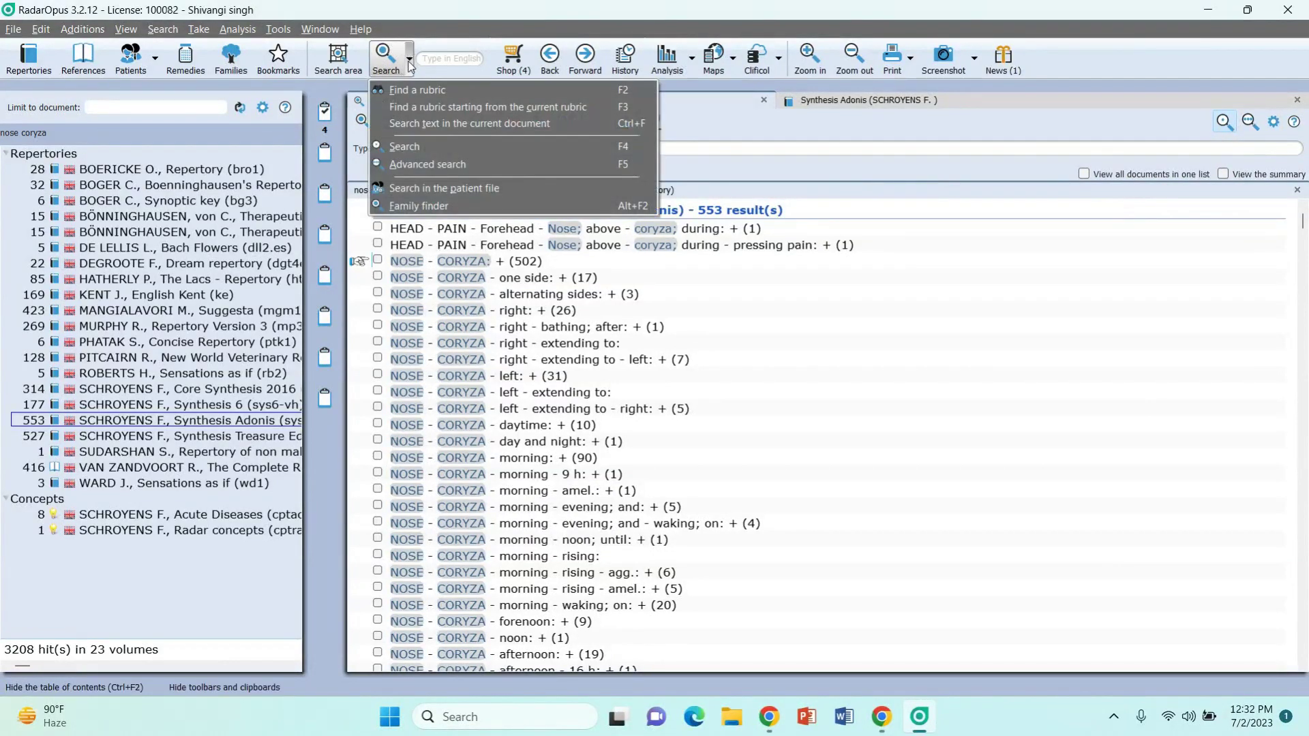
left_click(411, 166)
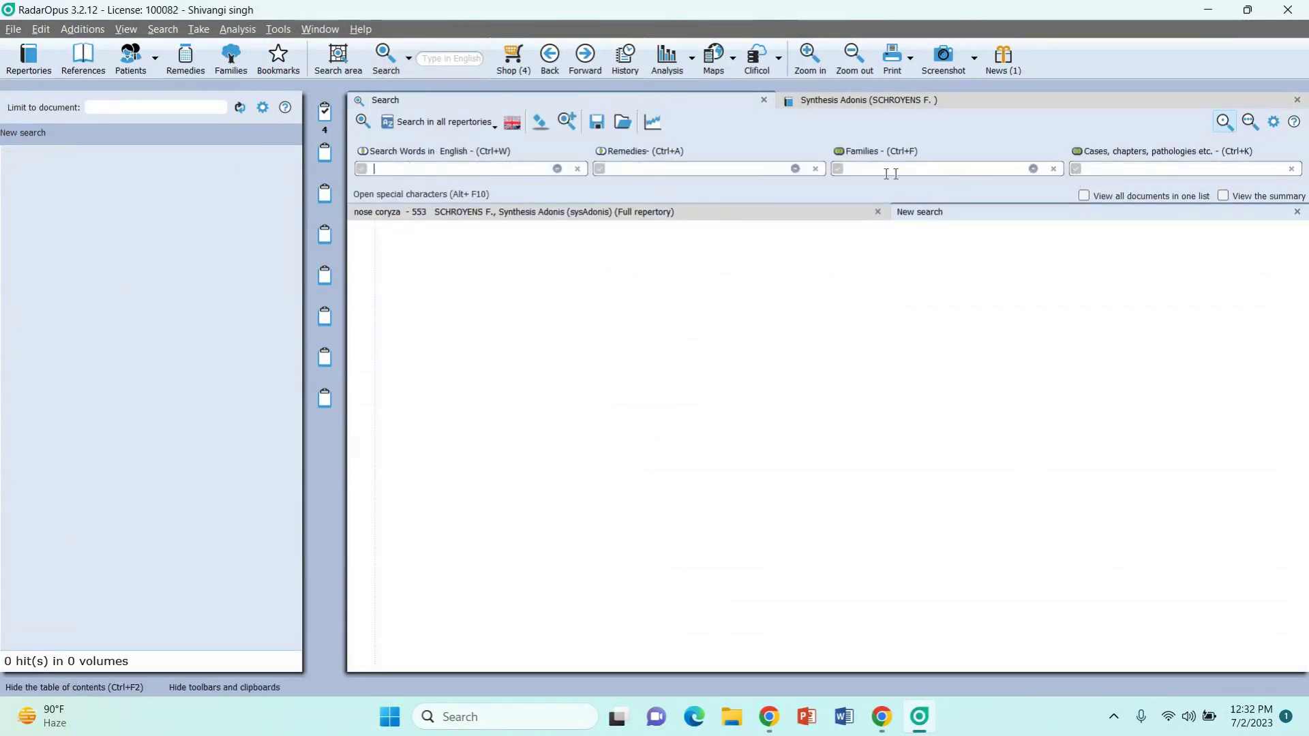
left_click(488, 170)
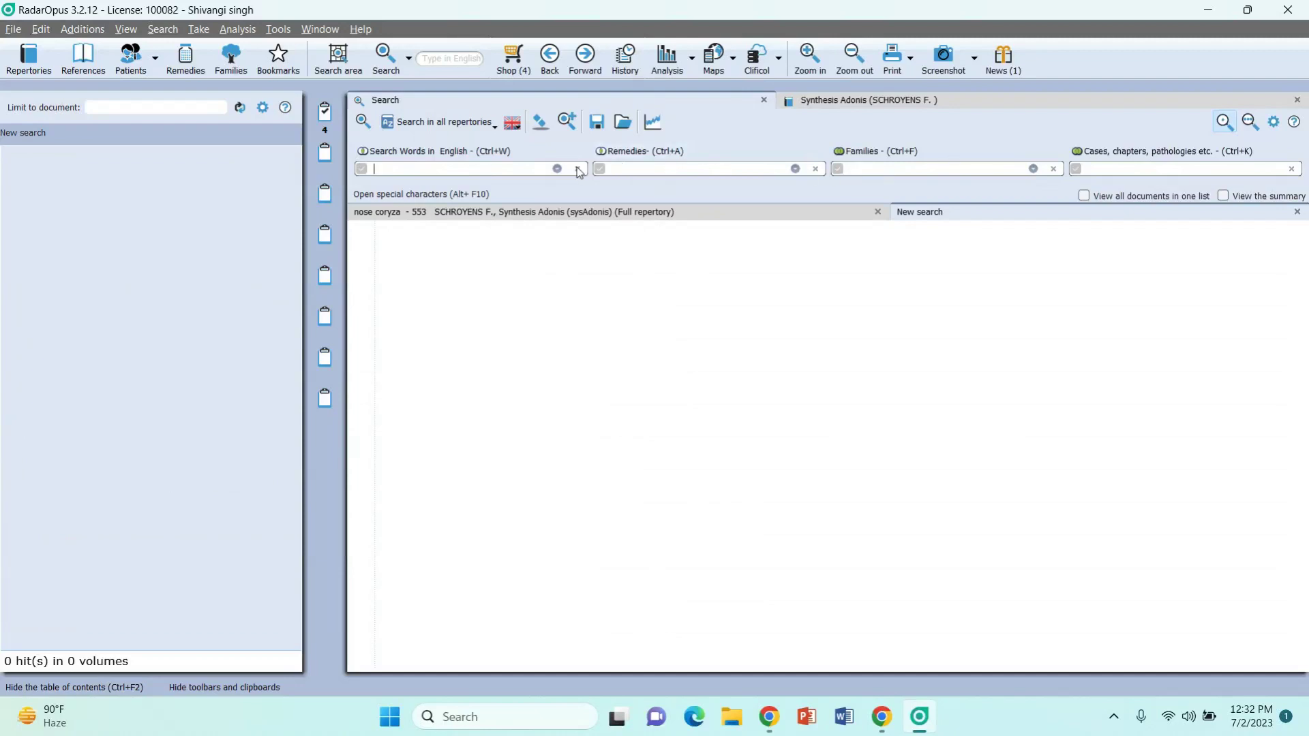
left_click(878, 212)
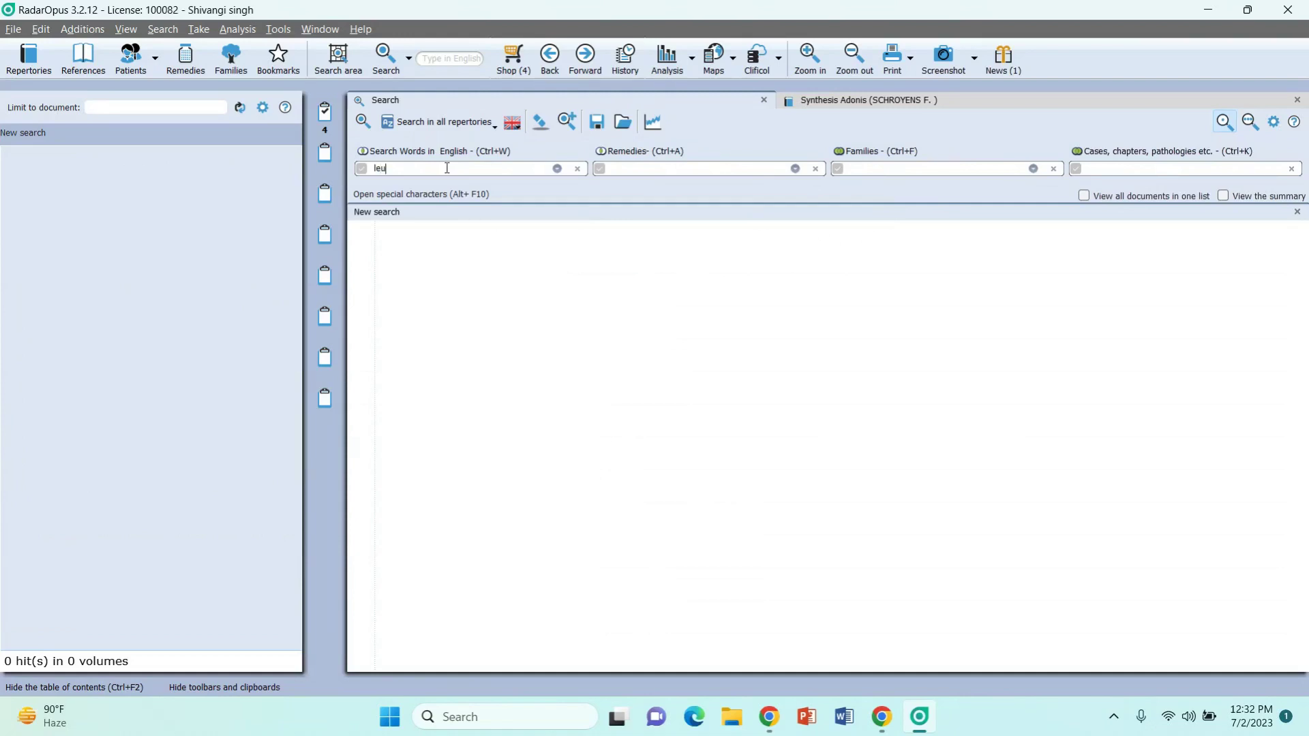
Step: Search for 'leukorrhea' combined with 'acrid', giving 21 hits in Synthesis Adonis
type("orrhea")
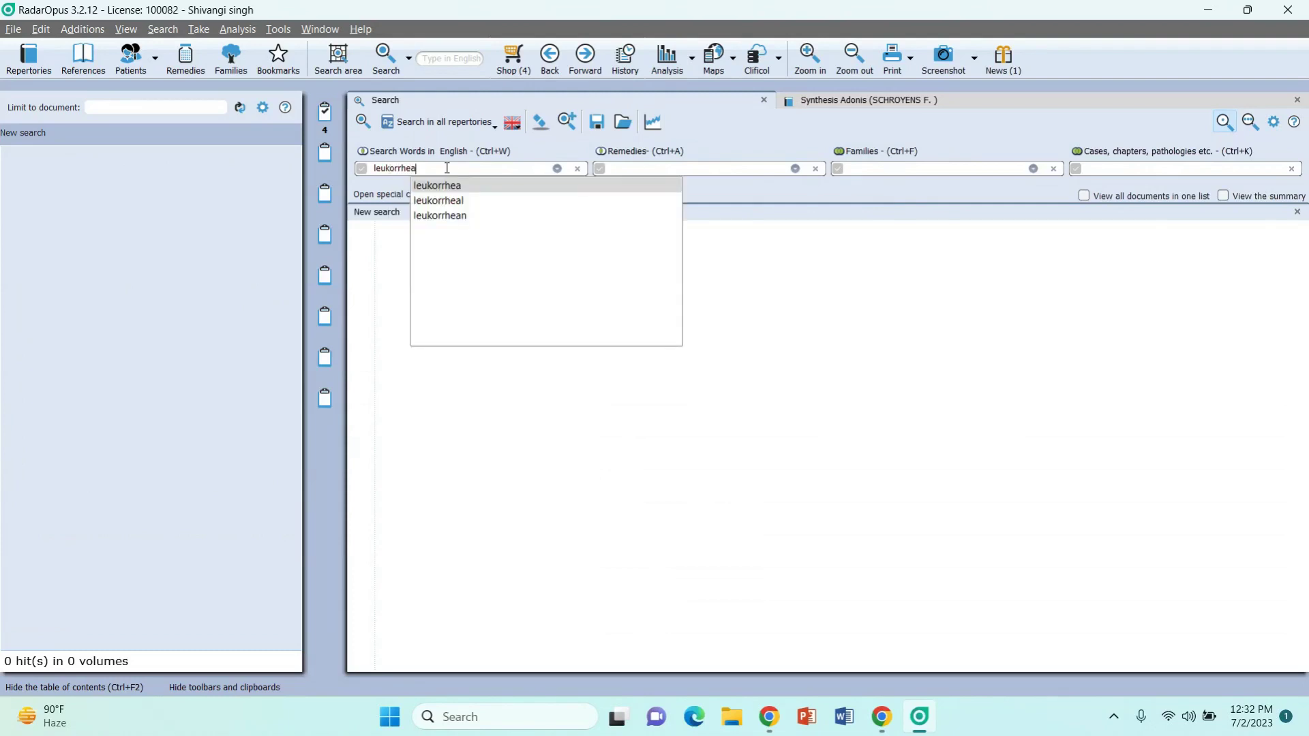
key("Return")
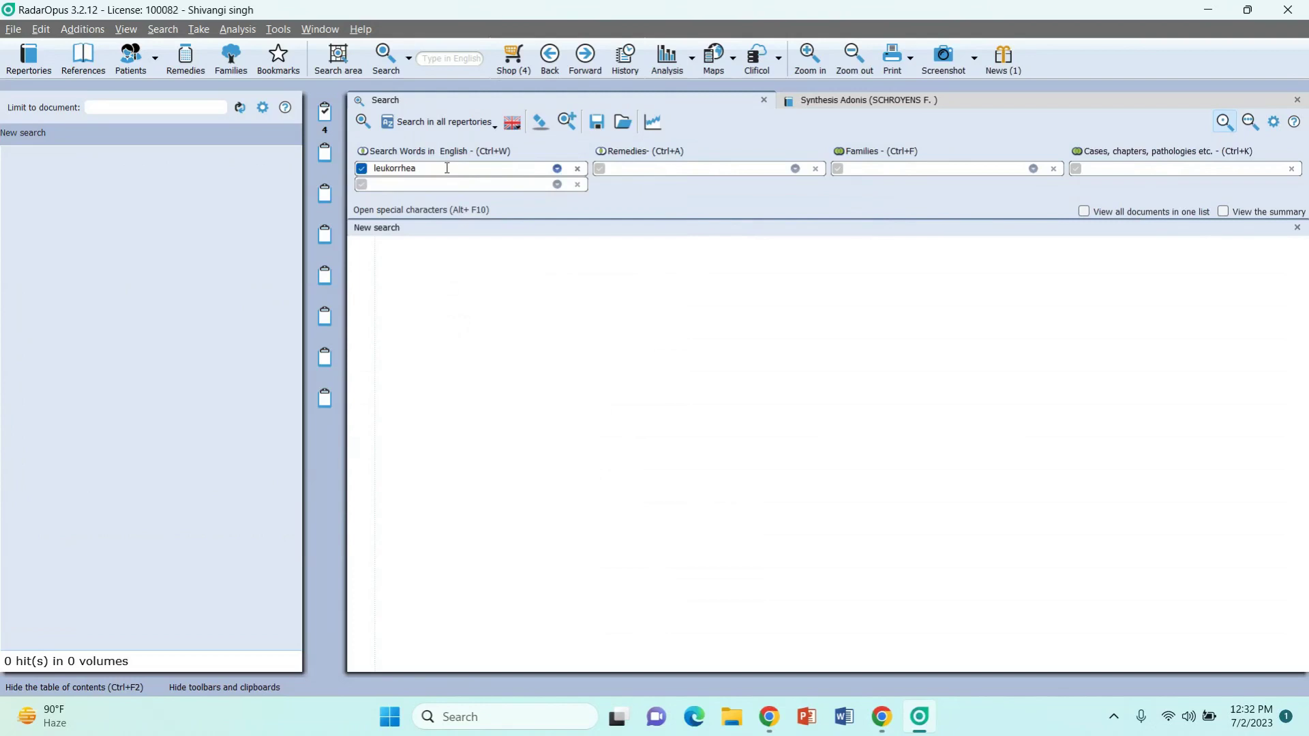
type("acrid")
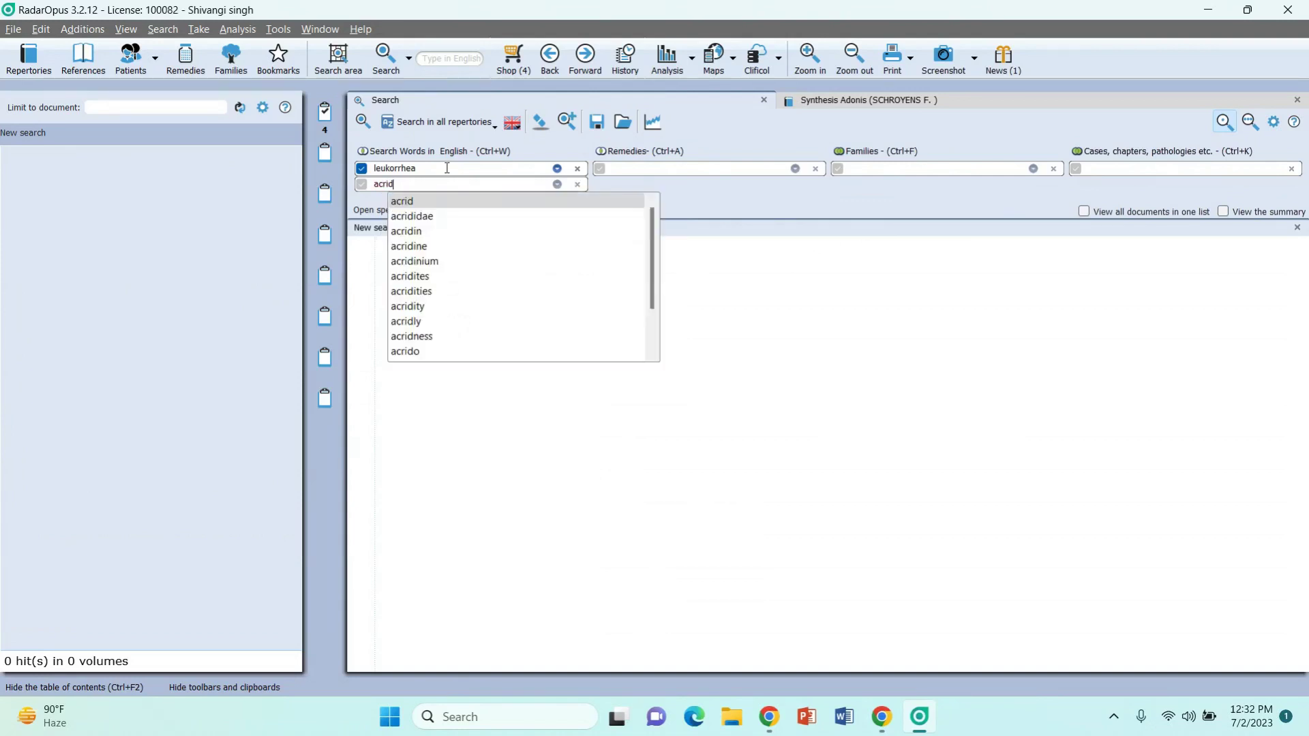
key("Return")
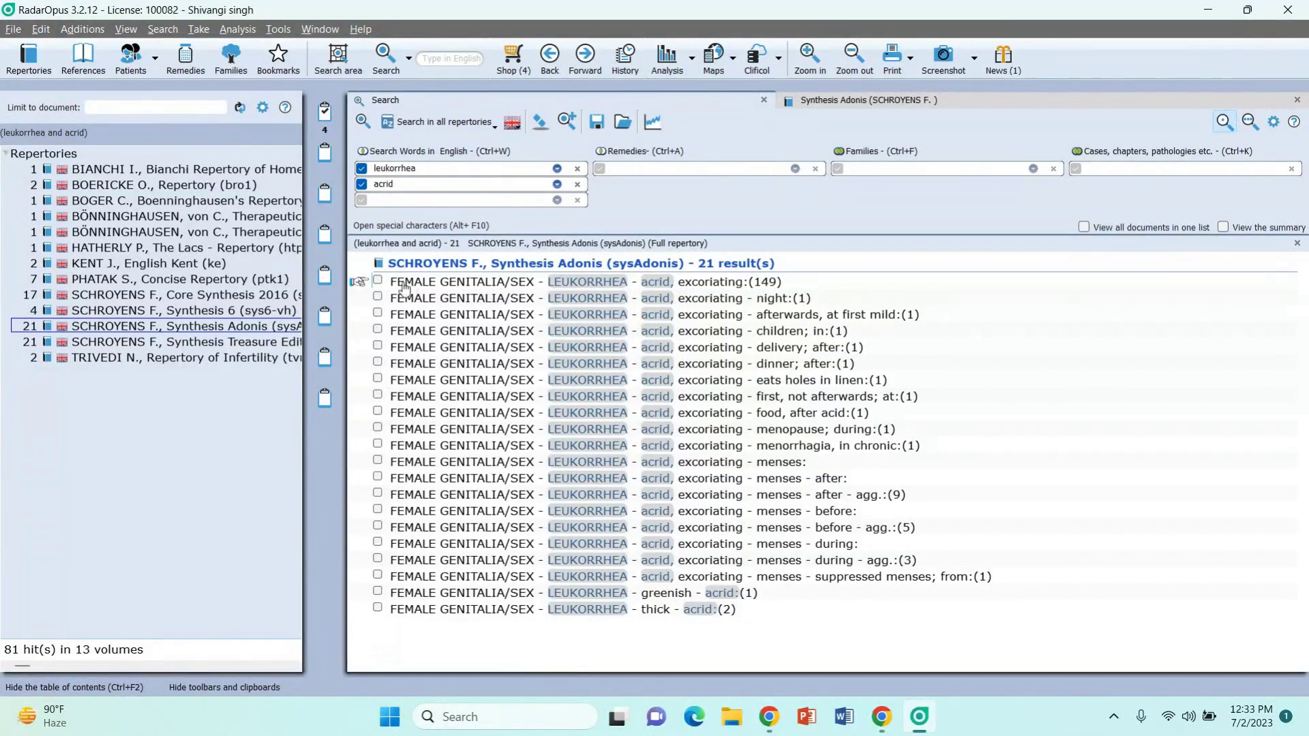
Step: Add the 'acrid, excoriating' leukorrhea rubric to Clipboard 1 and view its 5-symptom analysis
left_click_drag(412, 288, 325, 116)
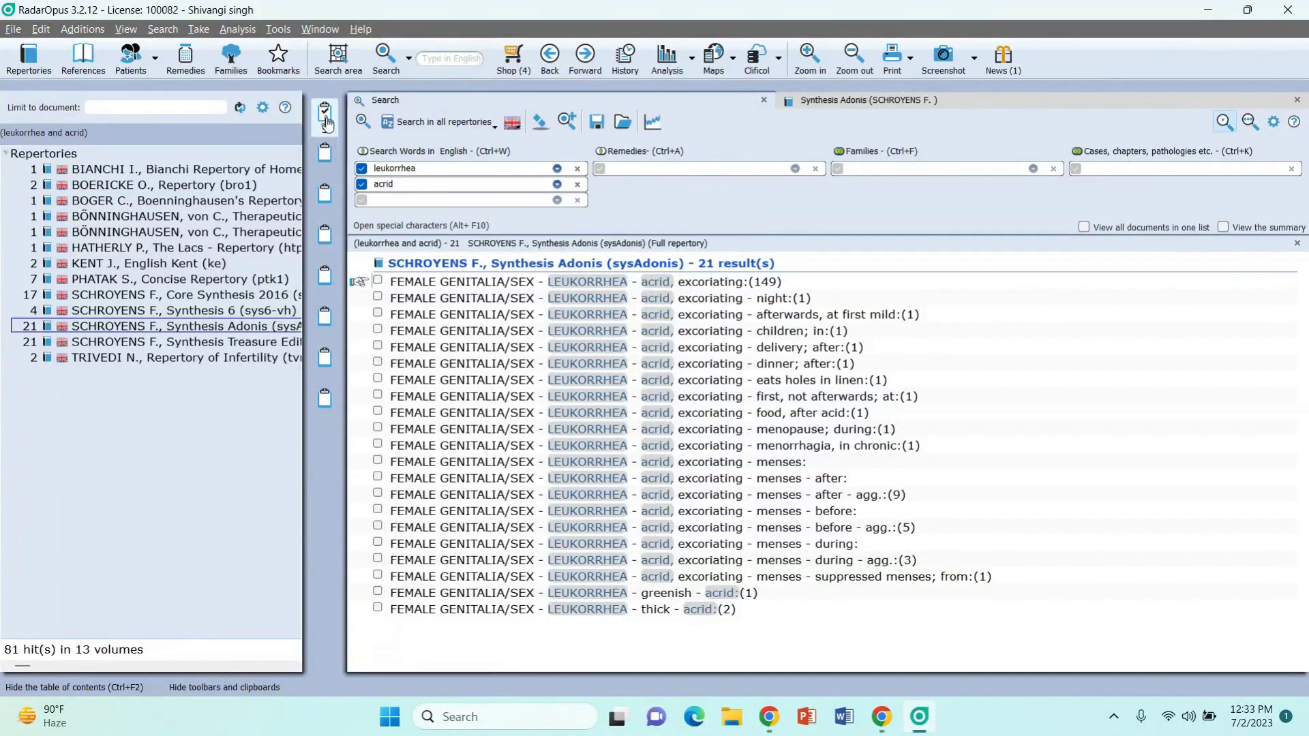
left_click(325, 116)
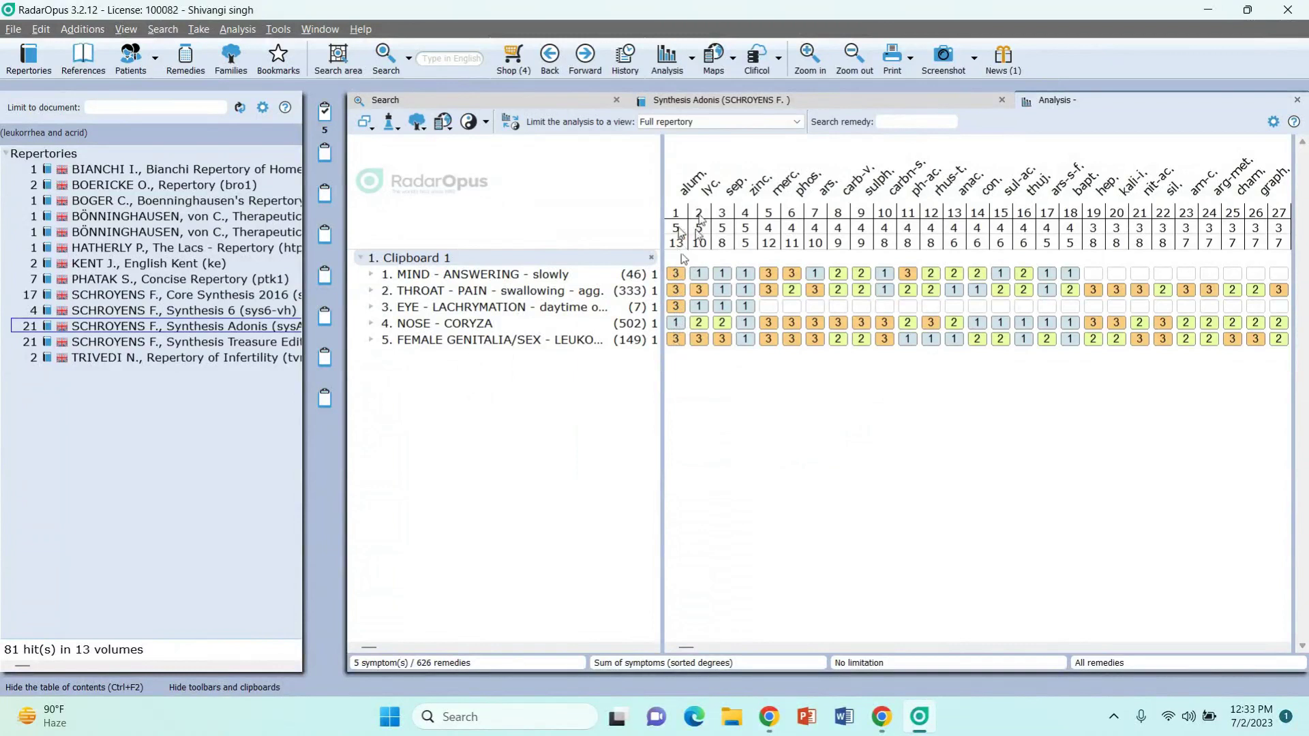
mouse_move(716, 194)
mouse_move(824, 213)
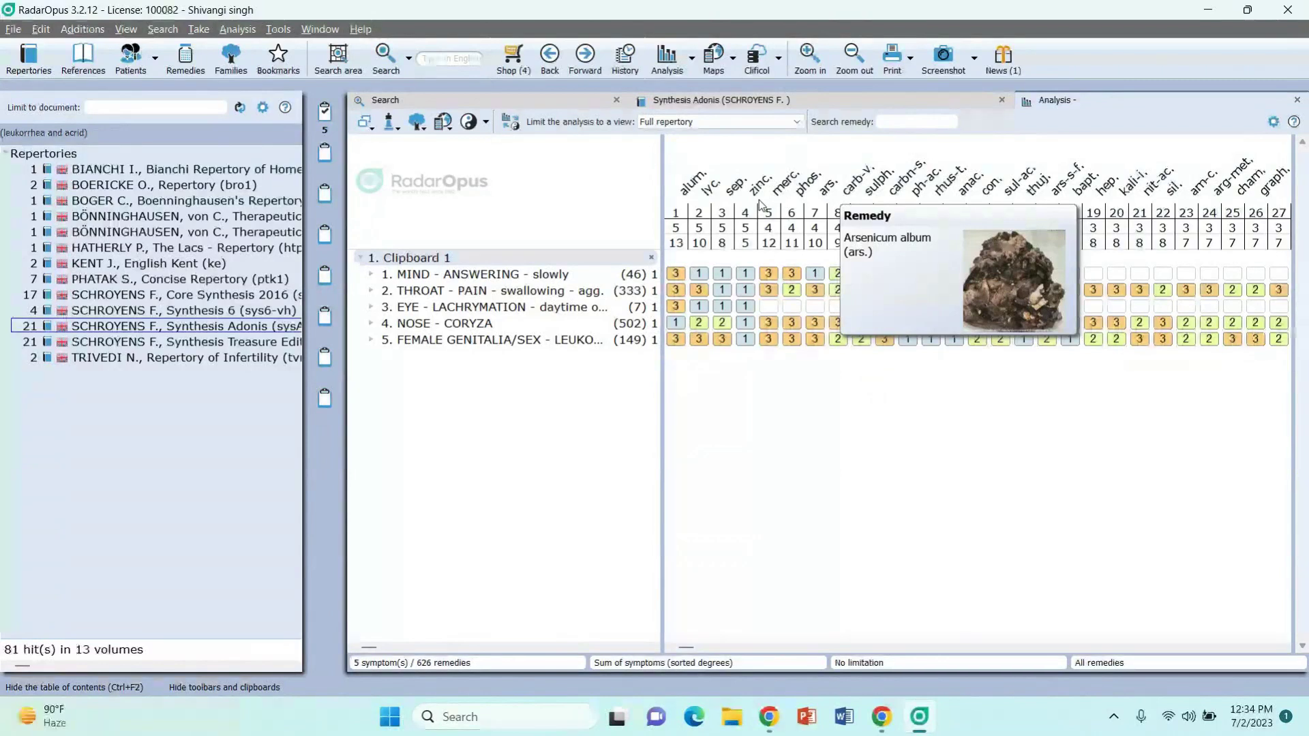
mouse_move(766, 189)
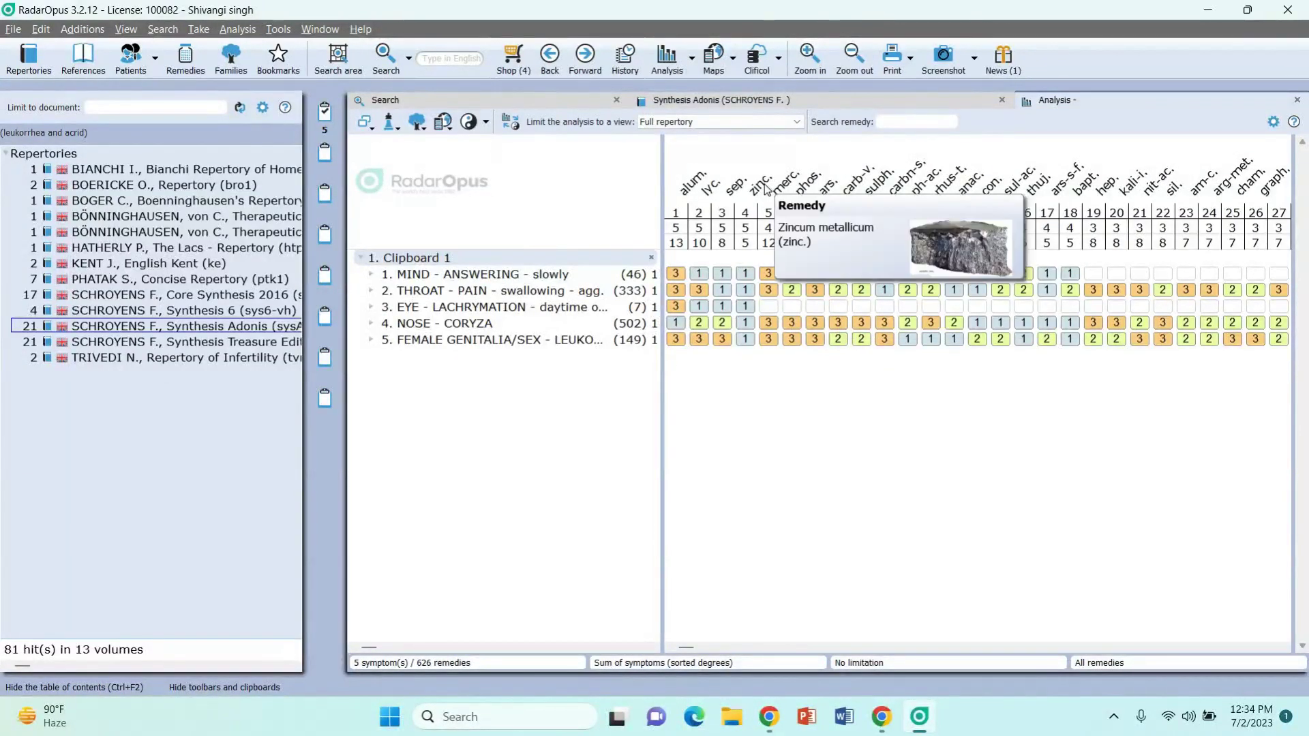
double_click(759, 184)
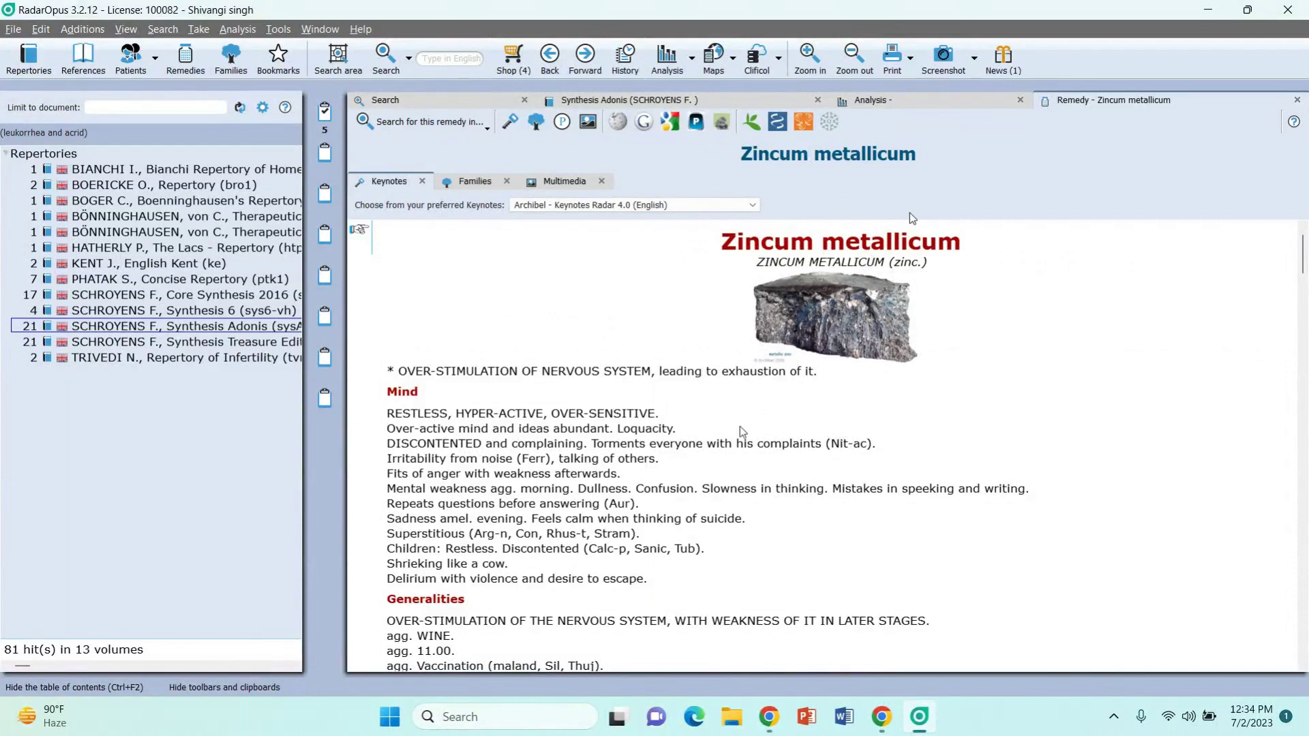
Step: Read through the Zincum metallicum keynotes, then return to the 5-symptom clipboard analysis
scroll(742, 433, "down", 5)
scroll(741, 430, "down", 2)
scroll(740, 430, "up", 8)
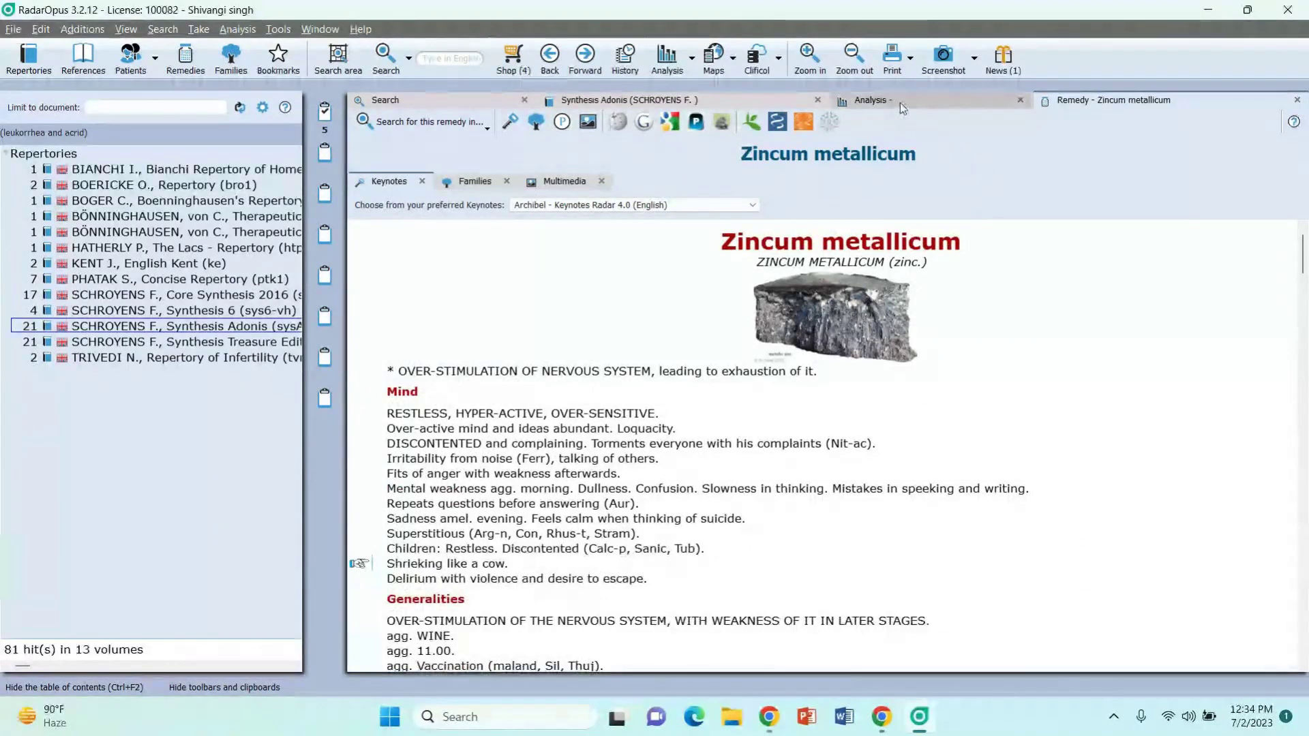
left_click(880, 100)
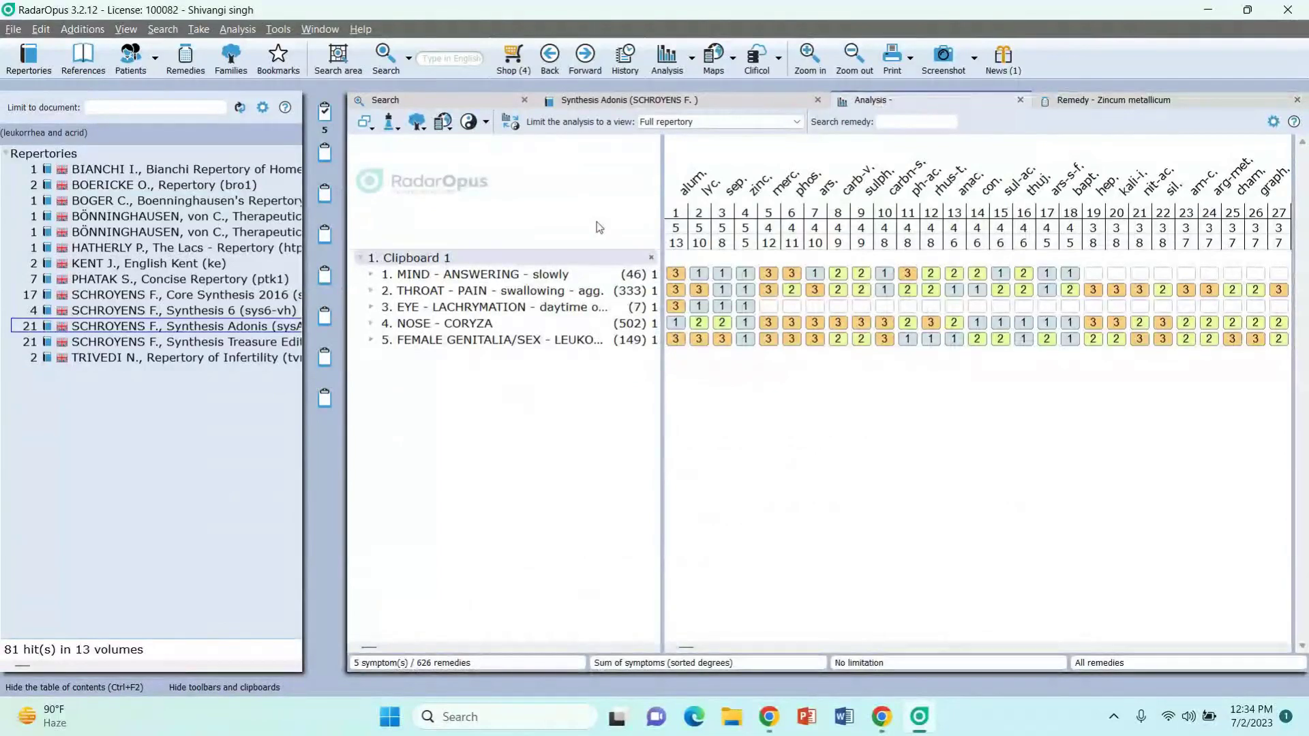
Step: Revisit the Synthesis Adonis and leukorrhea/acrid search tabs, then show the analysis strategy list
left_click(588, 101)
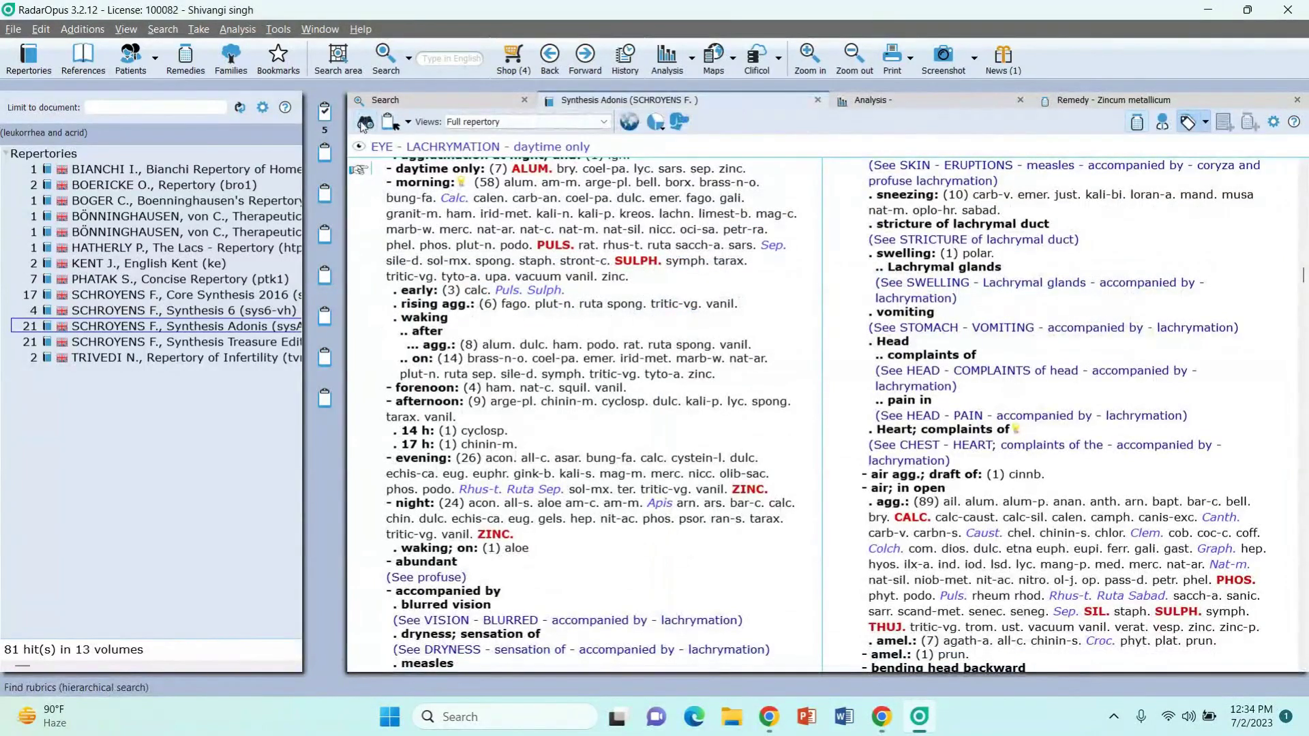
left_click(364, 125)
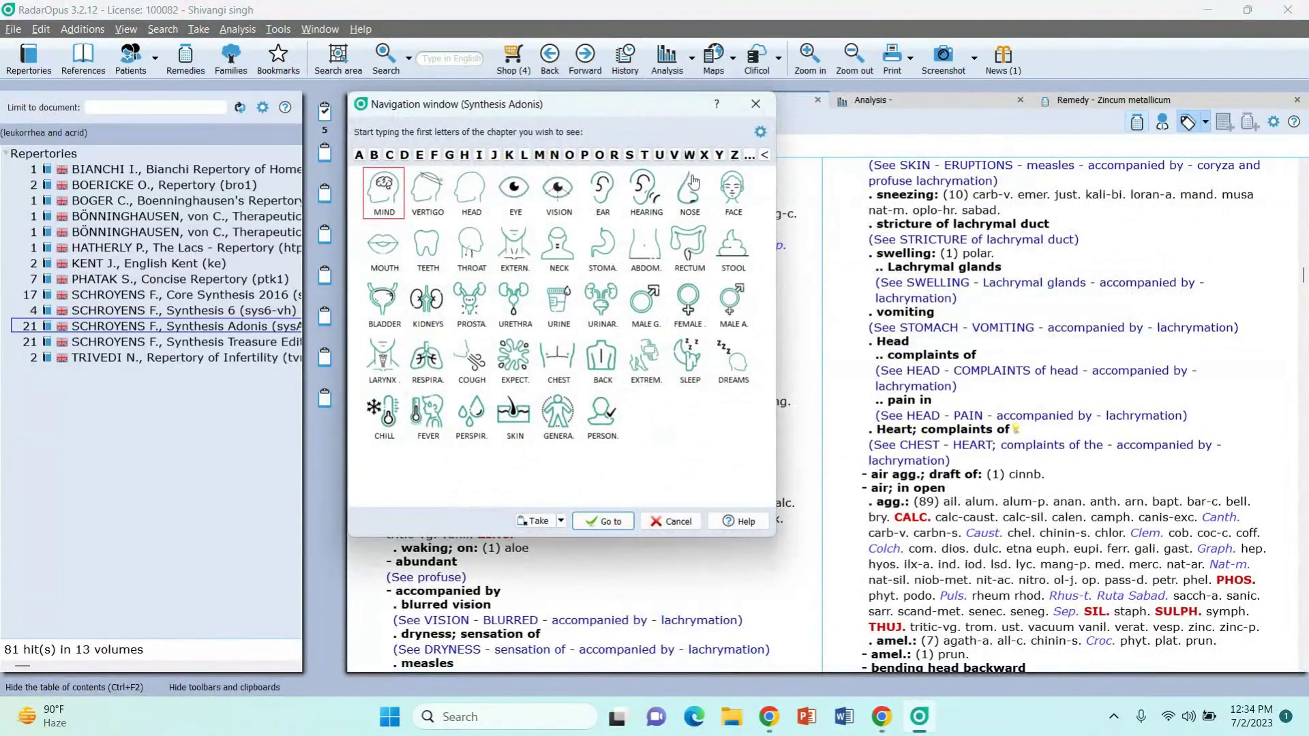
left_click(755, 103)
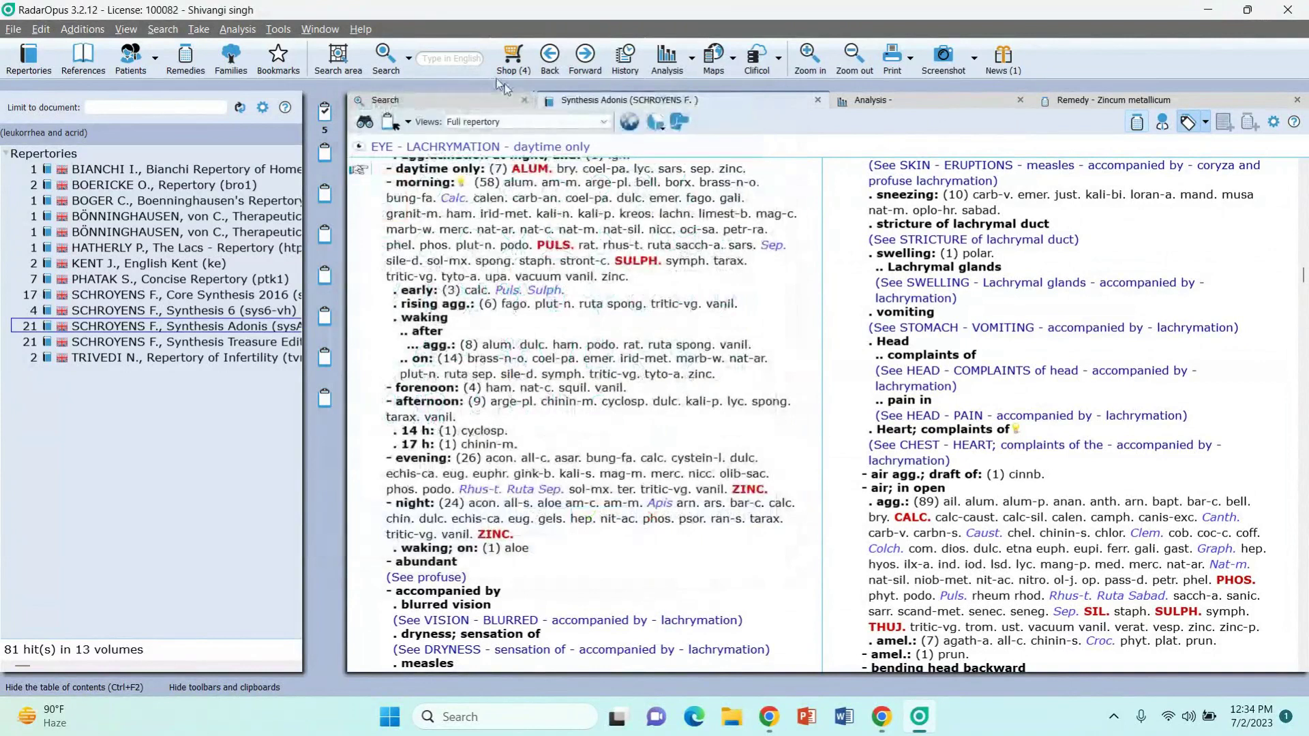
left_click(470, 56)
left_click(471, 105)
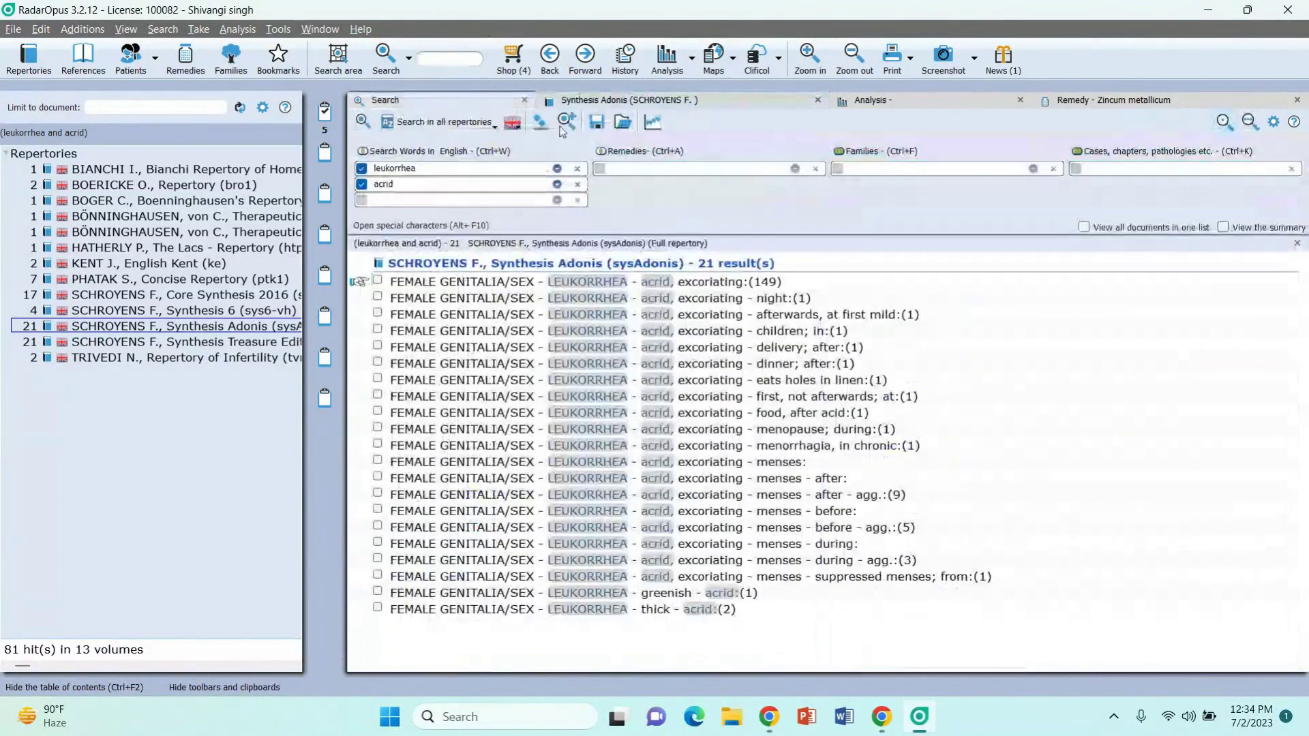
left_click(932, 105)
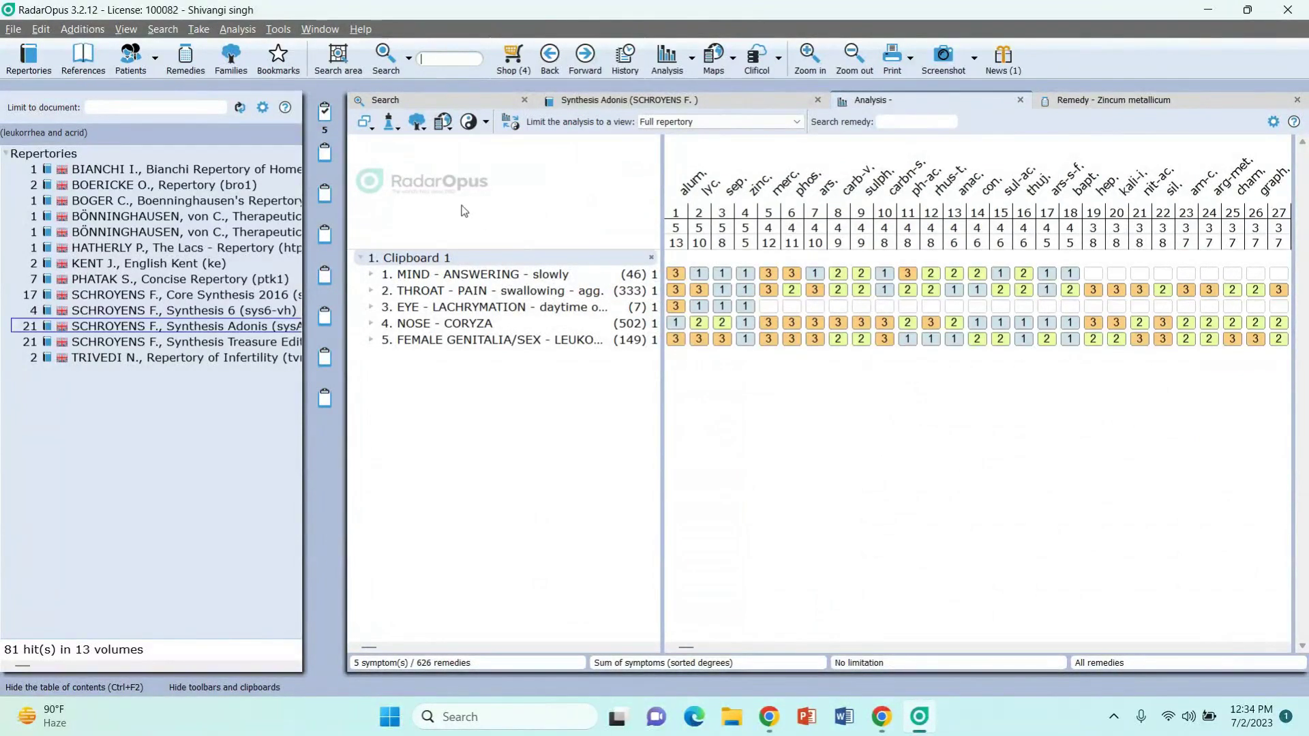
left_click(400, 132)
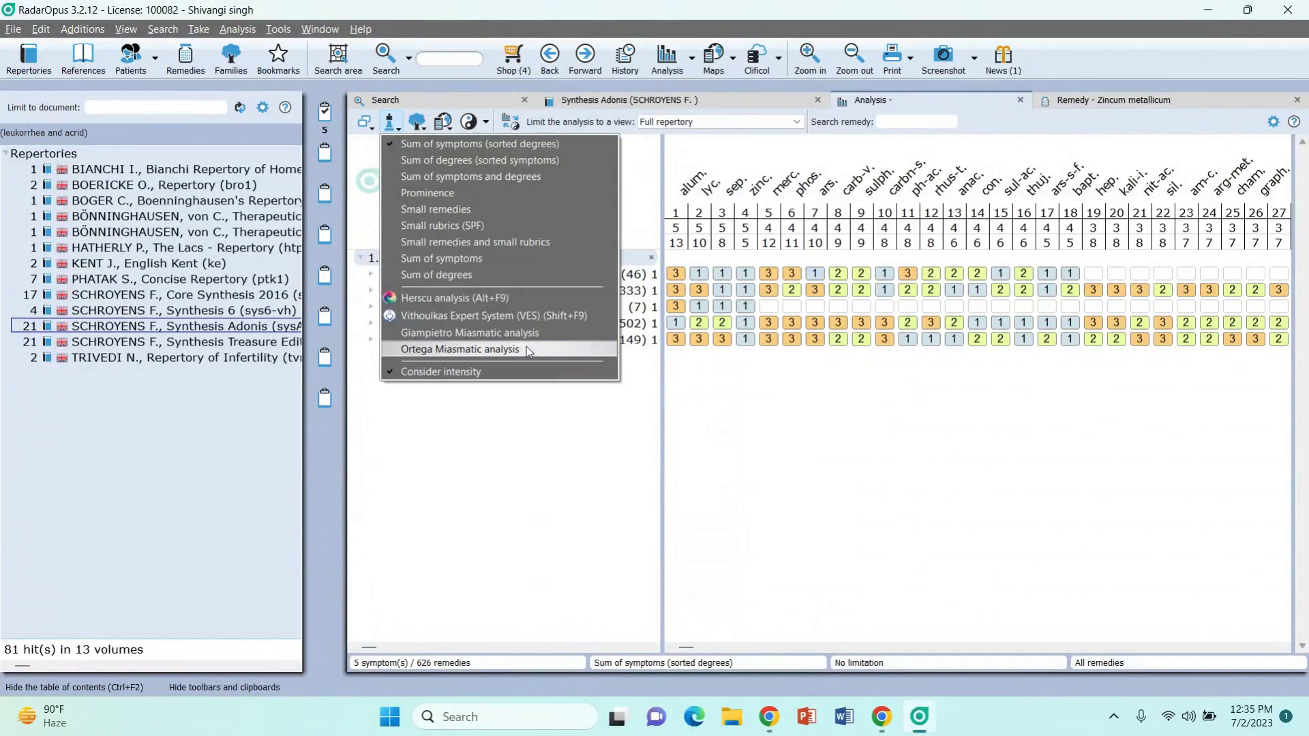
Step: Apply the Ortega Miasmatic analysis strategy and dismiss the miasmatic module notice
left_click(510, 352)
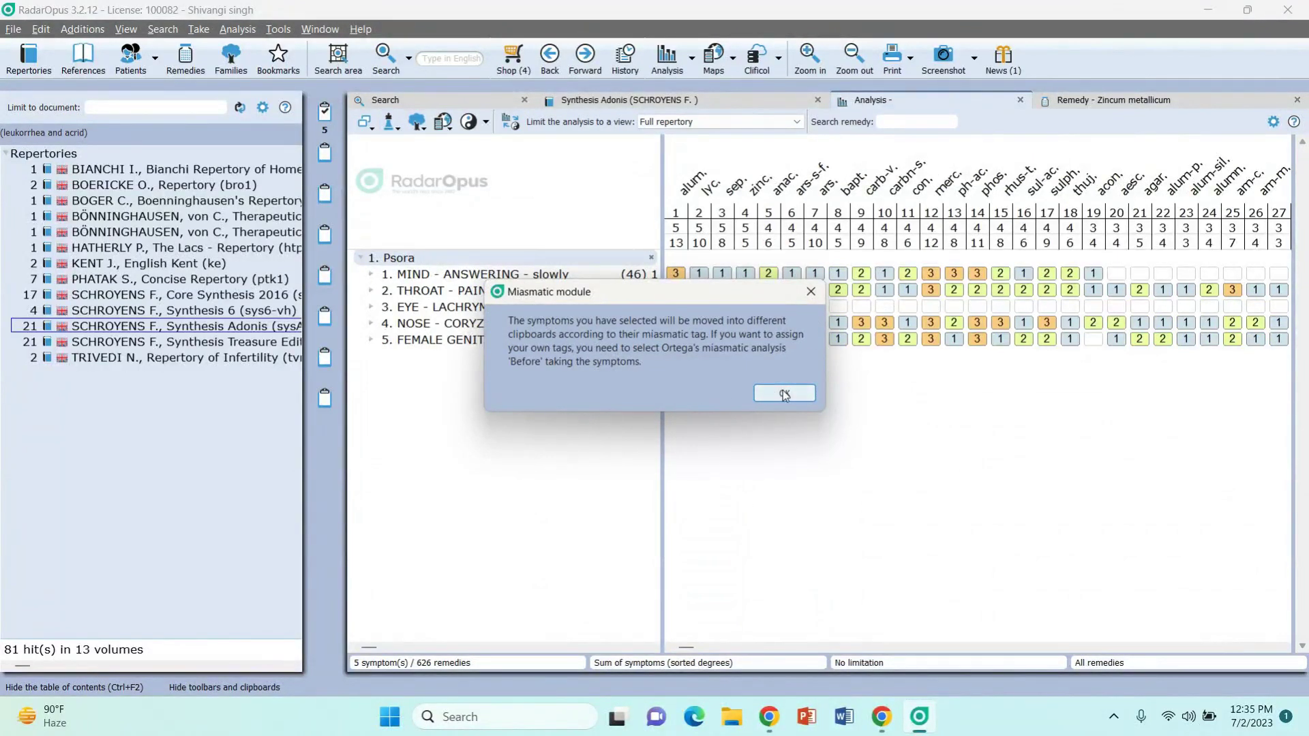
left_click(785, 395)
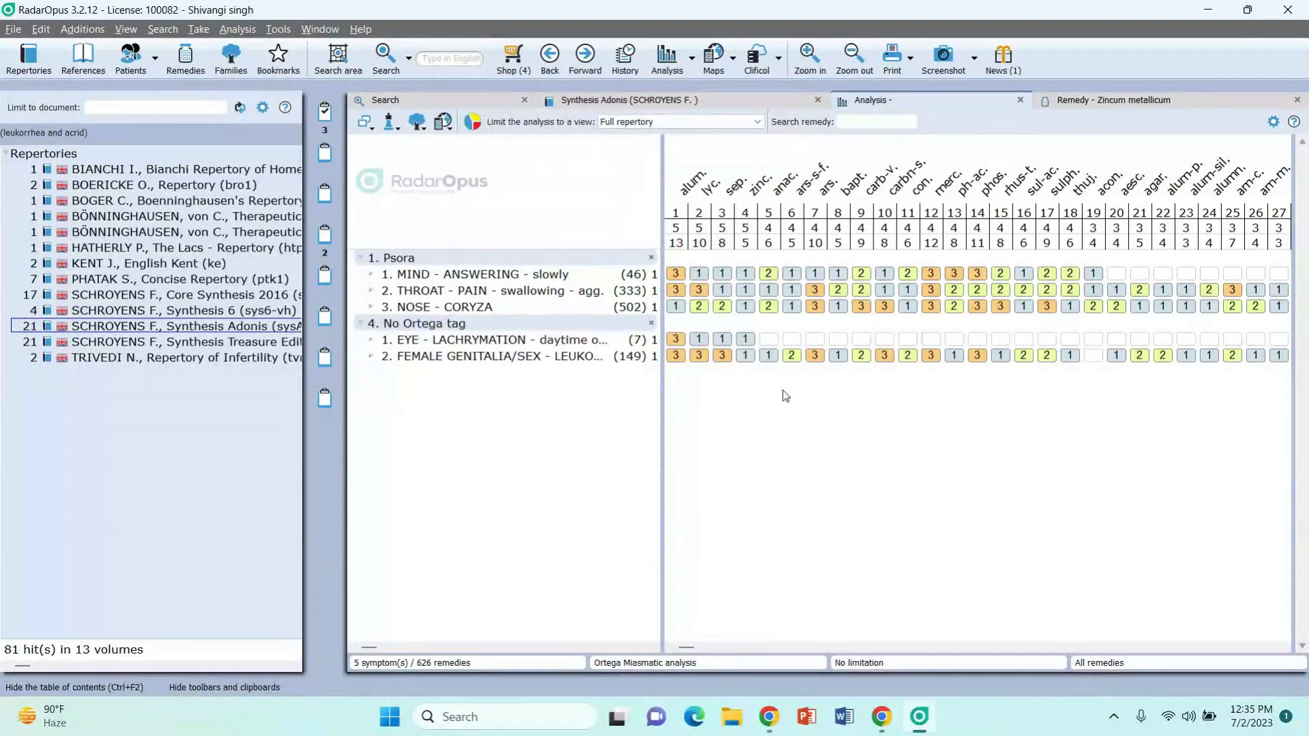
Step: Cycle through the Psora, Sycosis, Syphilis and No Ortega tag groups, ending on Psora's 602 remedies
left_click(327, 120)
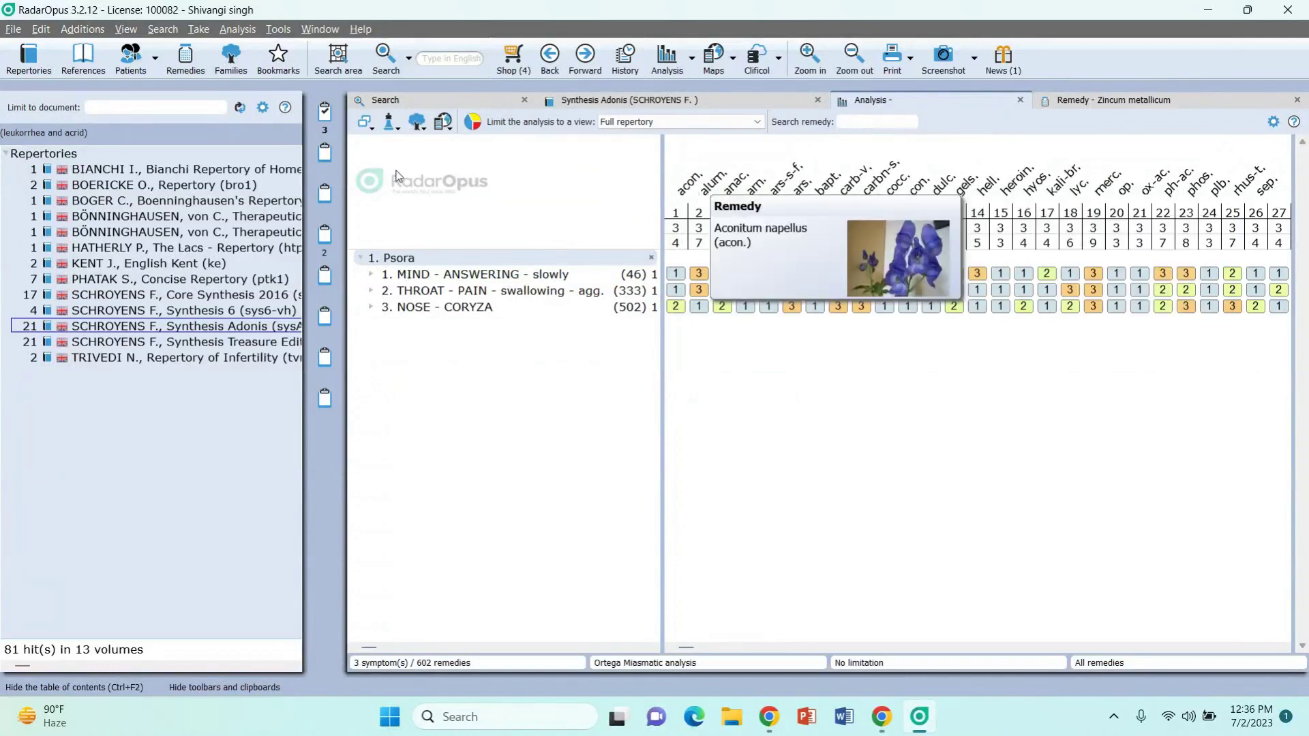
left_click(325, 158)
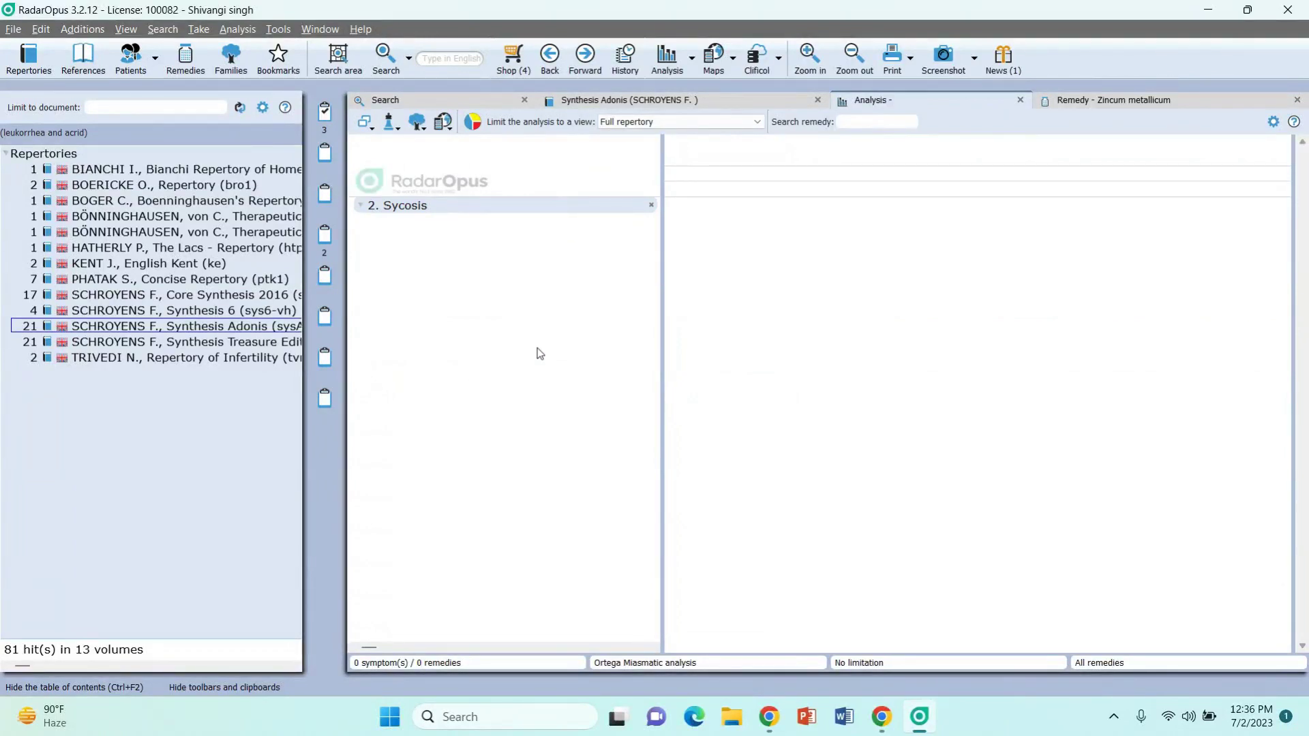
left_click(326, 196)
left_click(337, 239)
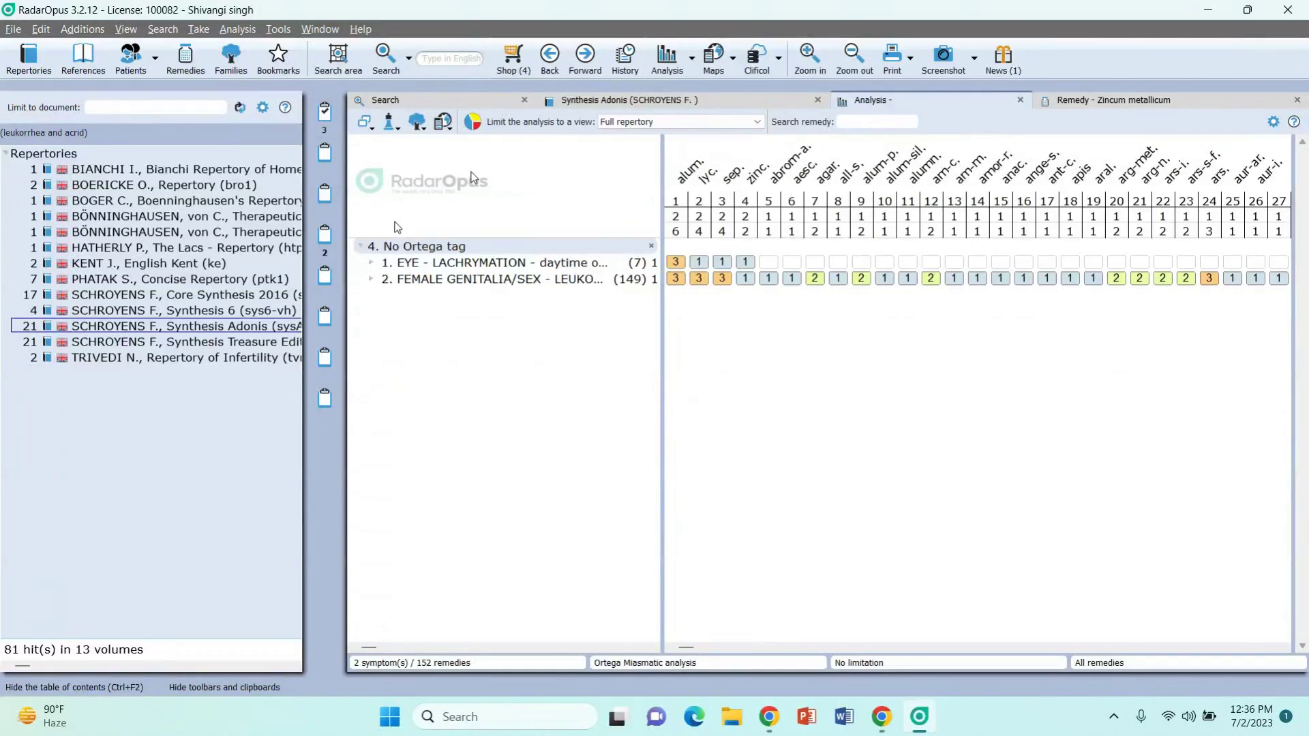
left_click(325, 116)
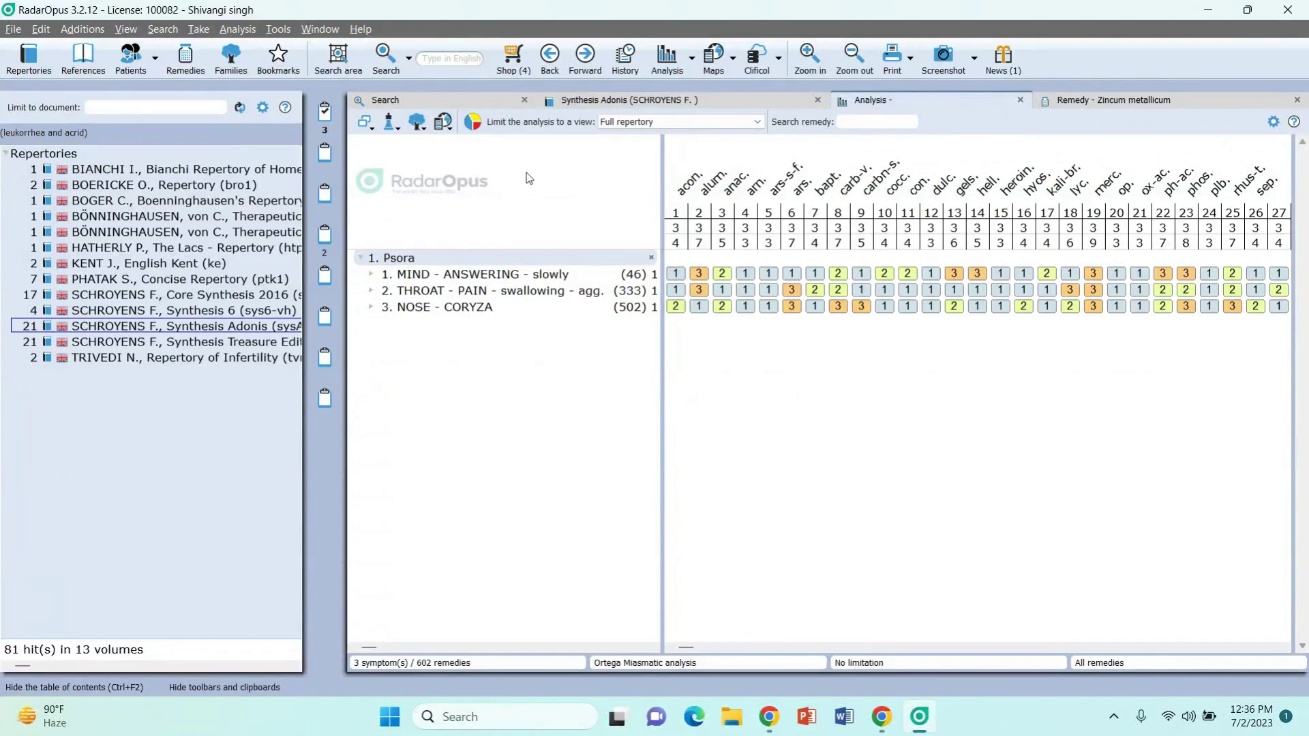
left_click(324, 198)
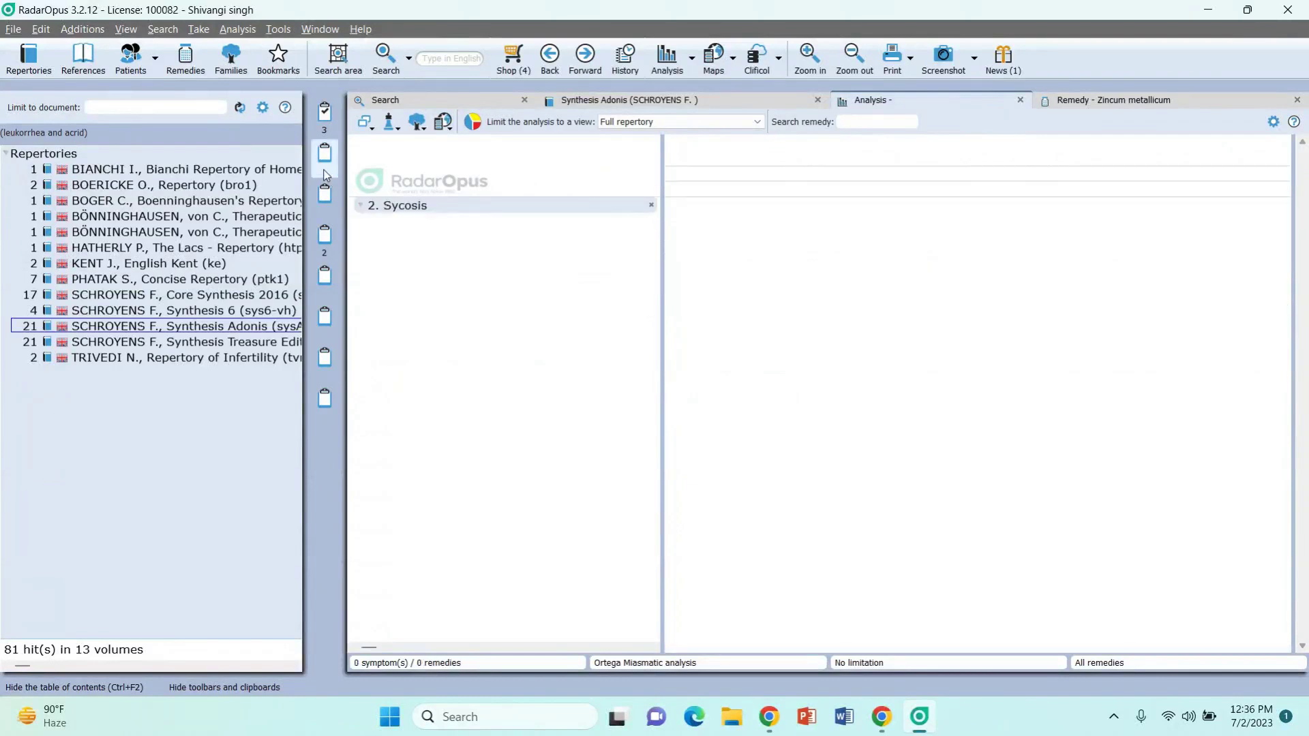
left_click(324, 233)
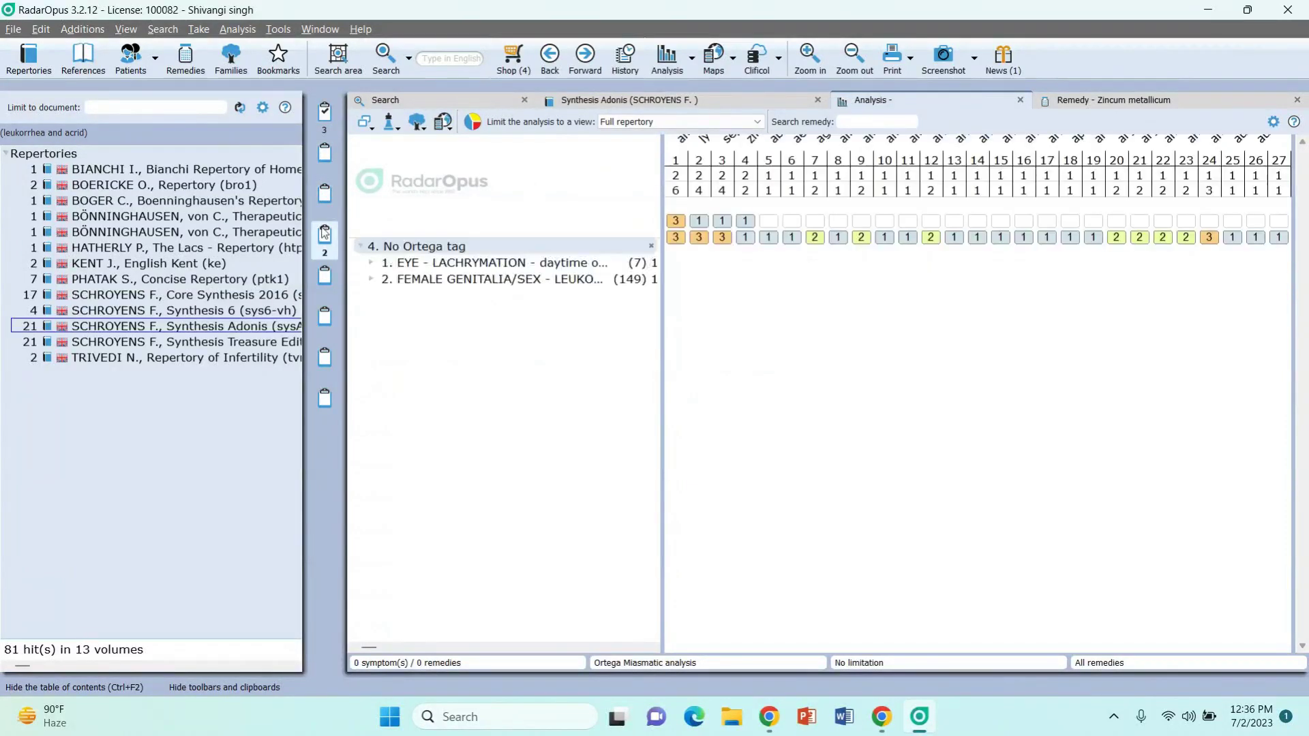
left_click(325, 111)
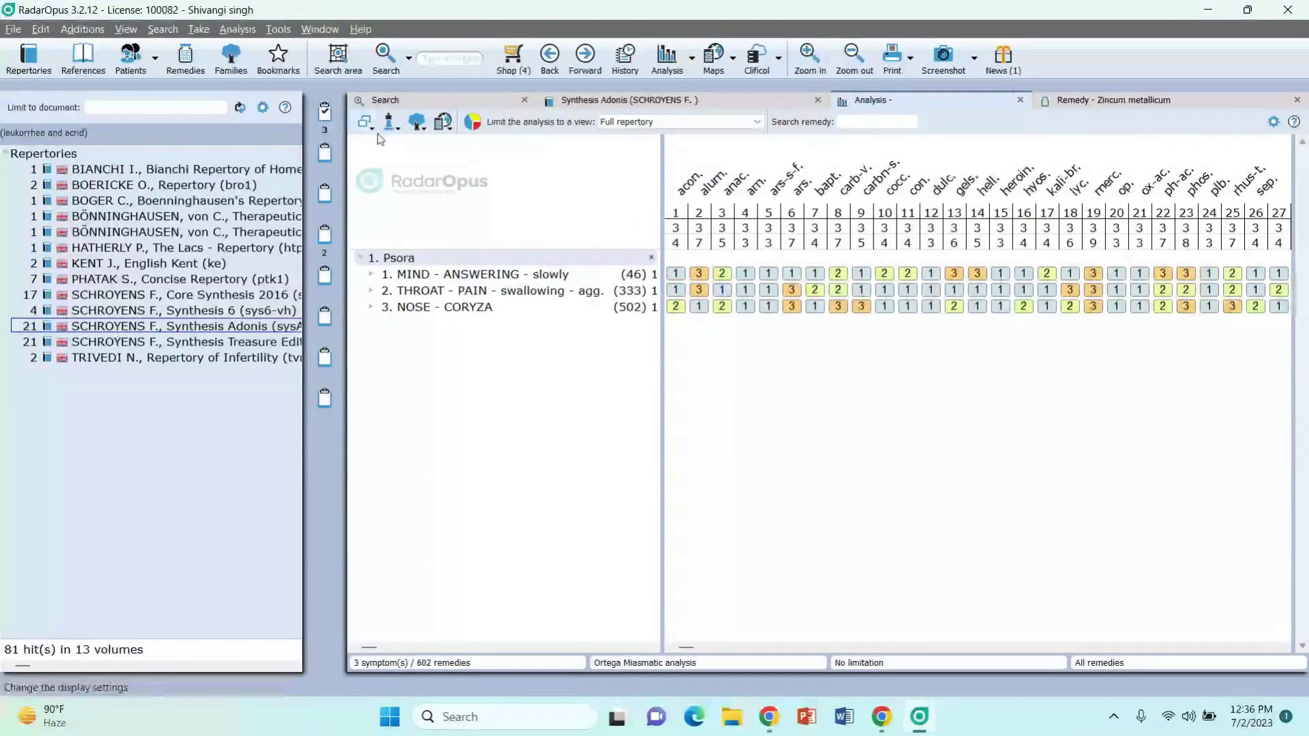
Step: Limit the analysis to the Nosodes family, then remove the limitation to restore 626 remedies
left_click(417, 126)
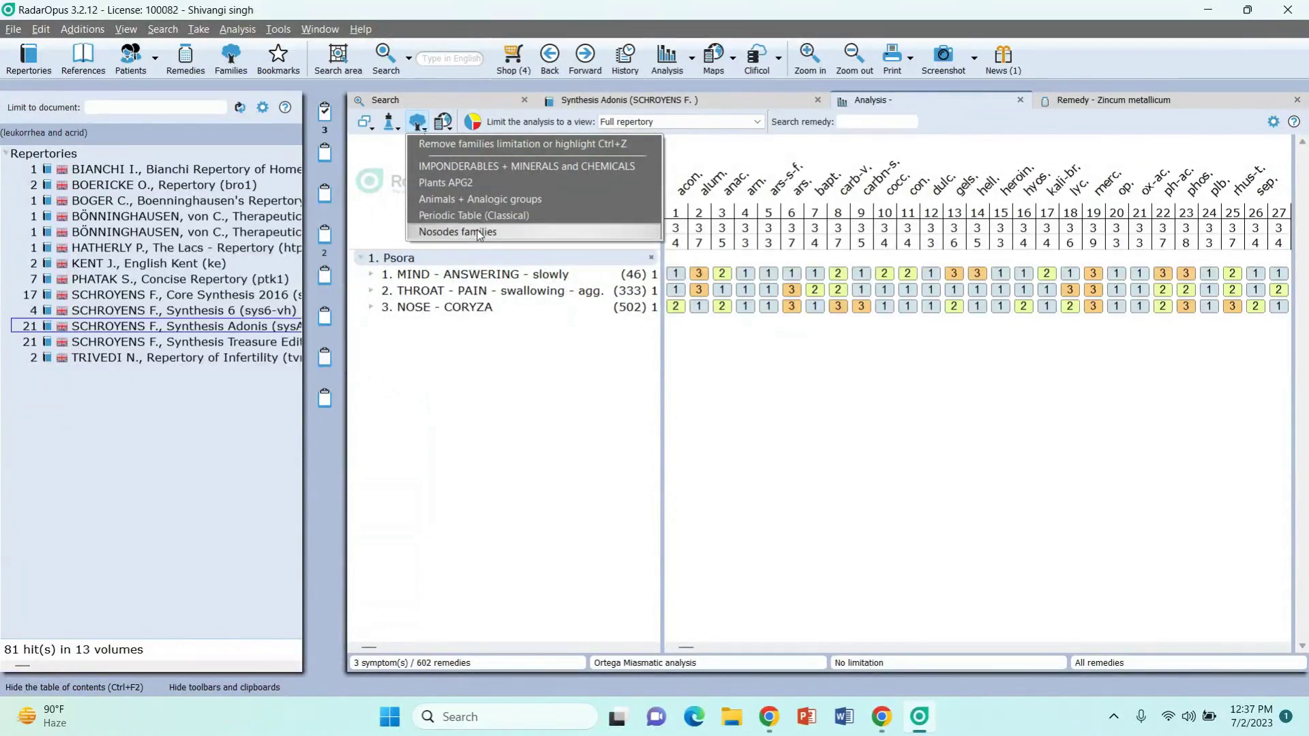
left_click(479, 232)
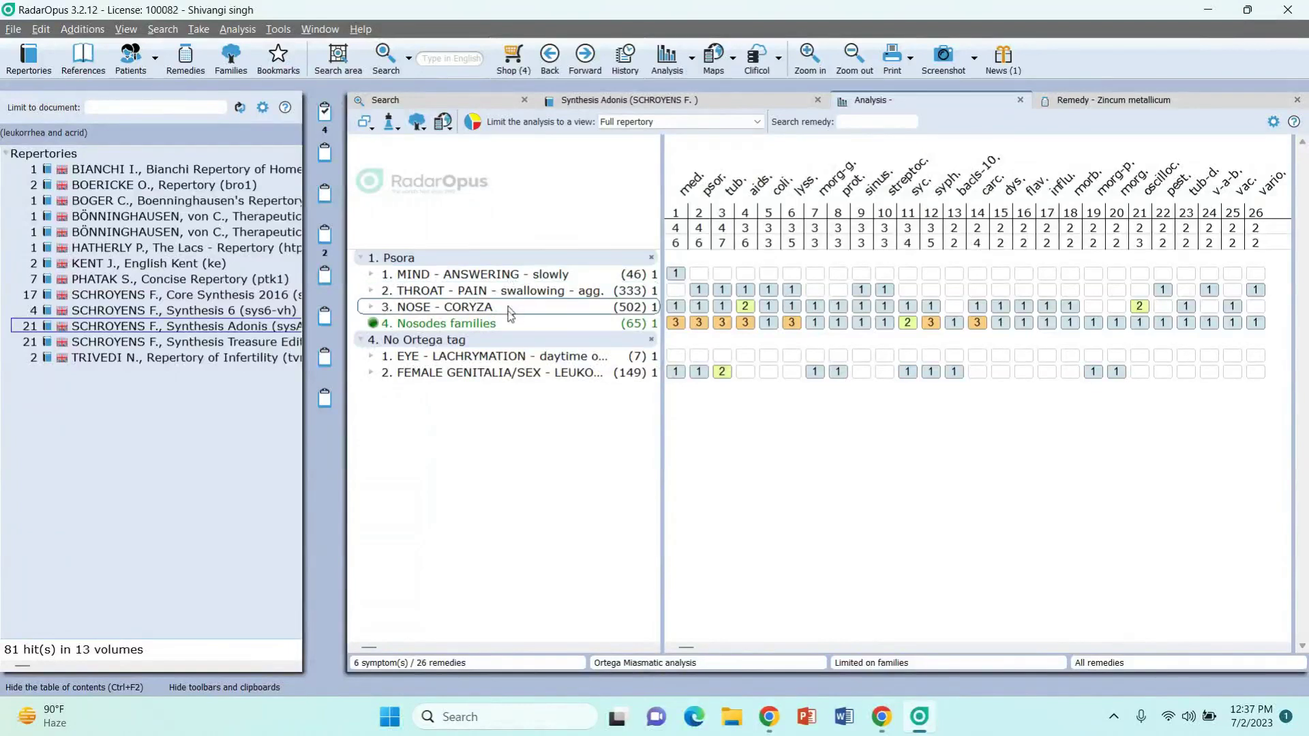
mouse_move(510, 320)
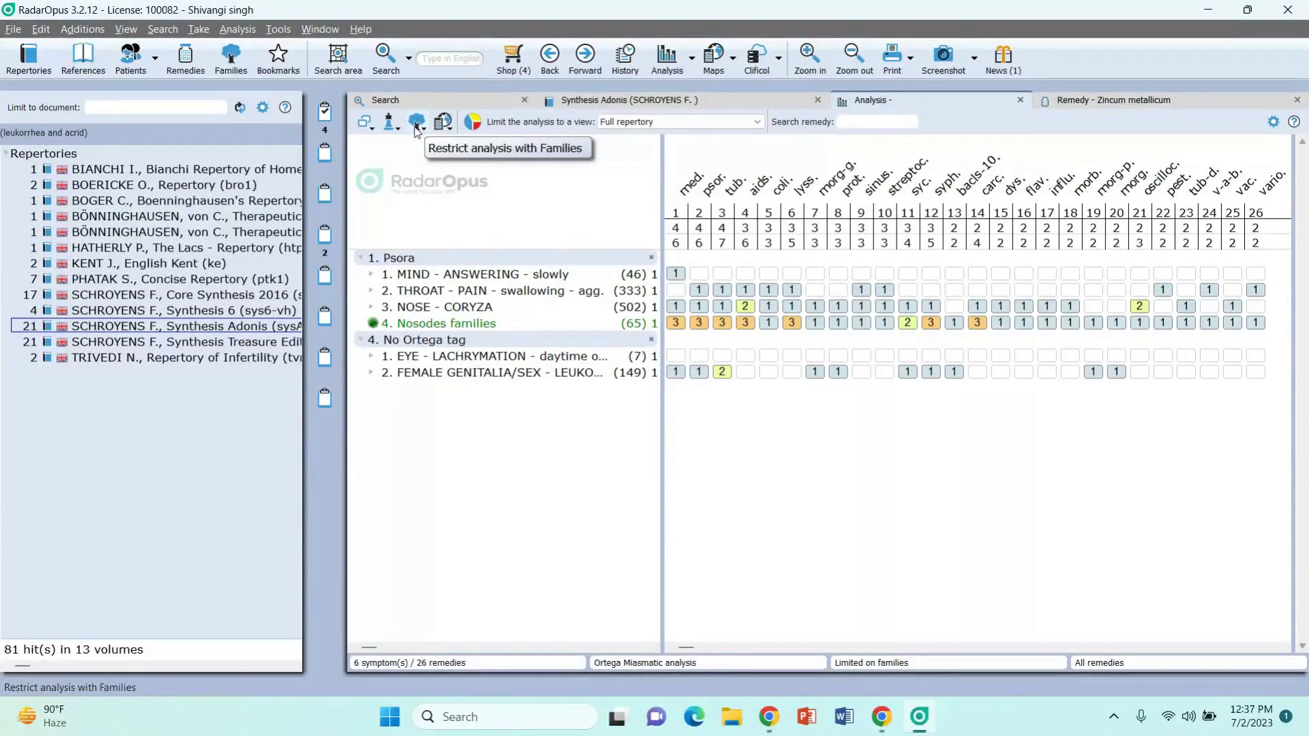
left_click(415, 124)
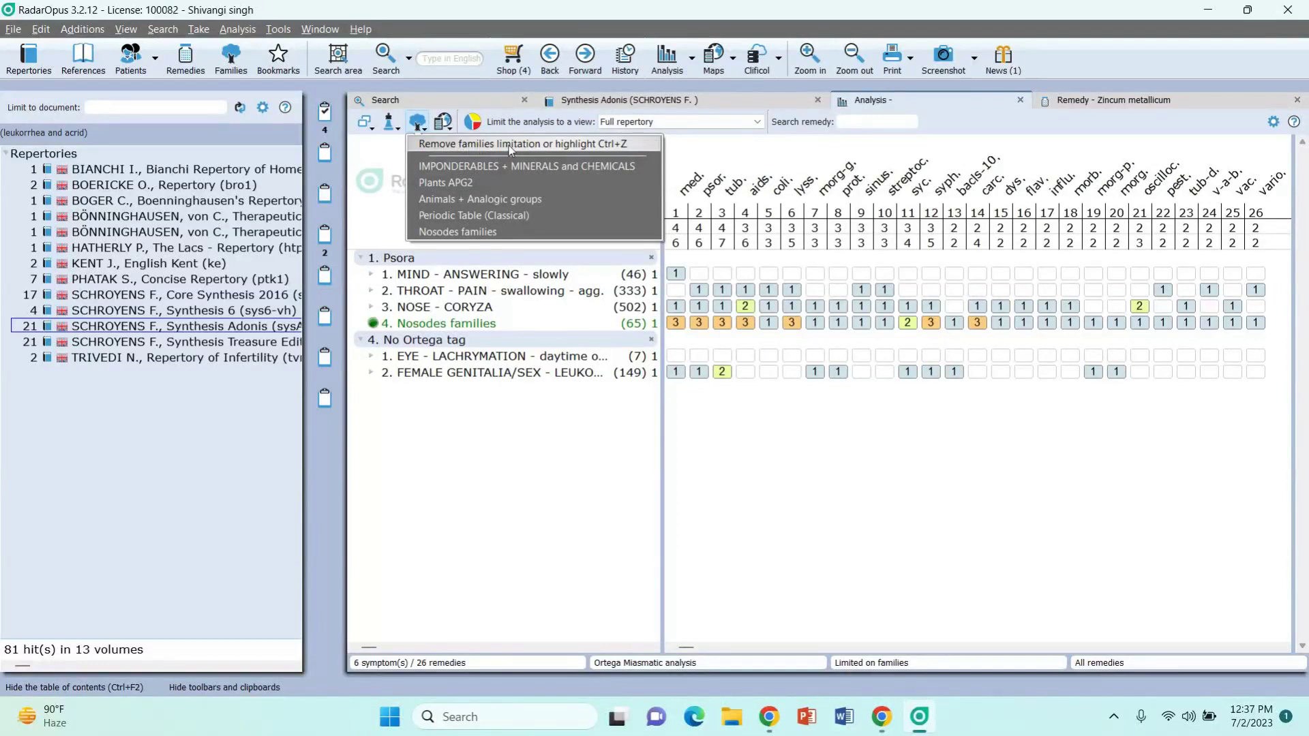
left_click(527, 145)
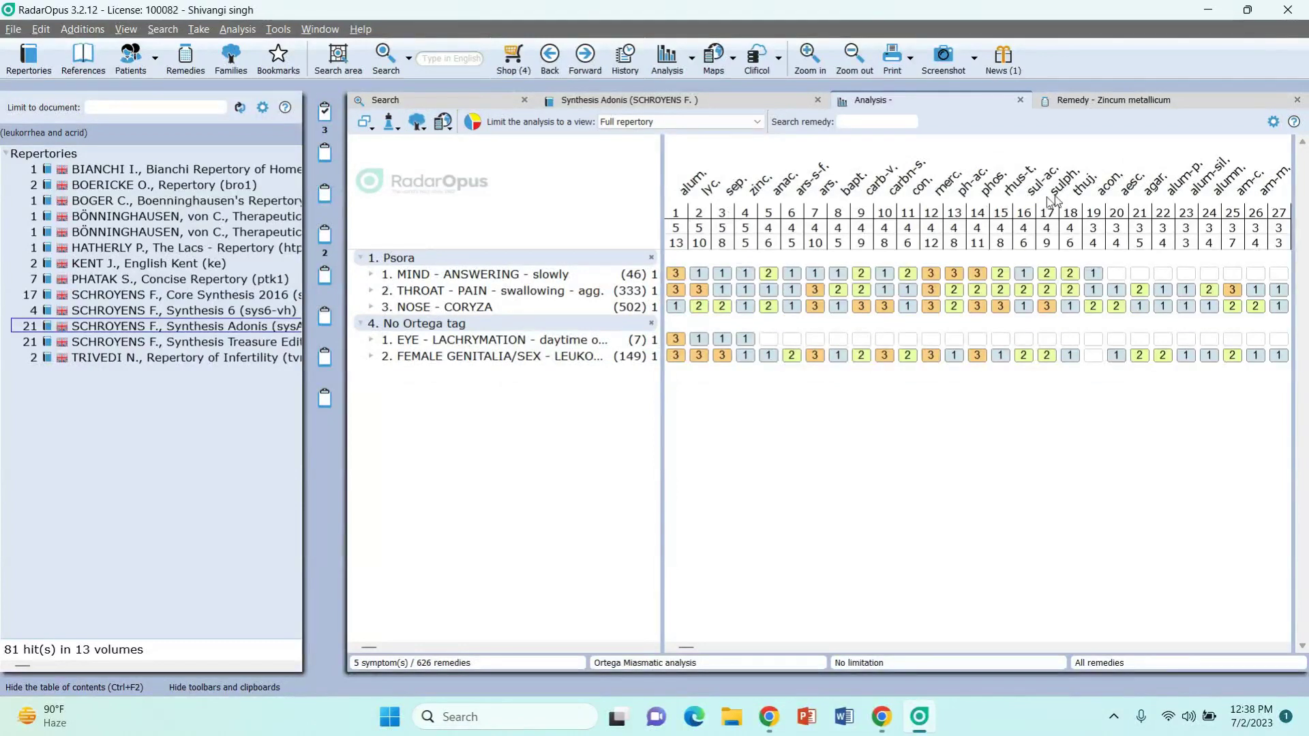
Step: Browse the remedy maps and open the Lacs in Homeopathy map
left_click(441, 124)
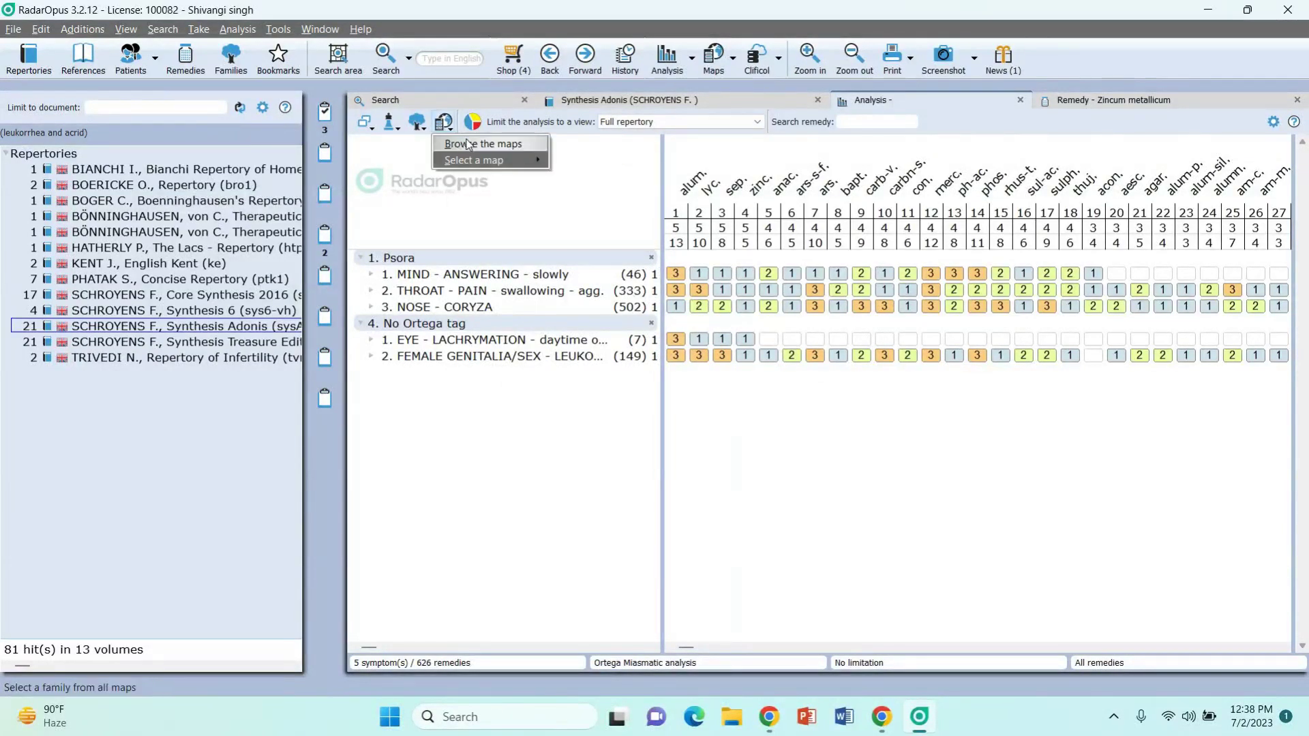
left_click(468, 143)
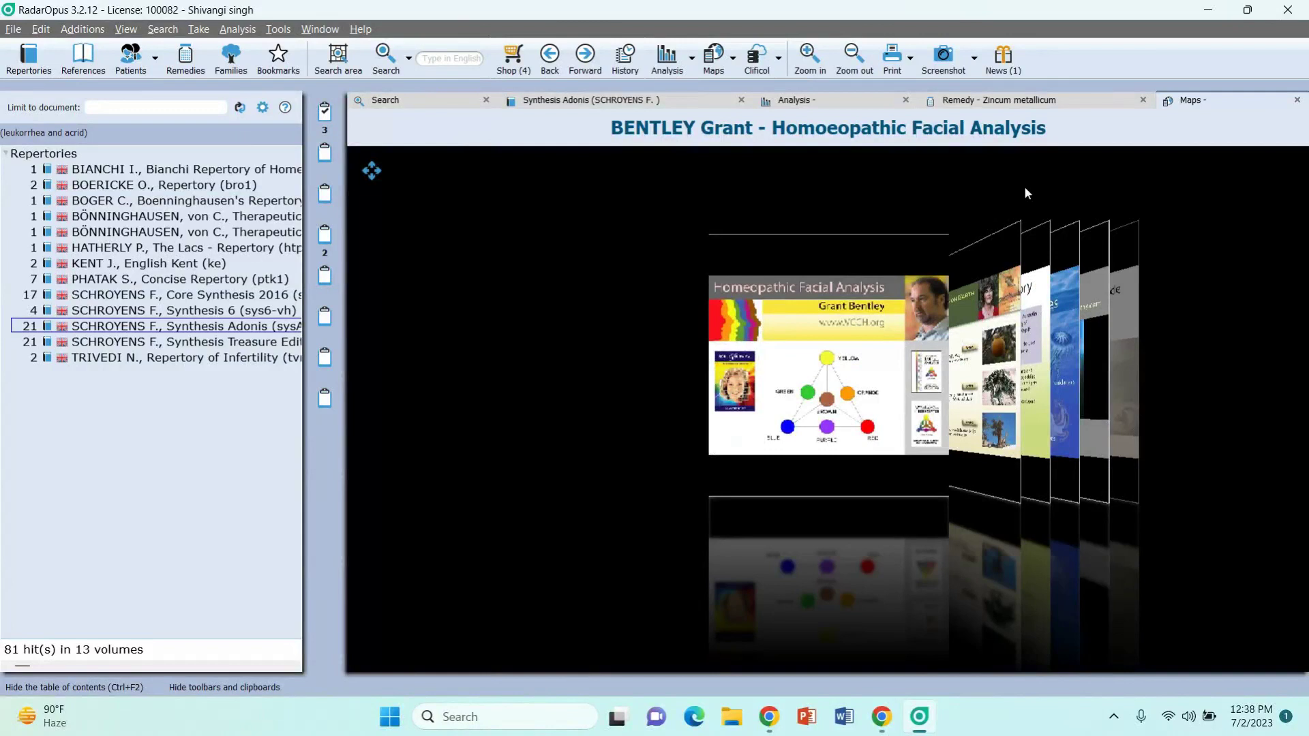
scroll(1025, 193, "down", 2)
scroll(1025, 191, "down", 4)
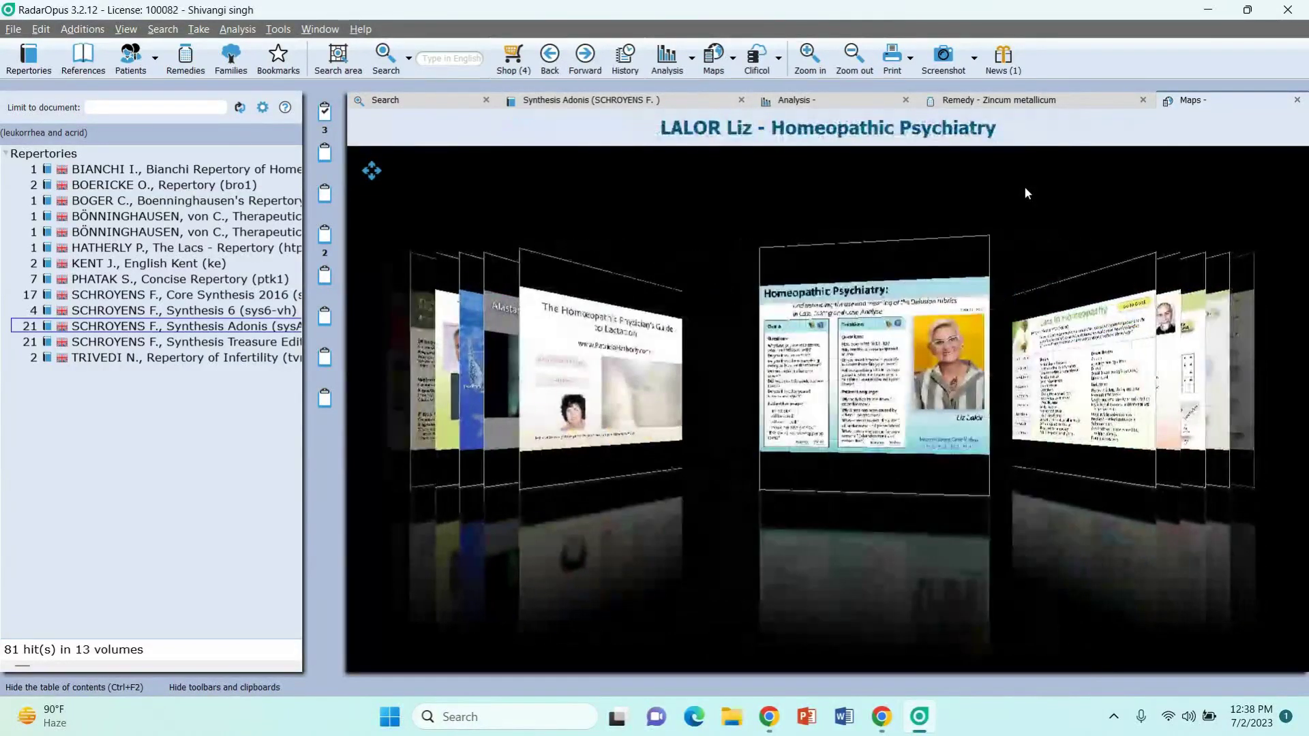
scroll(1024, 187, "down", 1)
left_click(817, 341)
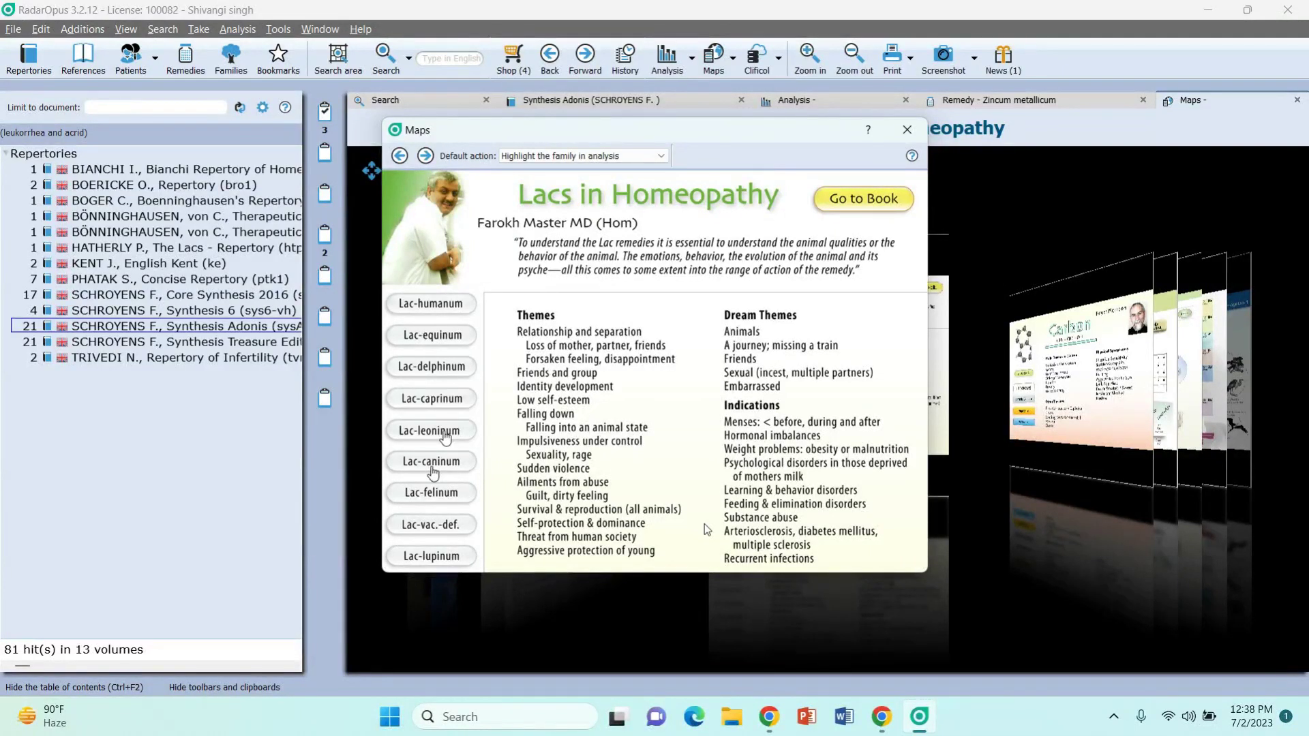
Step: Read the Lac leoninum and Lac delphinum pages, then return to the analysis grid
left_click(440, 431)
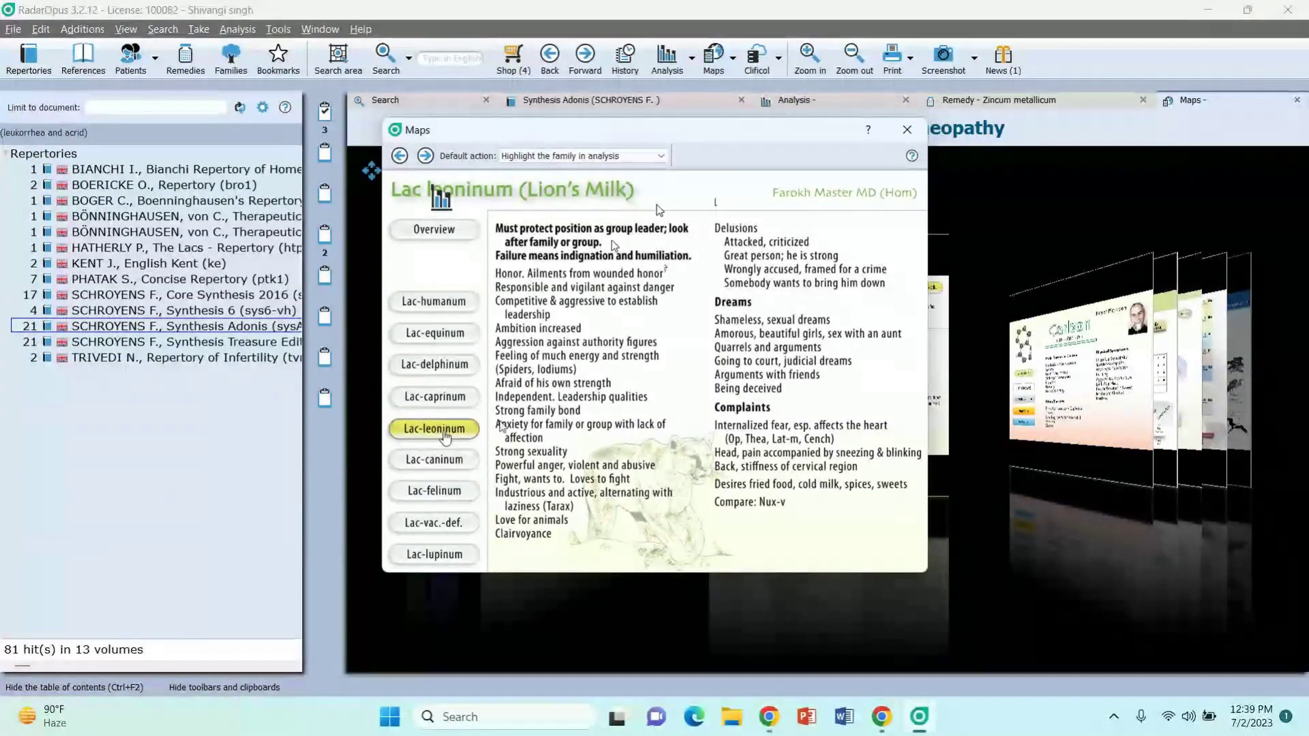
left_click(440, 366)
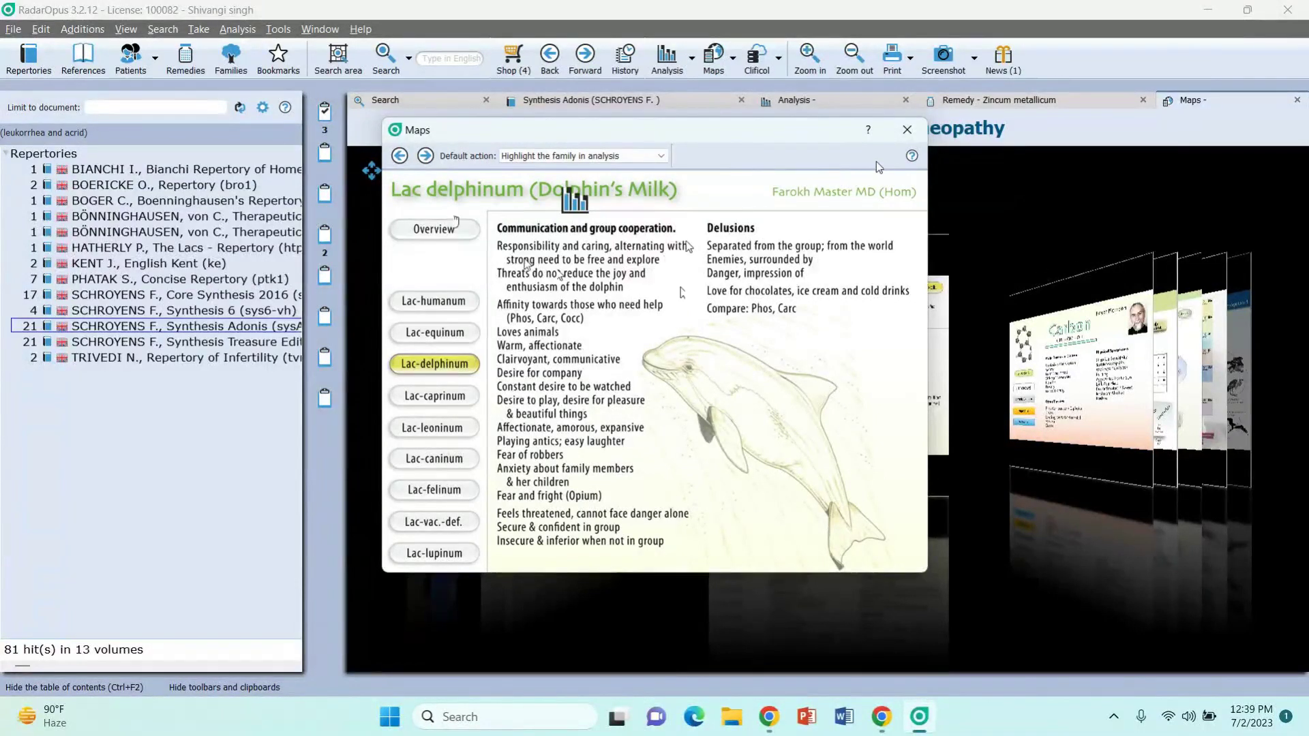
left_click(914, 131)
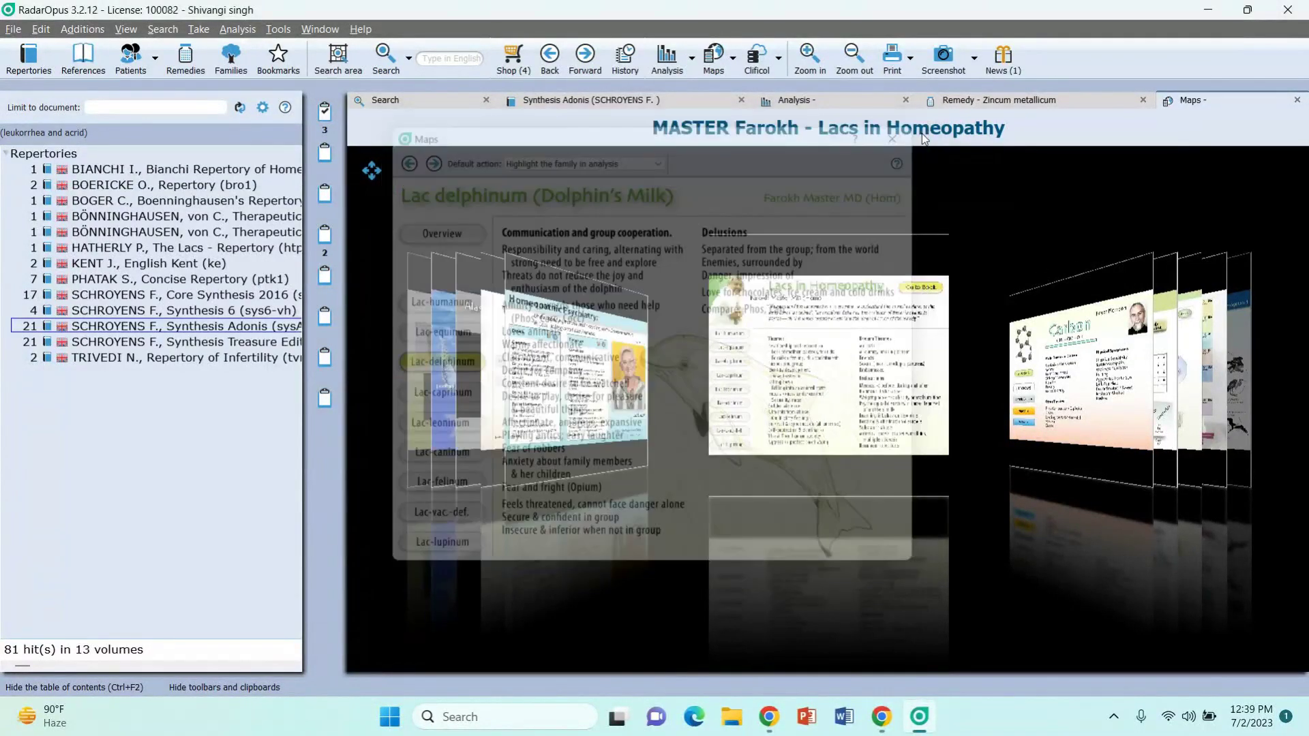
scroll(1074, 220, "down", 2)
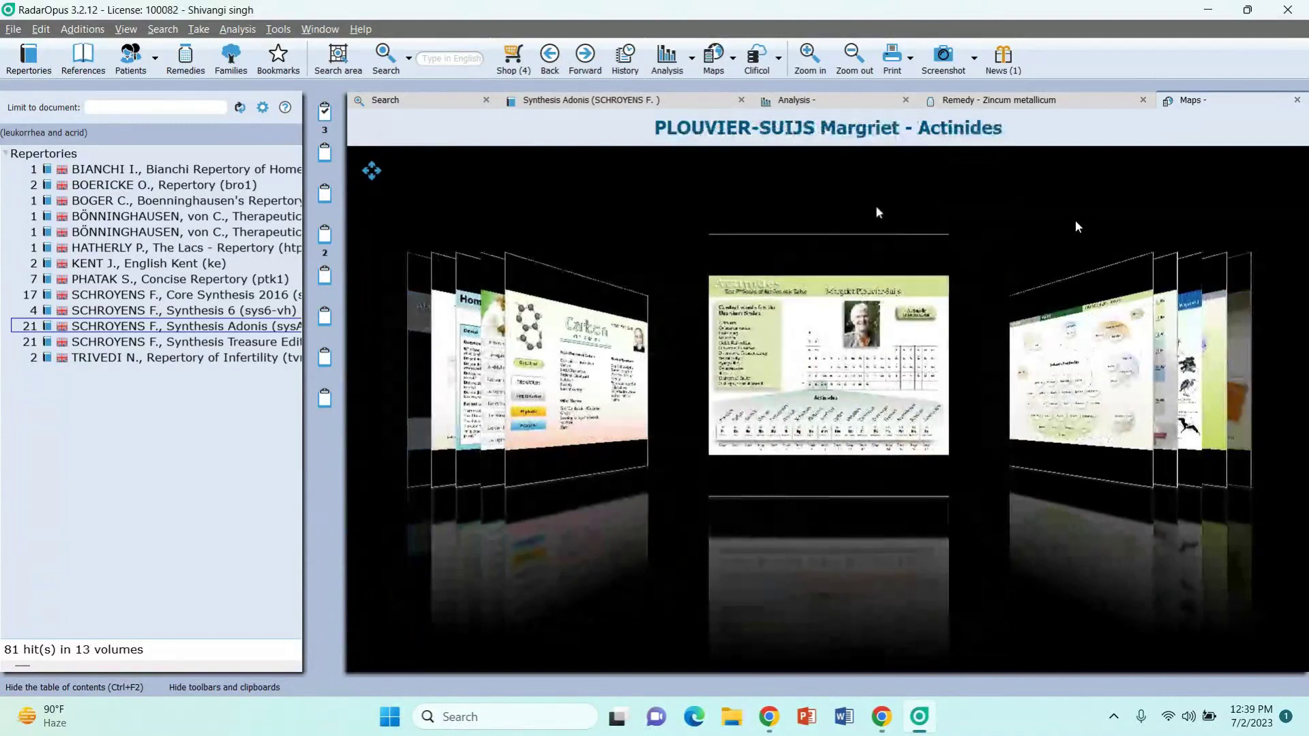
left_click(840, 107)
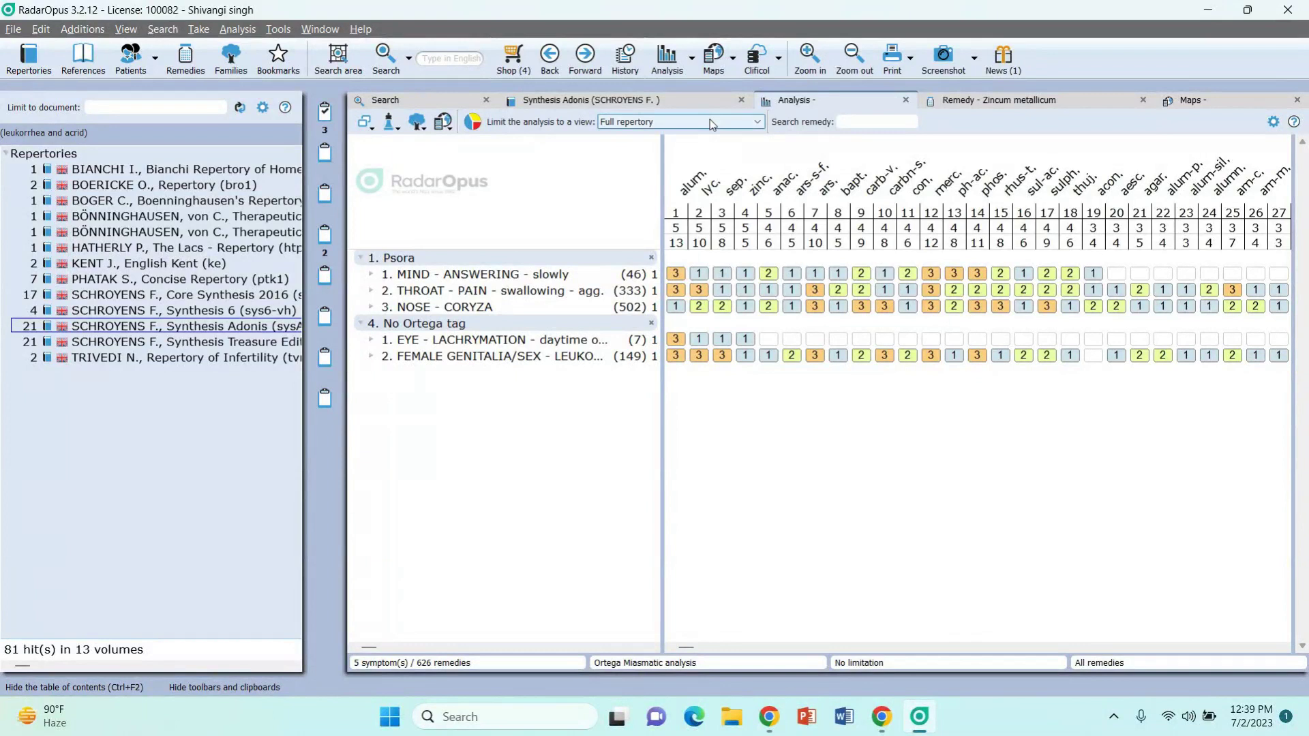
Step: Limit the analysis to Millennium (progressive), then Kent repertory (revised), leaving 240 remedies led by zinc
left_click(757, 123)
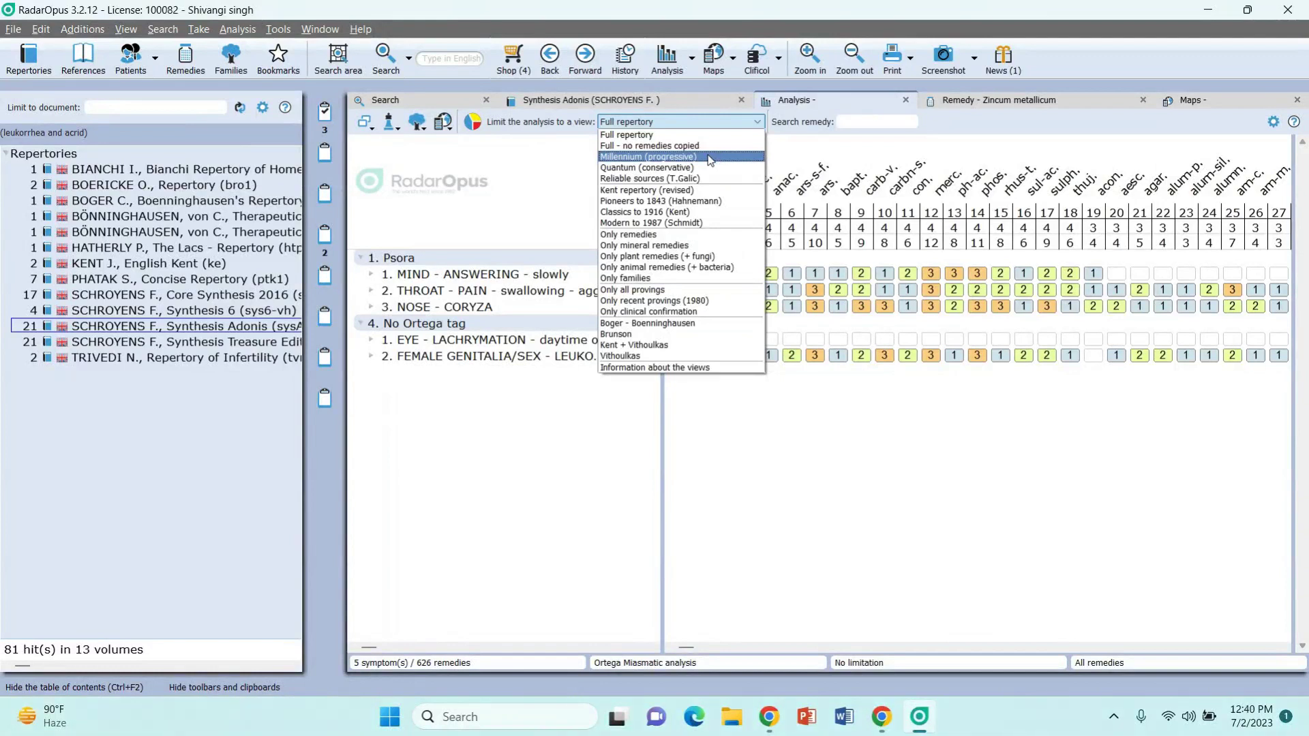
left_click(709, 159)
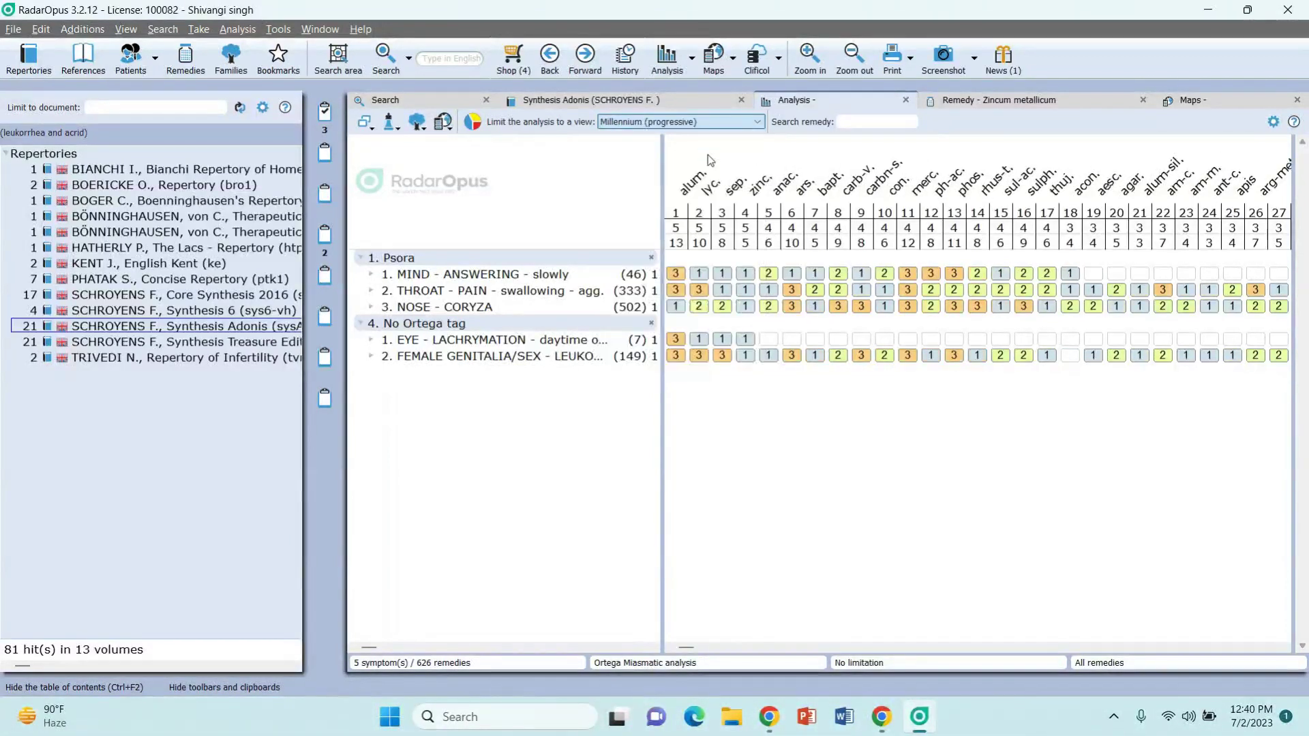
left_click(708, 154)
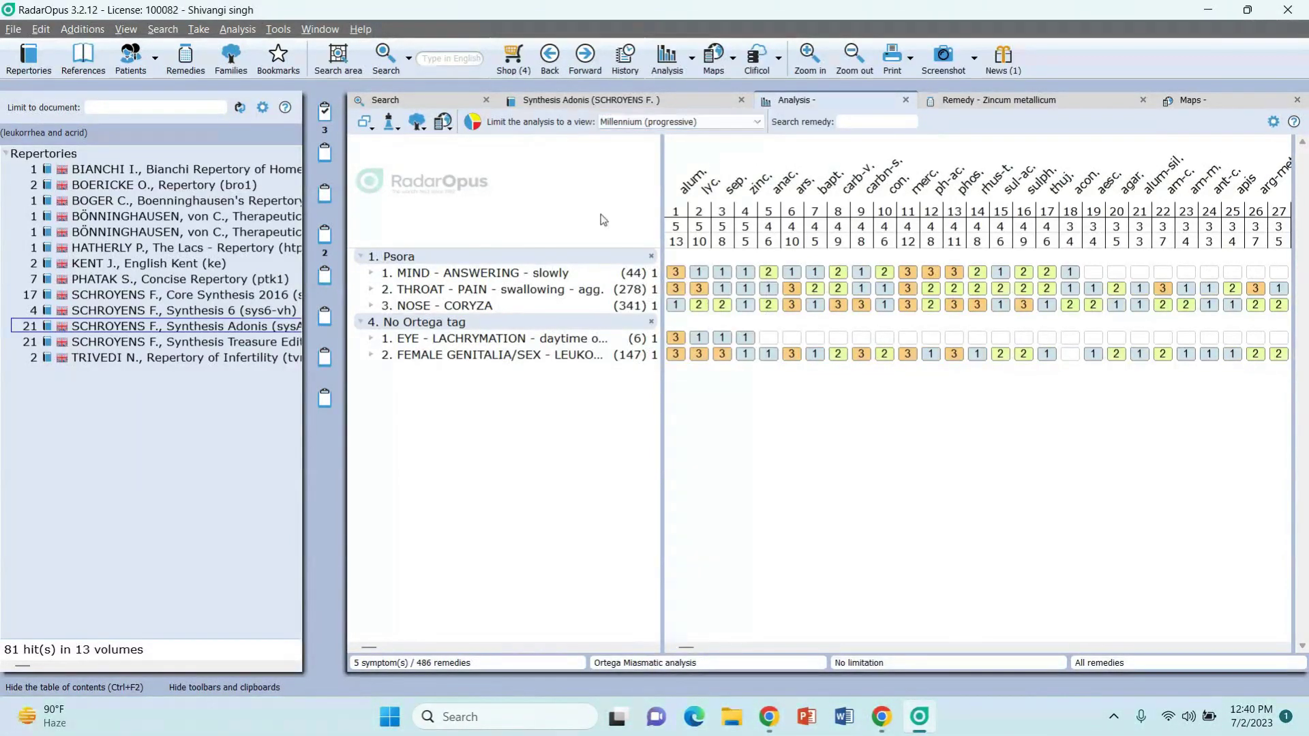
left_click(672, 122)
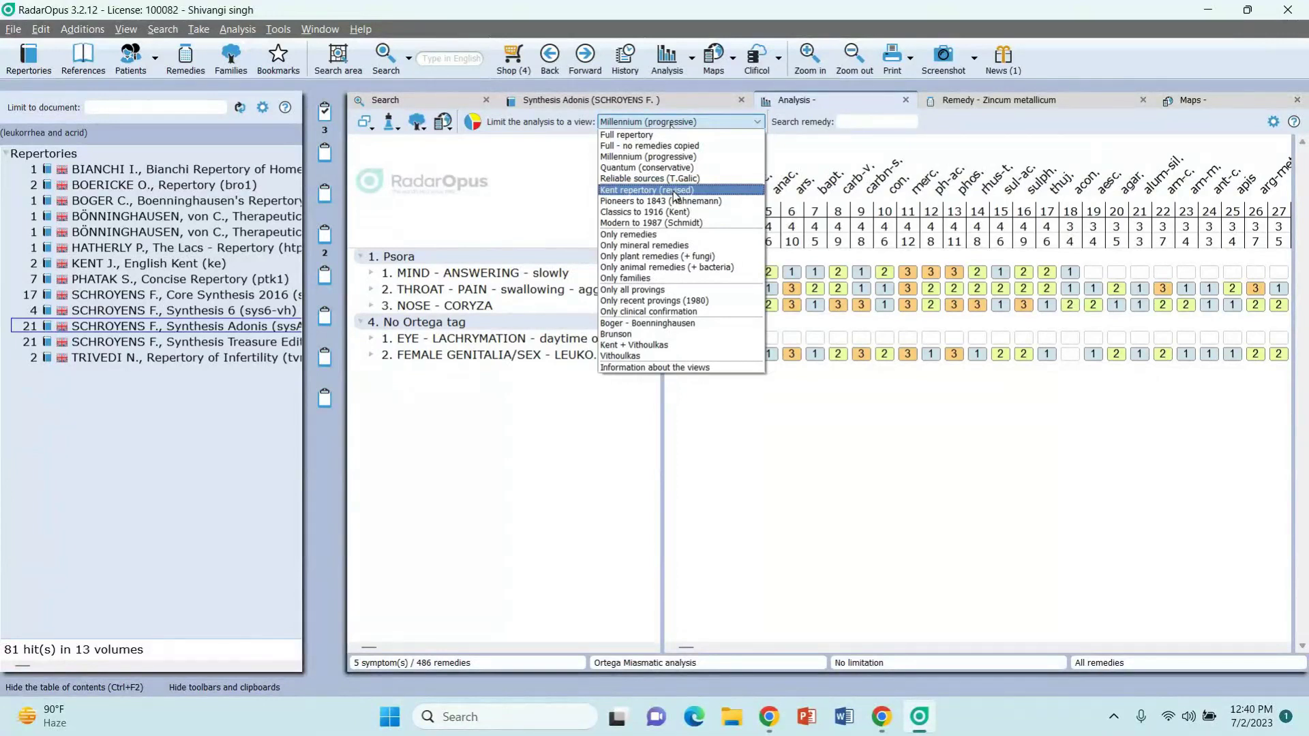
left_click(677, 191)
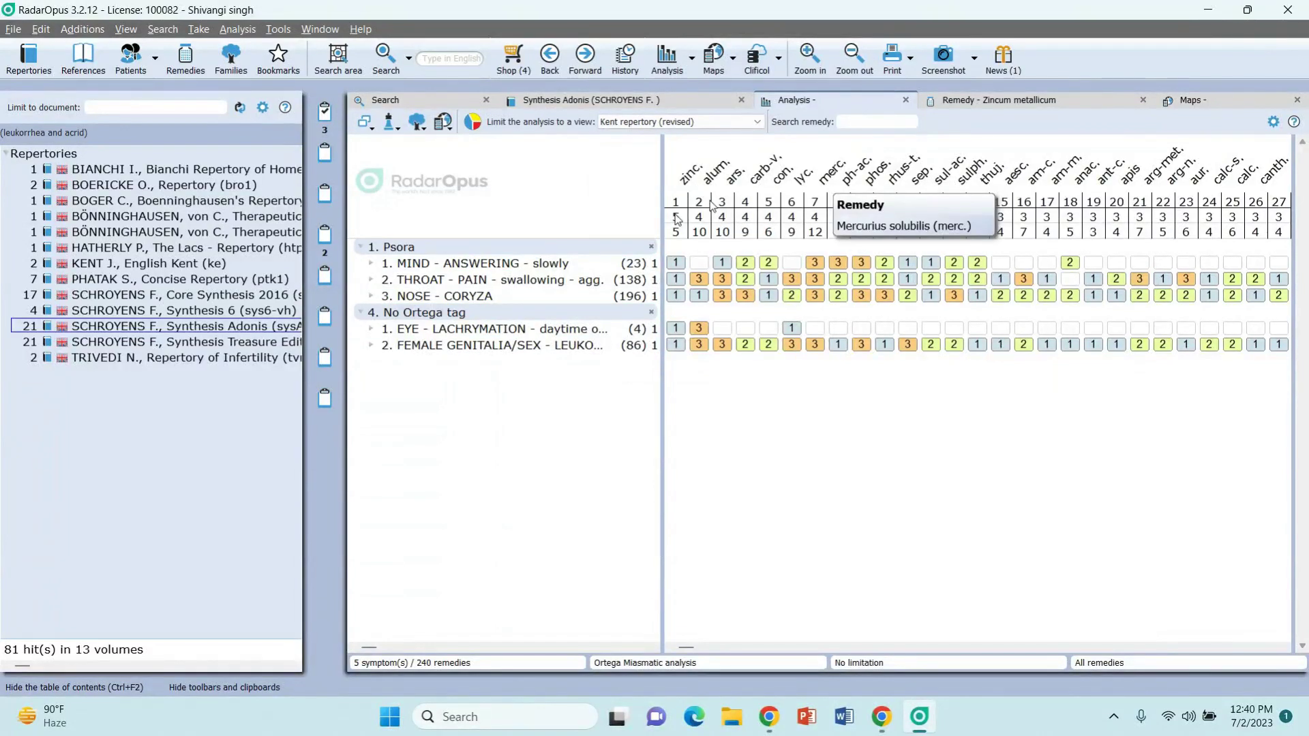
left_click(702, 123)
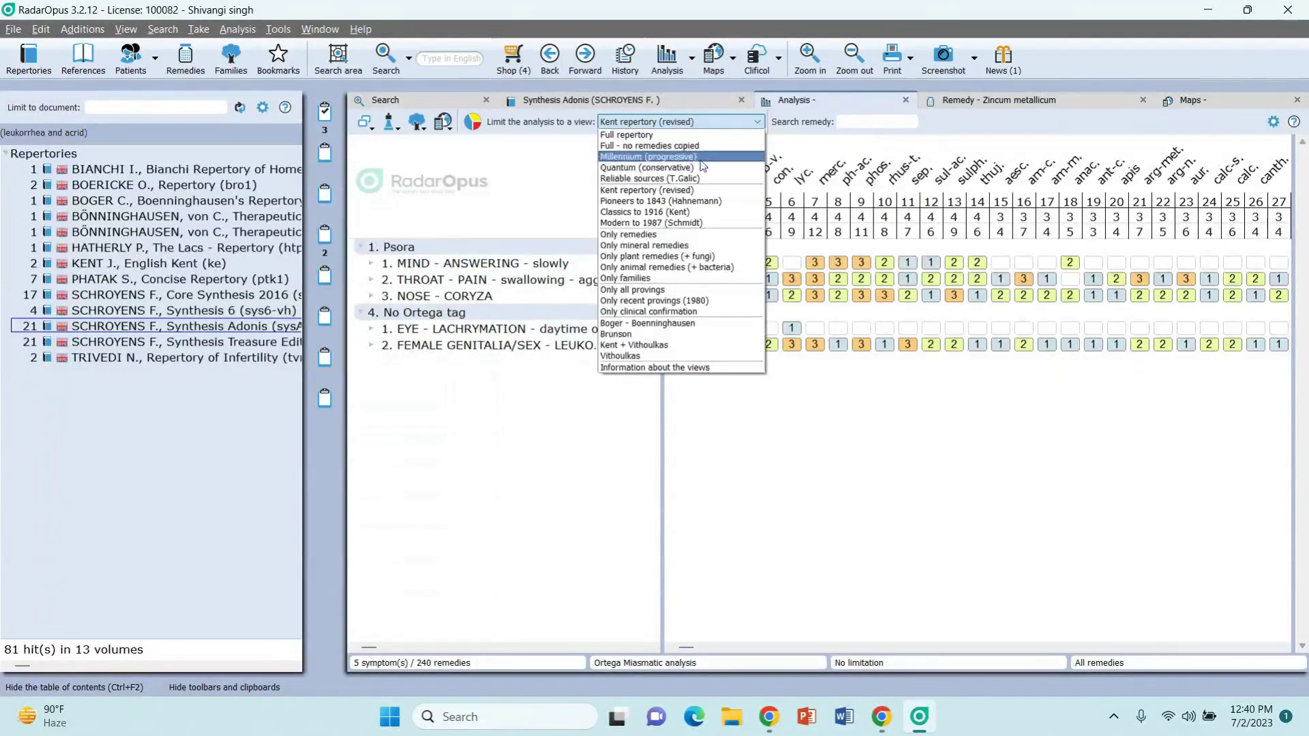
Step: Limit the analysis to Pioneers to 1843 (Hahnemann) and clear the Psora group selection
left_click(703, 202)
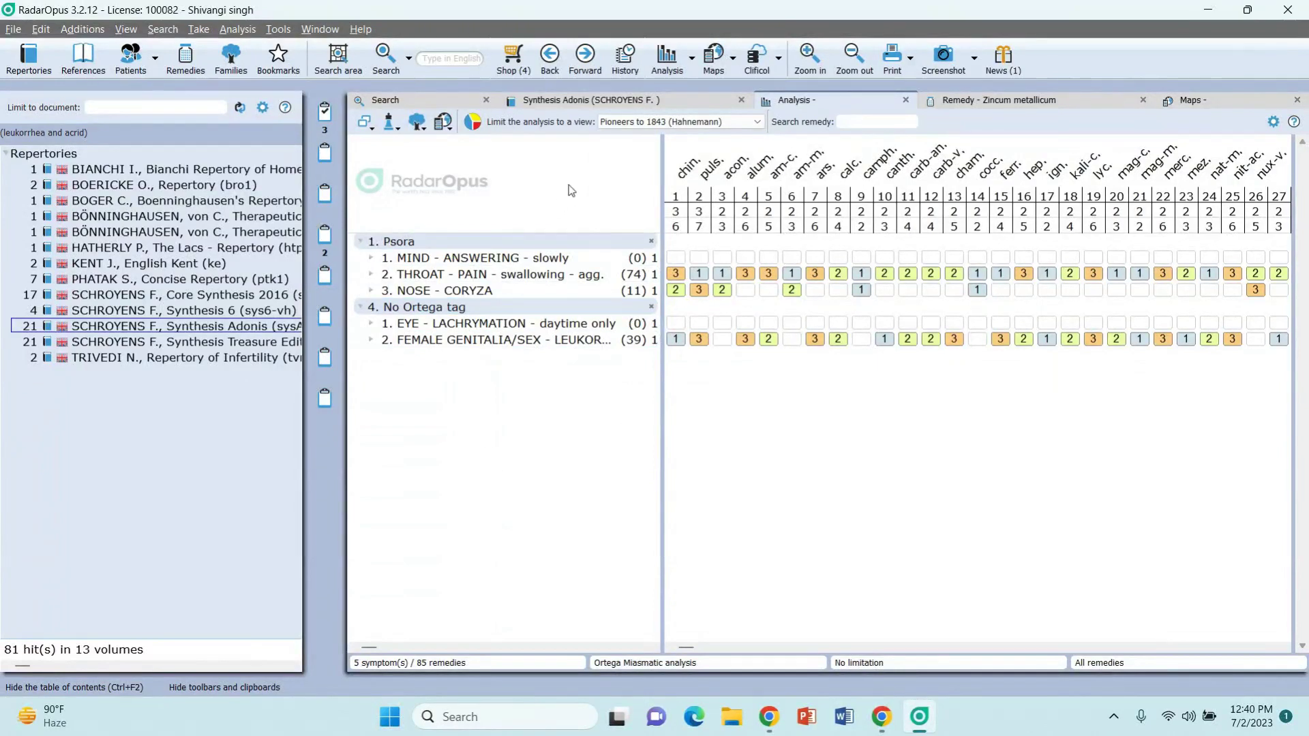
mouse_move(673, 247)
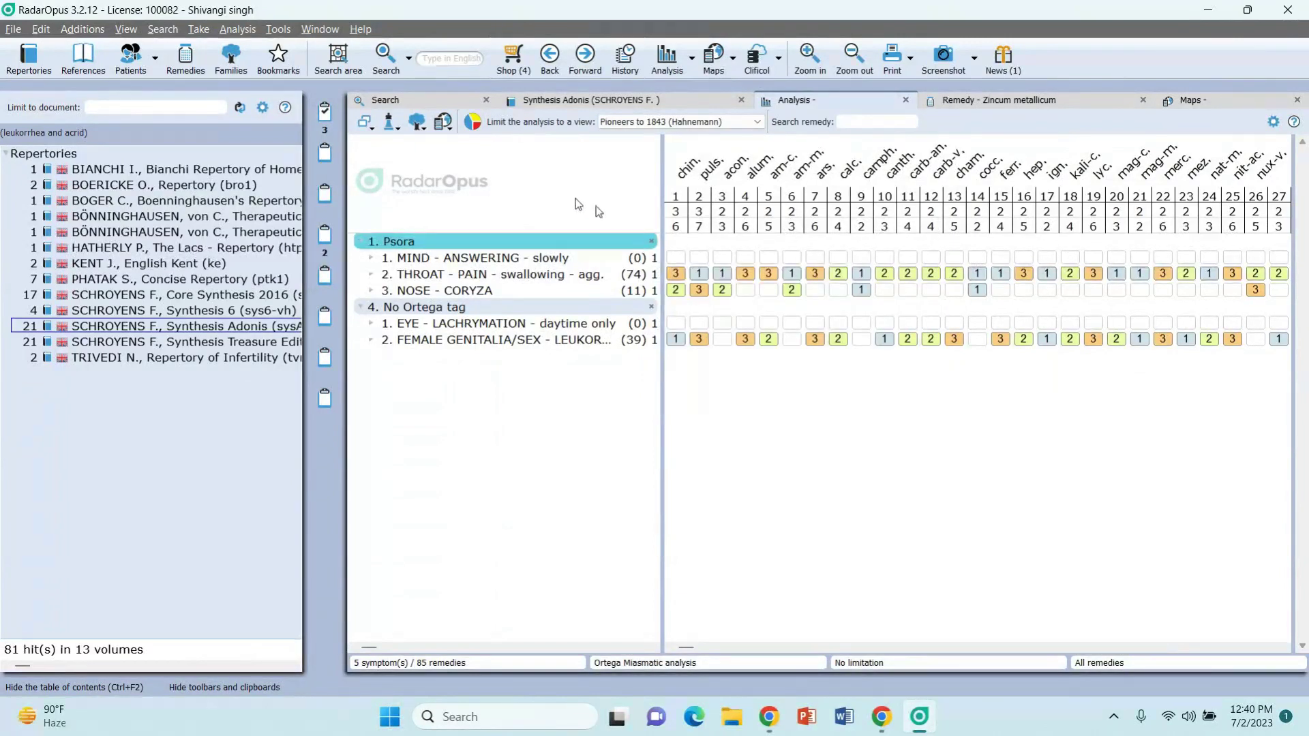
left_click(764, 243)
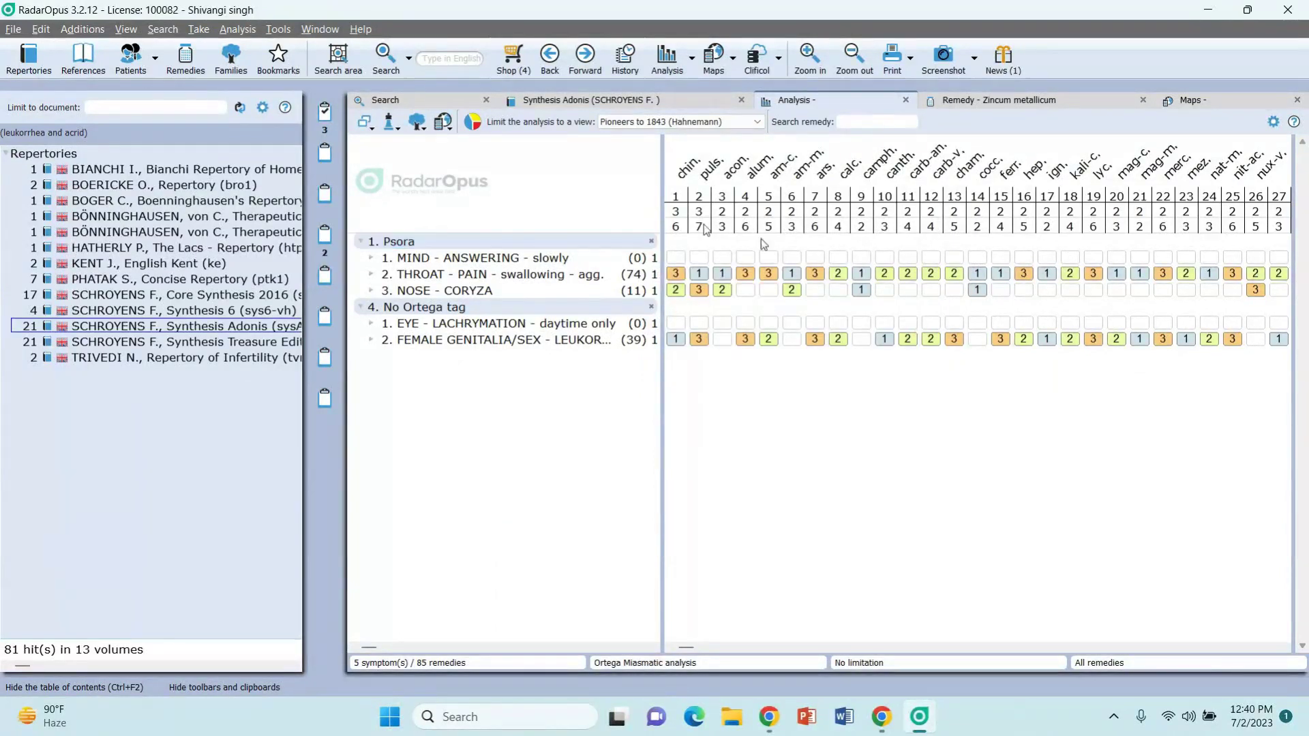
Step: Switch the repertory view to Only plant remedies (+ fungi), leaving 284 remedies led by lyc
left_click(739, 122)
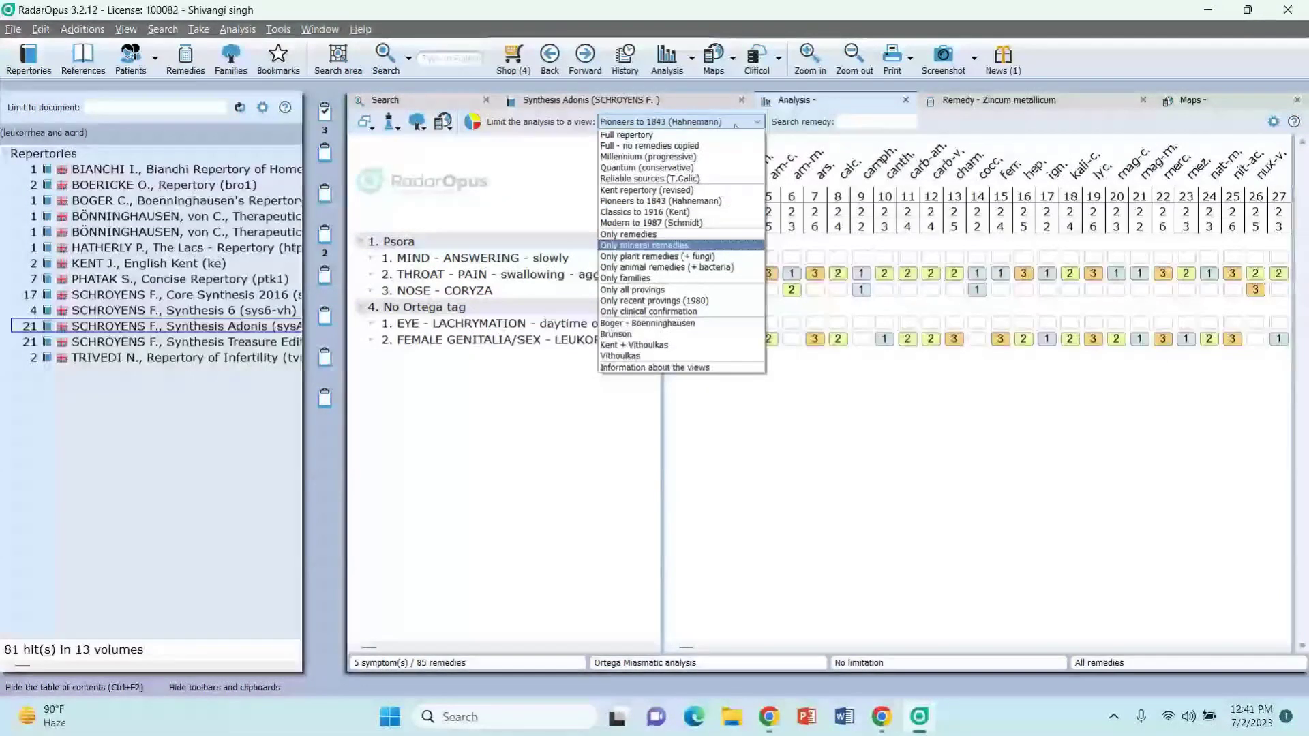
key("Down")
key("Return")
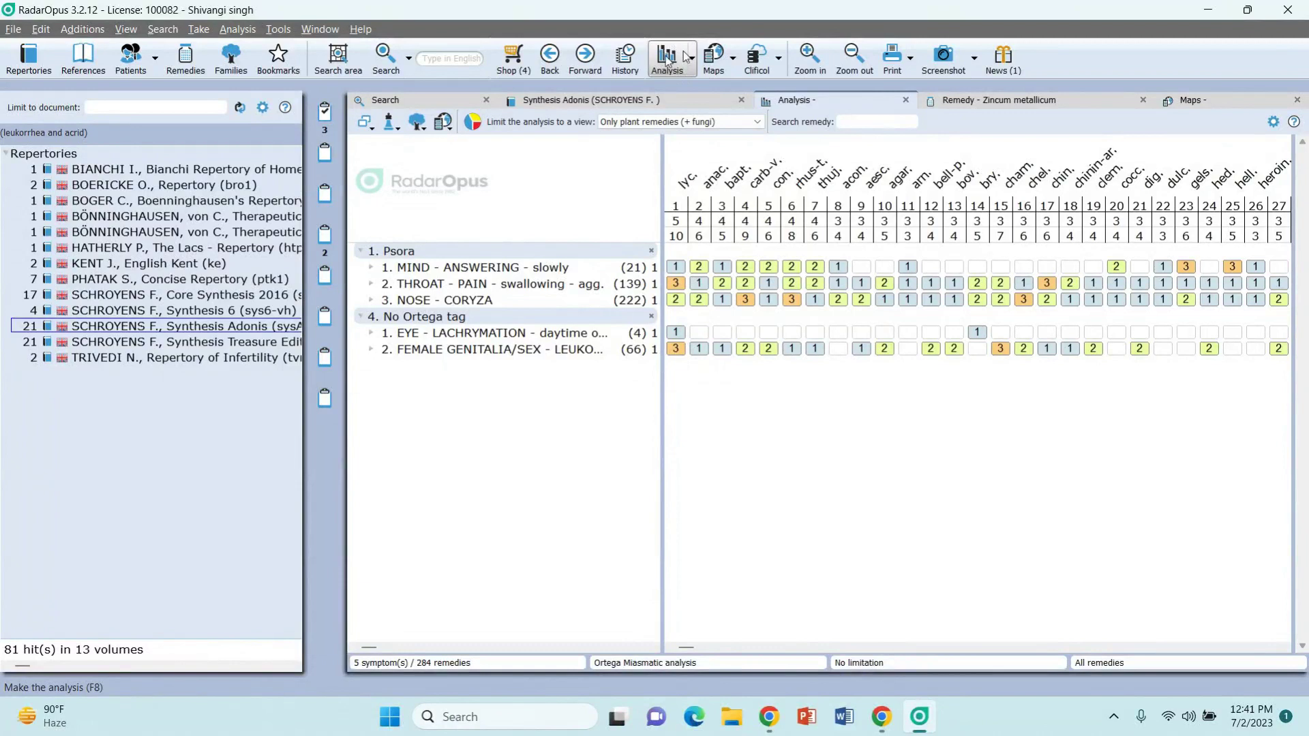
Step: Save the Ortega analysis under a newly named patient, then search that patient's name in the Patients list
left_click(693, 62)
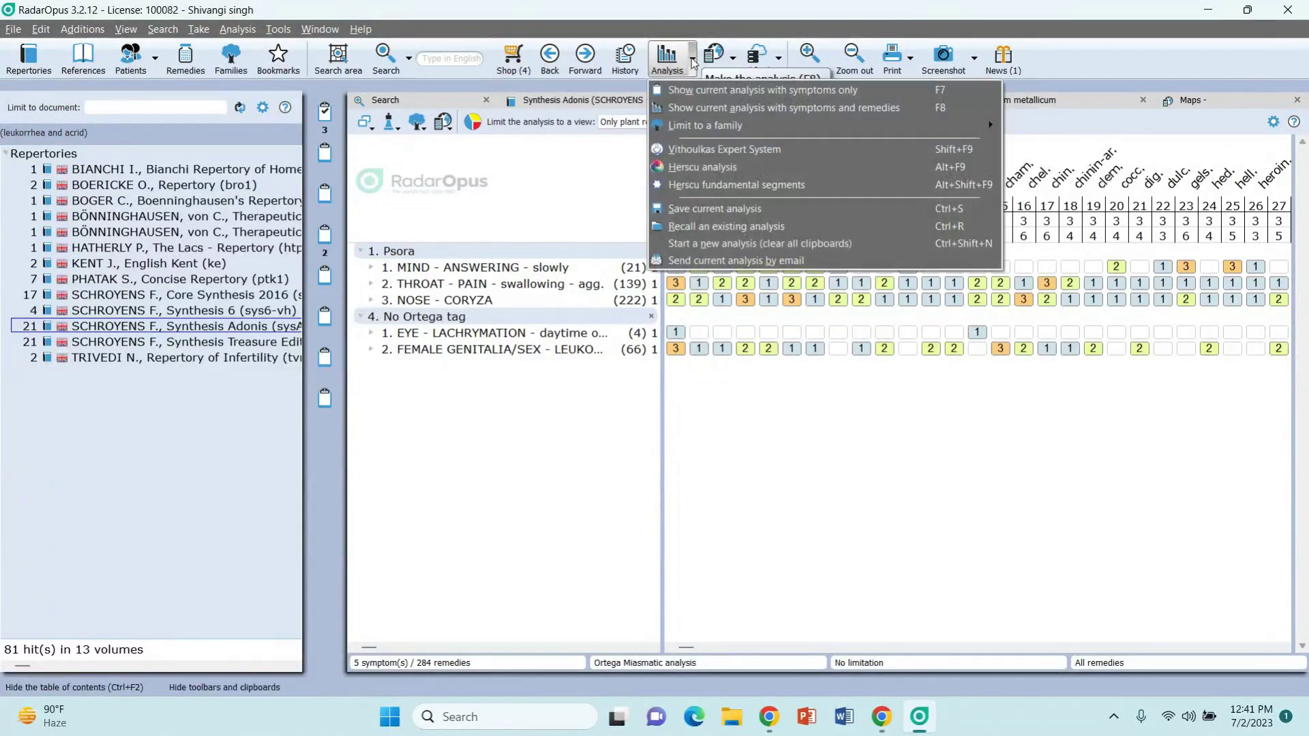
left_click(707, 209)
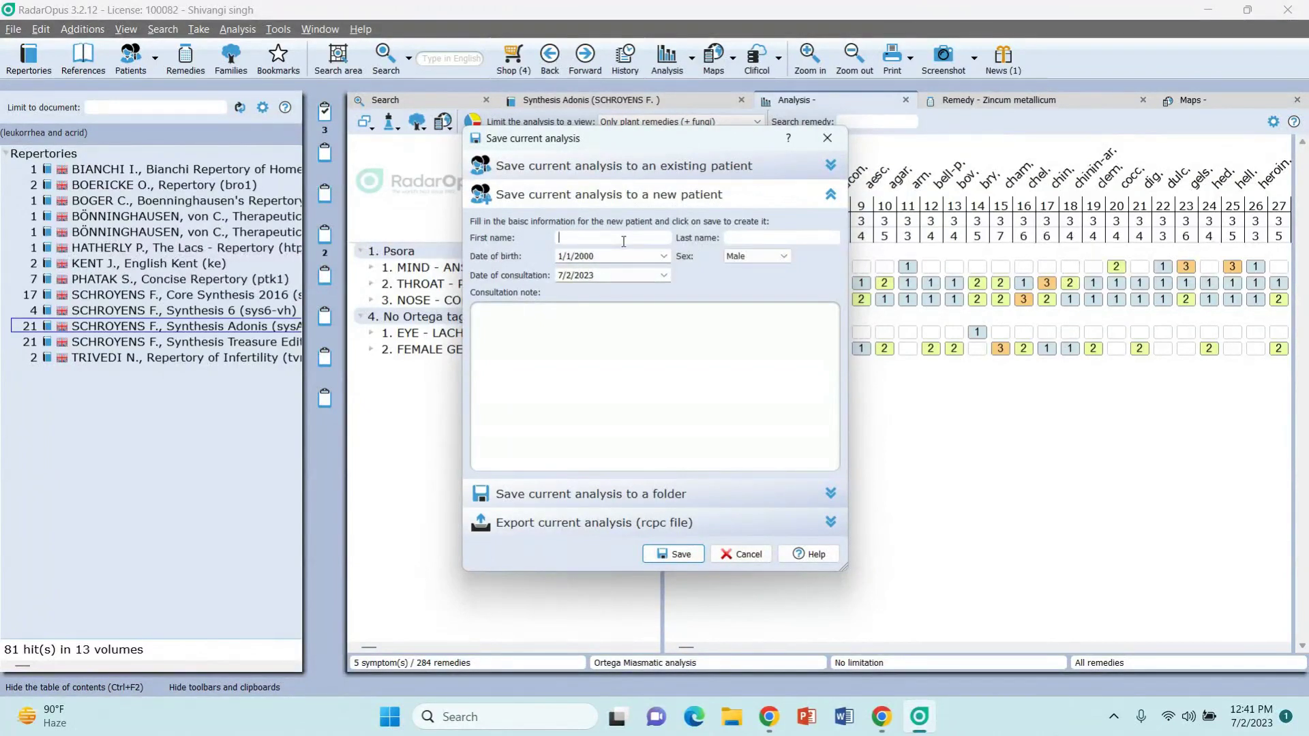
left_click(665, 558)
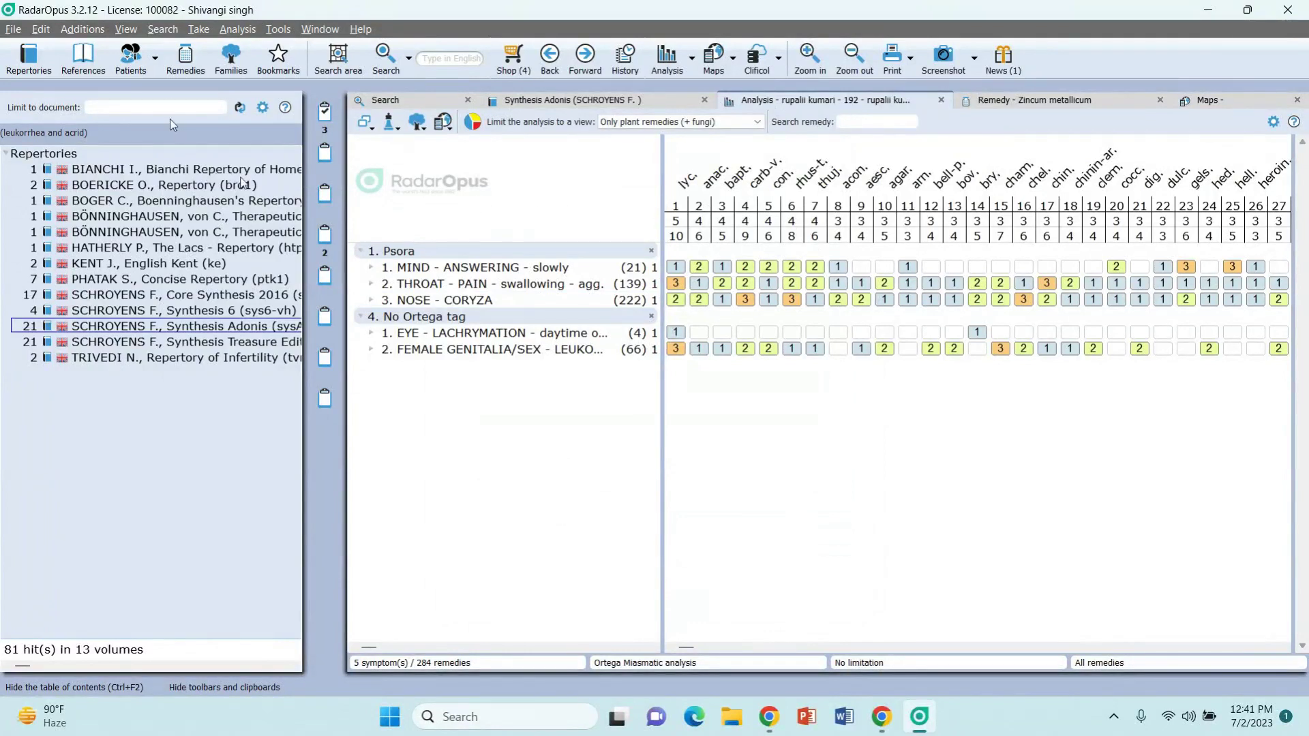
left_click(131, 58)
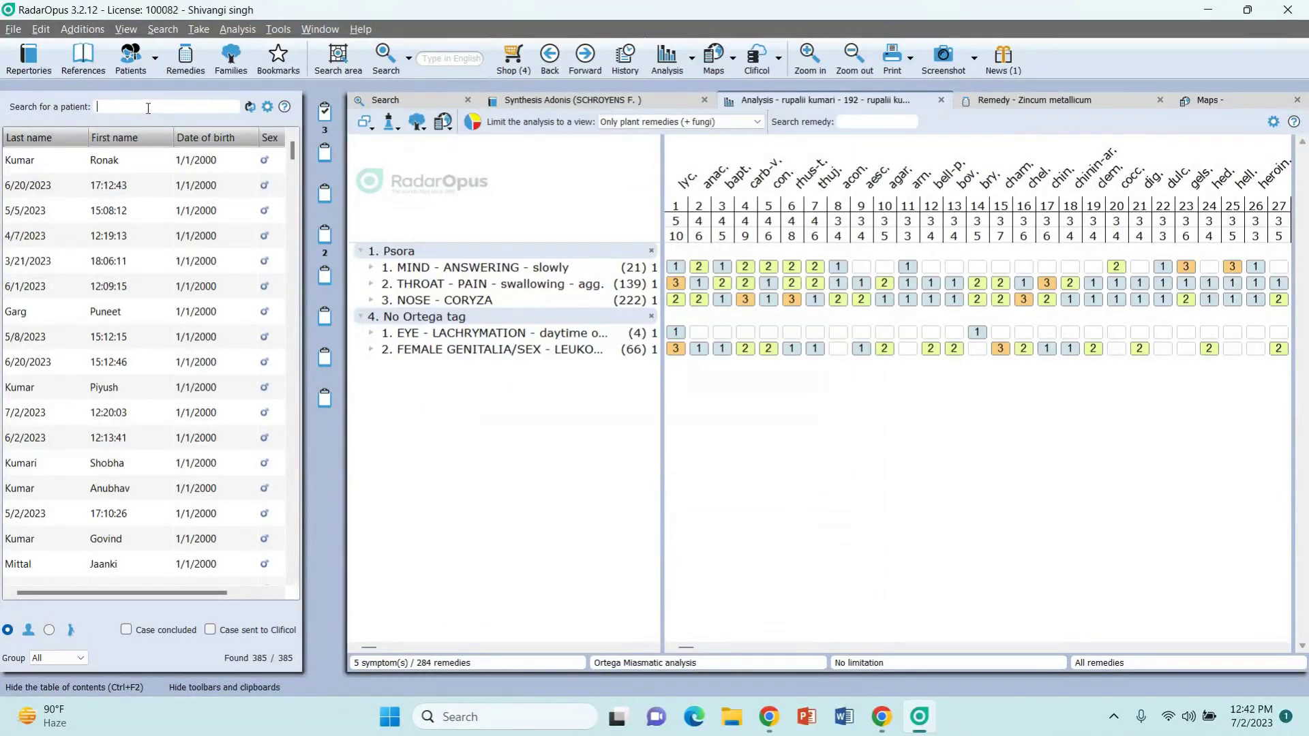
type("rupal")
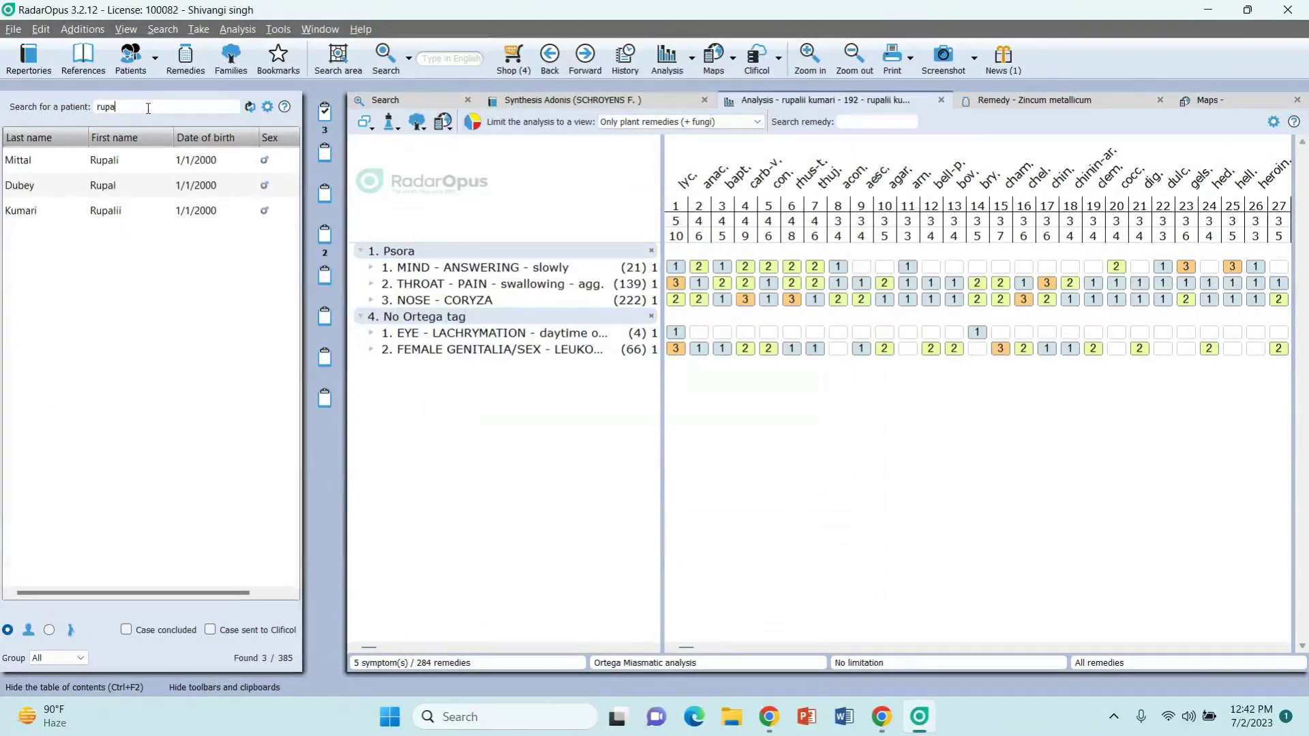
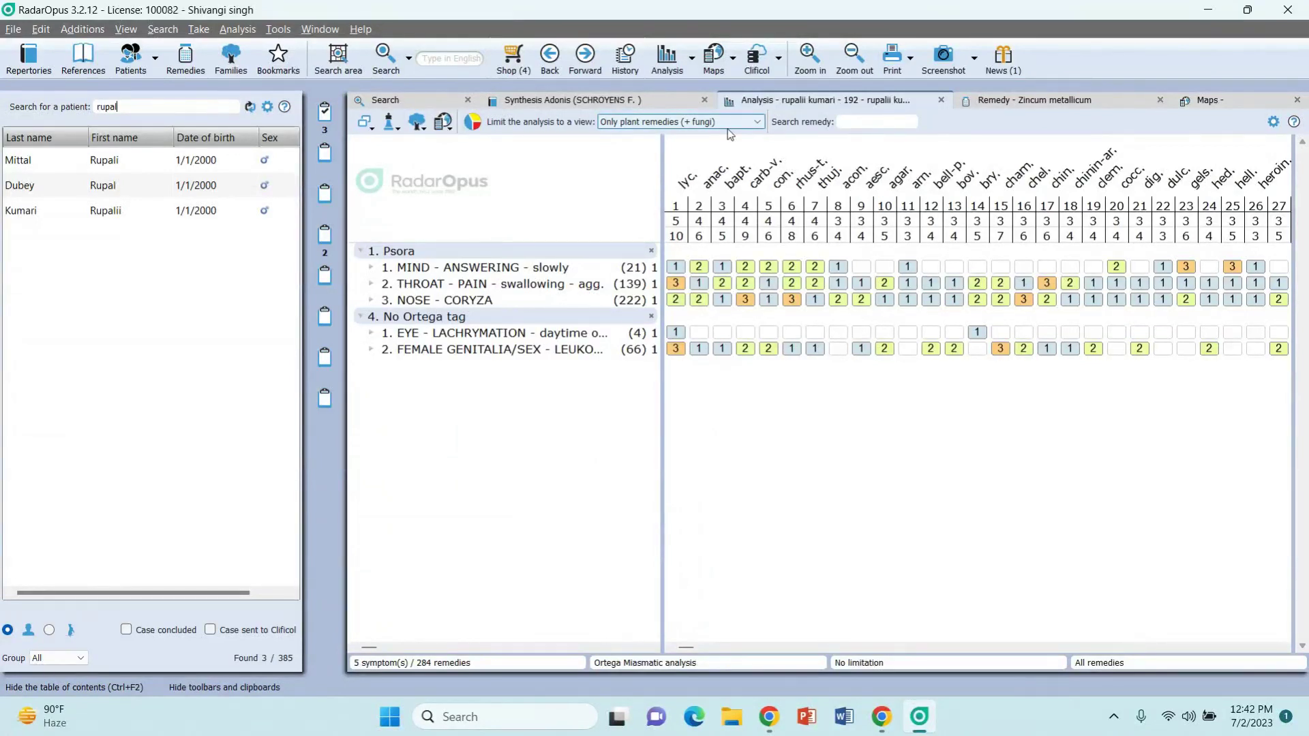
Step: Replace the acrid and leukorrhea search words with 'cancer' and run the search across all repertories
left_click(407, 104)
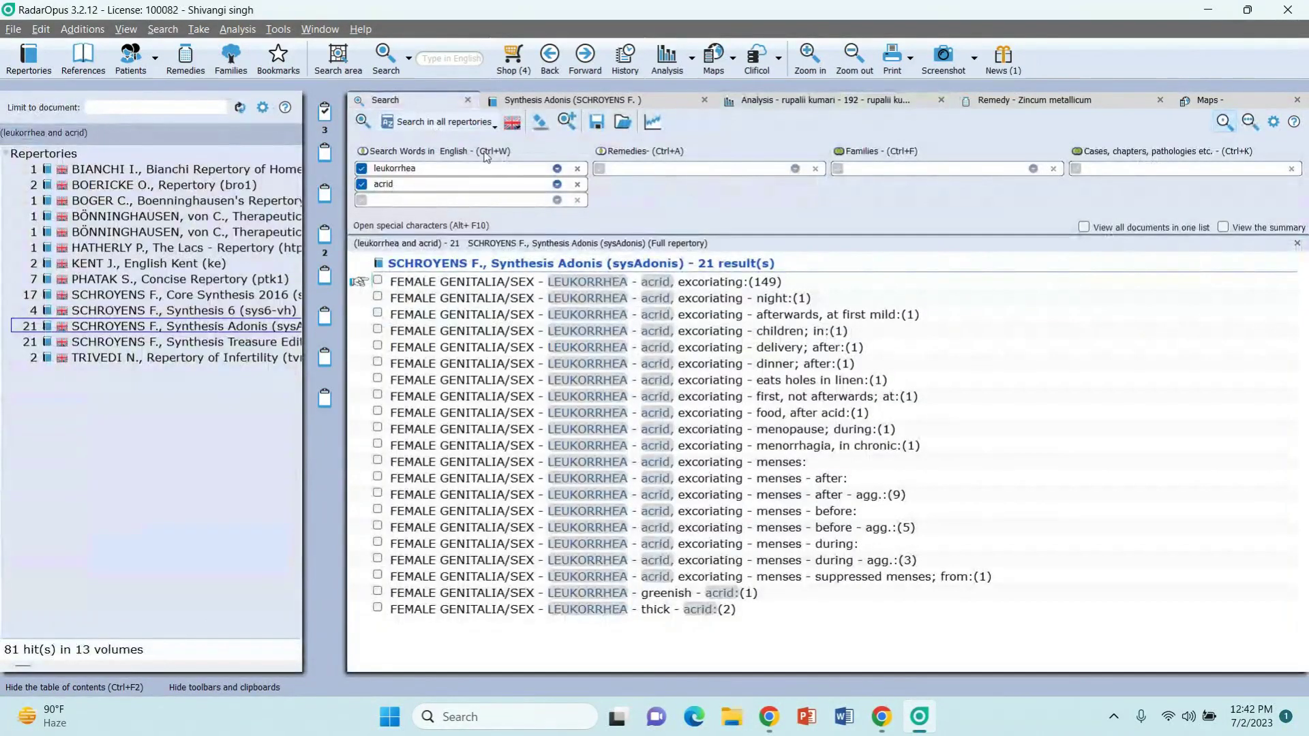
left_click(577, 184)
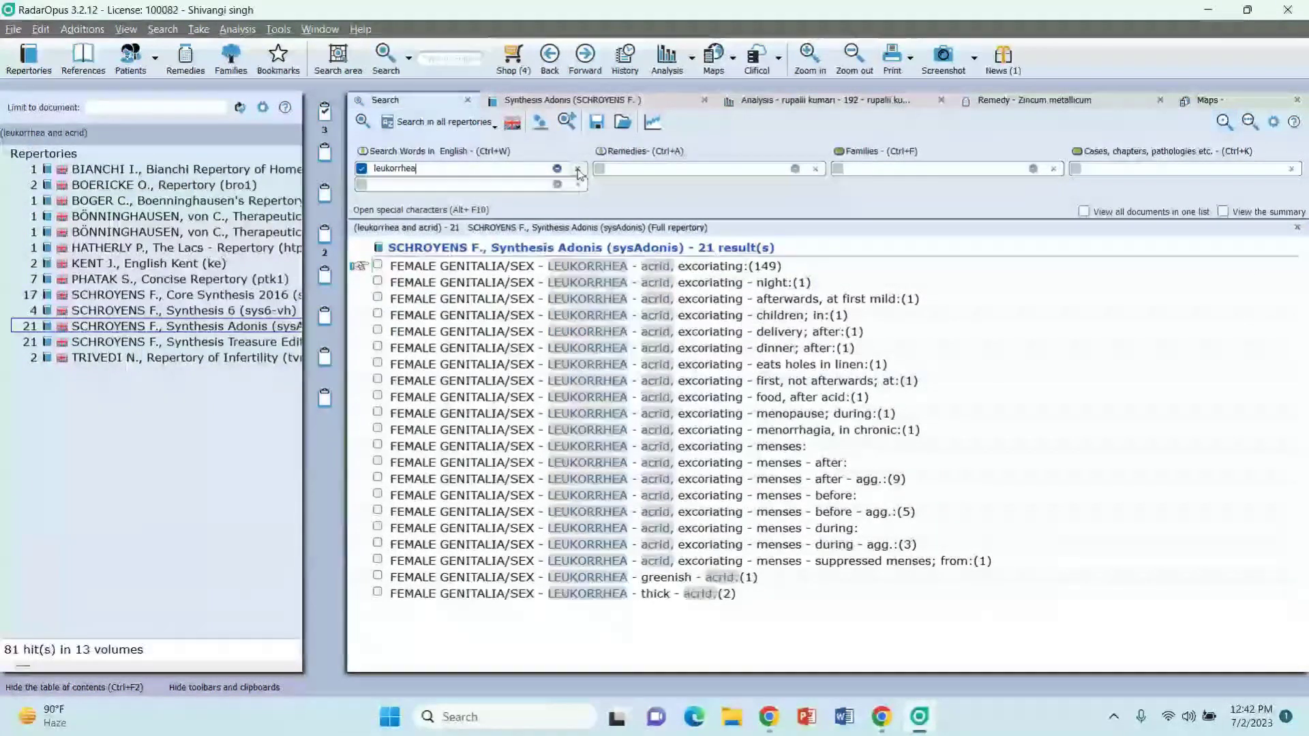
left_click(578, 171)
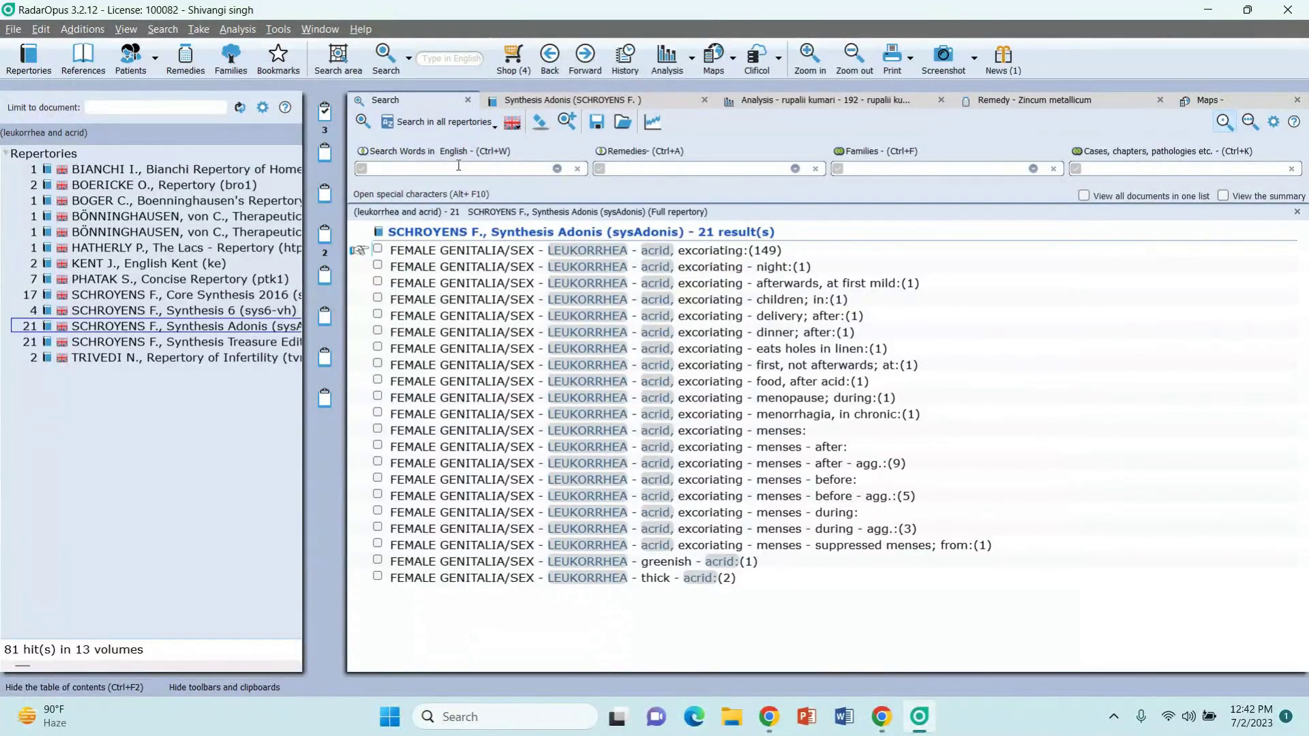
type("cancer")
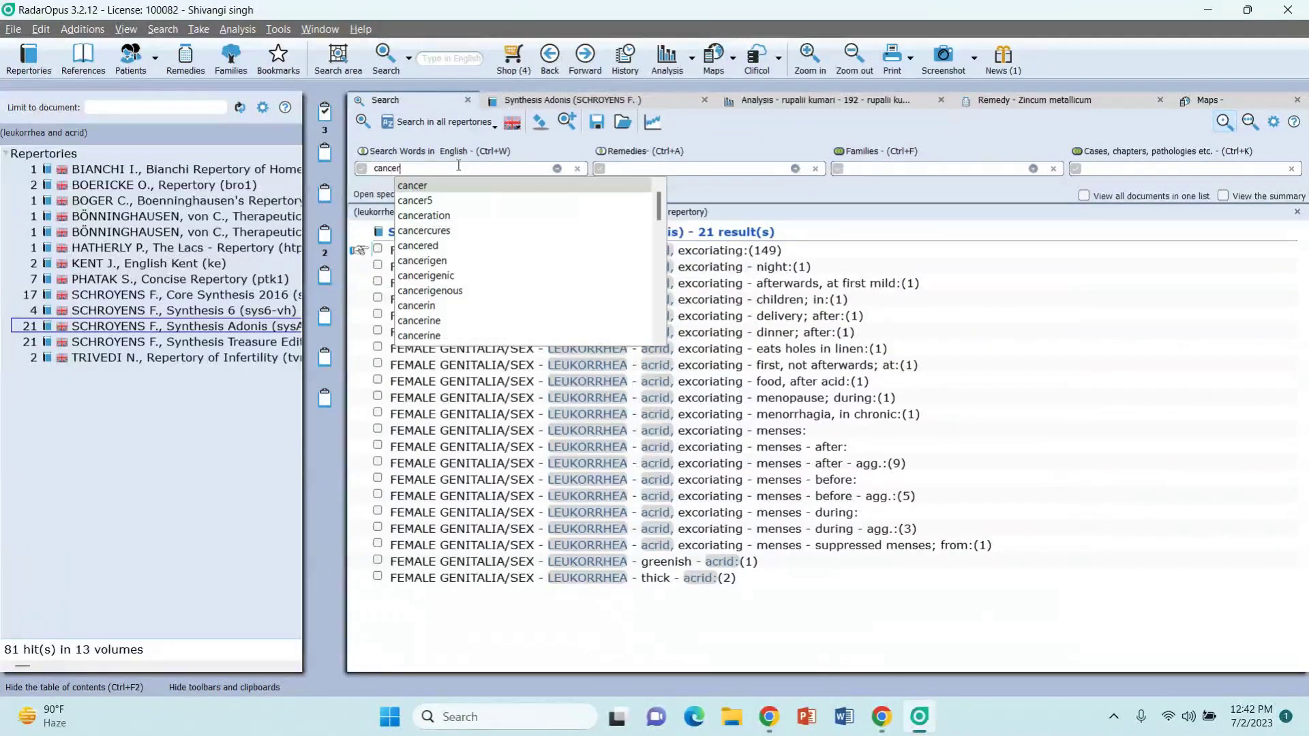
key("Return")
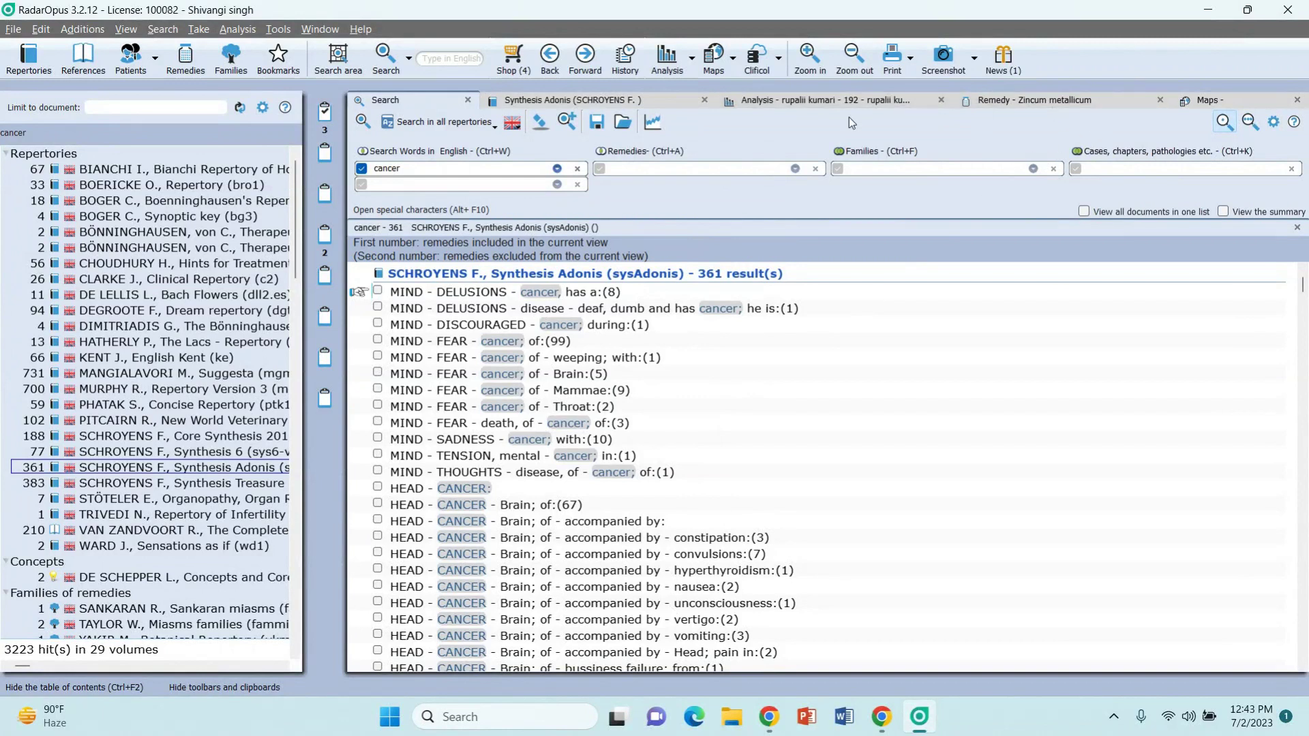
left_click(822, 109)
Step: Limit the analysis to the Full repertory and return to the cancer search results
left_click(675, 122)
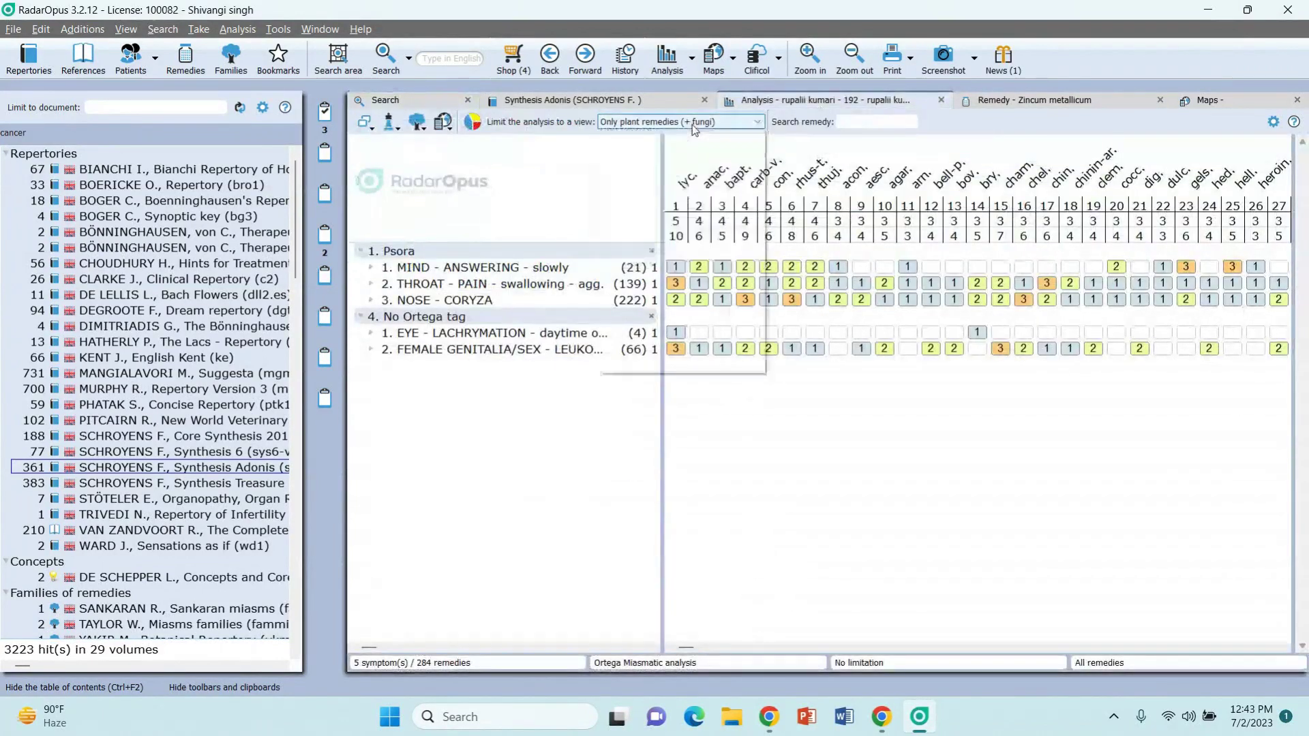
left_click(654, 134)
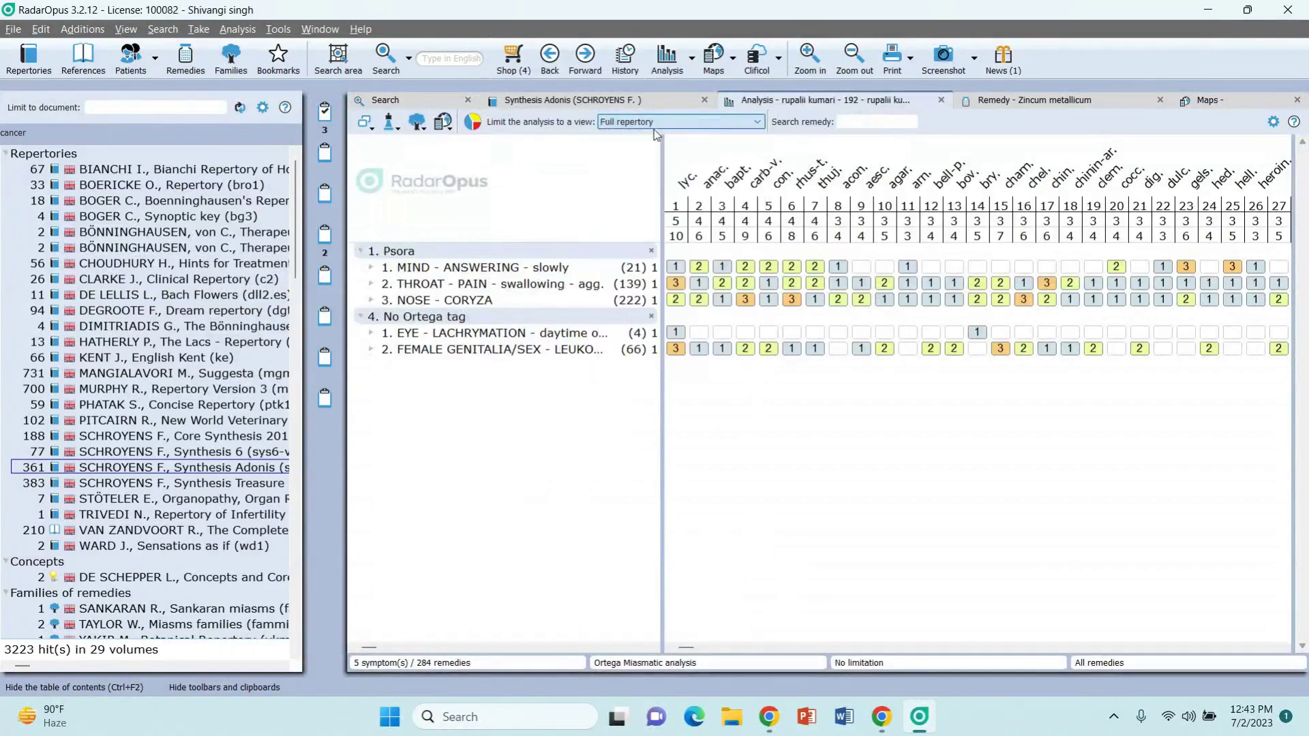
left_click(423, 105)
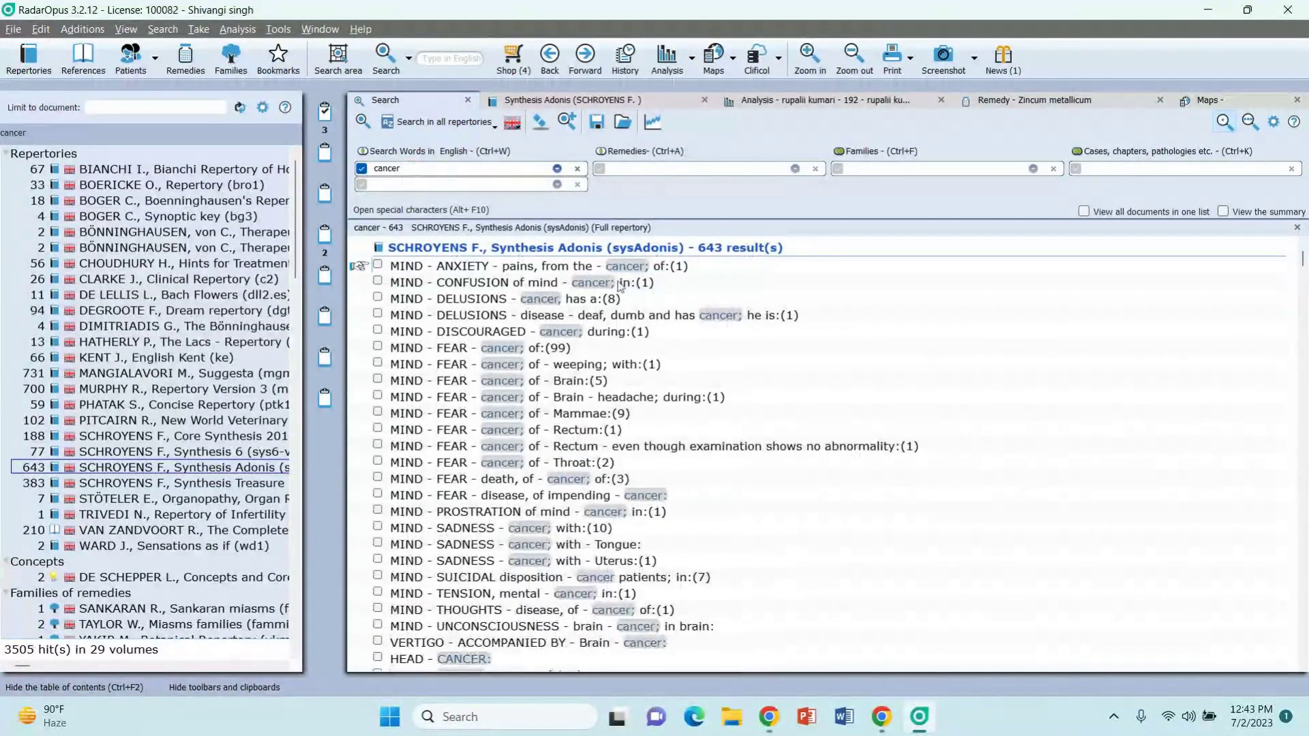
Step: Browse the cancer results and show those from the Homotoxicology repertory
scroll(559, 612, "down", 1)
scroll(559, 613, "down", 15)
scroll(559, 613, "down", 8)
scroll(559, 612, "up", 10)
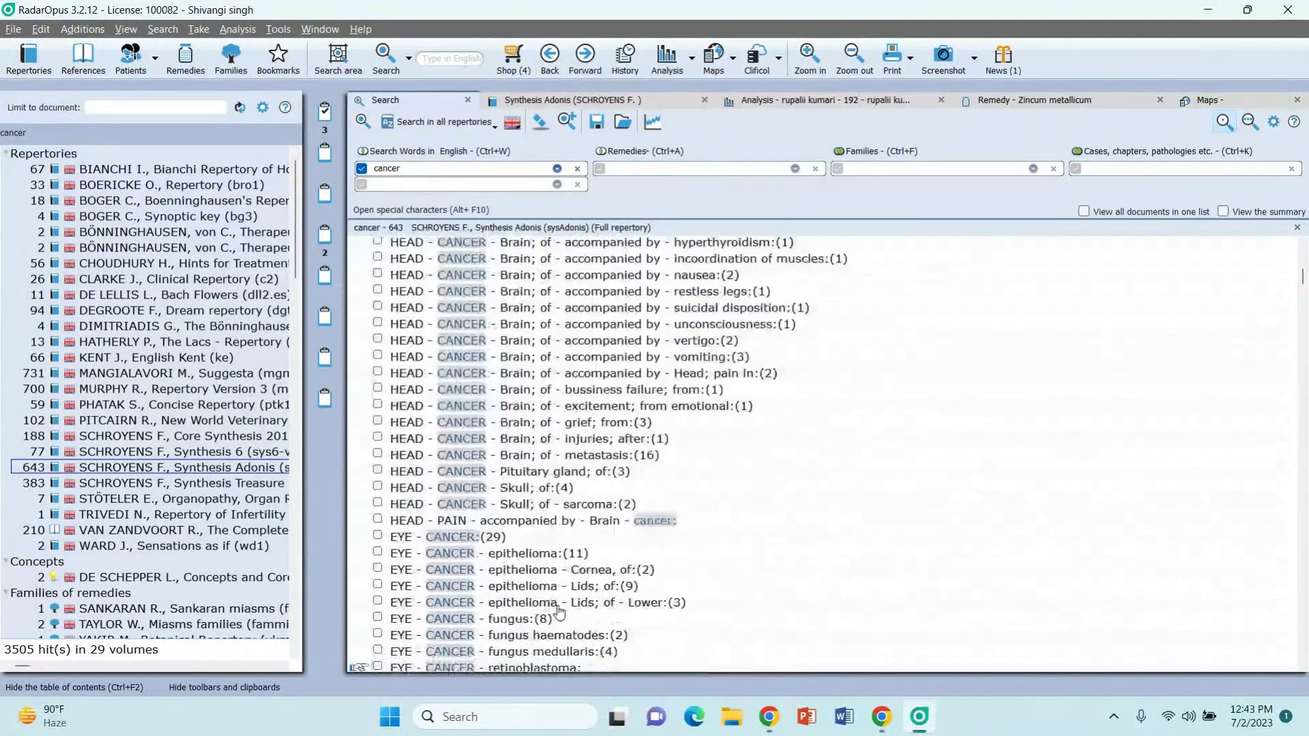
scroll(559, 612, "up", 10)
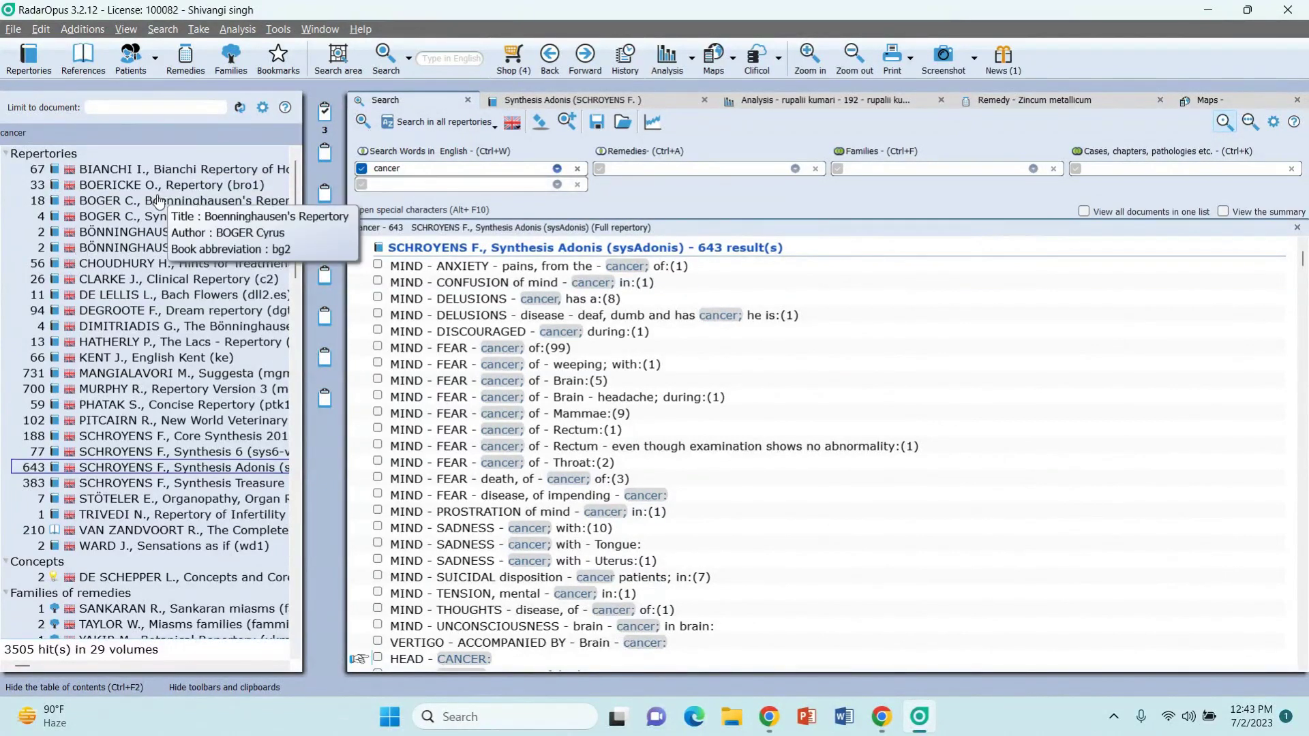
left_click(131, 177)
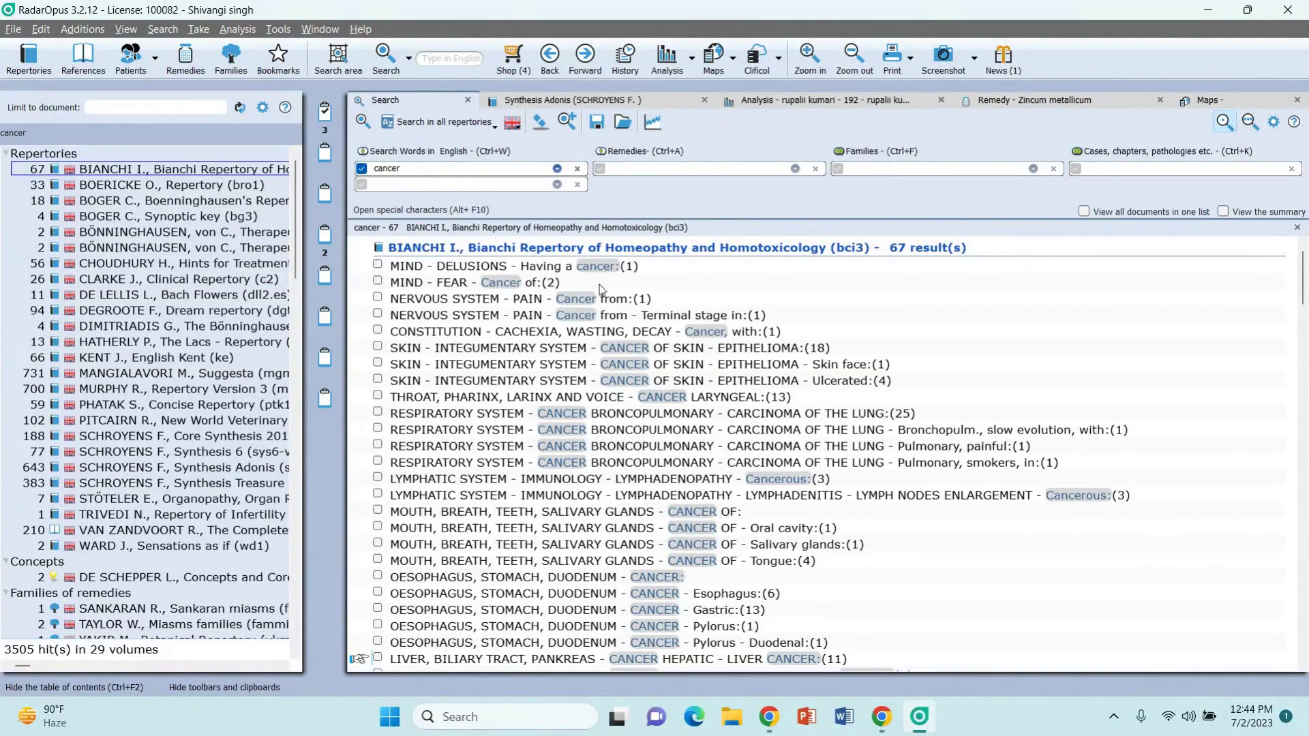
Step: Show the 56 cancer results from Hints for Treatment of Cancer
scroll(617, 440, "down", 3)
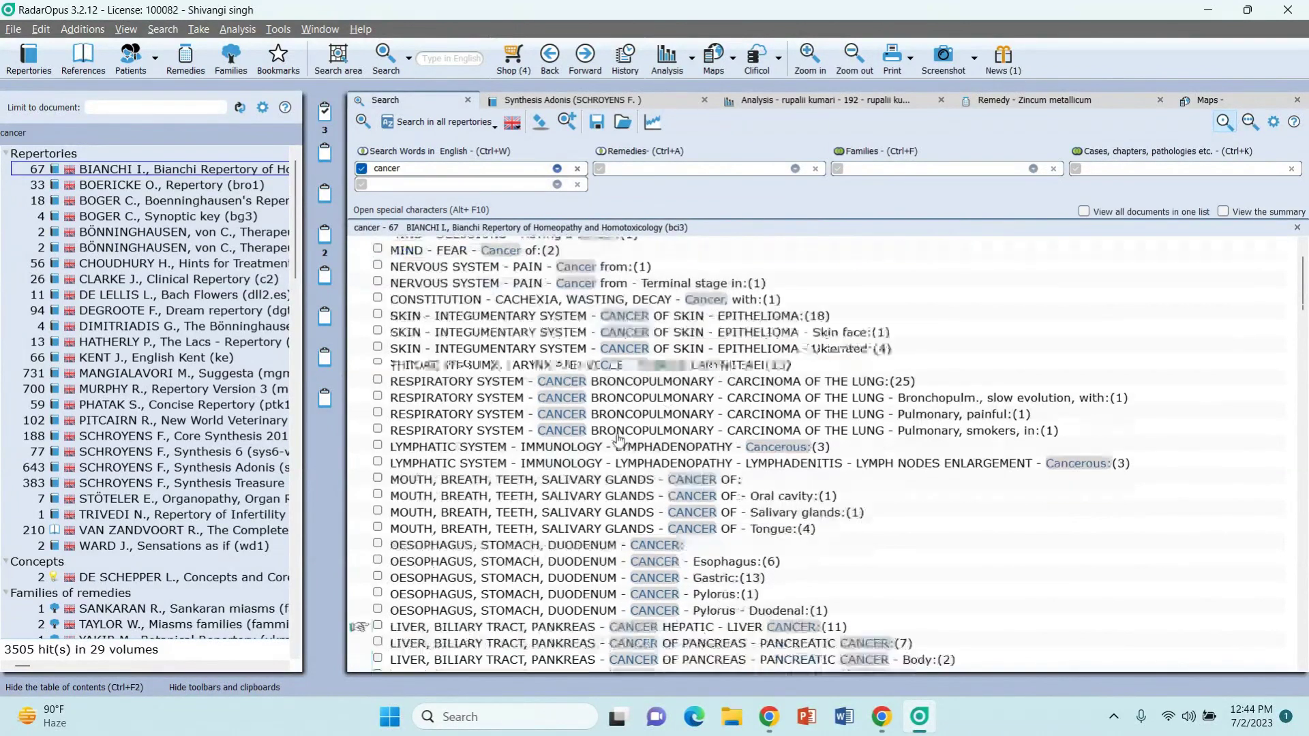
scroll(619, 440, "down", 1)
scroll(619, 440, "up", 4)
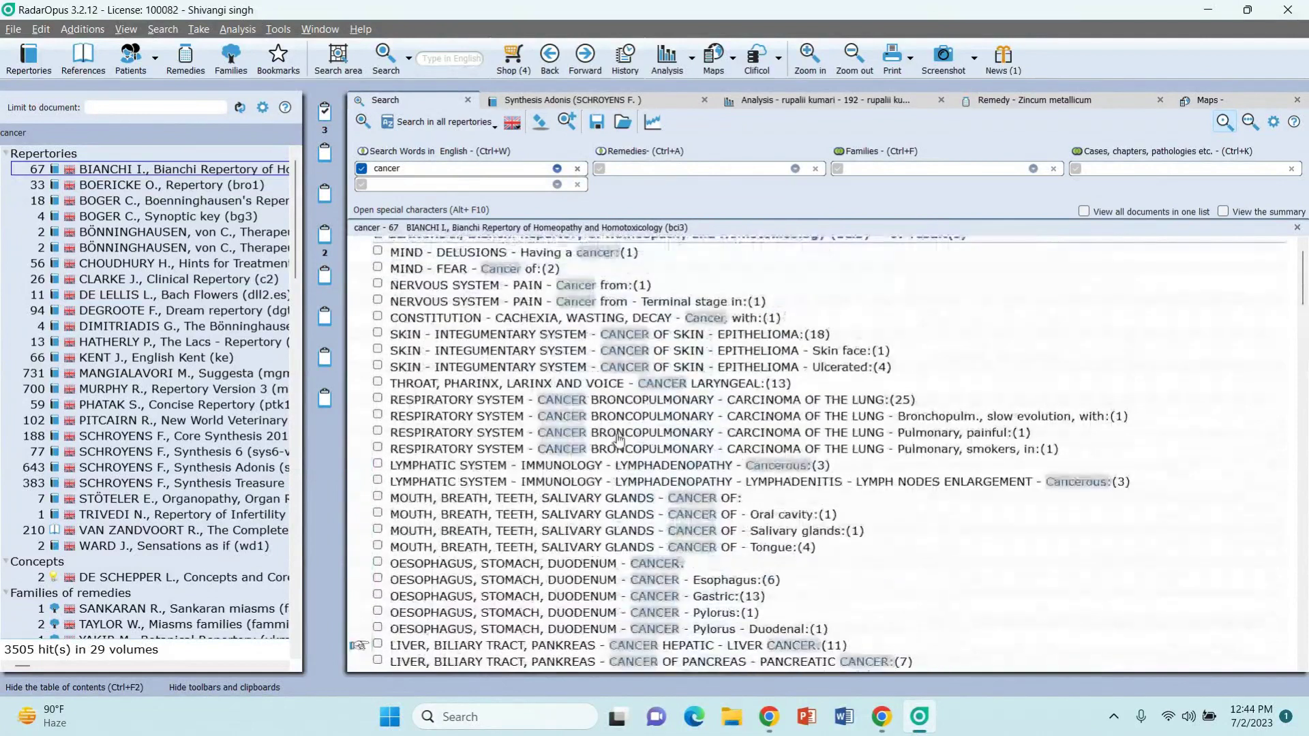
left_click(128, 265)
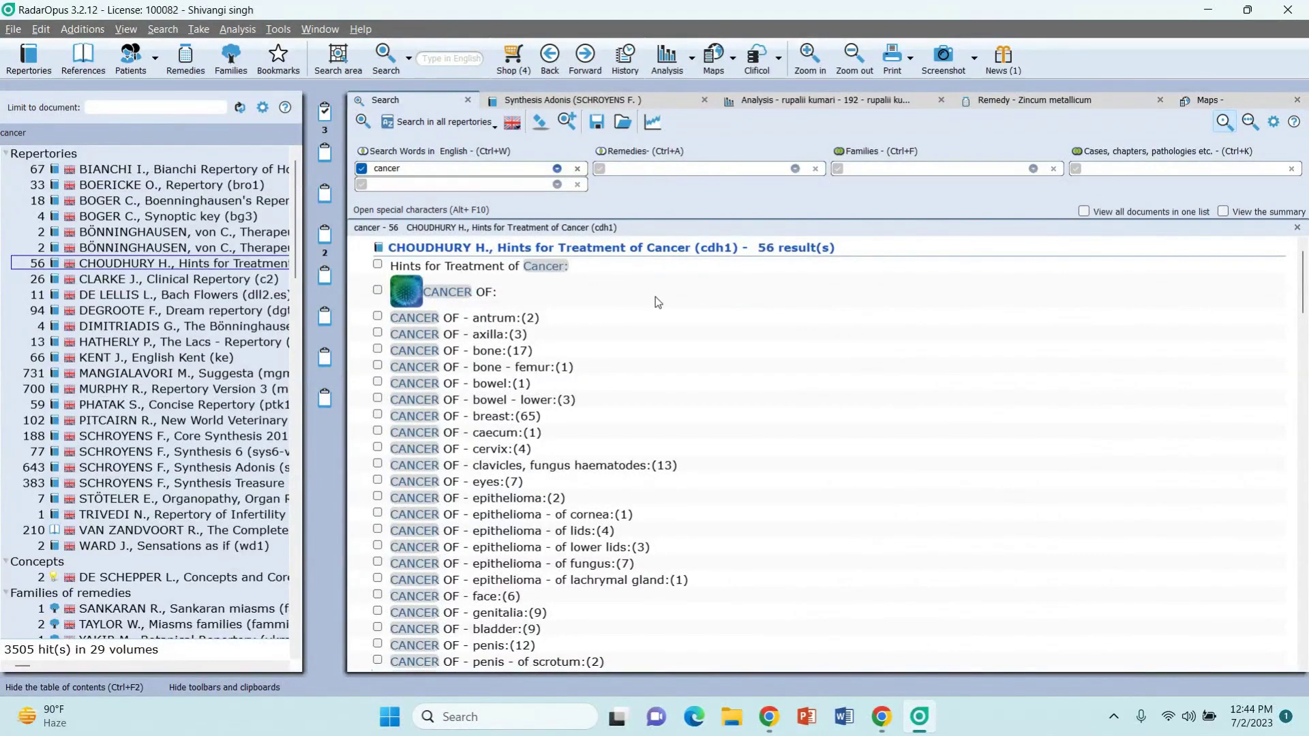
scroll(629, 419, "down", 3)
scroll(629, 424, "up", 3)
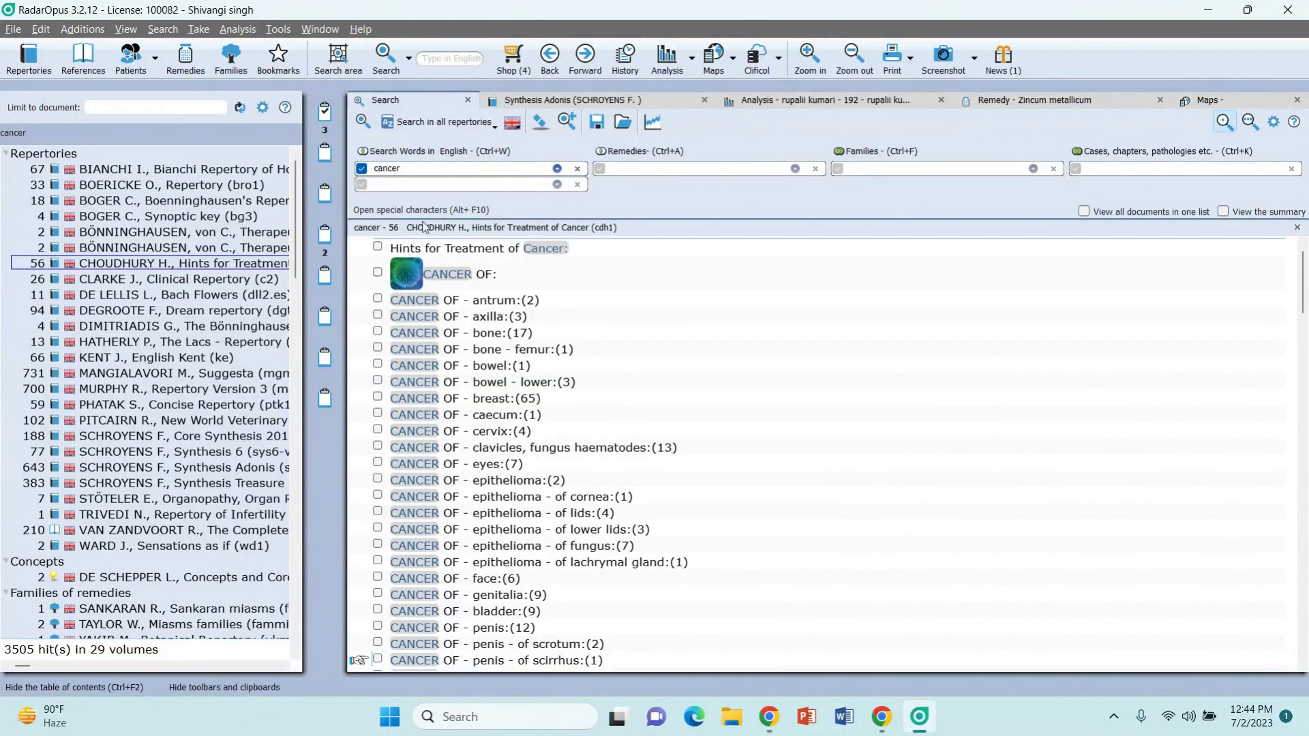
left_click(401, 169)
Step: Filter the cancer search to rubrics containing Sulphur ('sulph.')
left_click(654, 170)
type("sulph.")
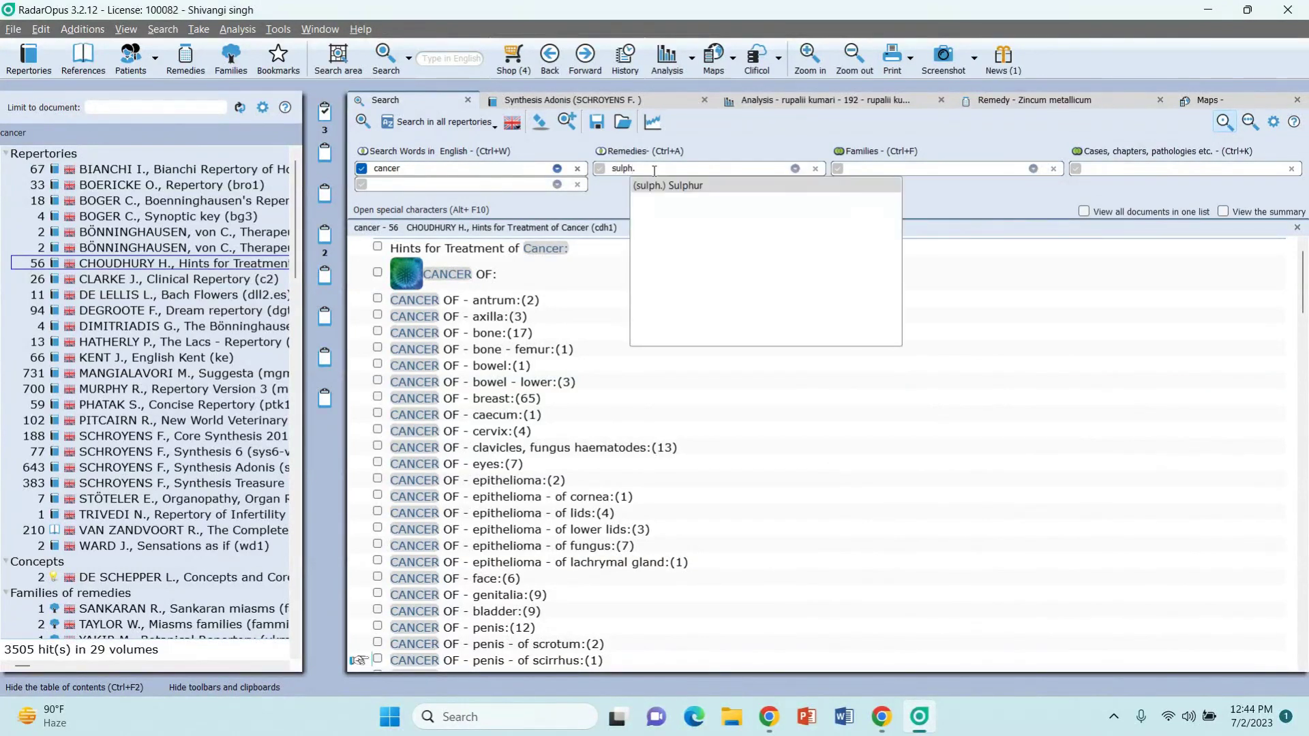
key("Return")
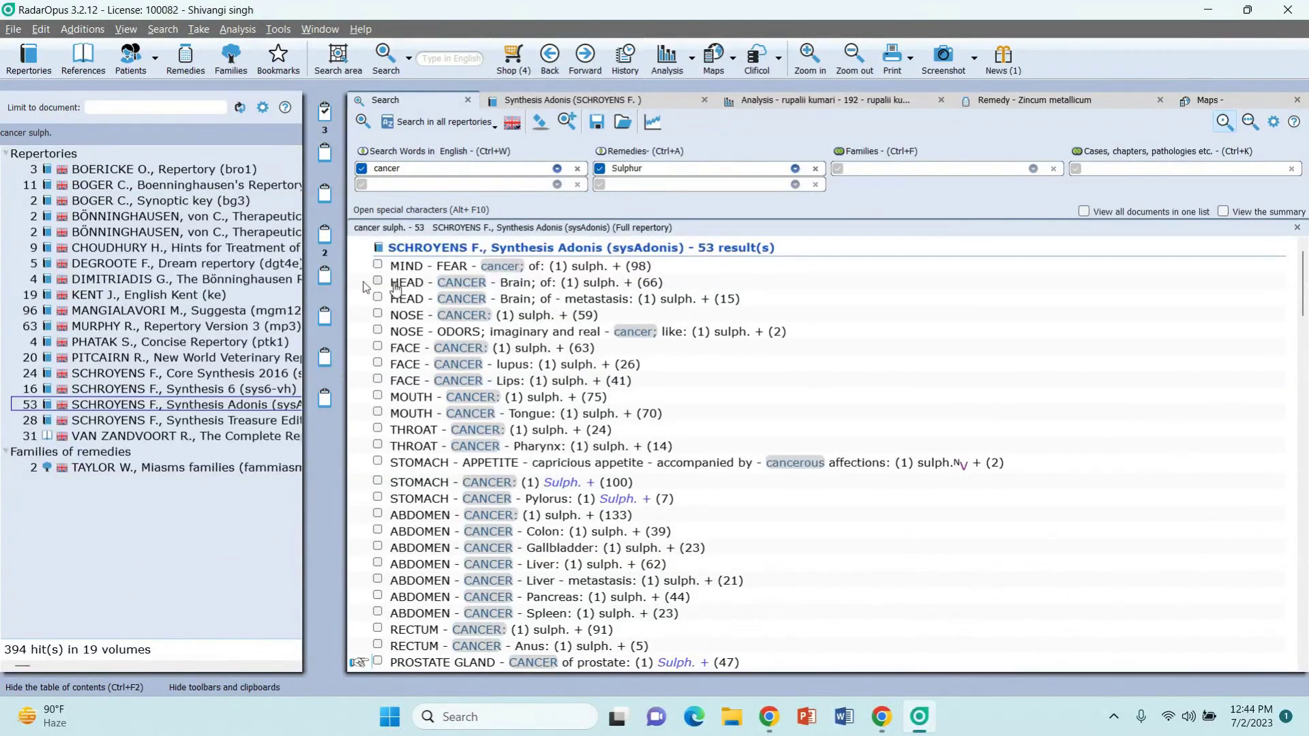
Step: View the Sulphur-filtered rubrics in Repertory Version 3, then the 19 in Kent's English repertory
left_click(89, 327)
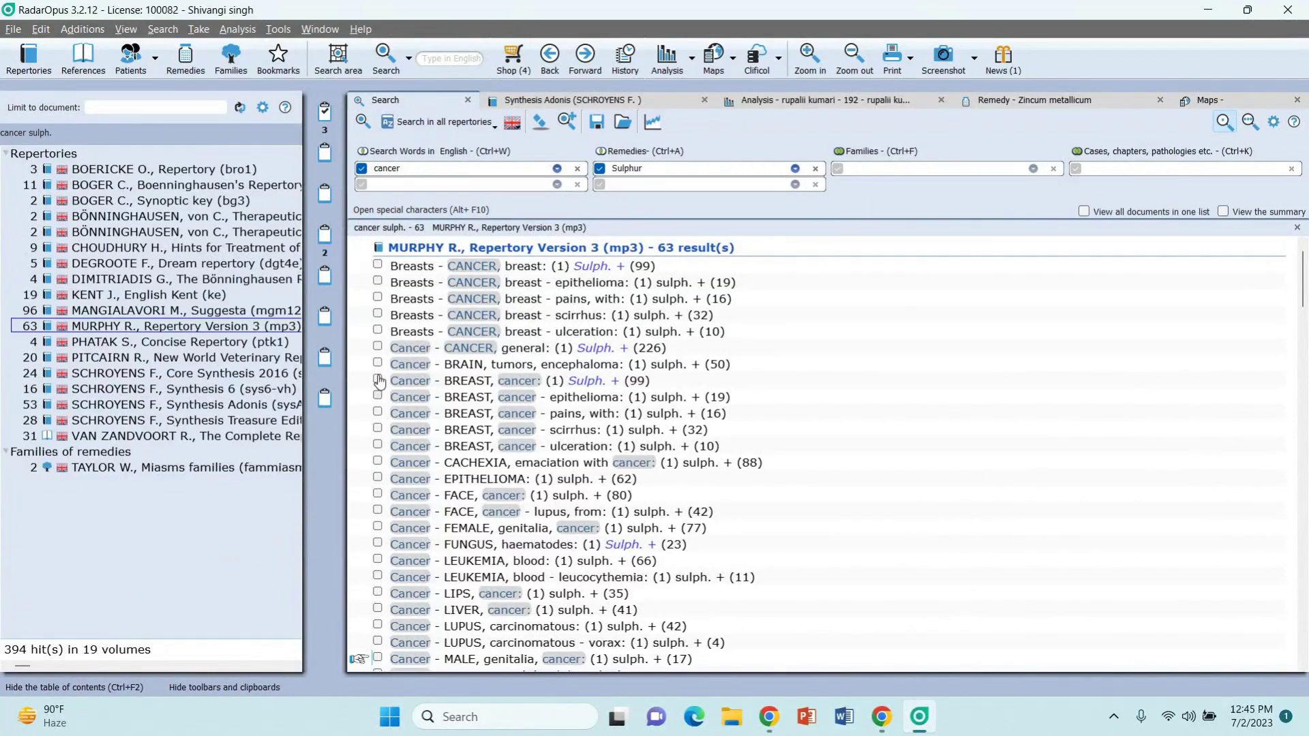
scroll(536, 463, "down", 5)
scroll(536, 462, "up", 5)
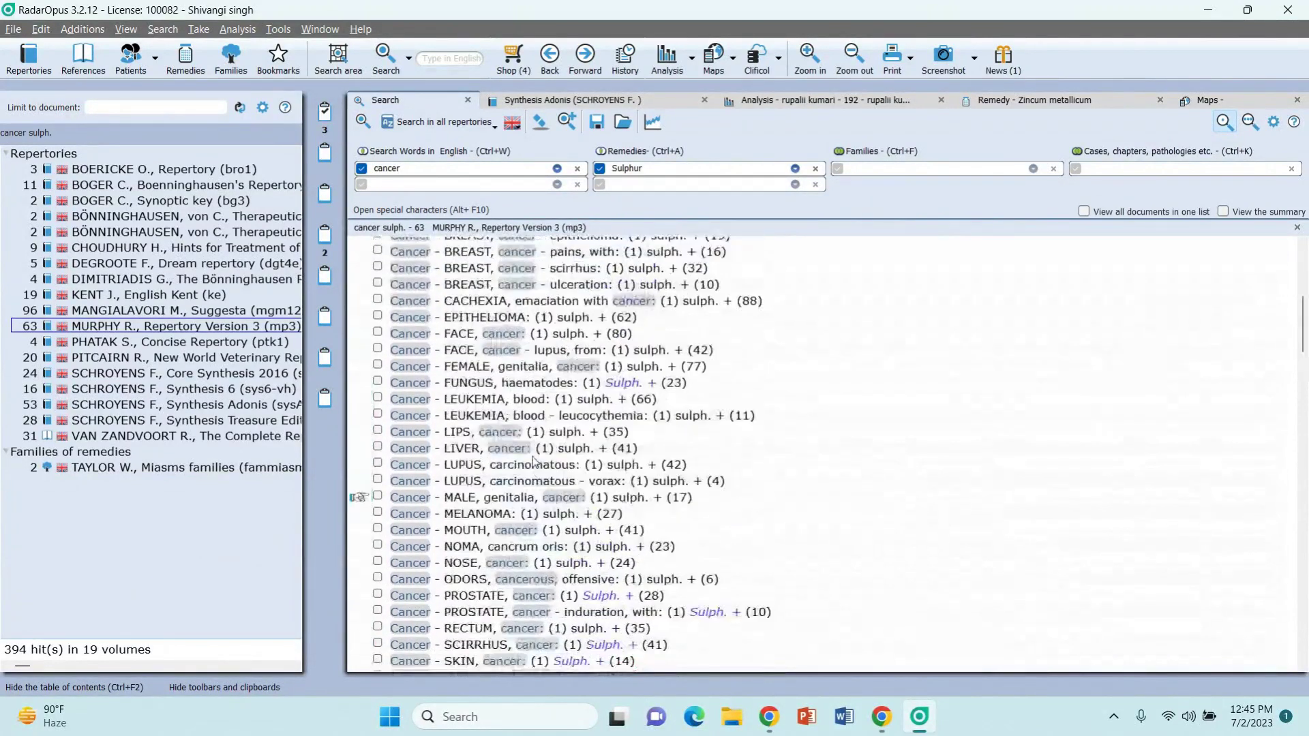
left_click(99, 300)
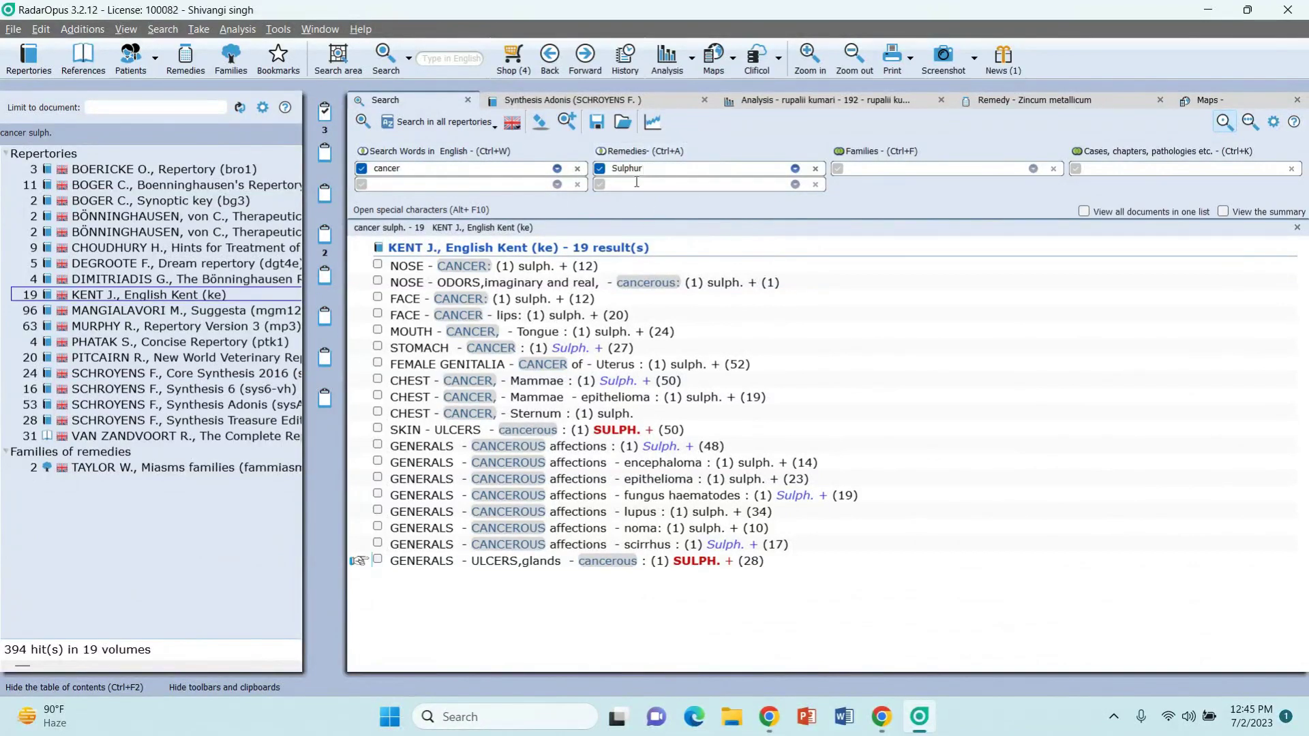
Step: Add Lycopodium clavatum ('lyc.') as a second remedy, narrowing to 30 Synthesis Adonis rubrics
type("lyc.")
key("Return")
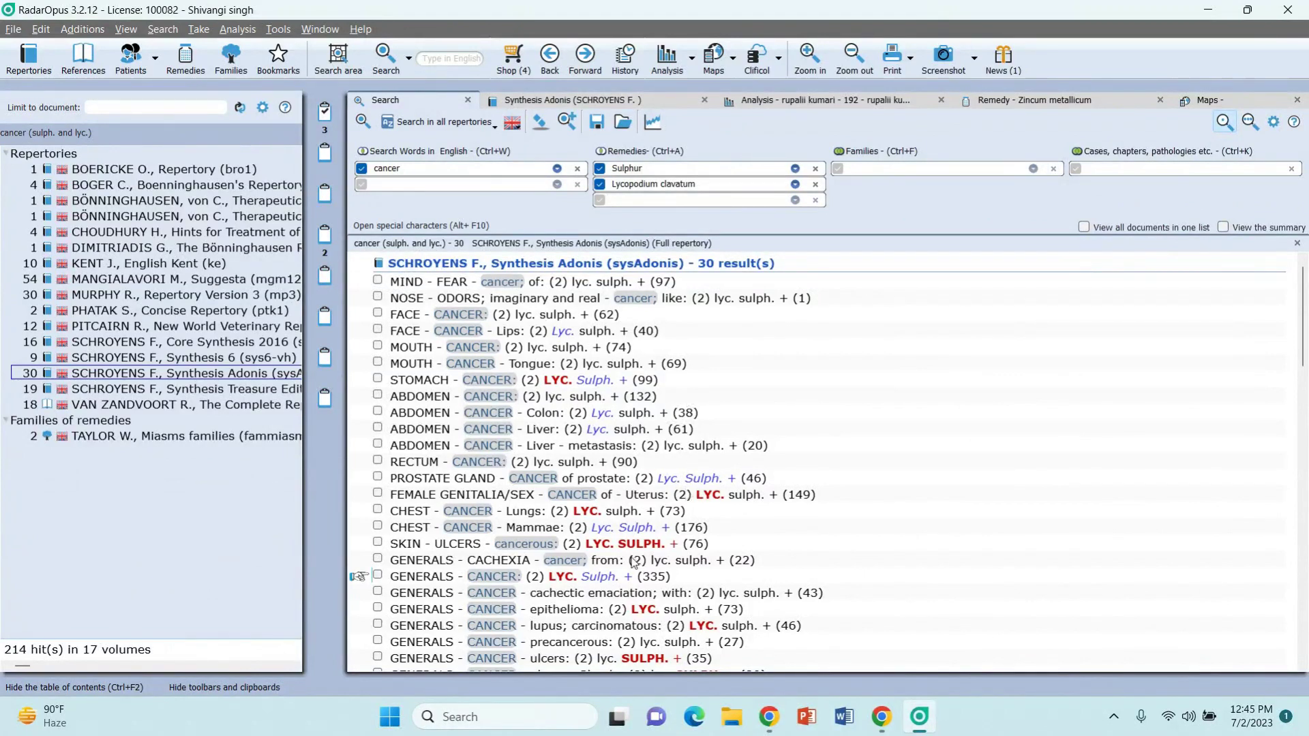
scroll(634, 563, "down", 3)
scroll(634, 563, "up", 3)
left_click(666, 153)
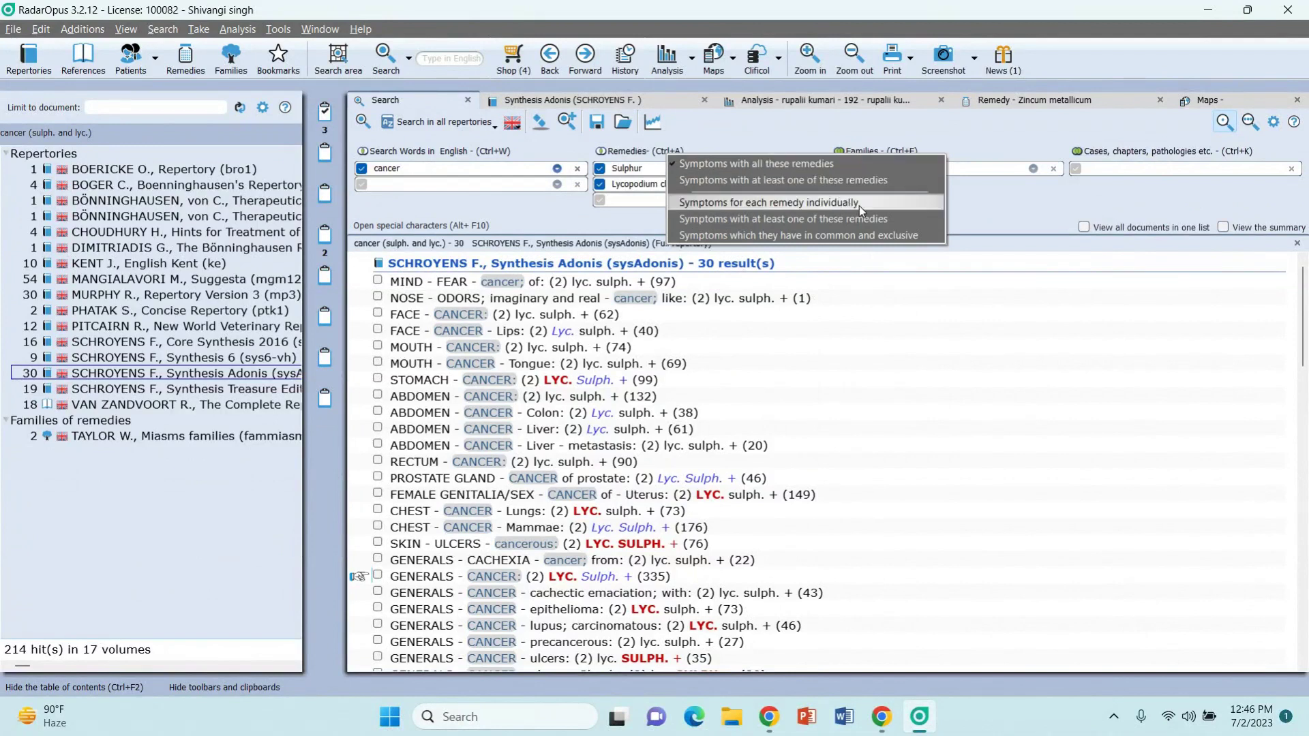
Step: List cancer symptoms for each remedy individually and compare the Sulphur and Lycopodium result sets
left_click(900, 204)
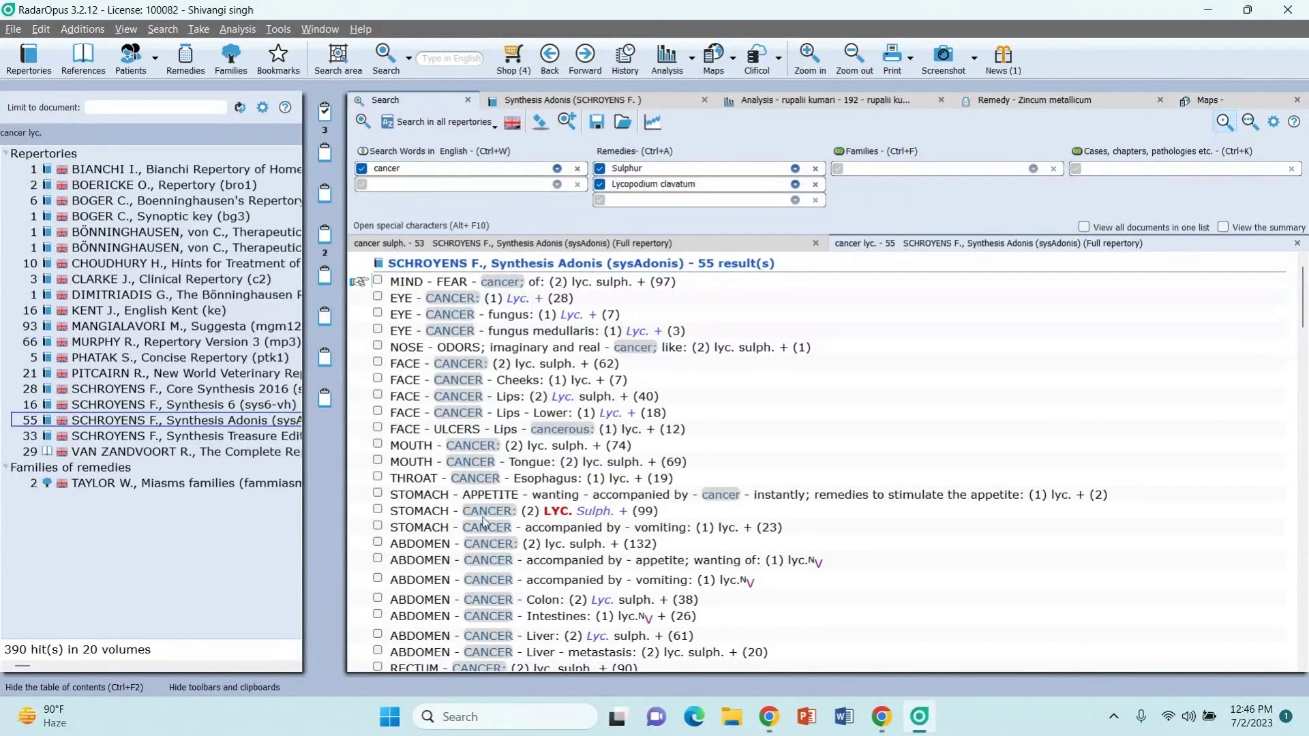
scroll(646, 531, "down", 5)
scroll(646, 532, "up", 5)
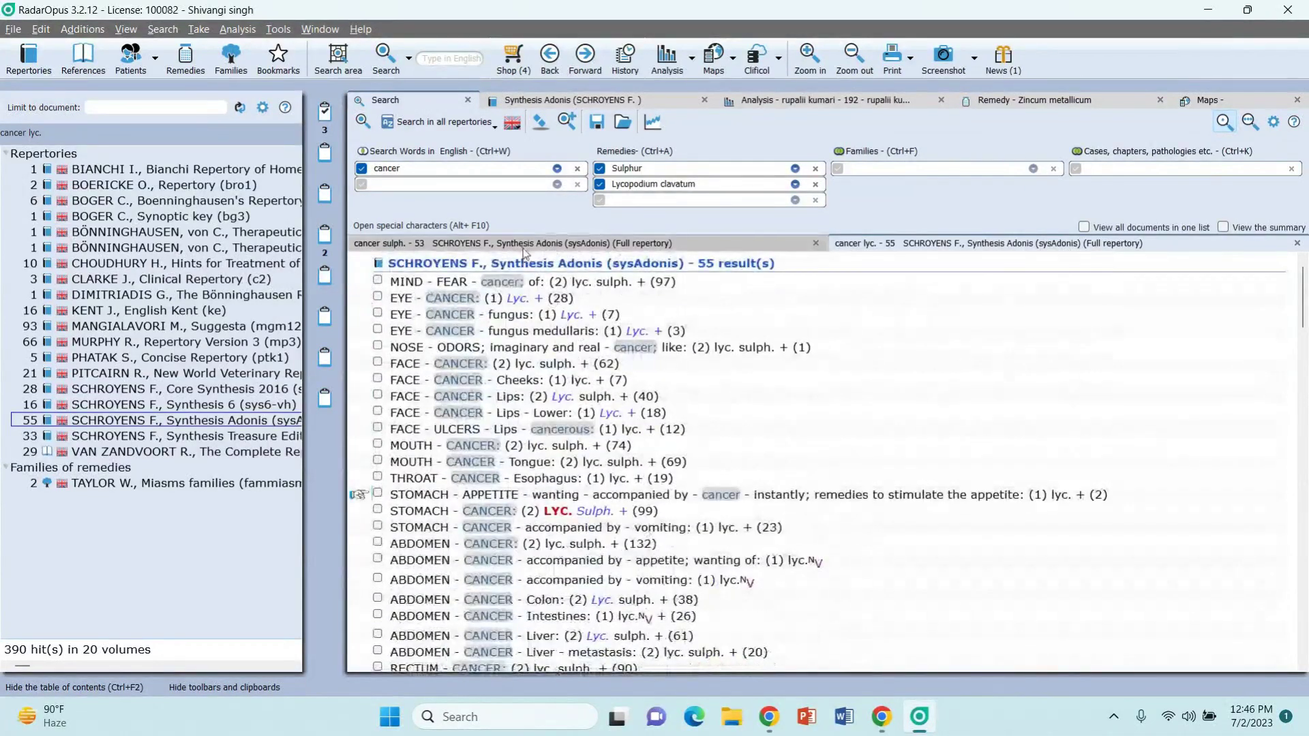
left_click(524, 247)
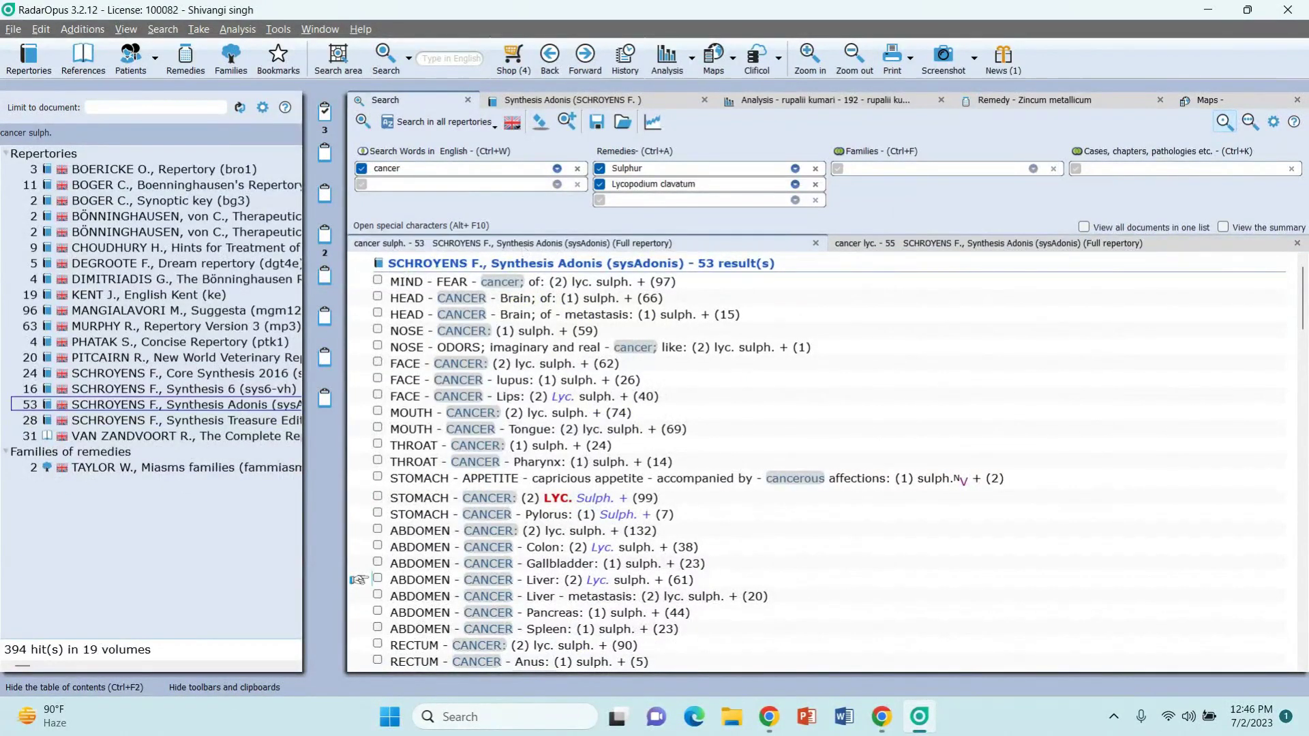
left_click(877, 247)
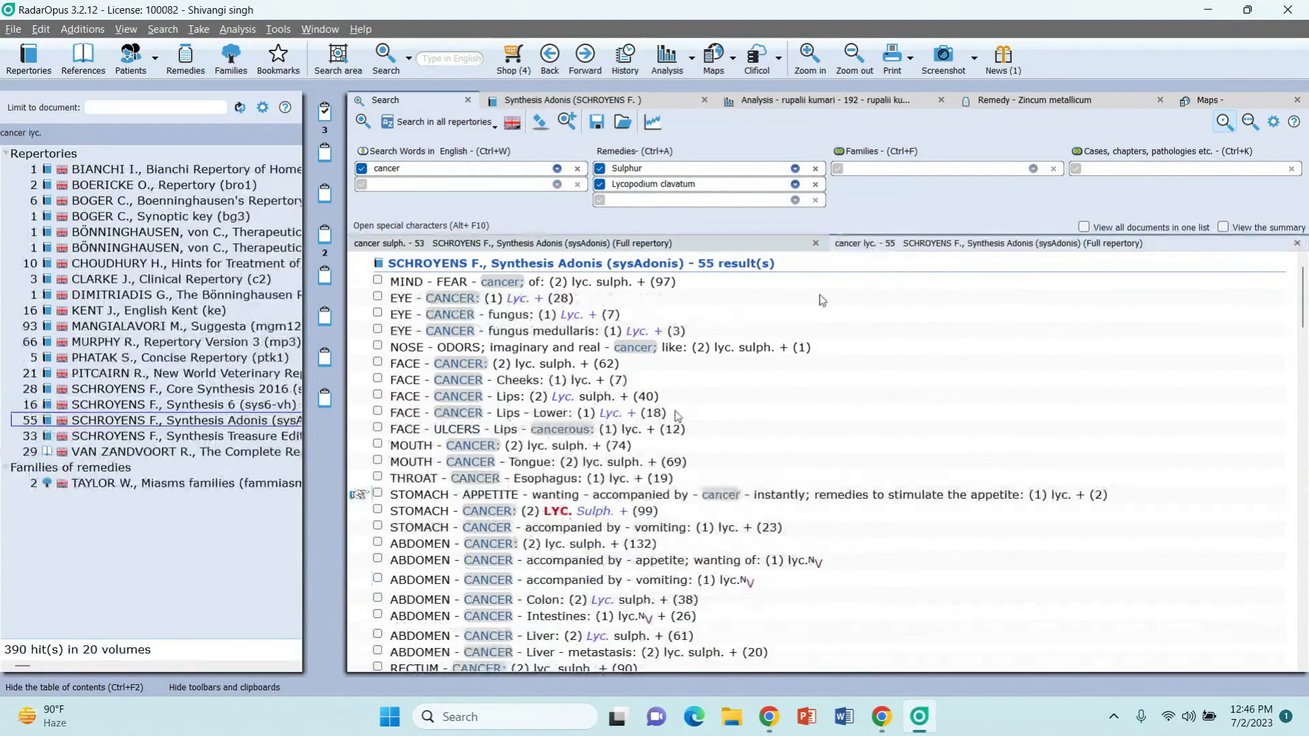
left_click(520, 249)
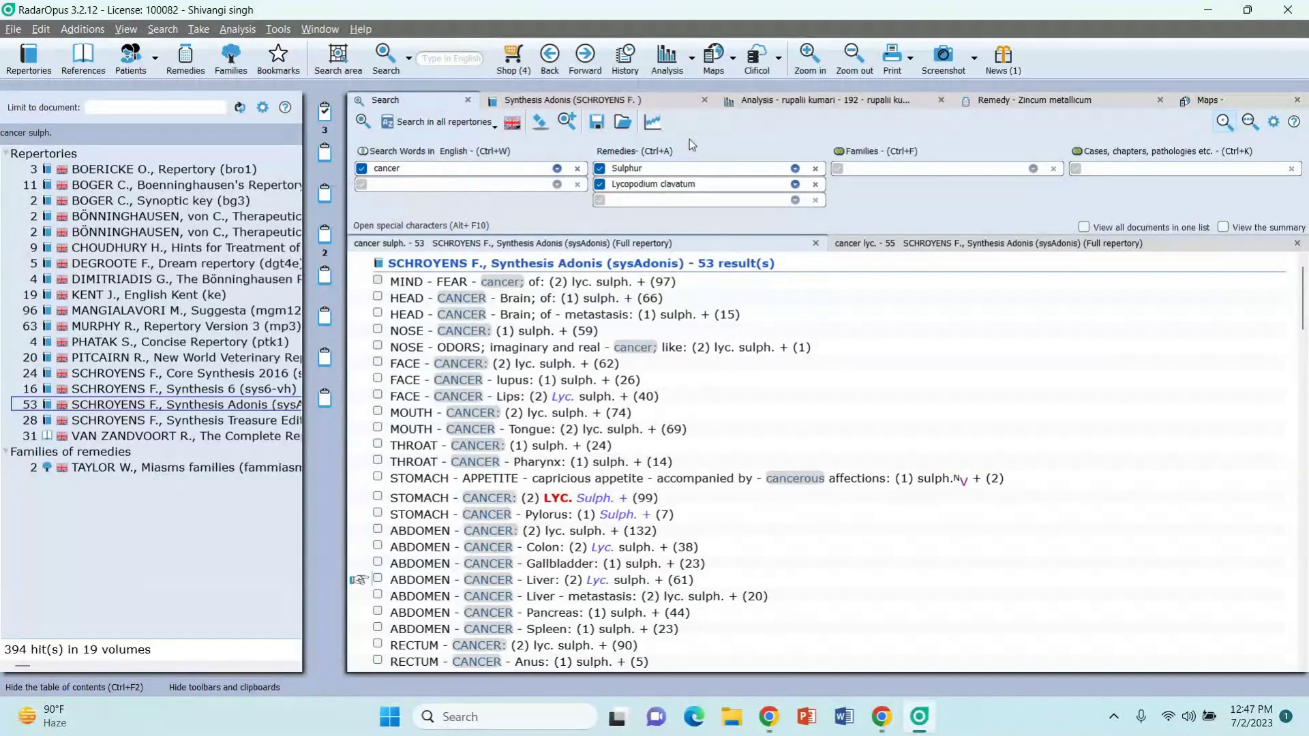
Step: Add Graphites ('graph') as the third remedy filter
left_click(624, 199)
type("graph")
key("Down")
key("Down")
key("Return")
key("Return")
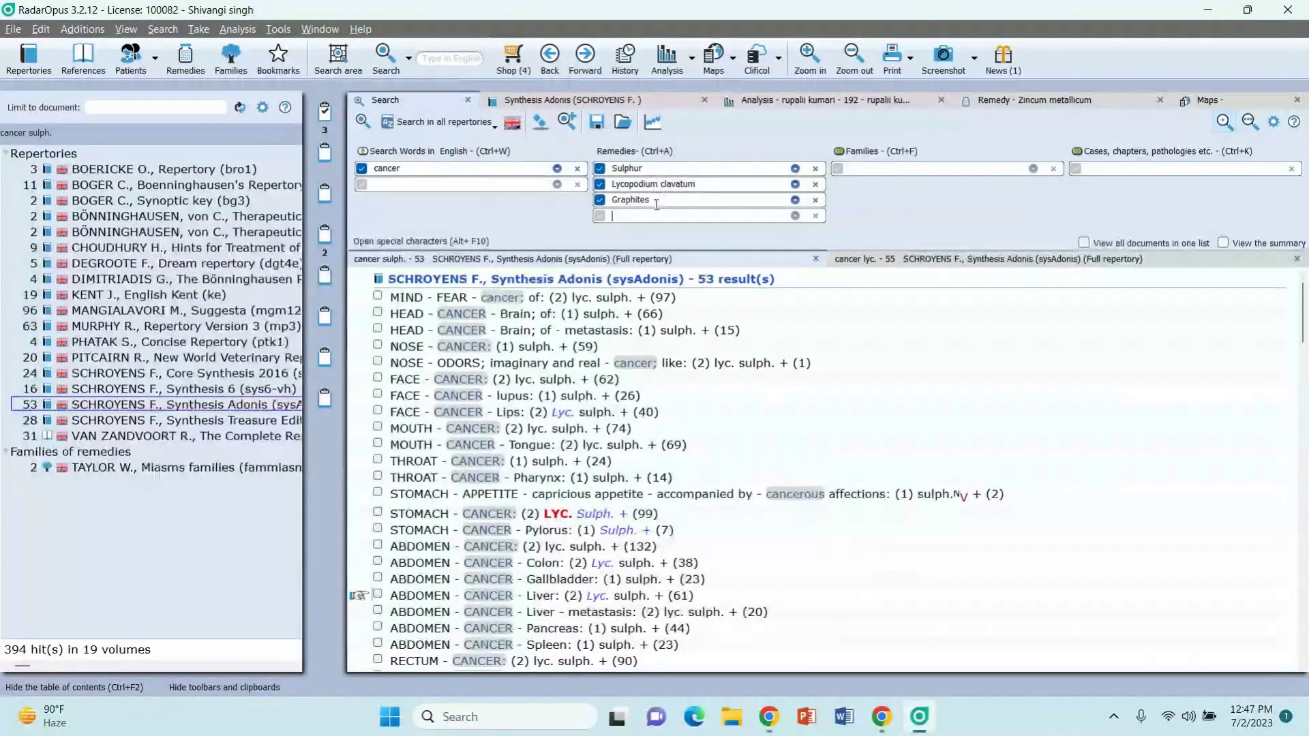
Step: Change the search word from 'cancer' to 'skin' and run the search
left_click(486, 167)
key("BackSpace")
key("BackSpace")
key("BackSpace")
key("BackSpace")
key("BackSpace")
key("BackSpace")
type("skin")
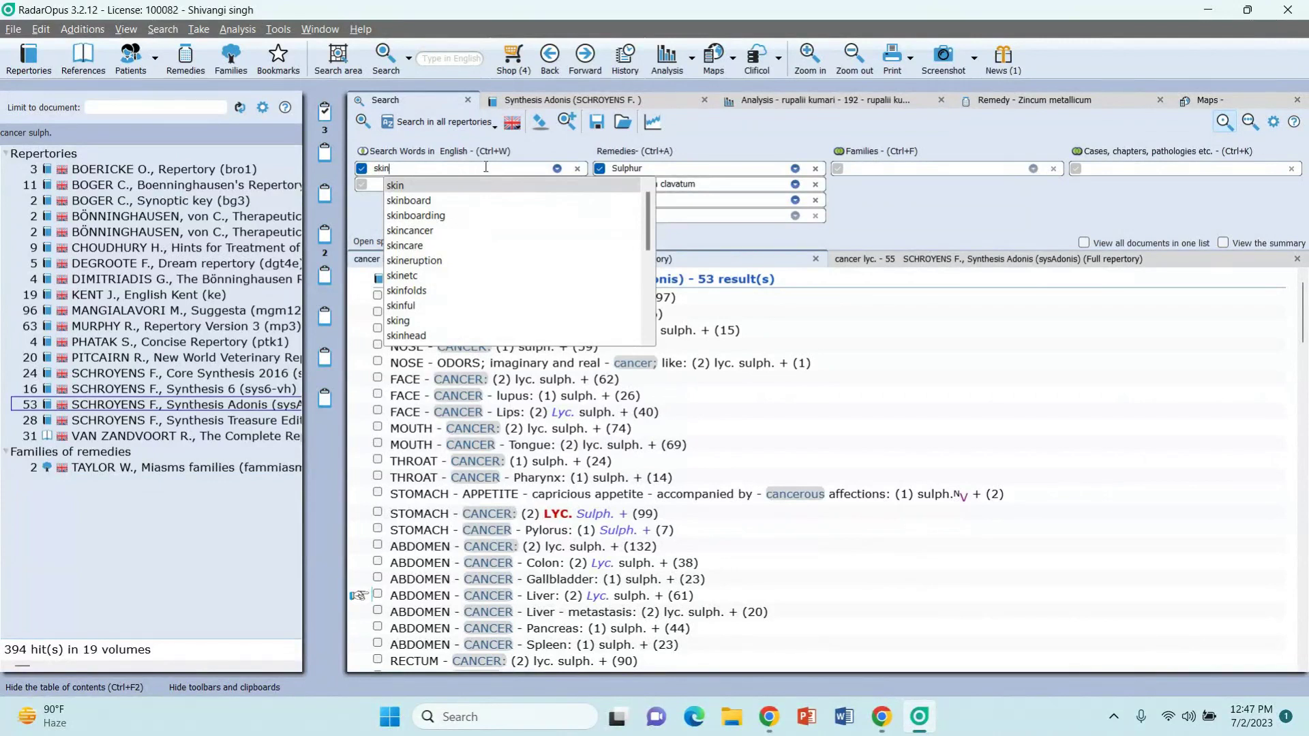
key("Return")
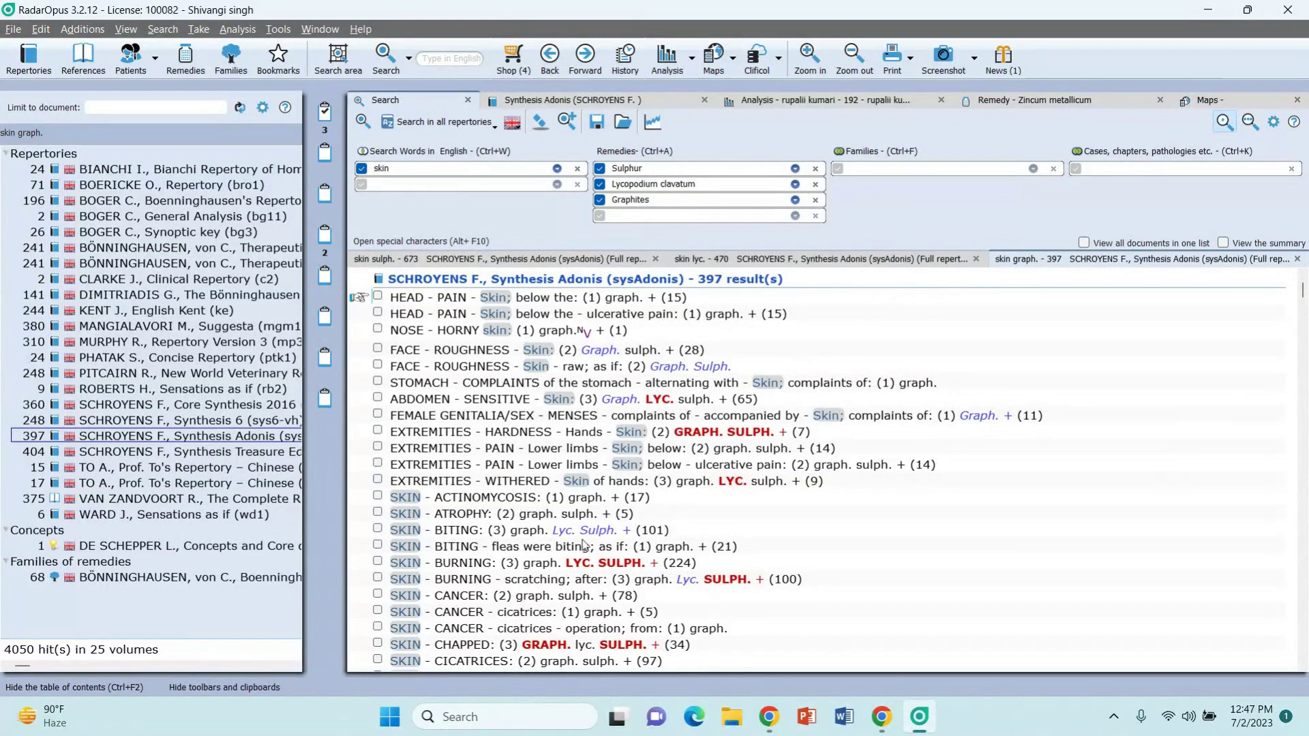
Step: View Sulphur skin rubrics in Boericke's repertory and Lycopodium skin rubrics in Clarke's Clinical Repertory
scroll(610, 624, "down", 8)
scroll(611, 625, "up", 8)
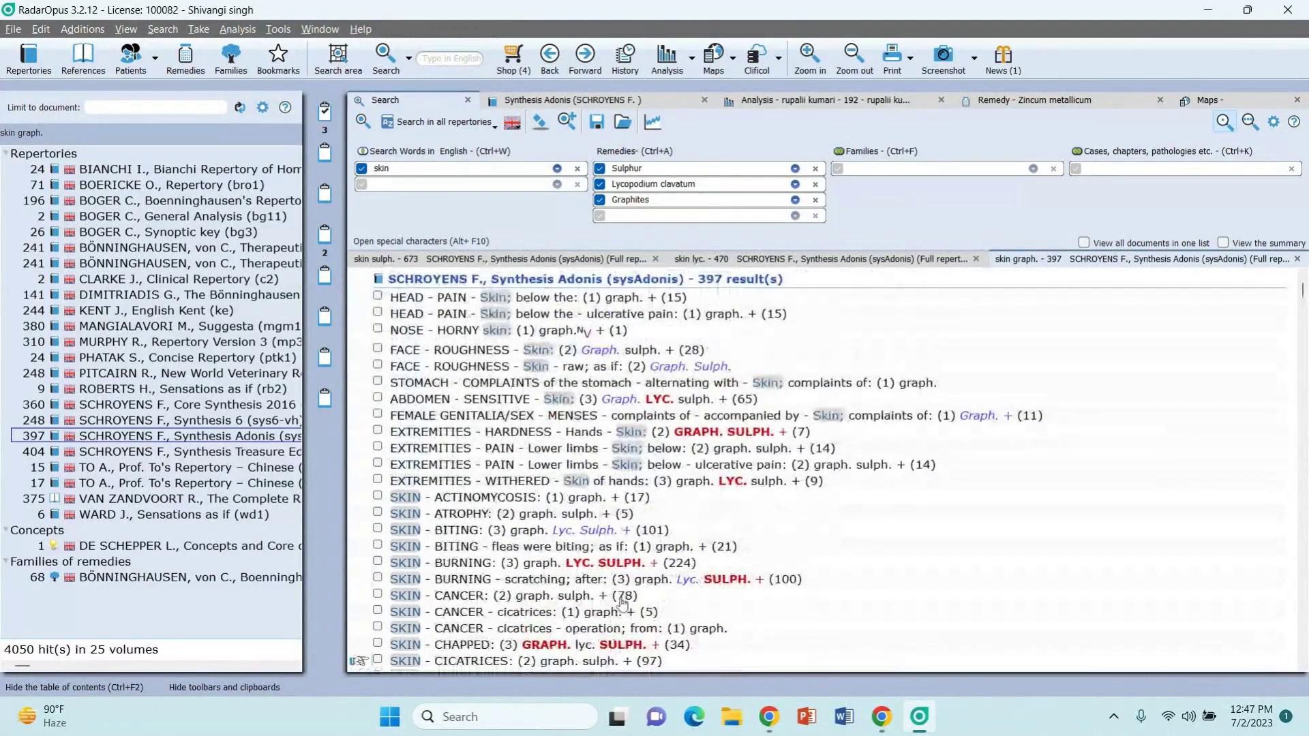
left_click(800, 259)
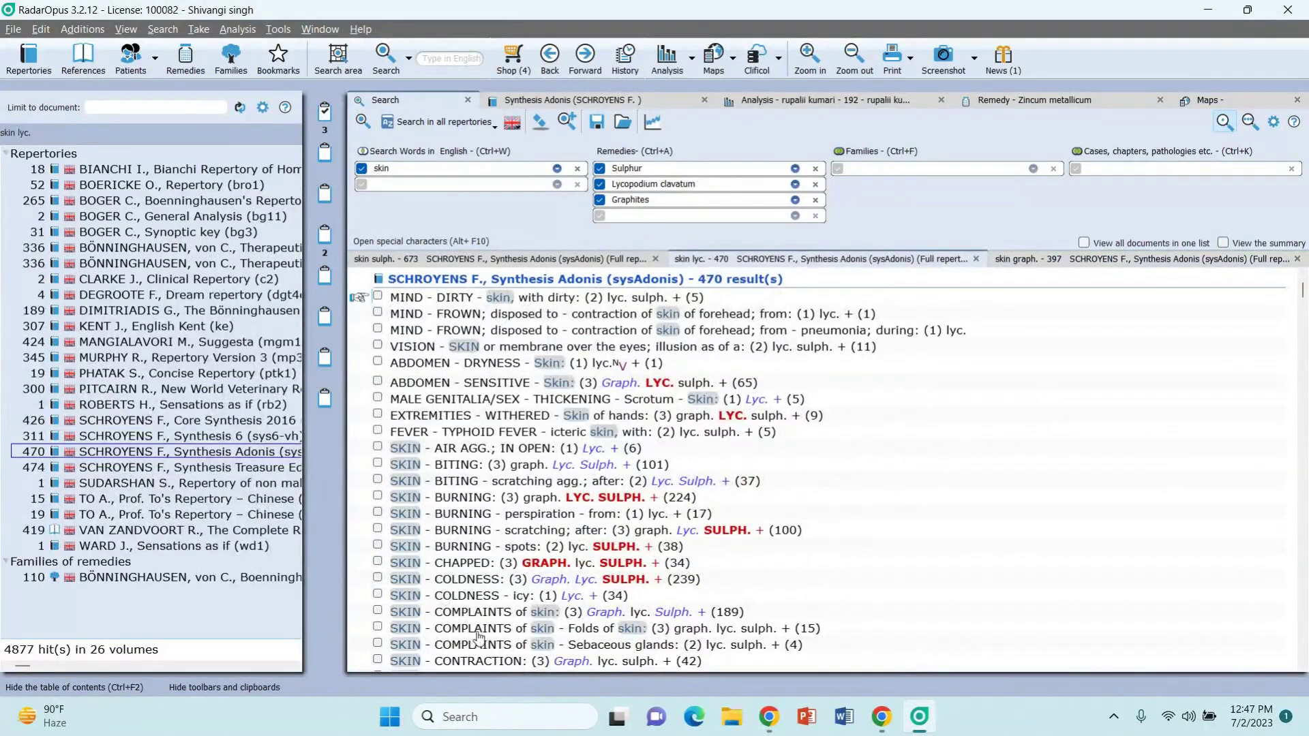
left_click(468, 257)
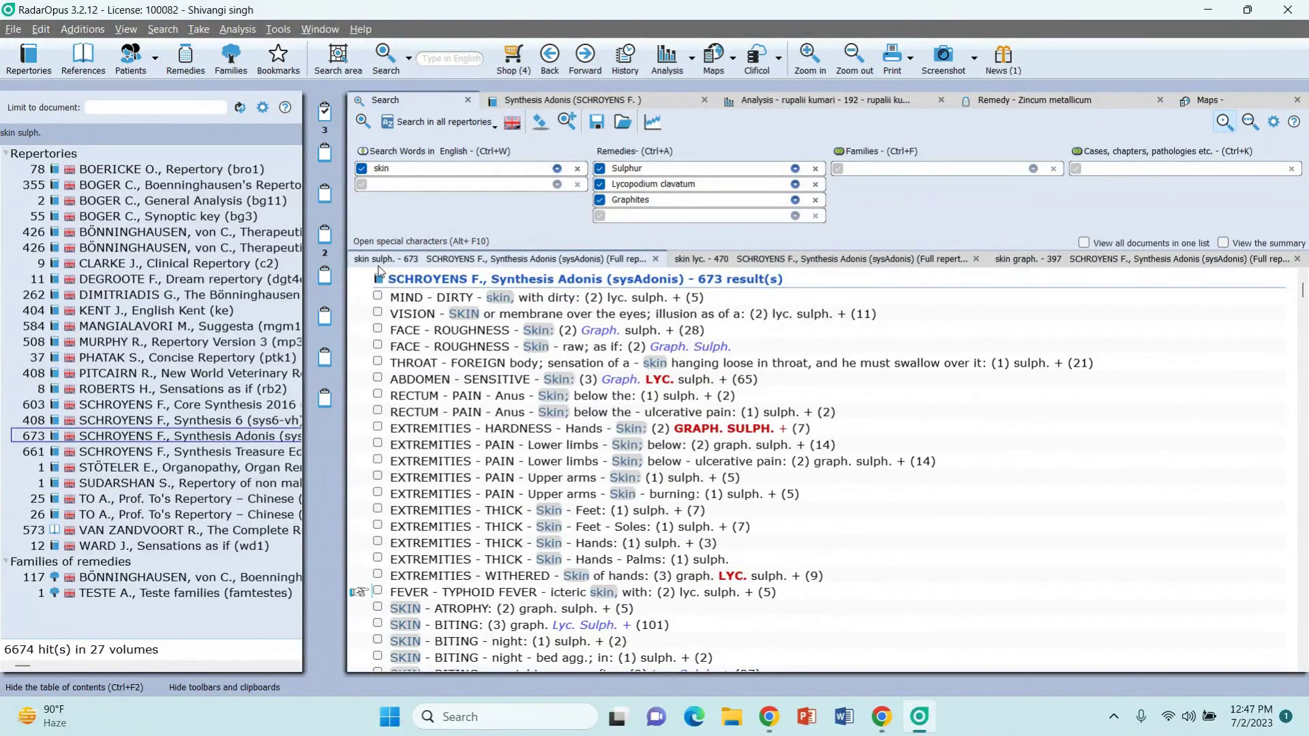
left_click(140, 170)
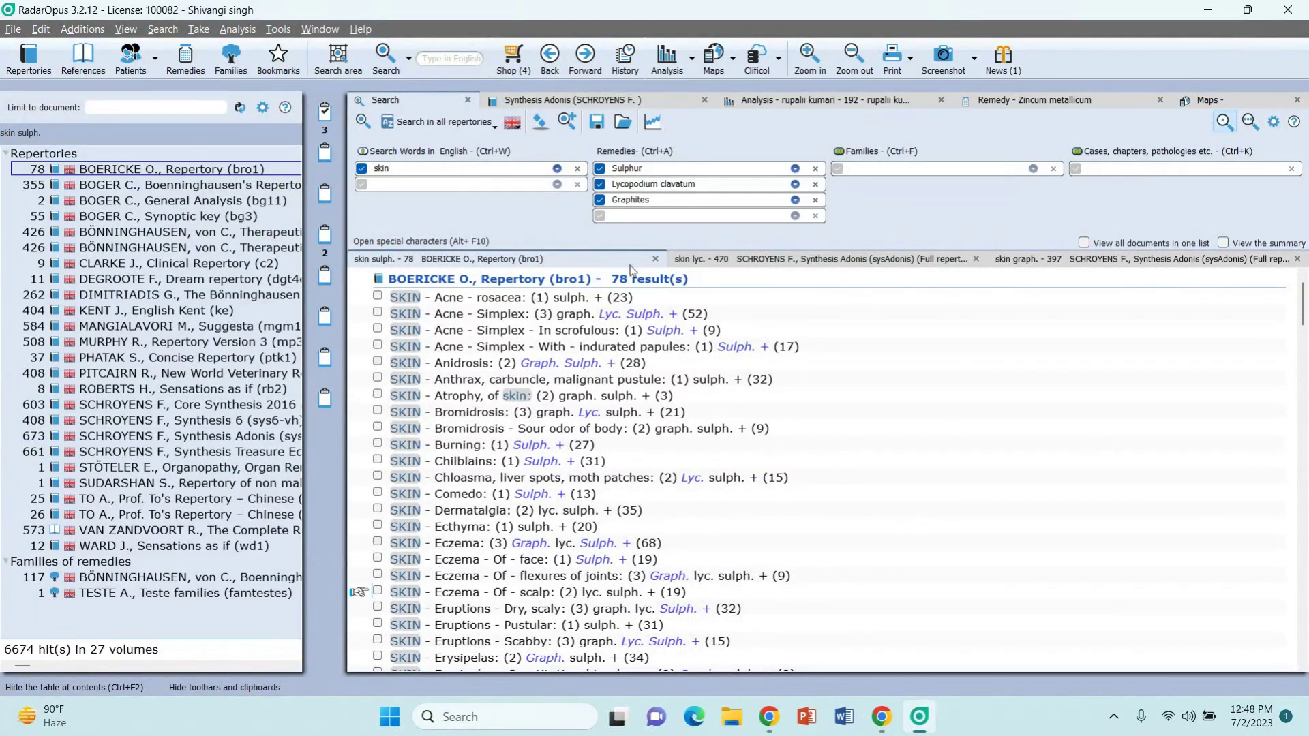
left_click(739, 257)
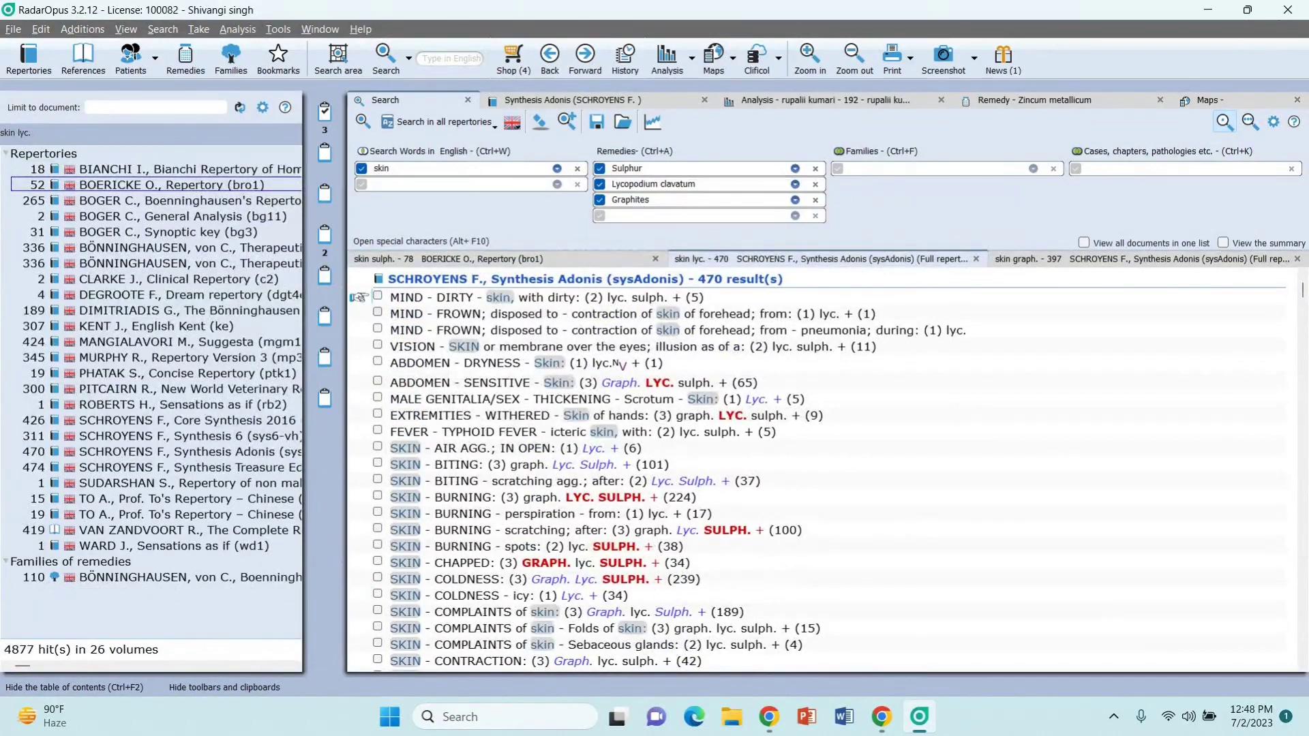
left_click(152, 281)
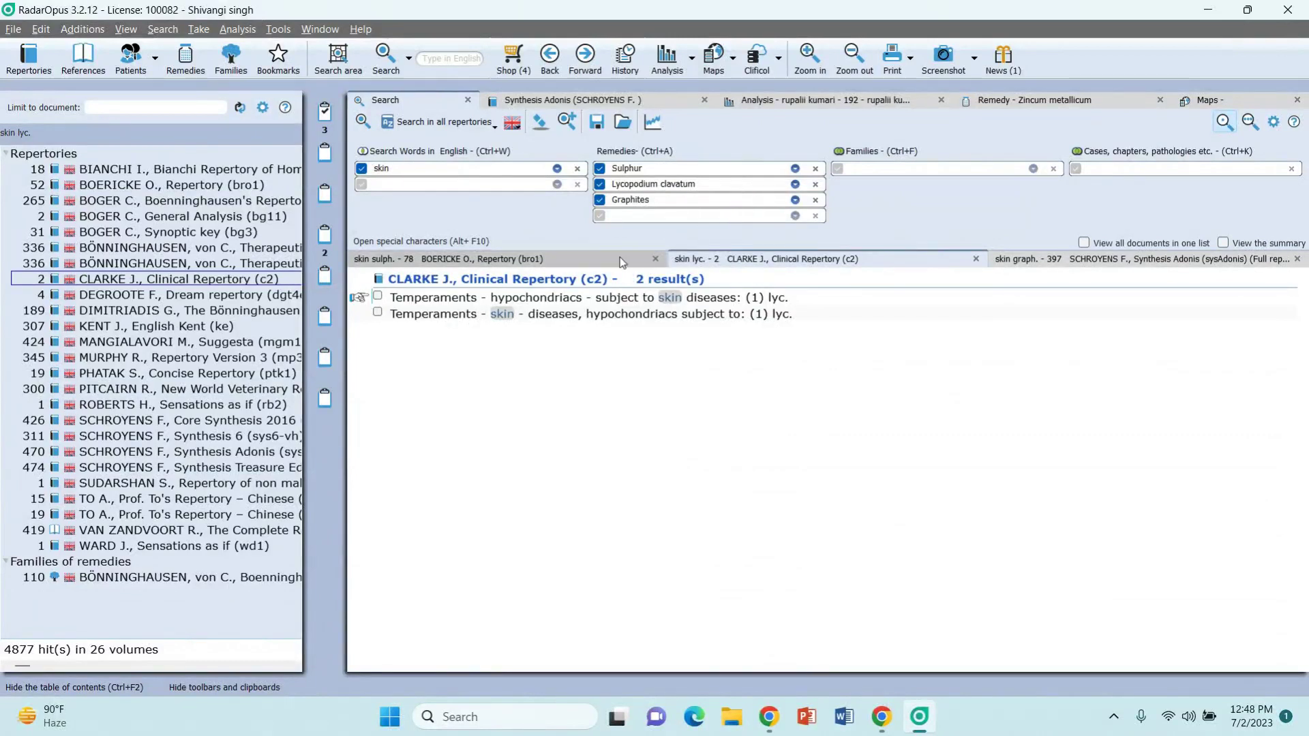
Step: Compare the Graphites, Sulphur and Lycopodium skin results and bring up the search-scope choices
left_click(1014, 259)
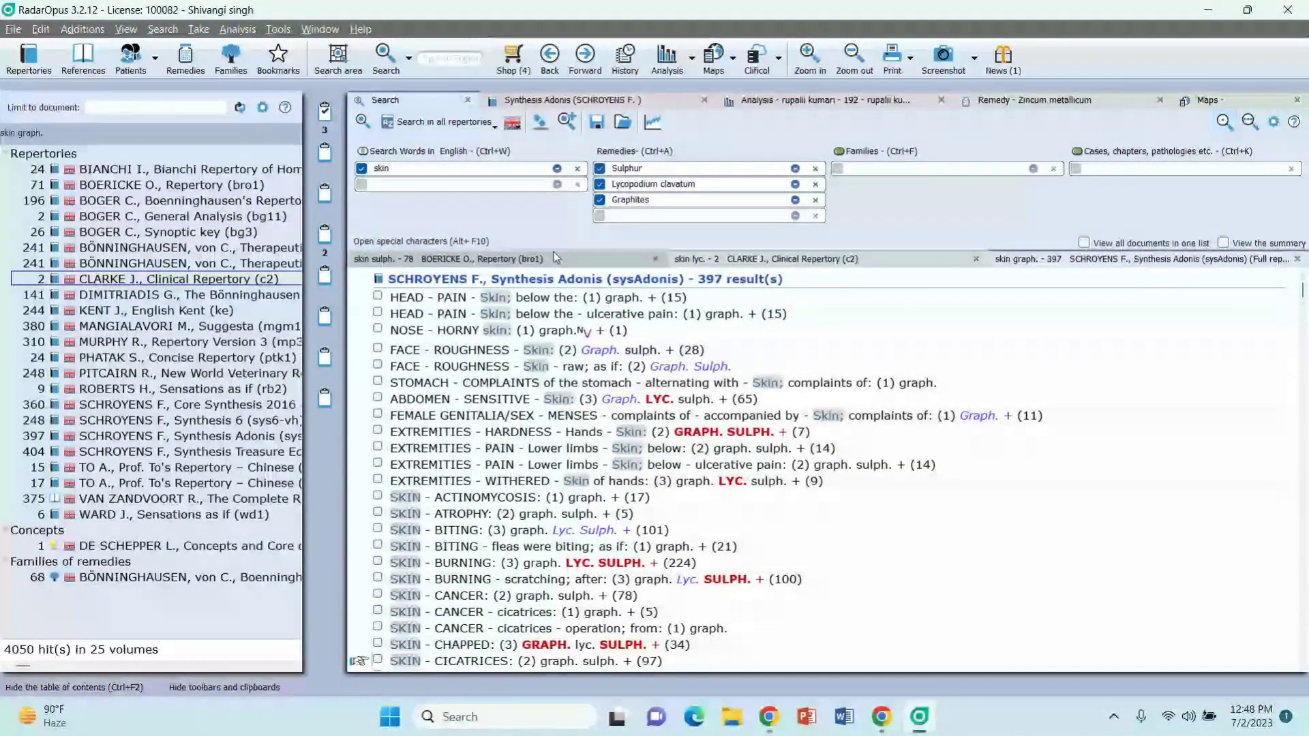
left_click(554, 253)
left_click(784, 264)
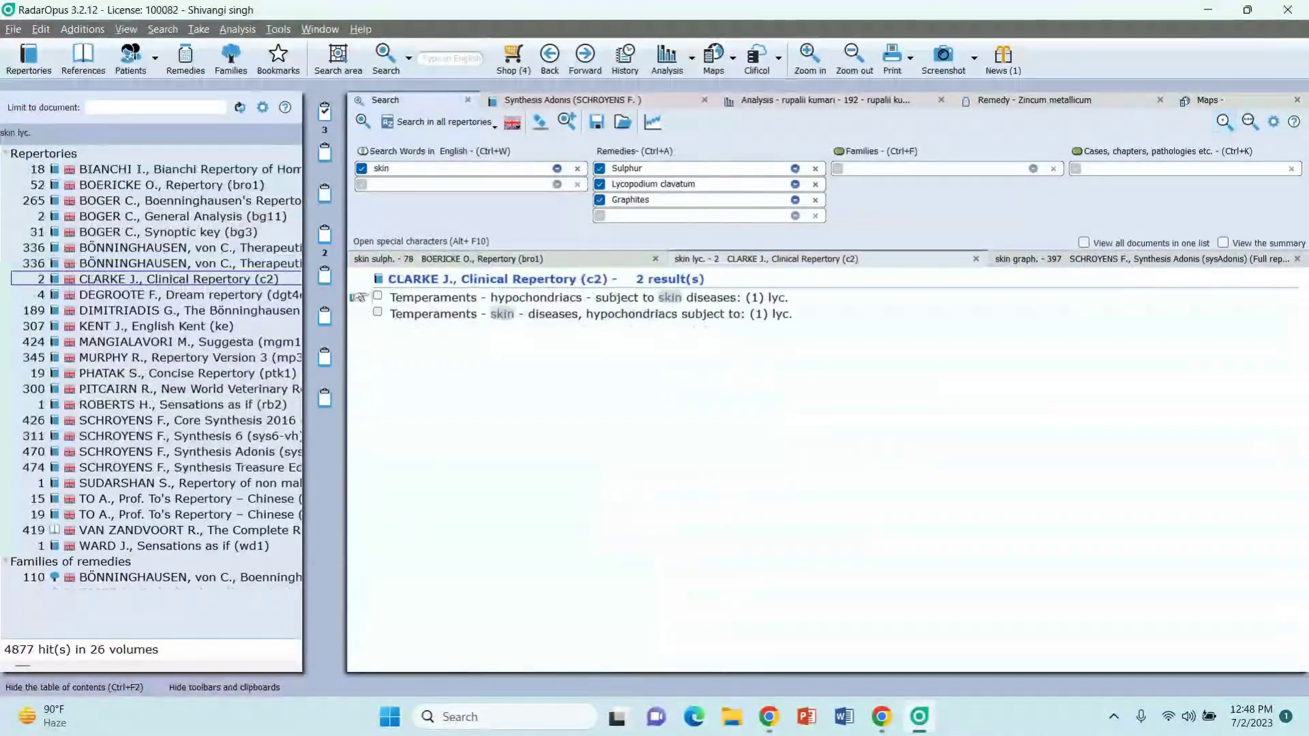
left_click(1069, 263)
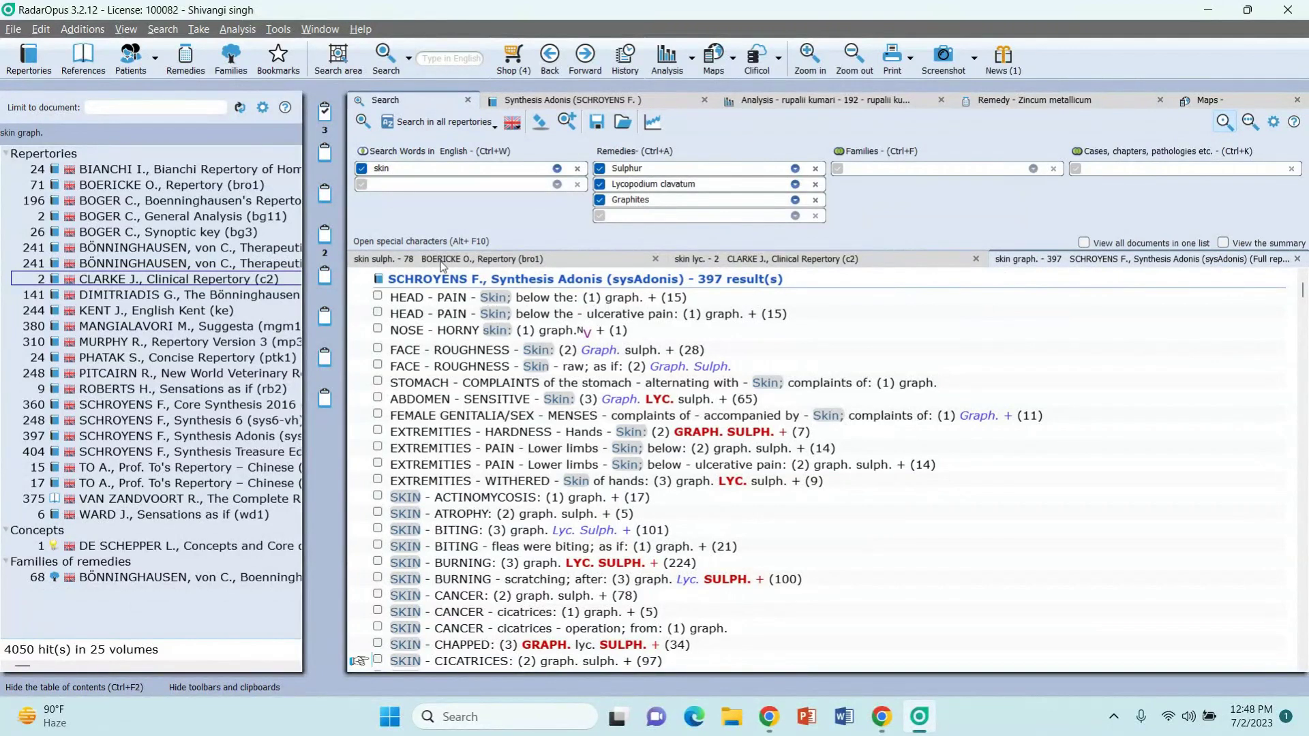
left_click(450, 122)
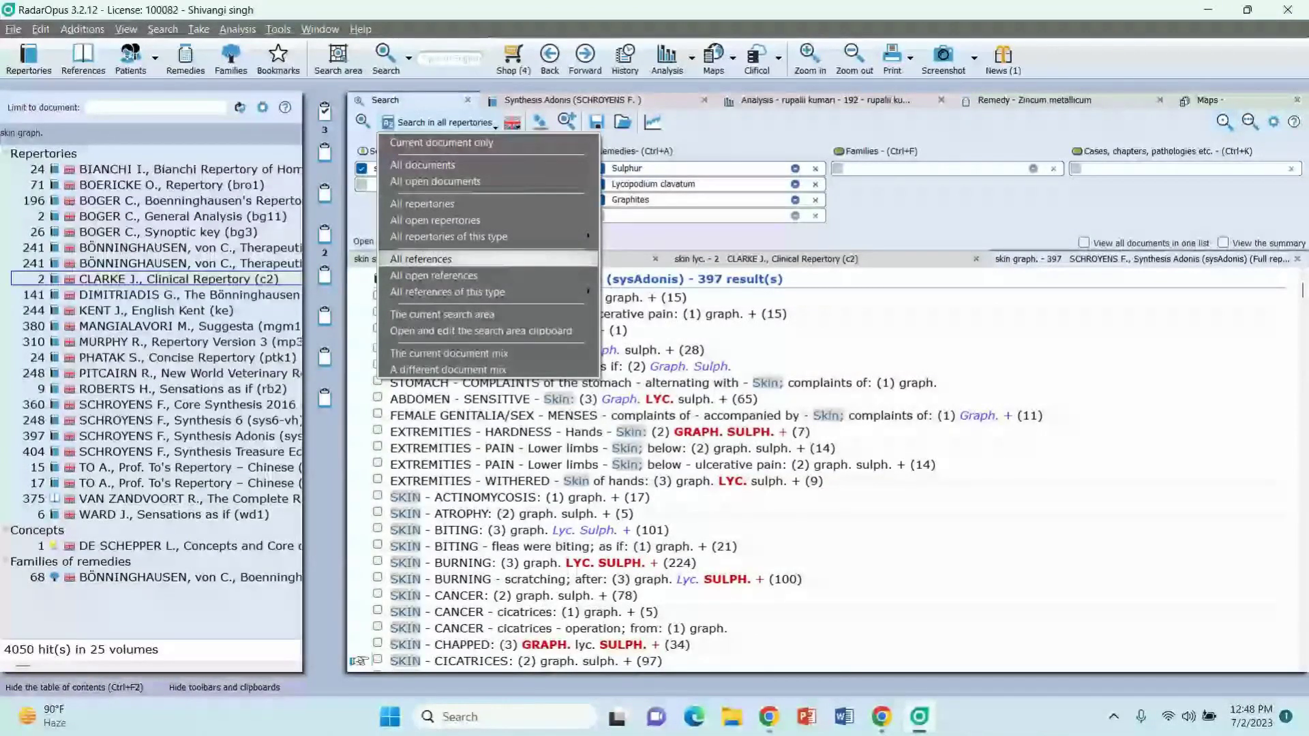
Step: Search all references for the skin remedies and view Sulphur passages in Allen's Primer
left_click(453, 259)
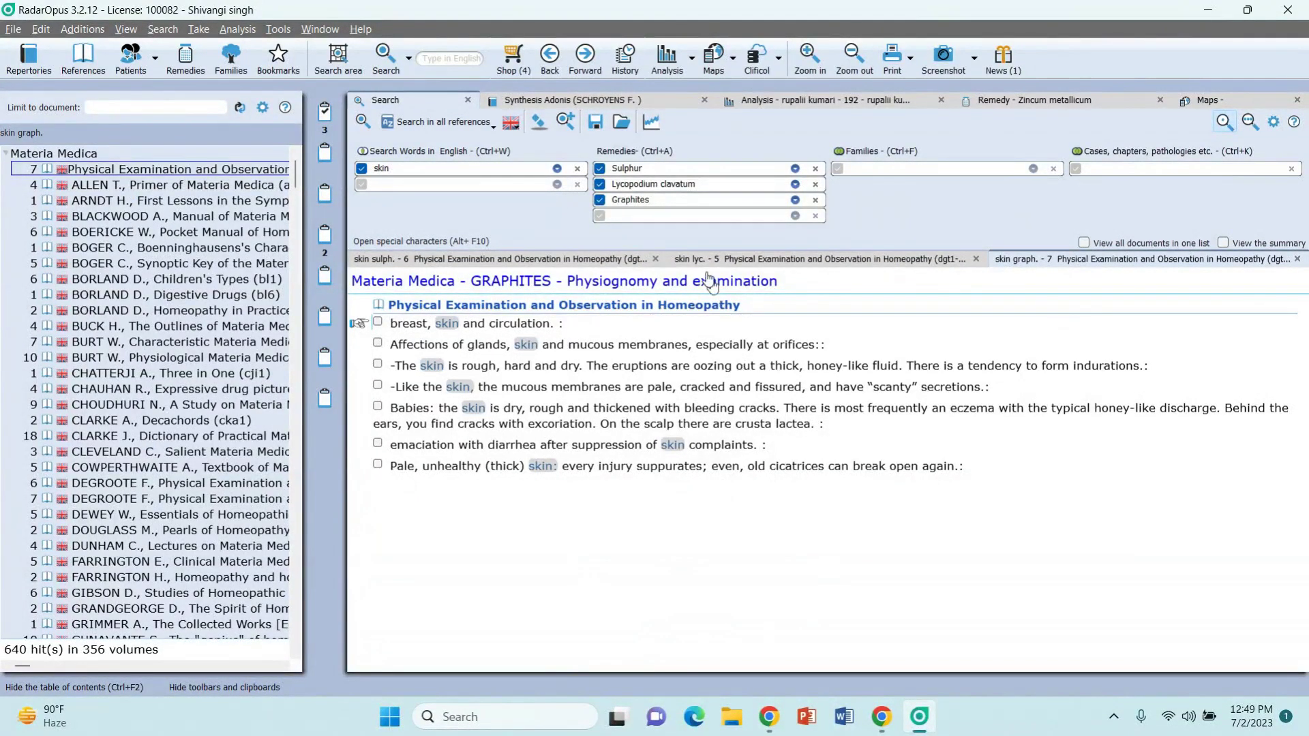
left_click(697, 262)
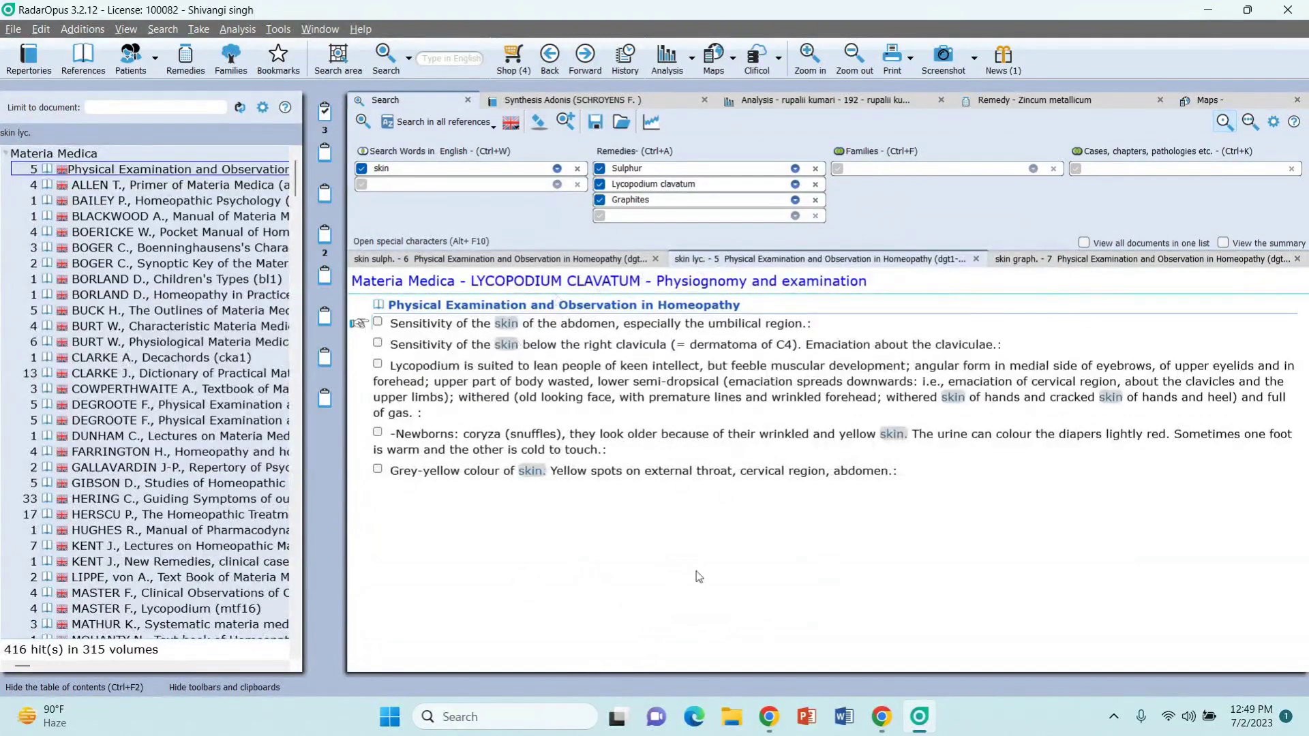
left_click(500, 262)
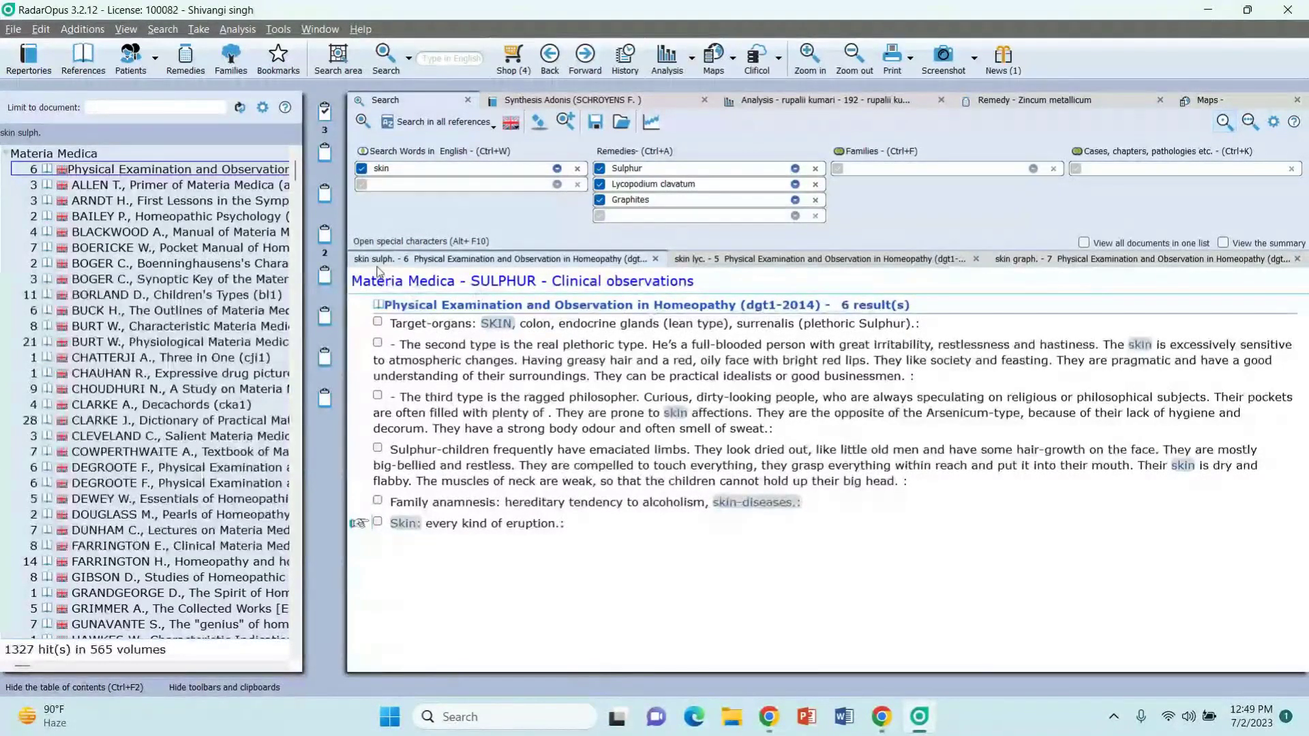
left_click(177, 191)
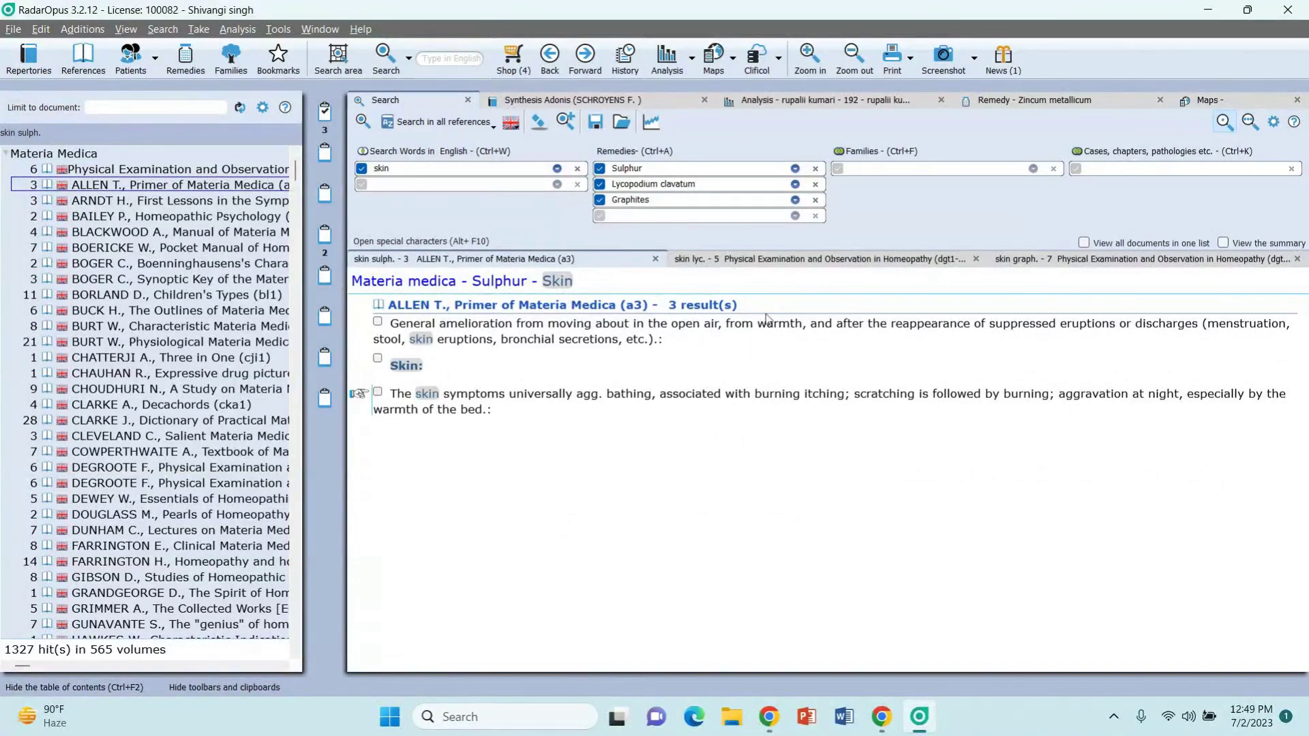
Step: View Lycopodium passages in Boericke's Pocket Manual and Graphites in Burt's Physiological Materia Medica, then switch to the webinar
left_click(804, 257)
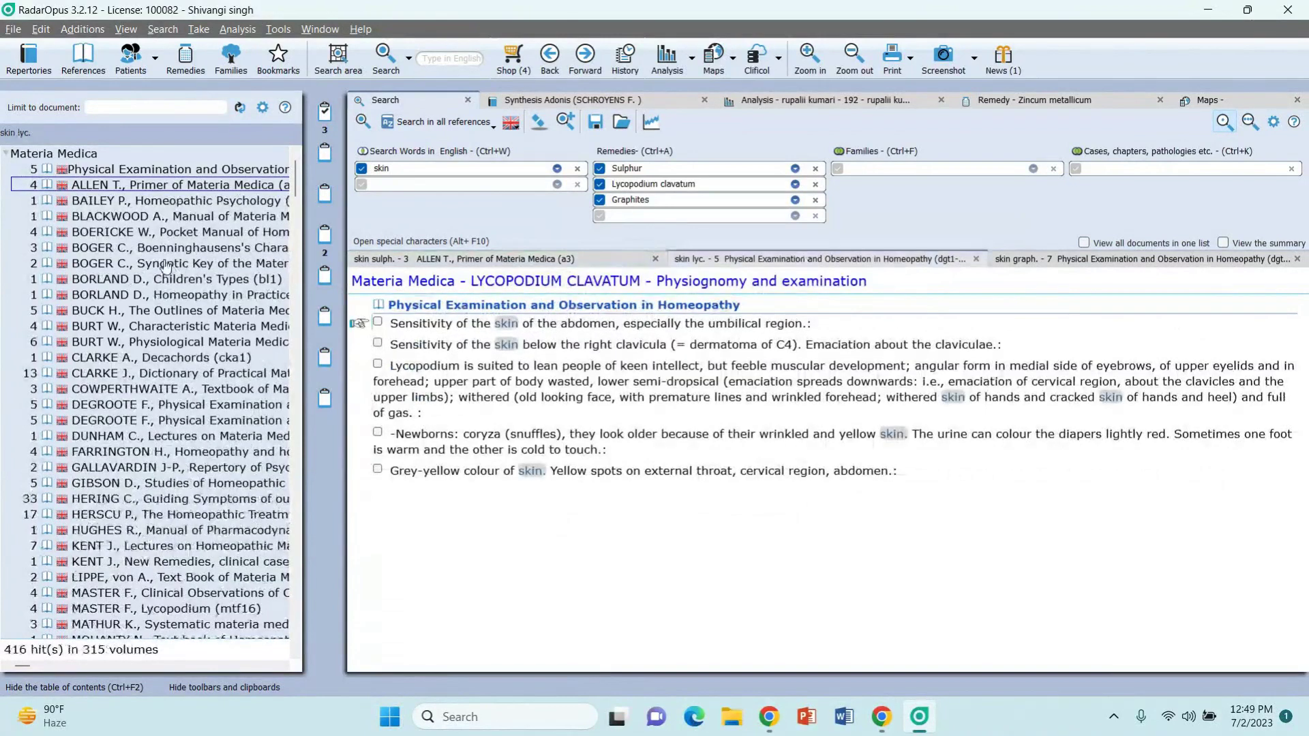
left_click(88, 233)
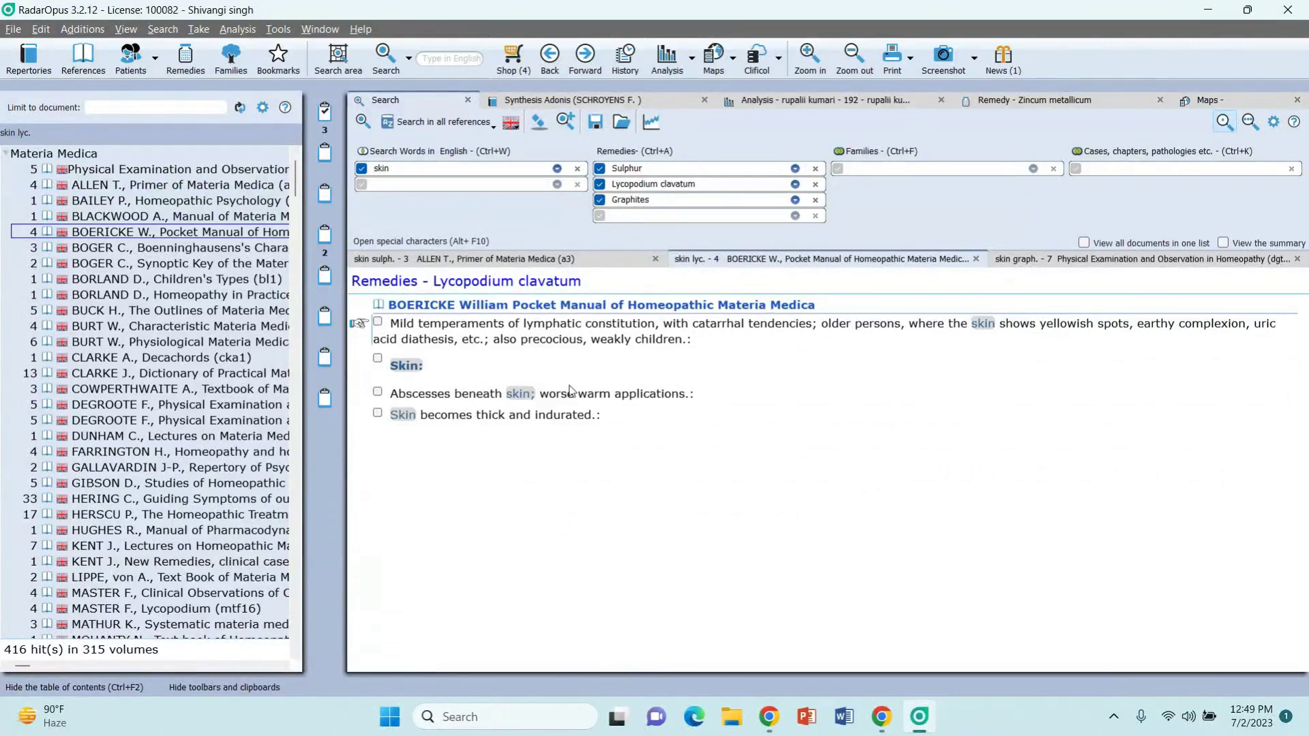
left_click(1065, 257)
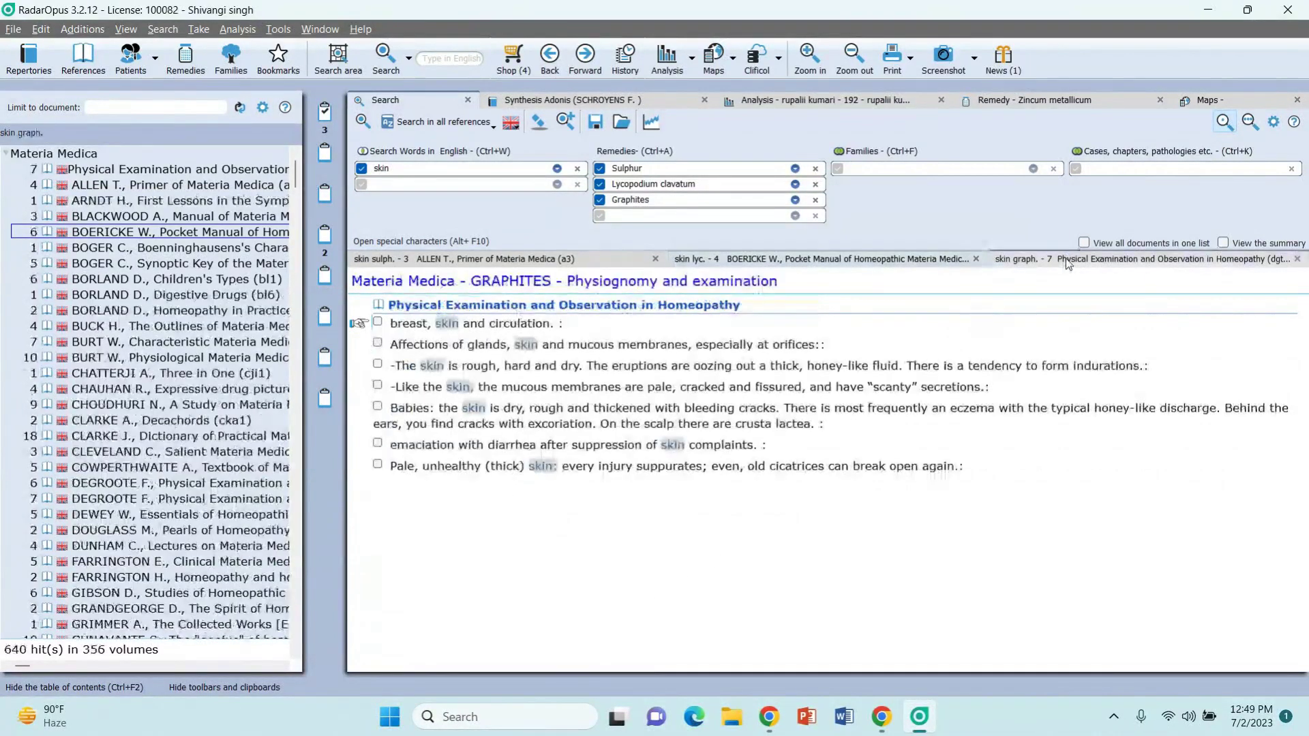
left_click(186, 359)
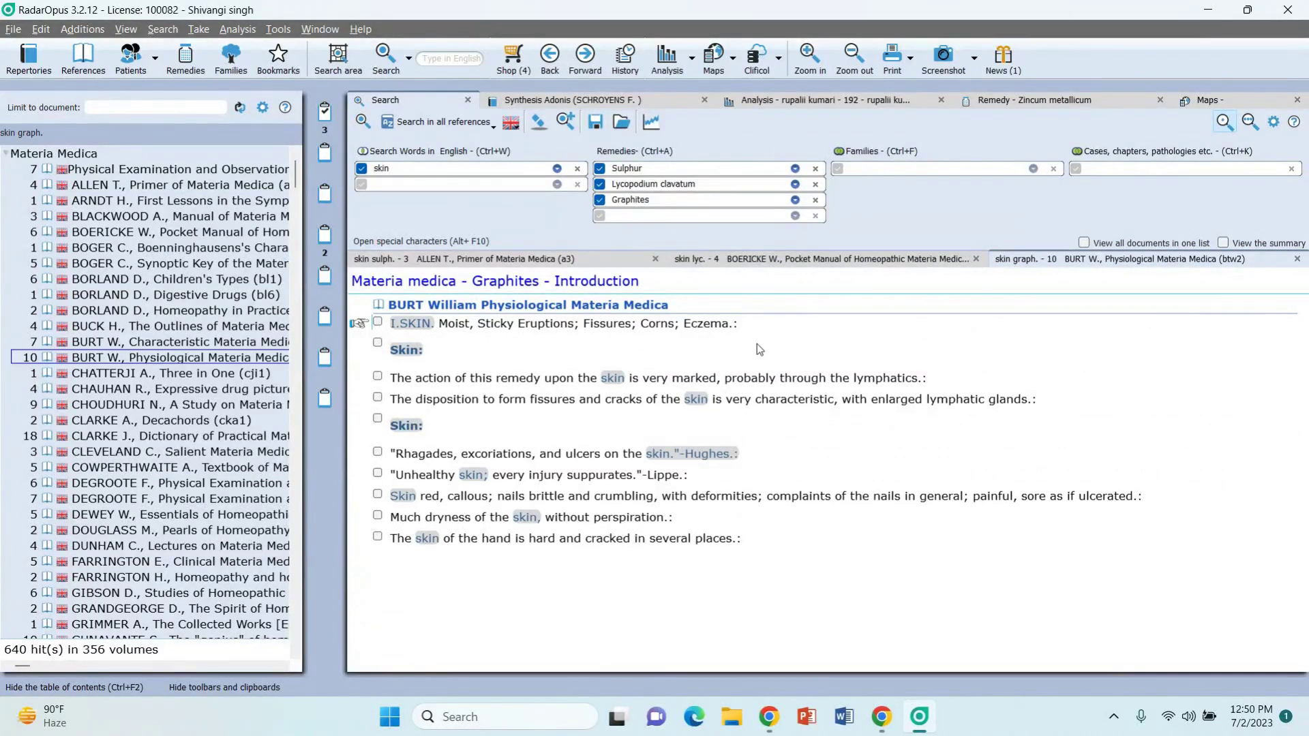
left_click(883, 719)
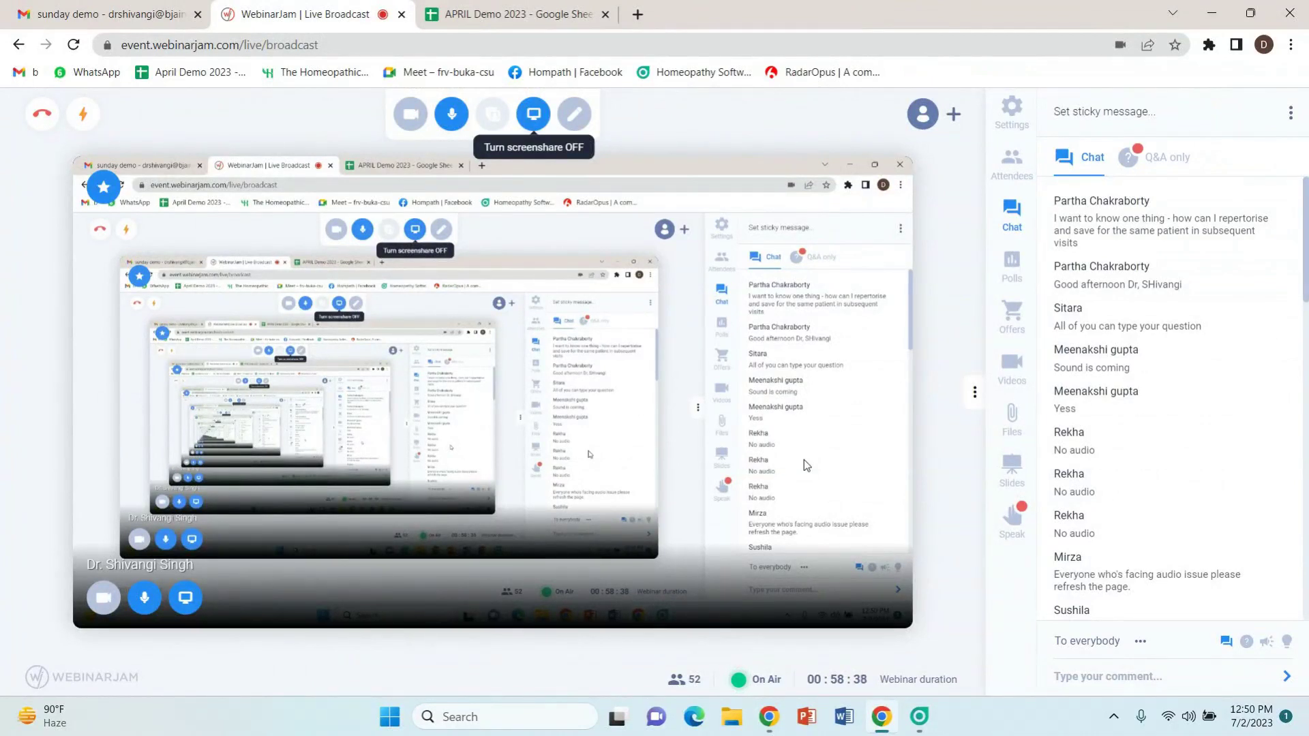
Step: Switch between RadarOpus and the WebinarJam broadcast, ending with RadarOpus's Graphites results in front
left_click(914, 723)
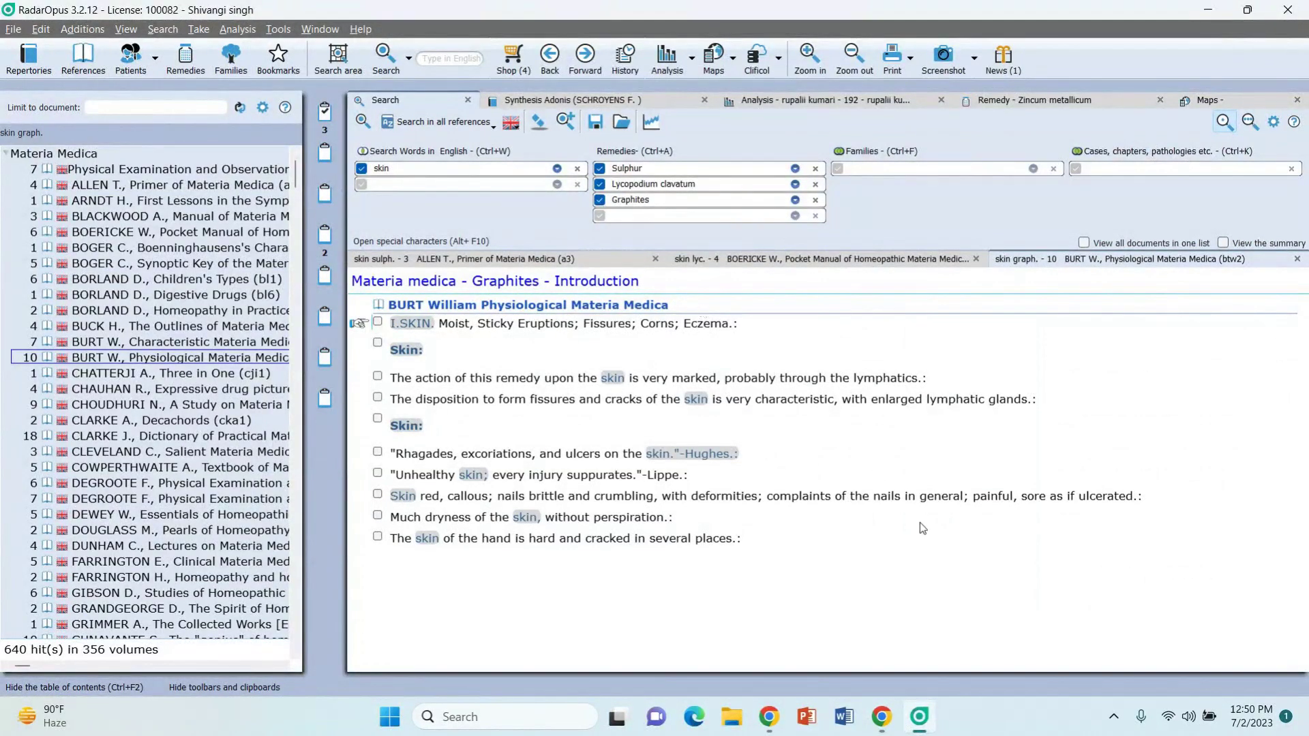
mouse_move(895, 720)
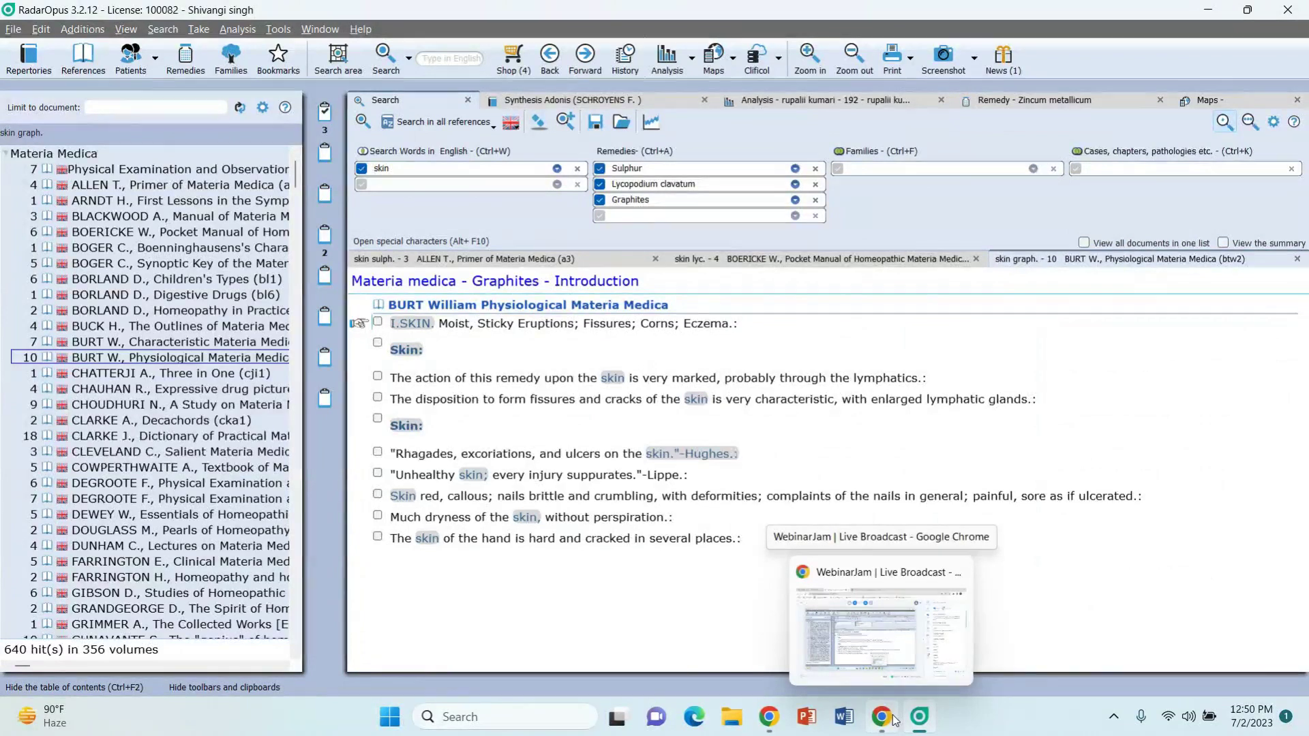
left_click(895, 720)
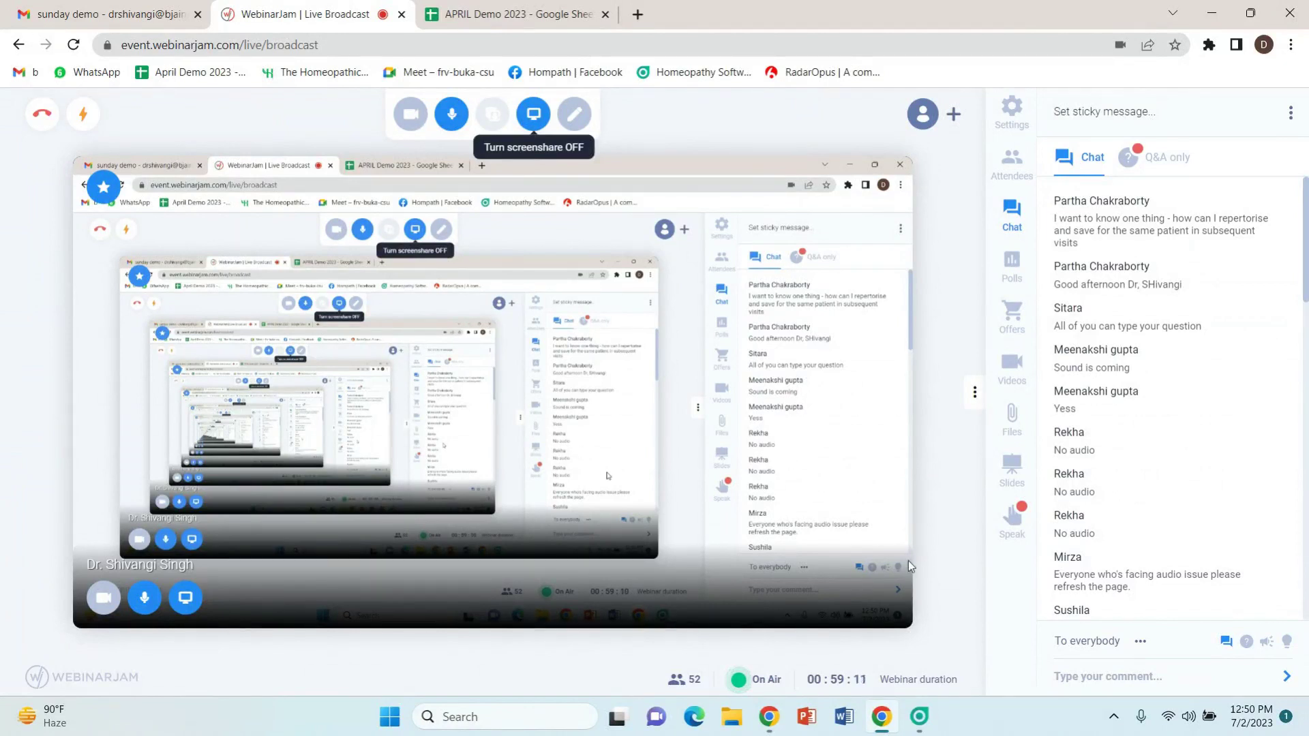
left_click(925, 726)
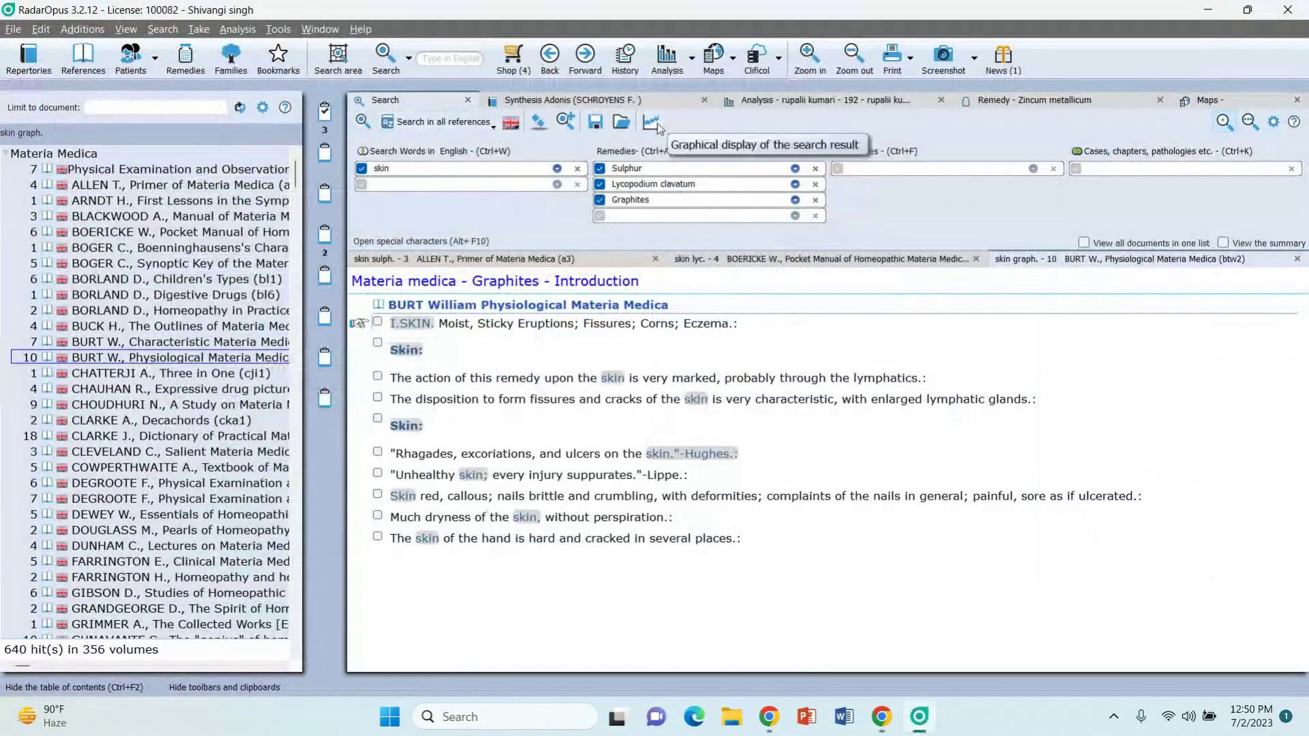
Step: Clear the rubrics from the clipboards, hide the contents panel, and close the Synthesis Adonis and search windows
right_click(329, 120)
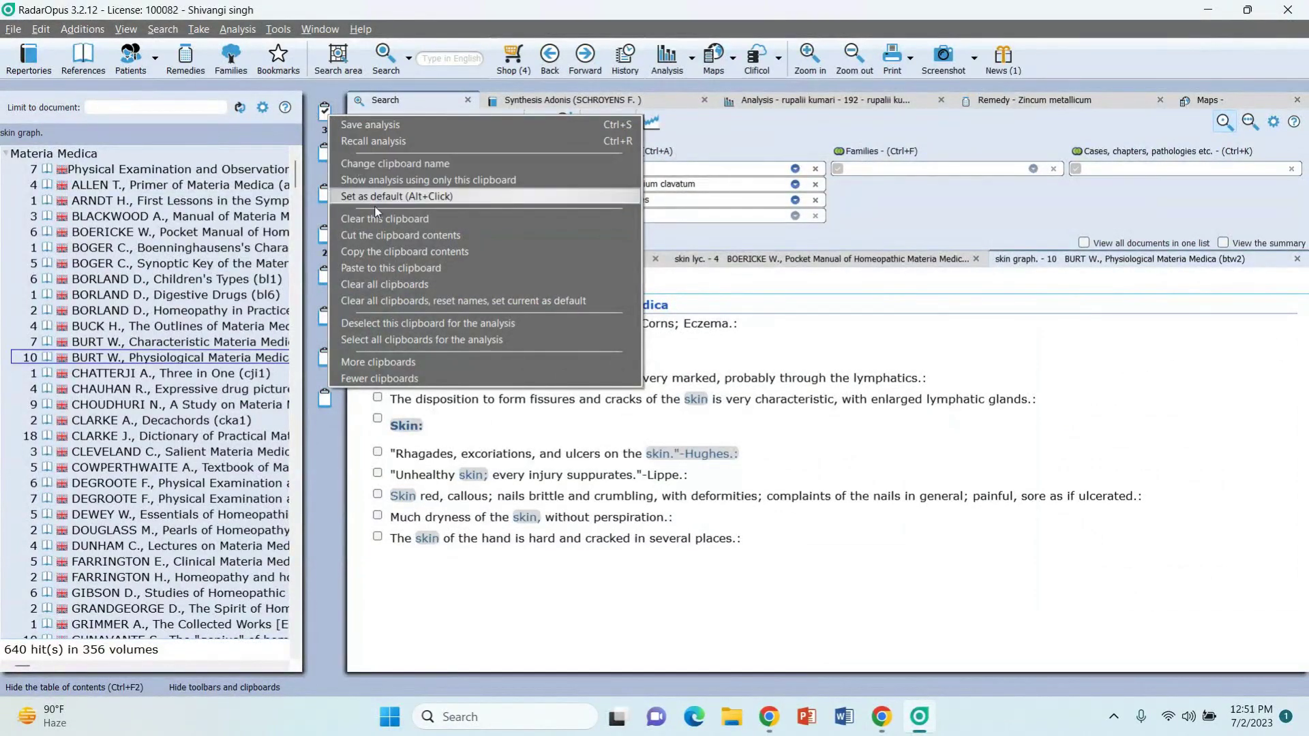
left_click(398, 284)
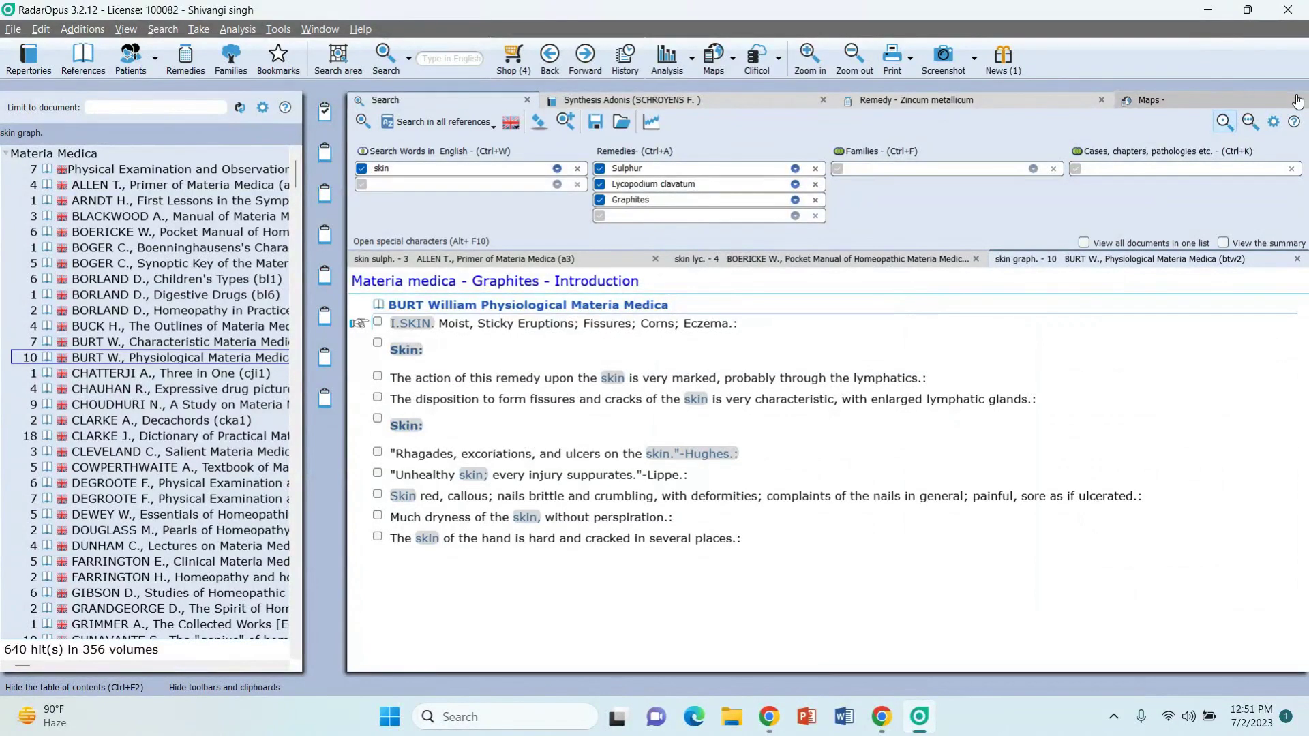
key("ctrl+F2")
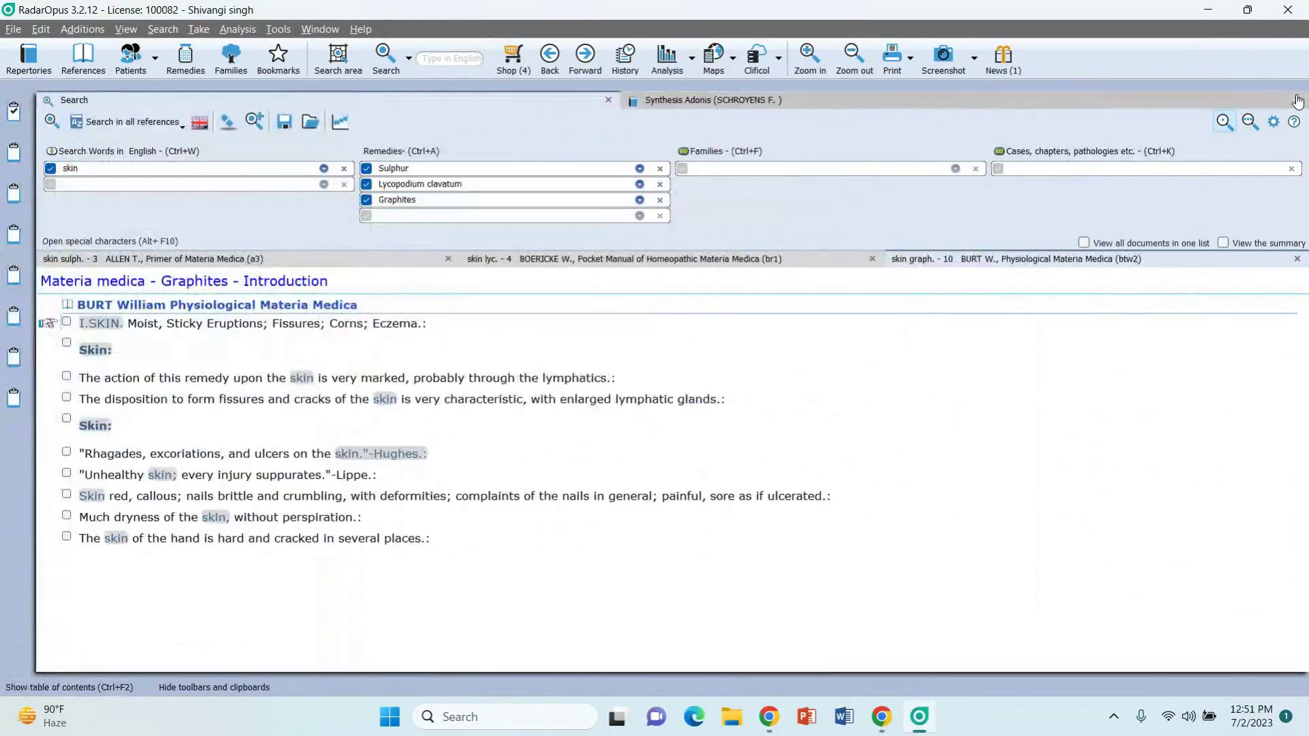
left_click(1298, 101)
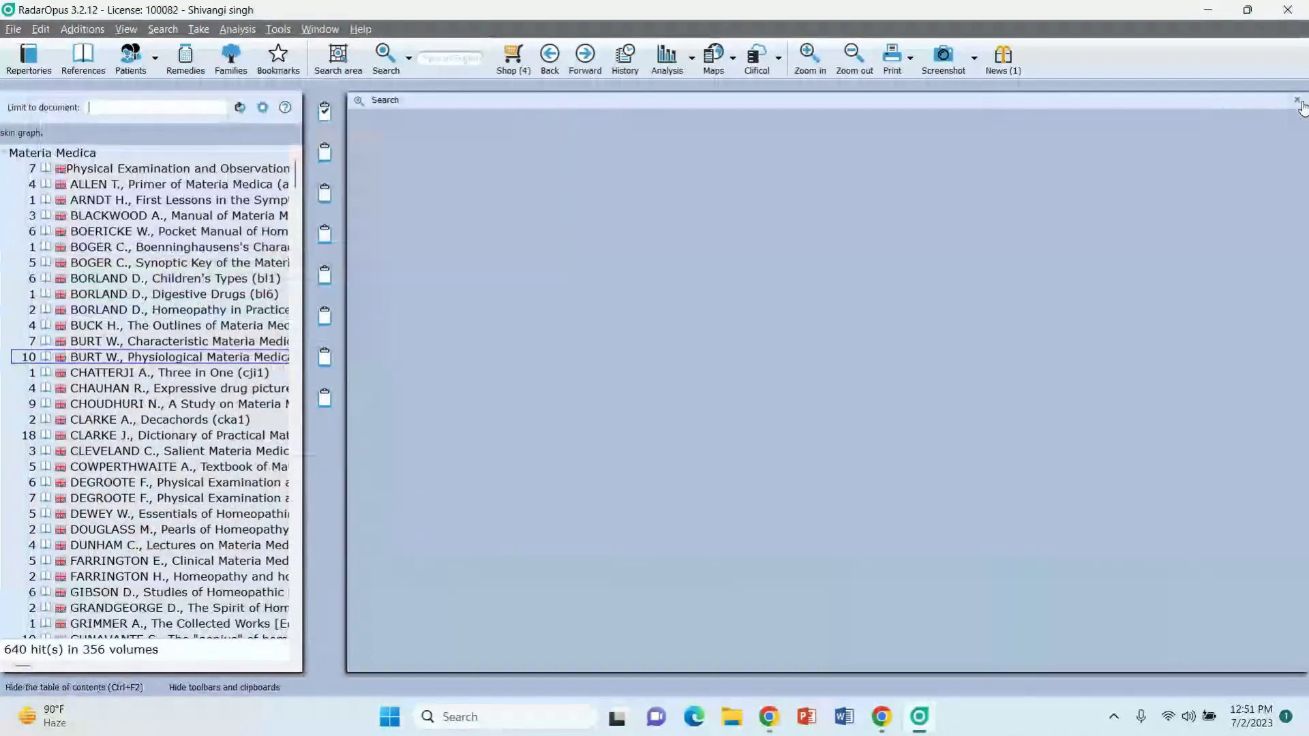
left_click(1297, 100)
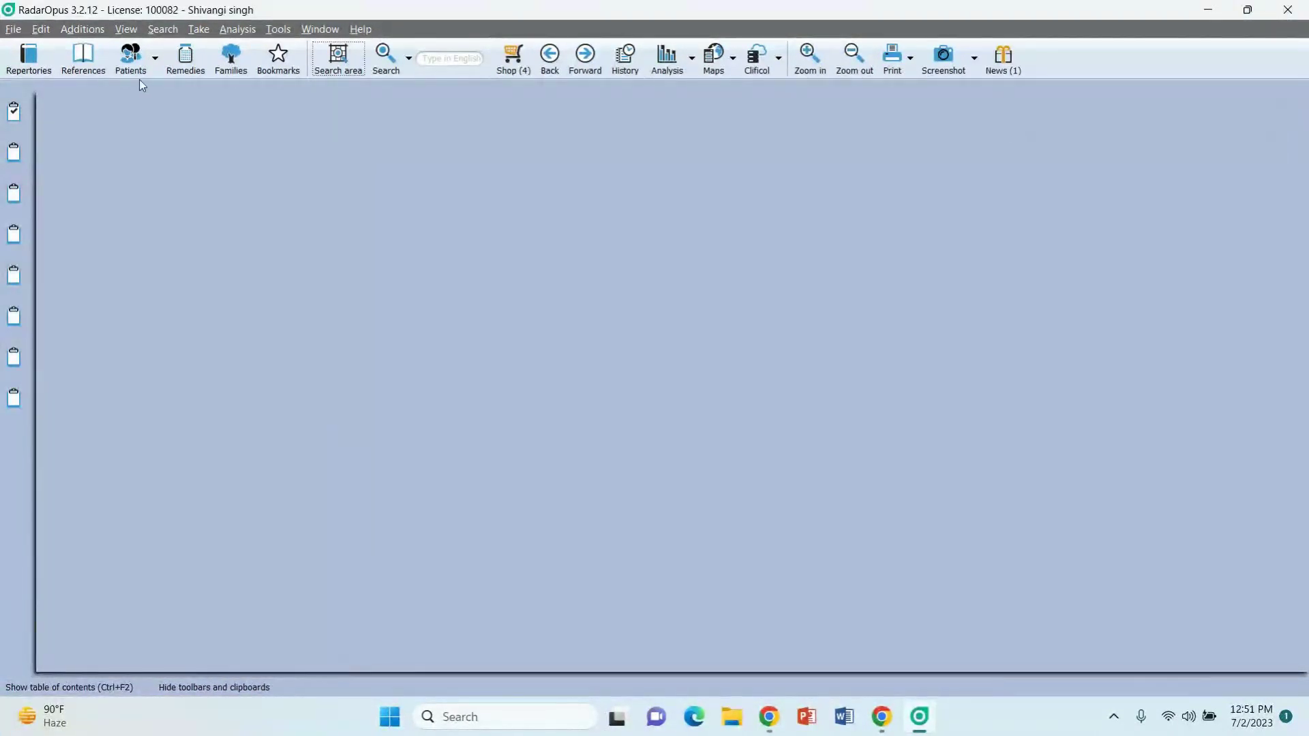
Step: List every patient, then create a new patient and open its Consultations page
left_click(133, 60)
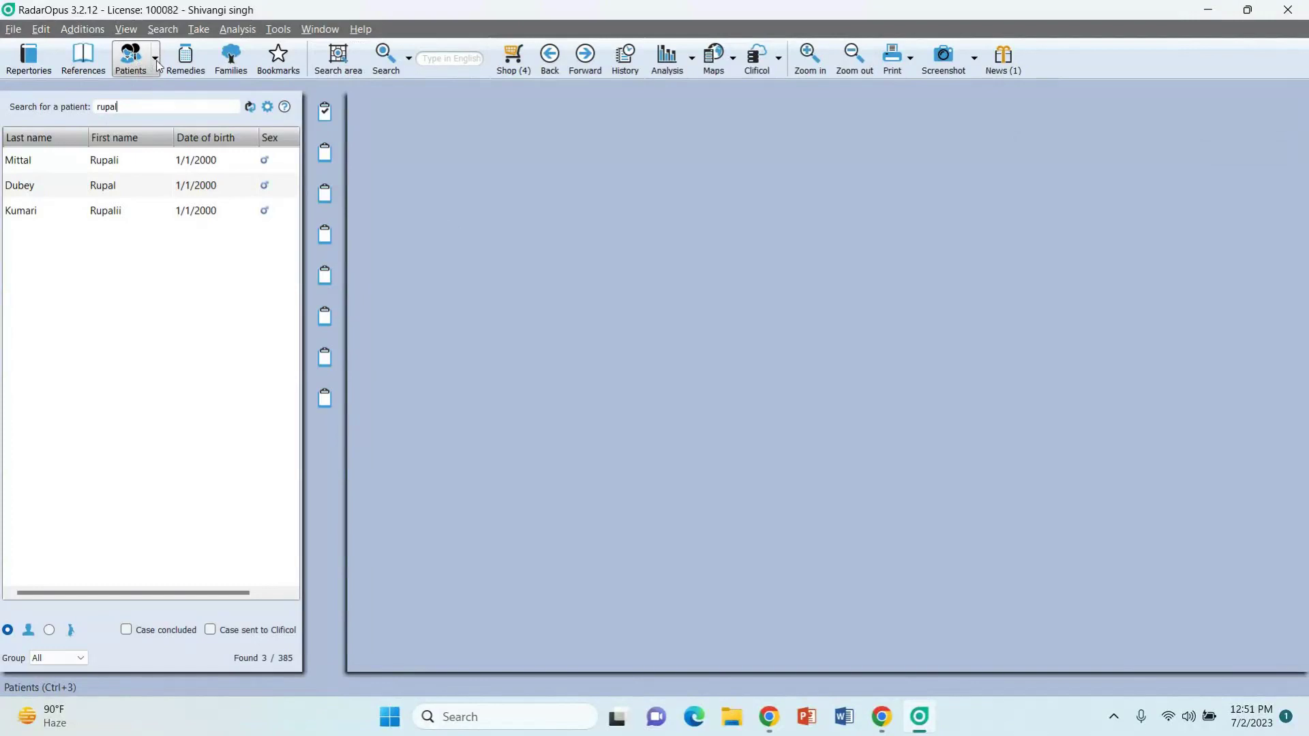
key("BackSpace")
key("BackSpace")
key("BackSpace")
key("BackSpace")
key("BackSpace")
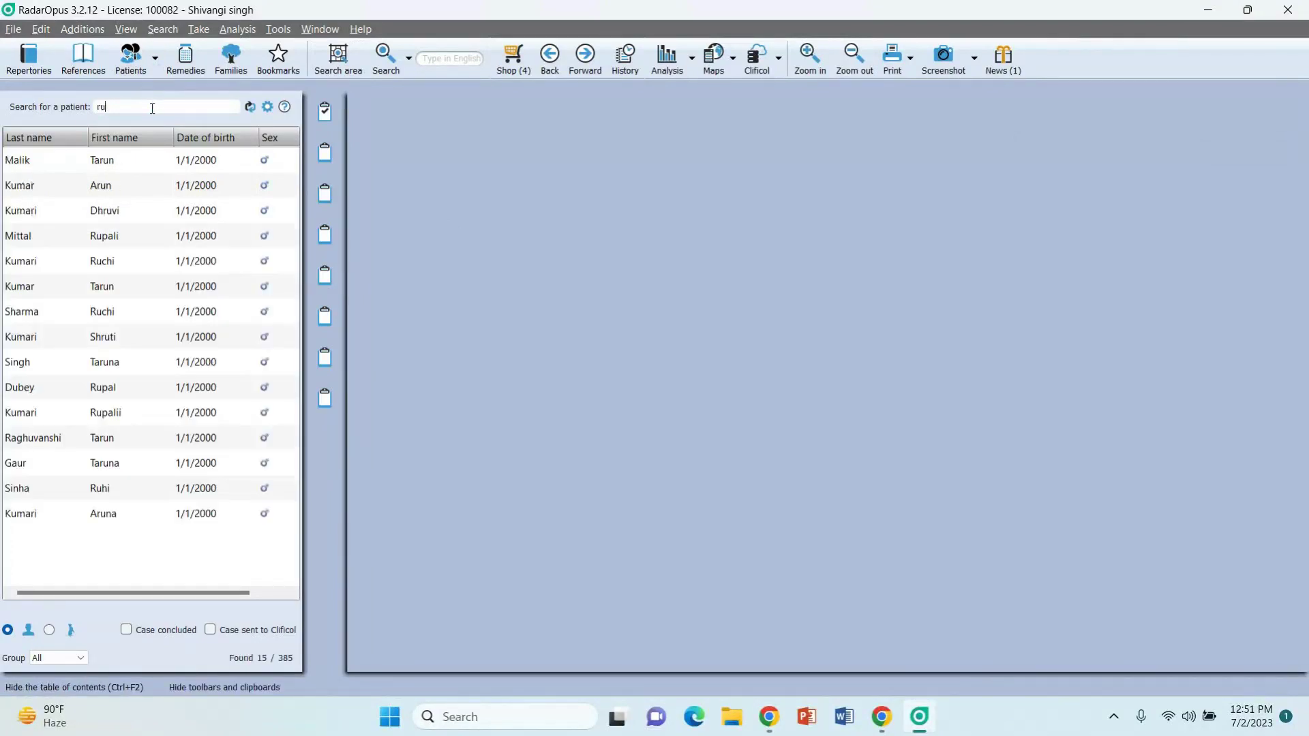
left_click(155, 58)
left_click(167, 95)
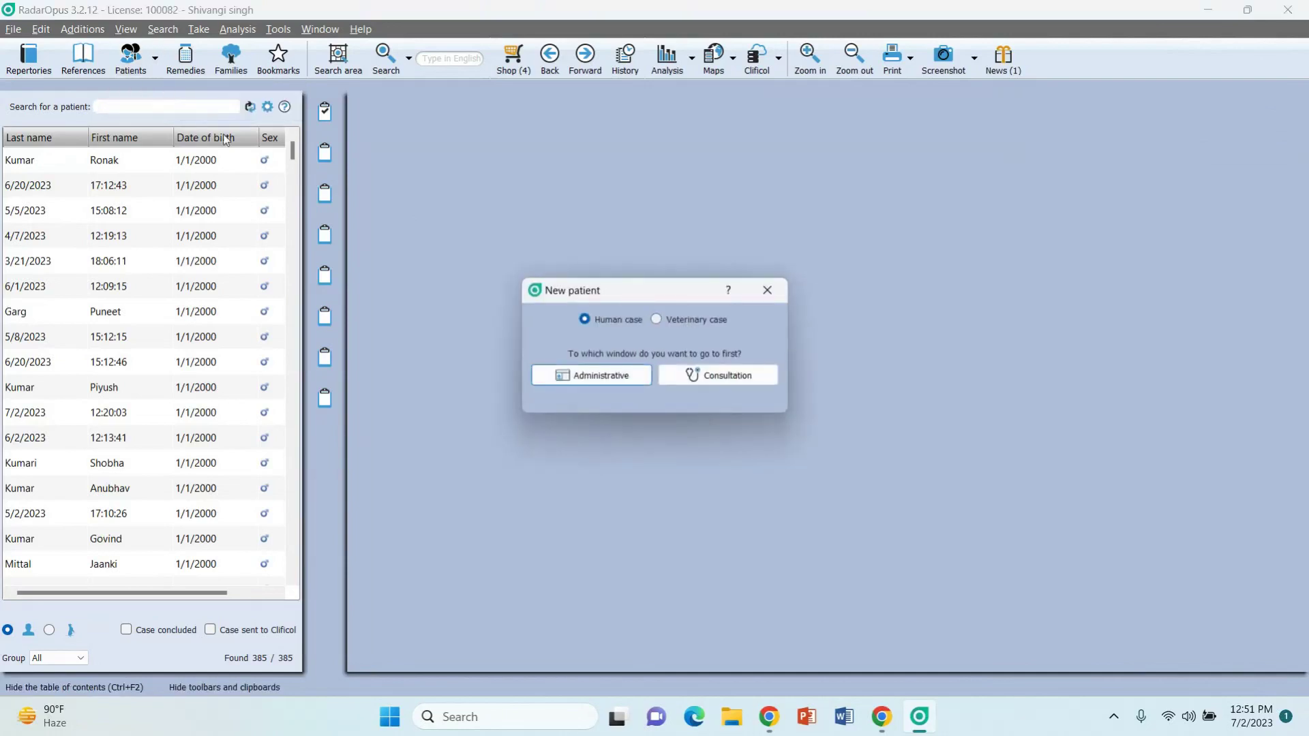
left_click(622, 377)
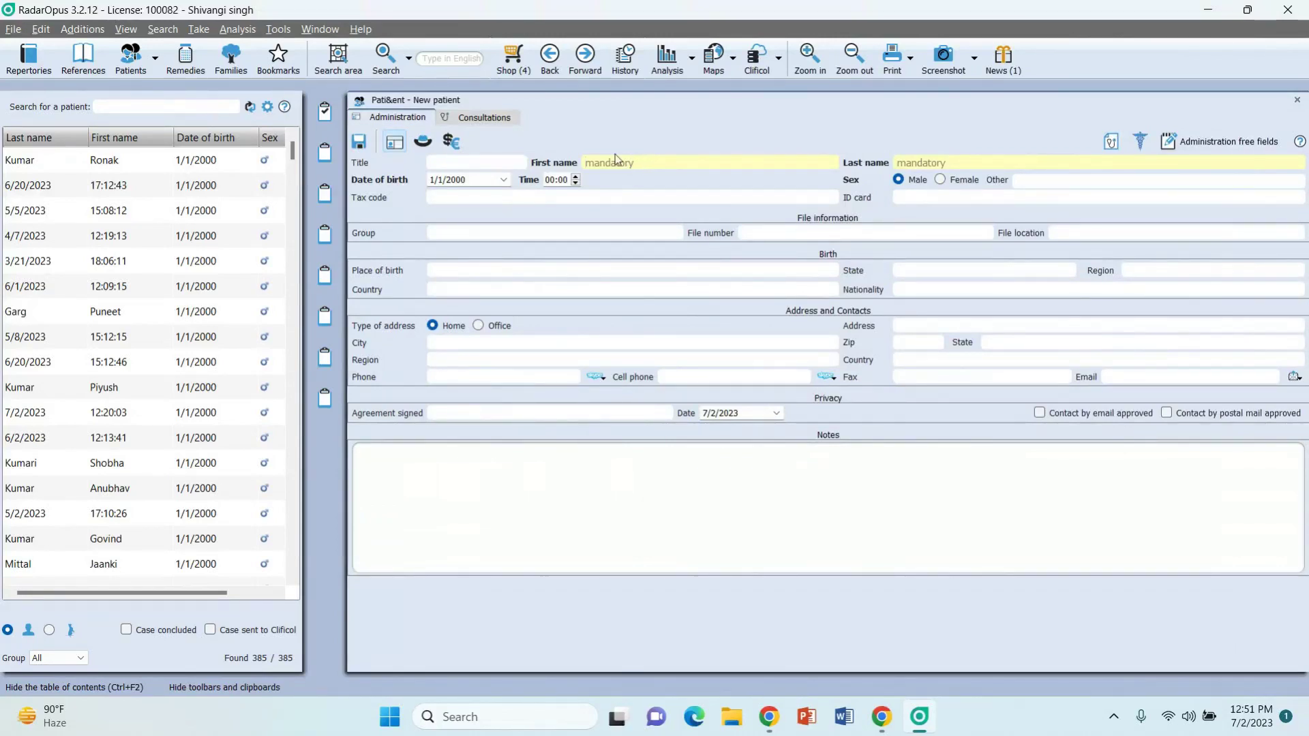
left_click(497, 115)
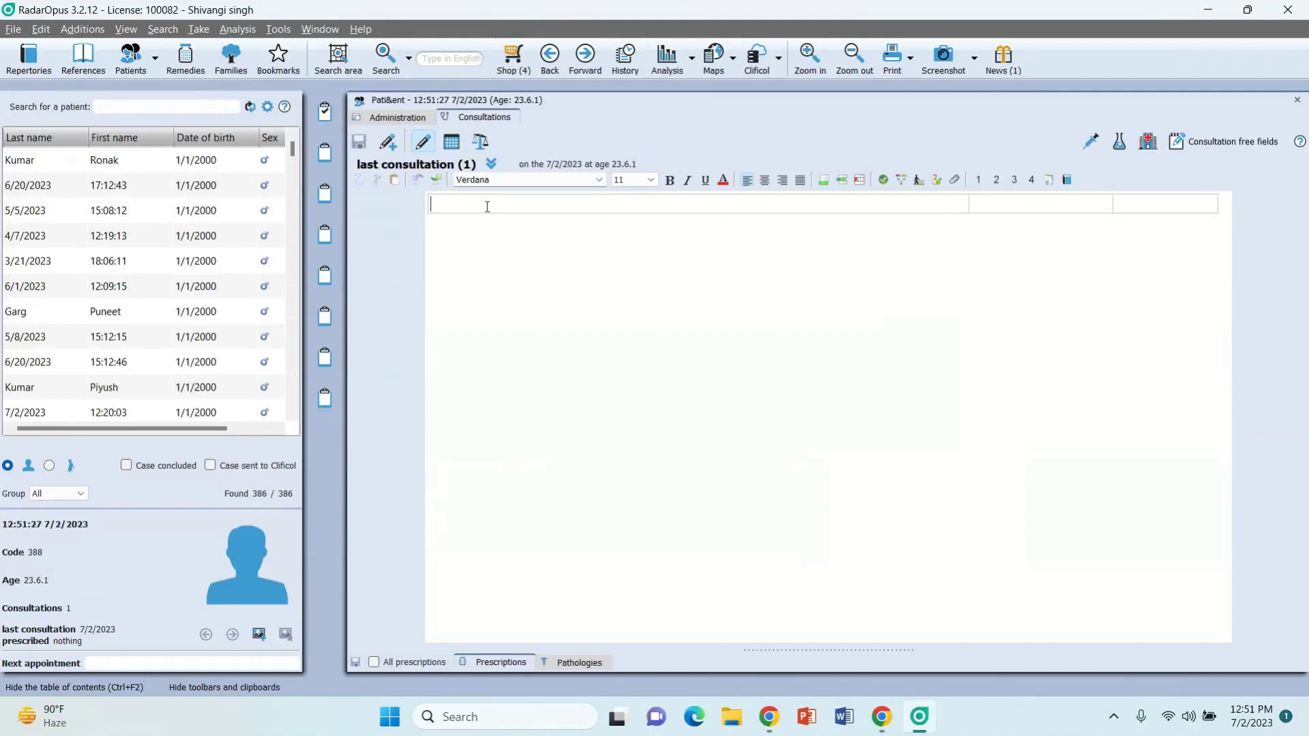
Step: Record 'pain in epigastric region' with '<empty stomach' in the first consultation, then add a second consultation
type("pain in epigastric region")
key("Return")
type("<em")
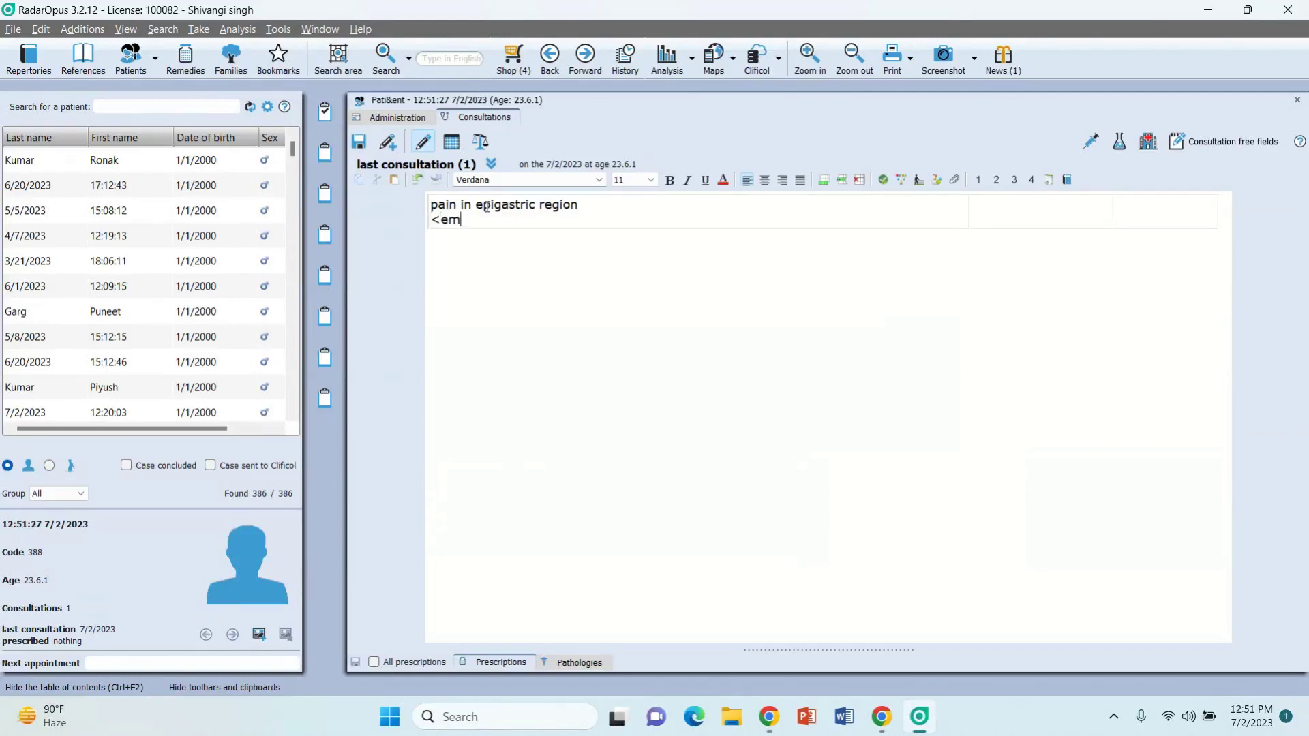
type("pty stomach")
left_click(388, 144)
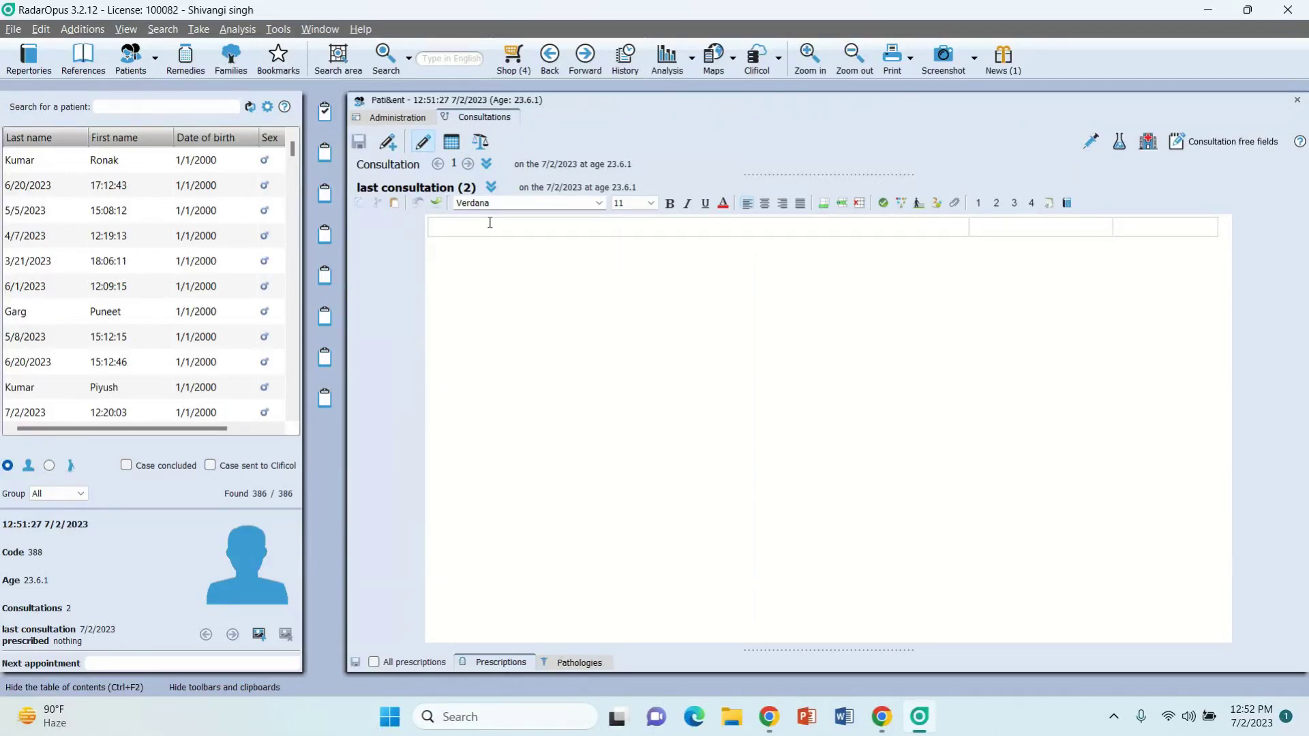
Step: Note 'burning in esophageal region' with '<spicy food', show the header fields, and add a third consultation
type("burning in esophageal")
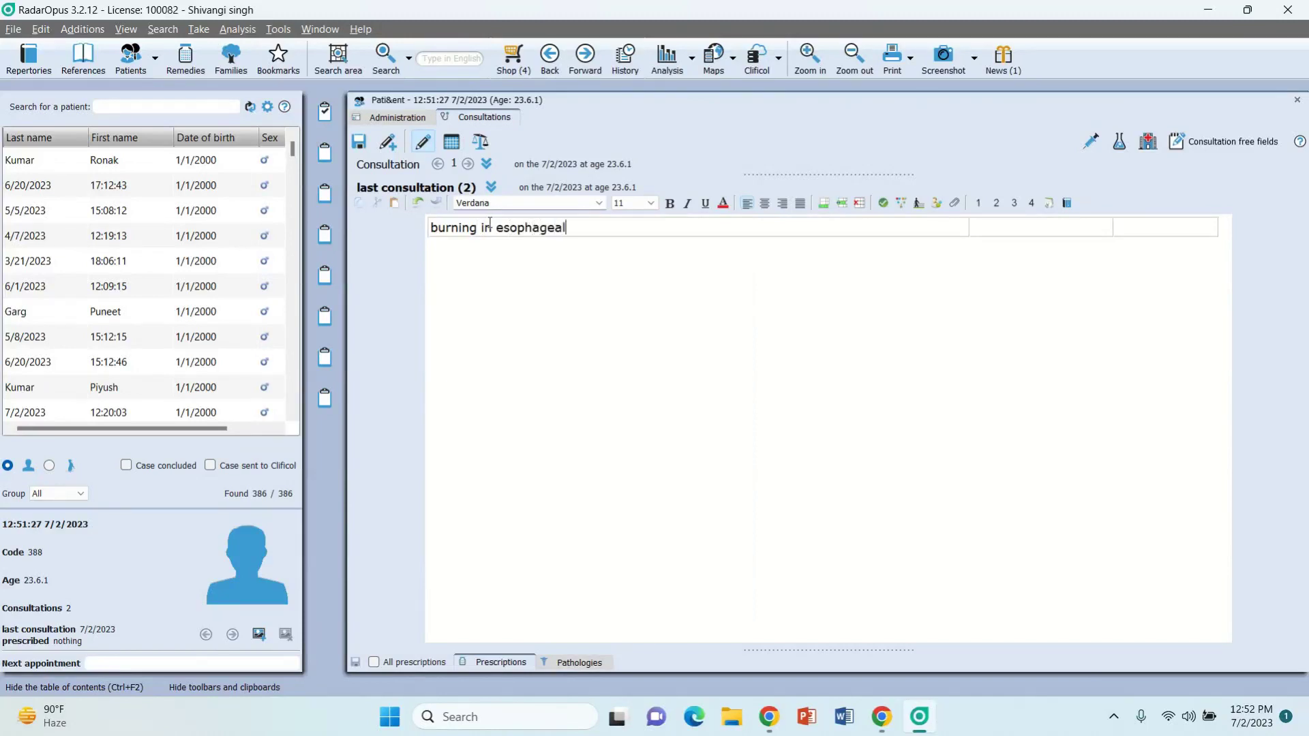
type(" region")
key("Return")
type("<")
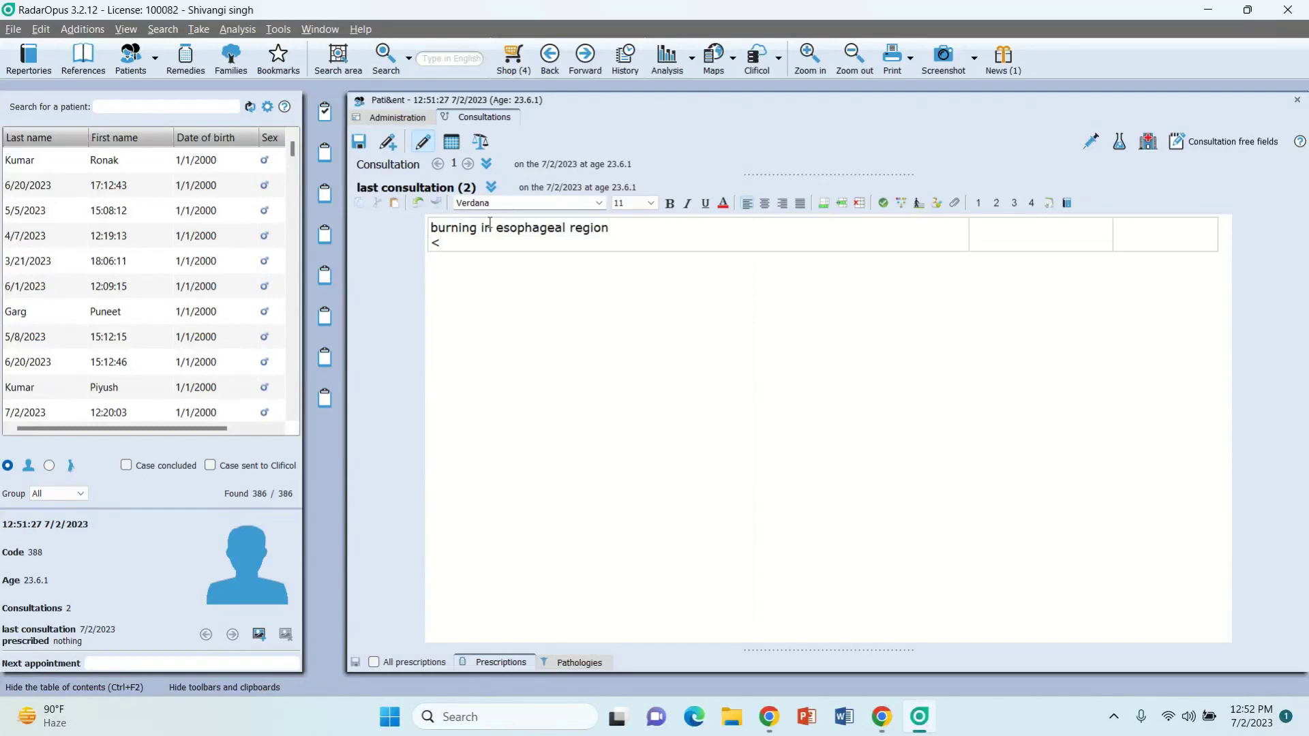
type("spicy food")
left_click(491, 187)
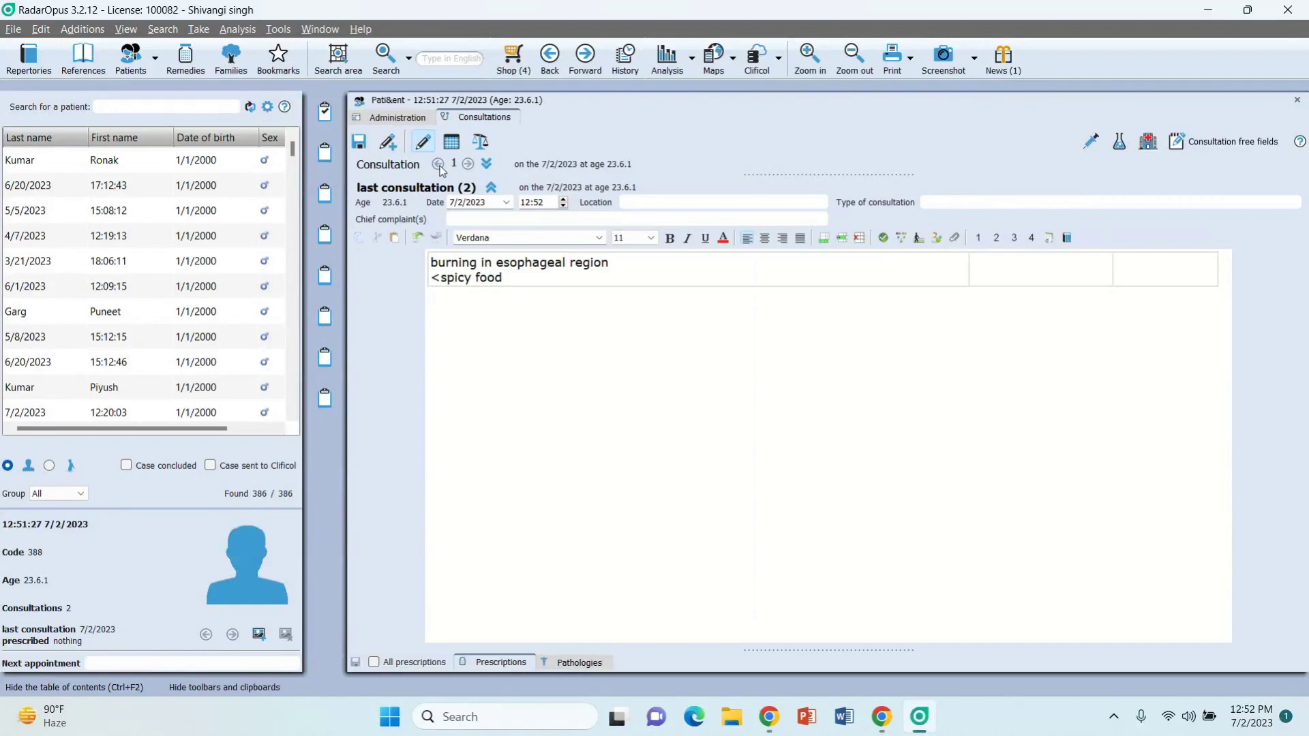
left_click(397, 148)
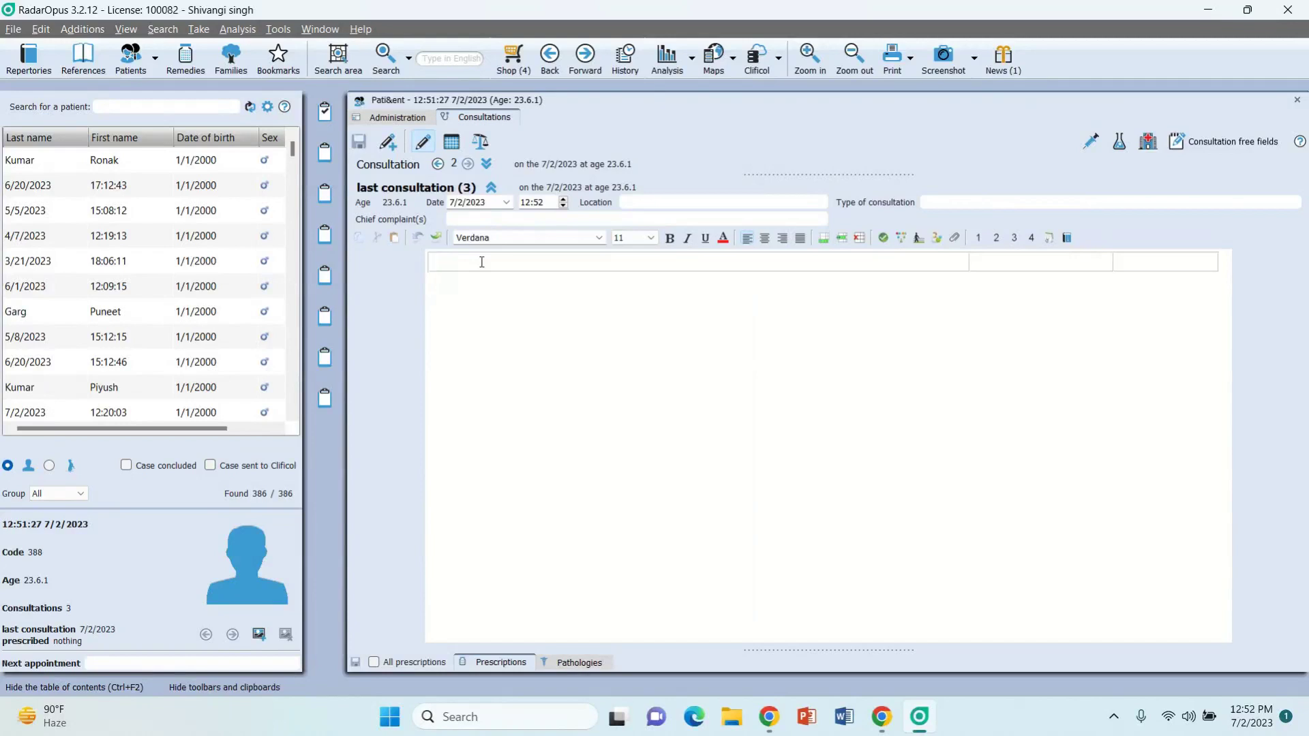
Step: Enter 'relief in previous symptoms' in the third consultation
type("relief in previous symptoms")
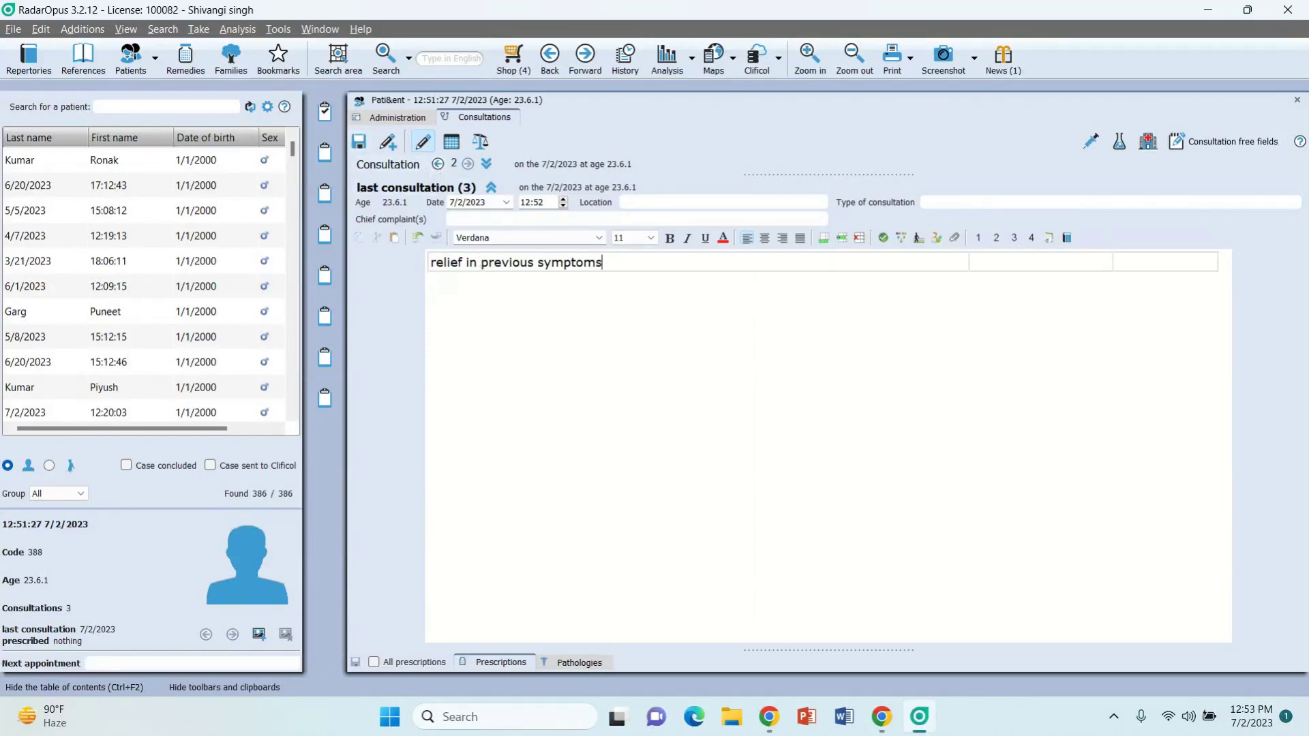
Step: Show the second consultation with its details above the third, and display the prescriptions list
left_click(438, 164)
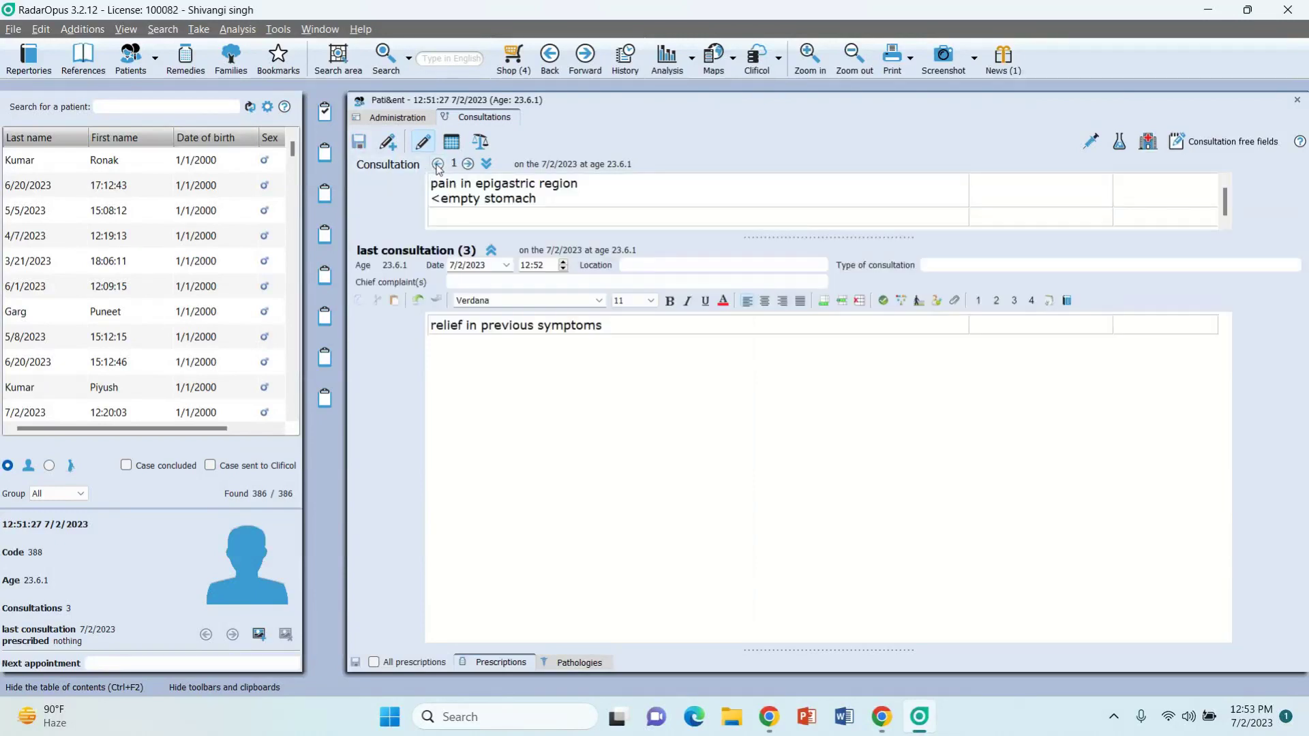
left_click(486, 165)
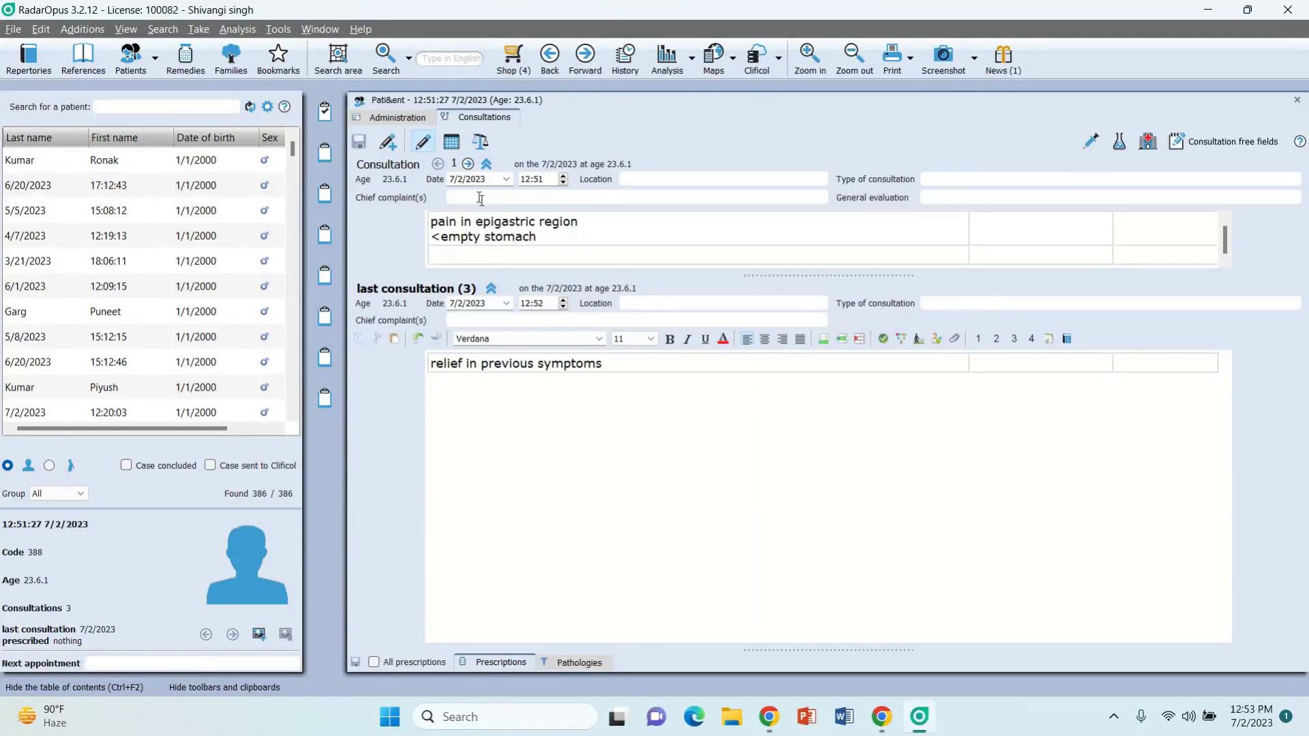
left_click(468, 165)
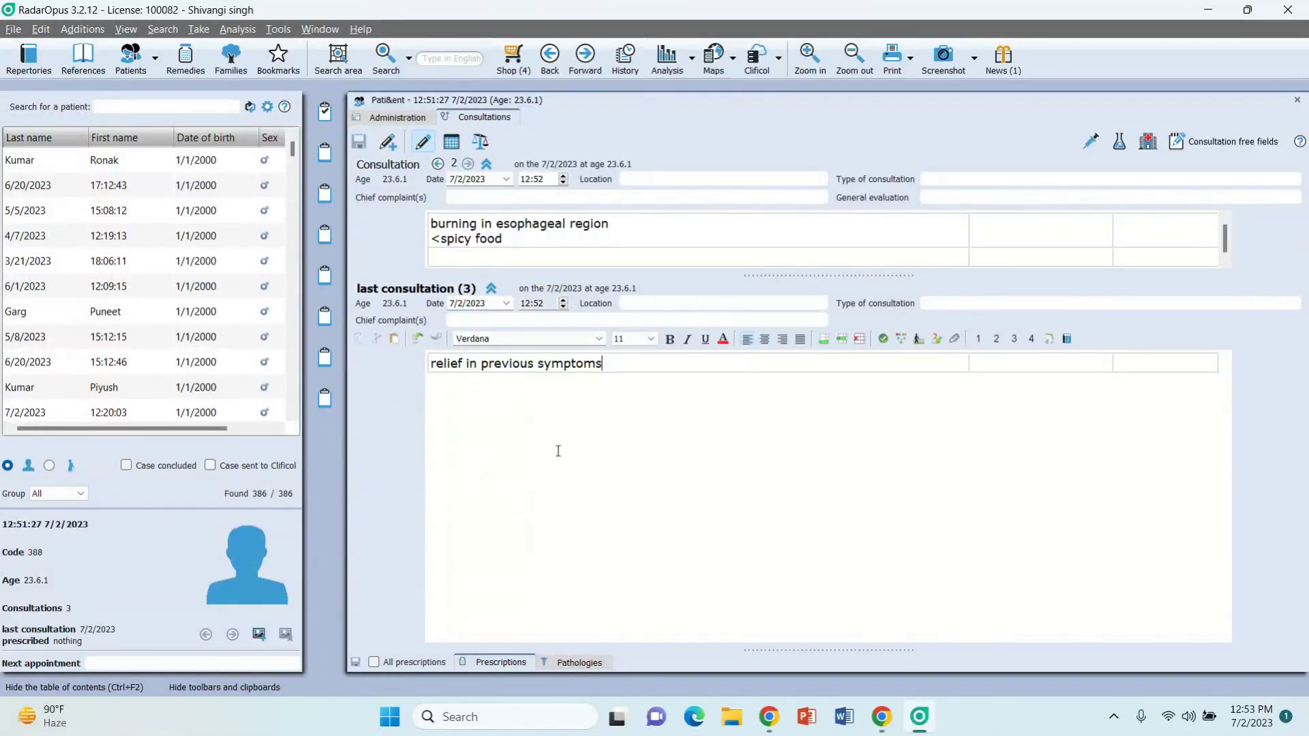
left_click(507, 664)
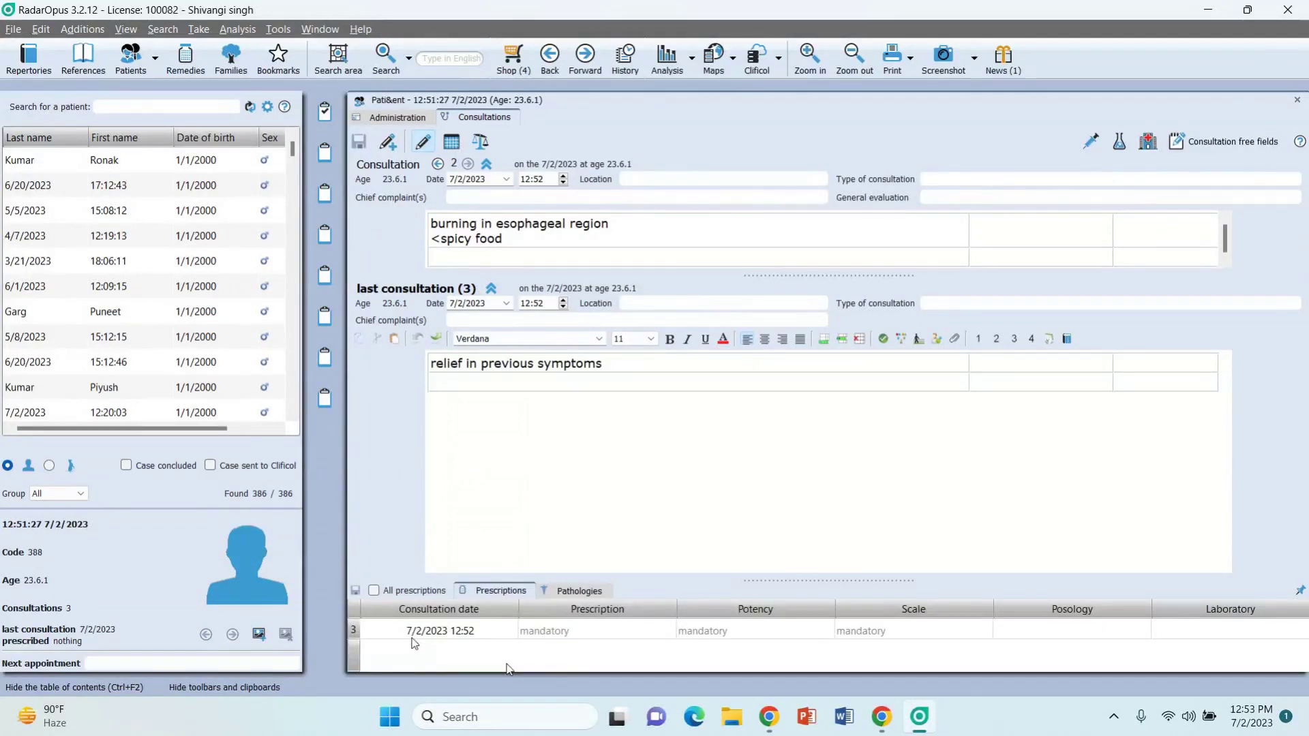
Step: Prescribe bell. for consultation 3
left_click(545, 634)
type("bell.")
key("Return")
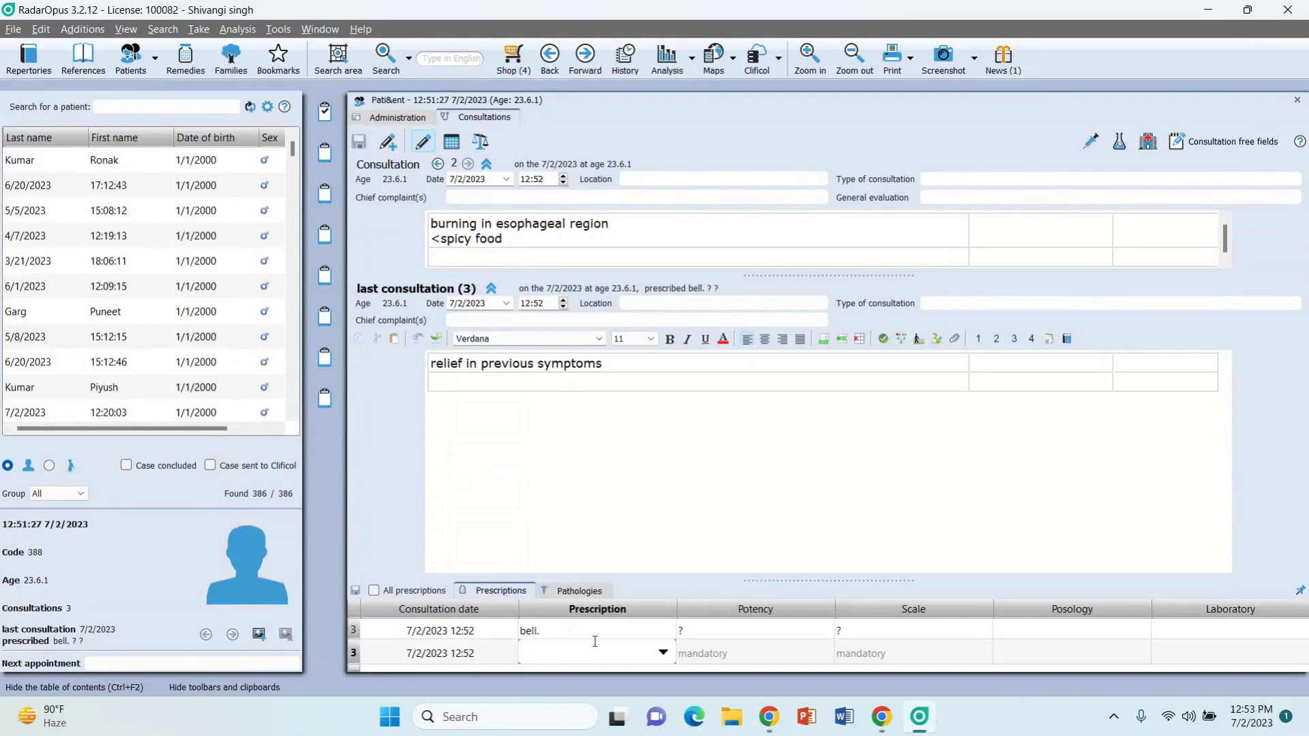
key("Escape")
Step: Return to the first consultation, check the patient's analysis, then switch to the webinar broadcast
left_click(440, 165)
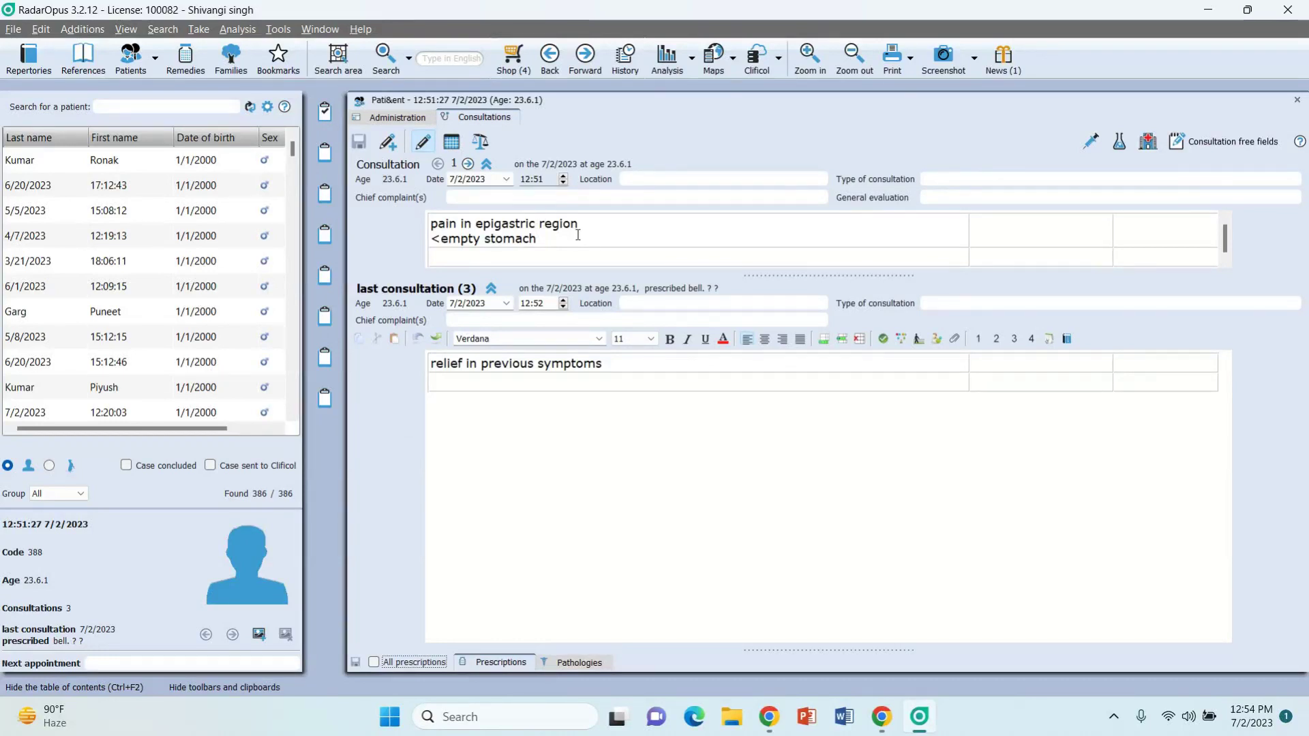
left_click(334, 111)
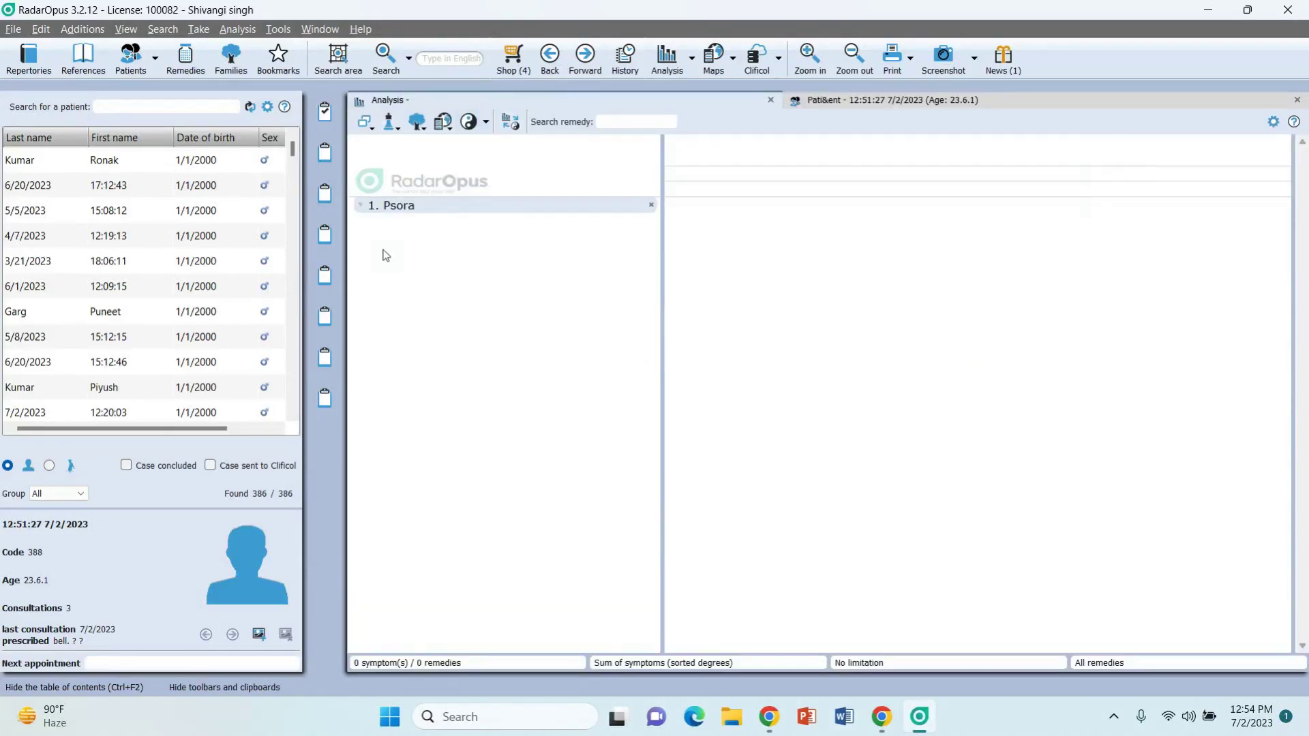
left_click(892, 100)
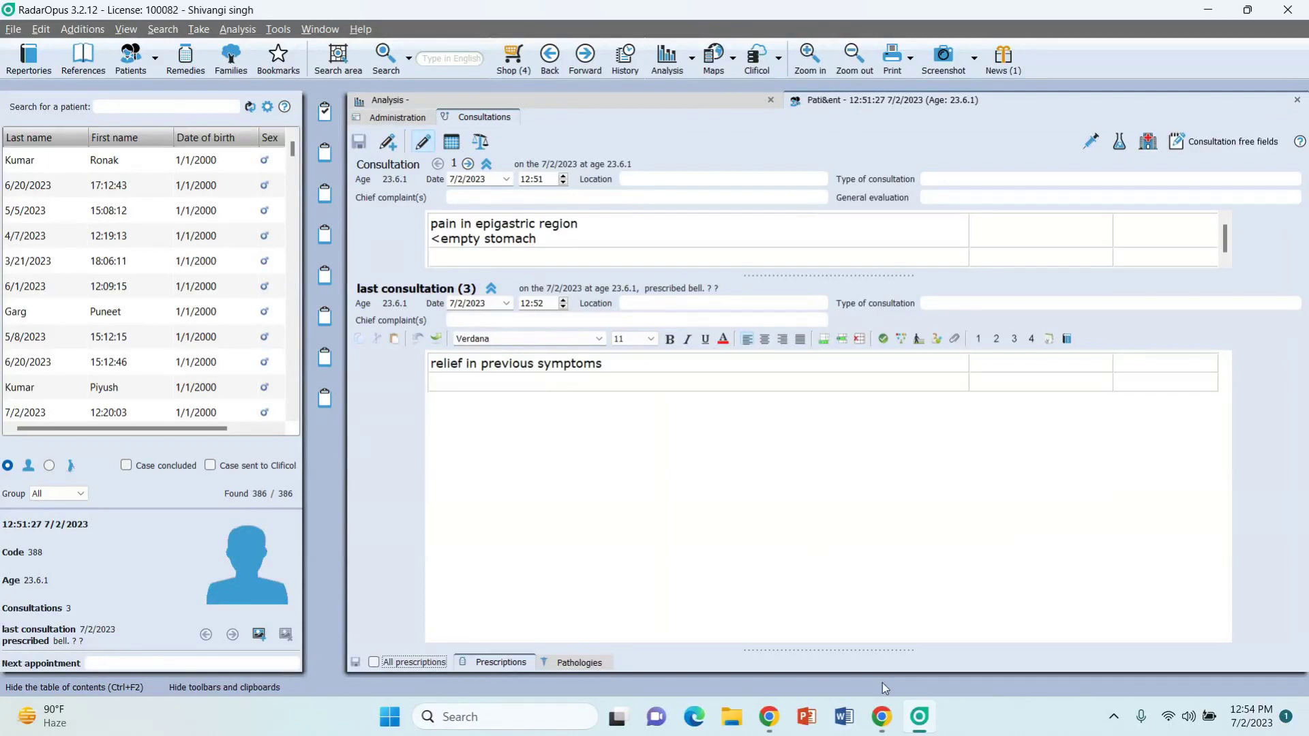
left_click(887, 715)
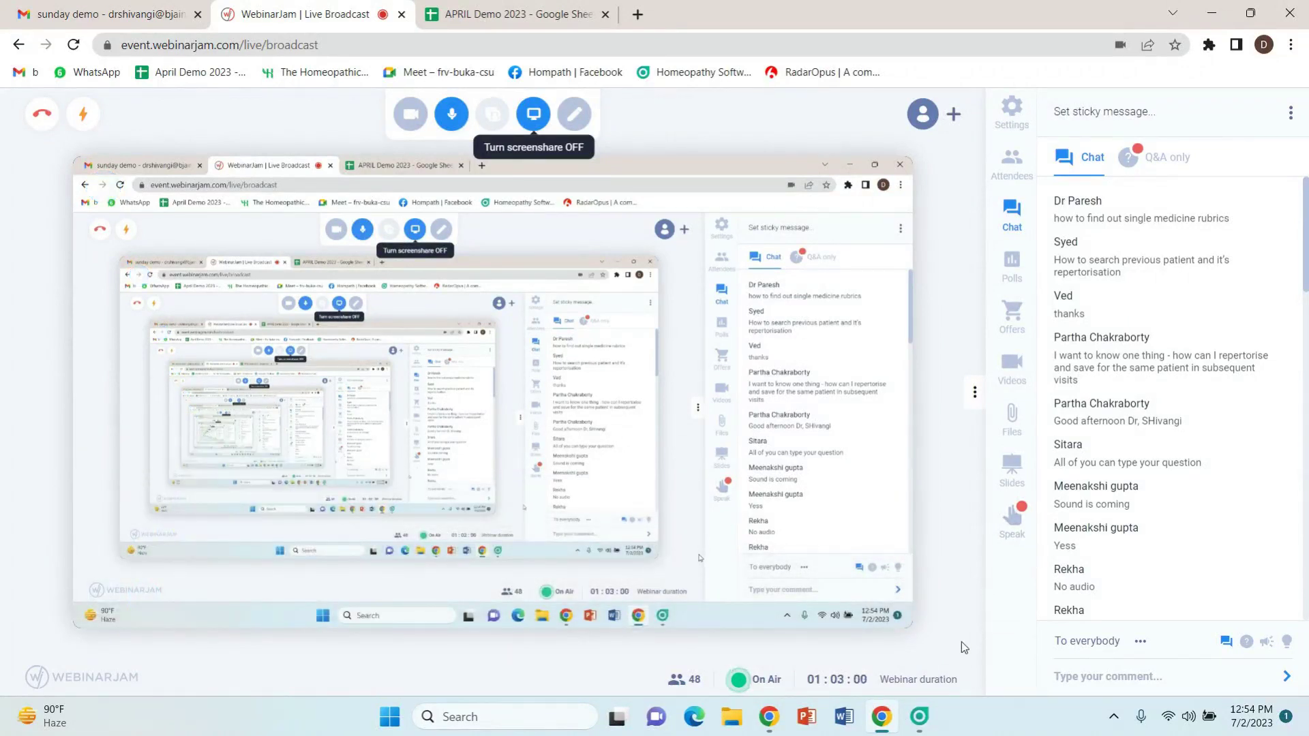
Step: Bring RadarOpus back in front of the WebinarJam broadcast
left_click(920, 714)
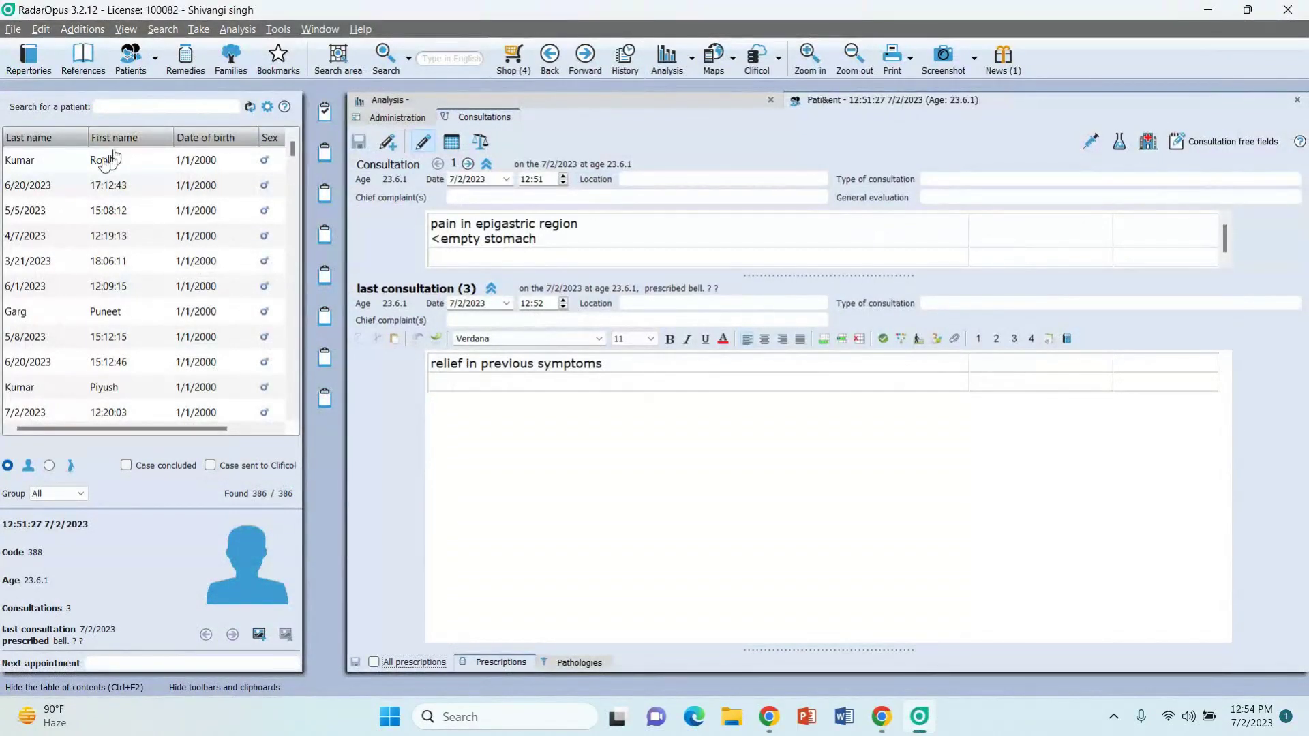
Step: Close the open patient and analysis windows and open the first patient's file from the list
left_click(1296, 105)
left_click(1297, 108)
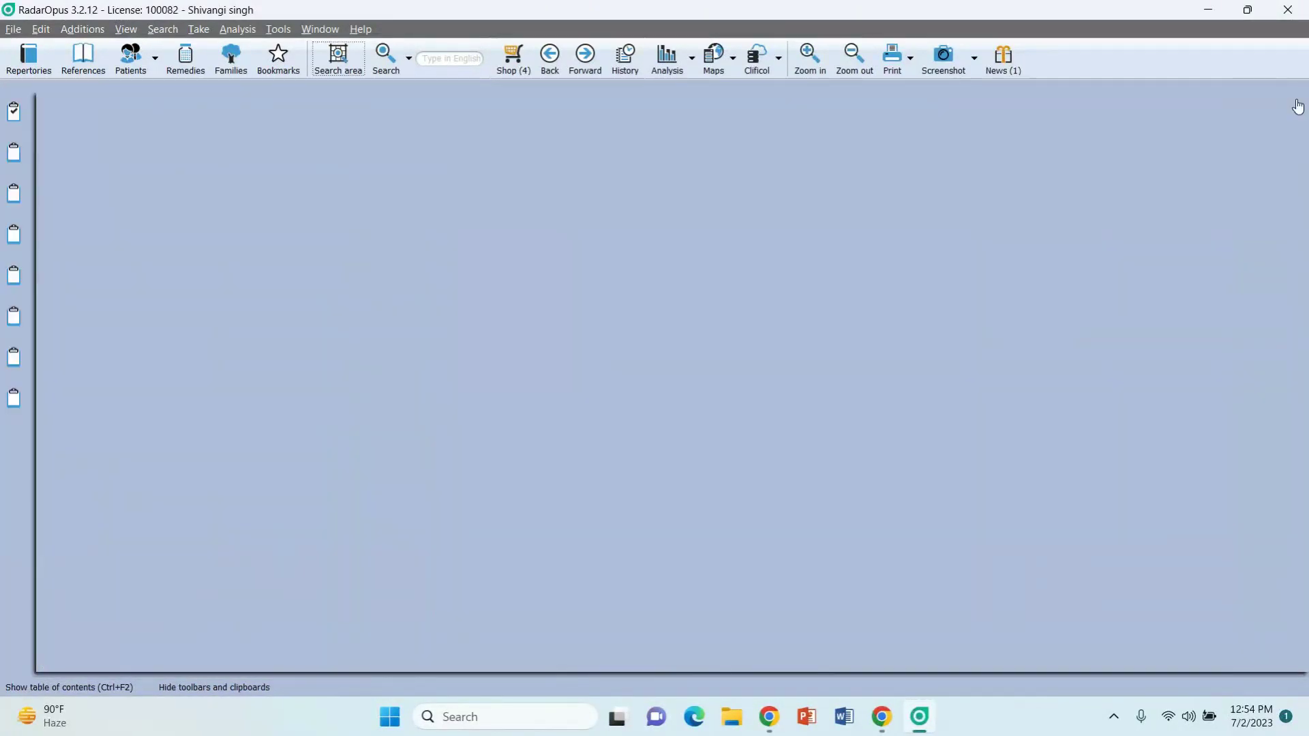
left_click(130, 56)
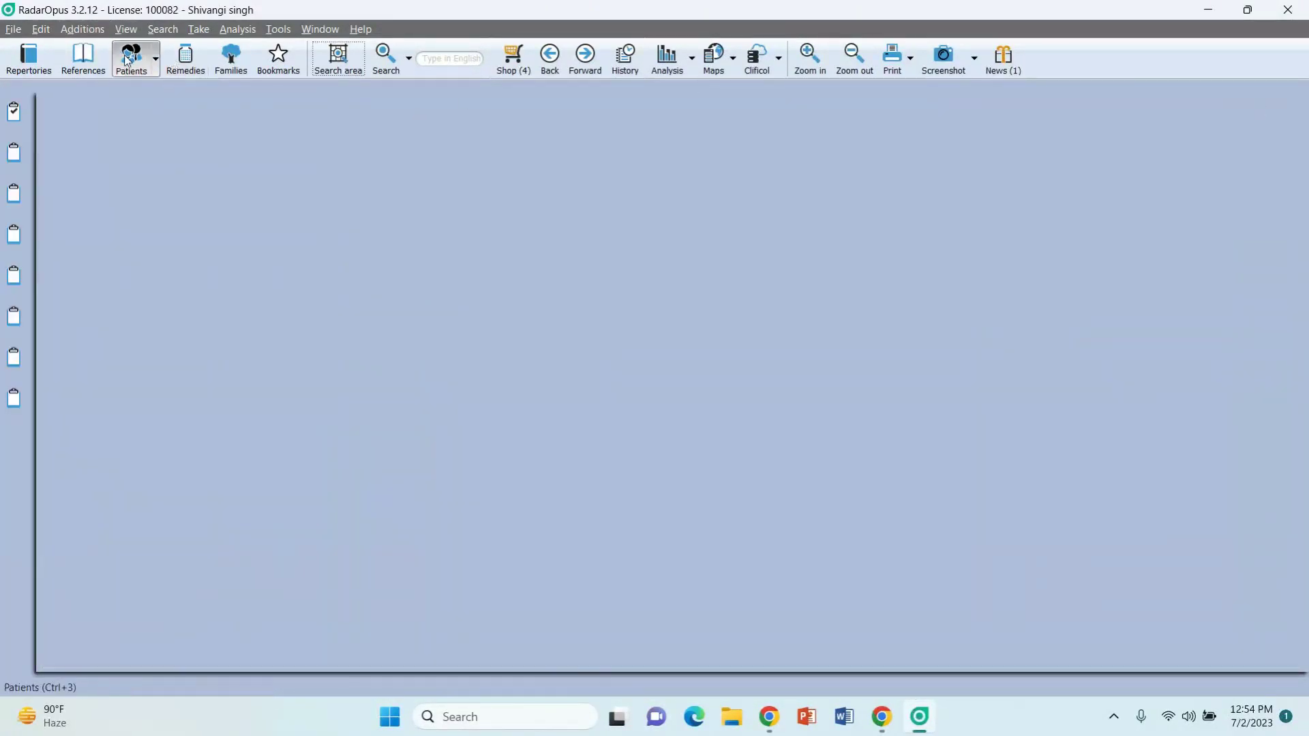
double_click(103, 159)
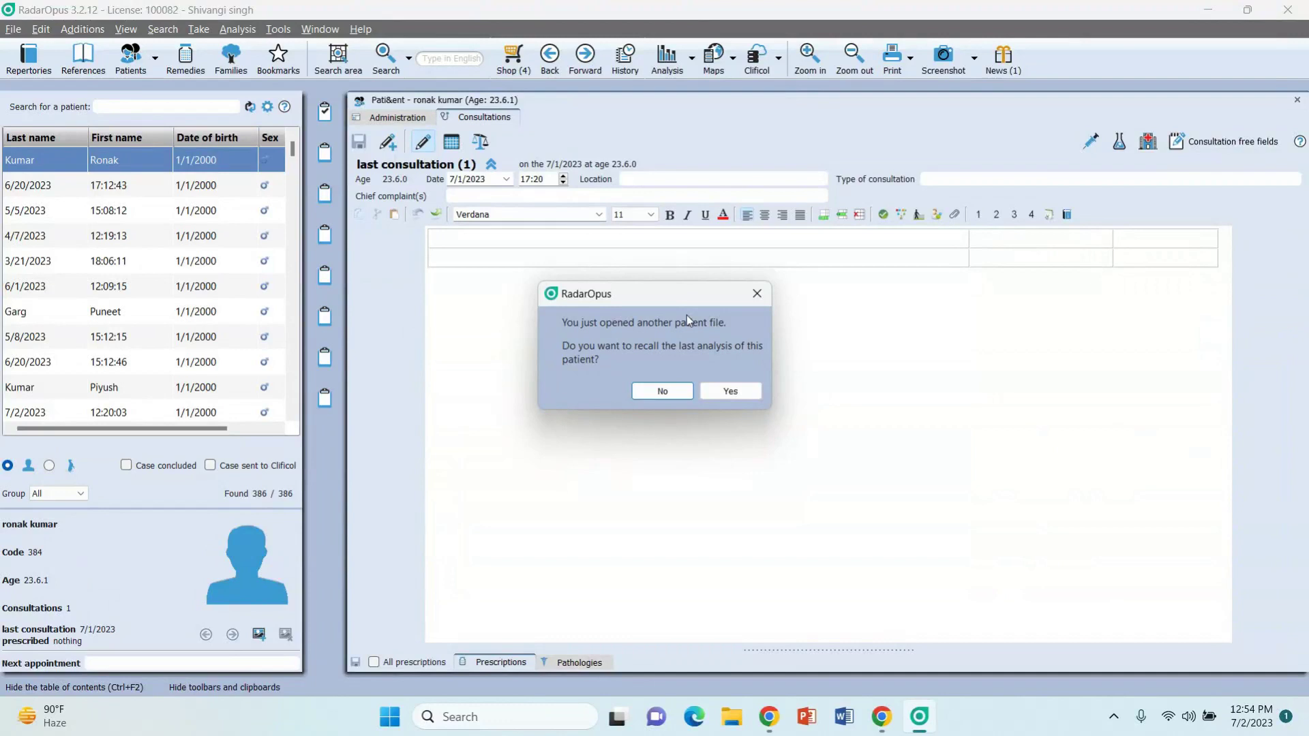
Step: Recall this patient's last five-rubric analysis, widen the rubric column, then return via the webinar to consultations
left_click(734, 389)
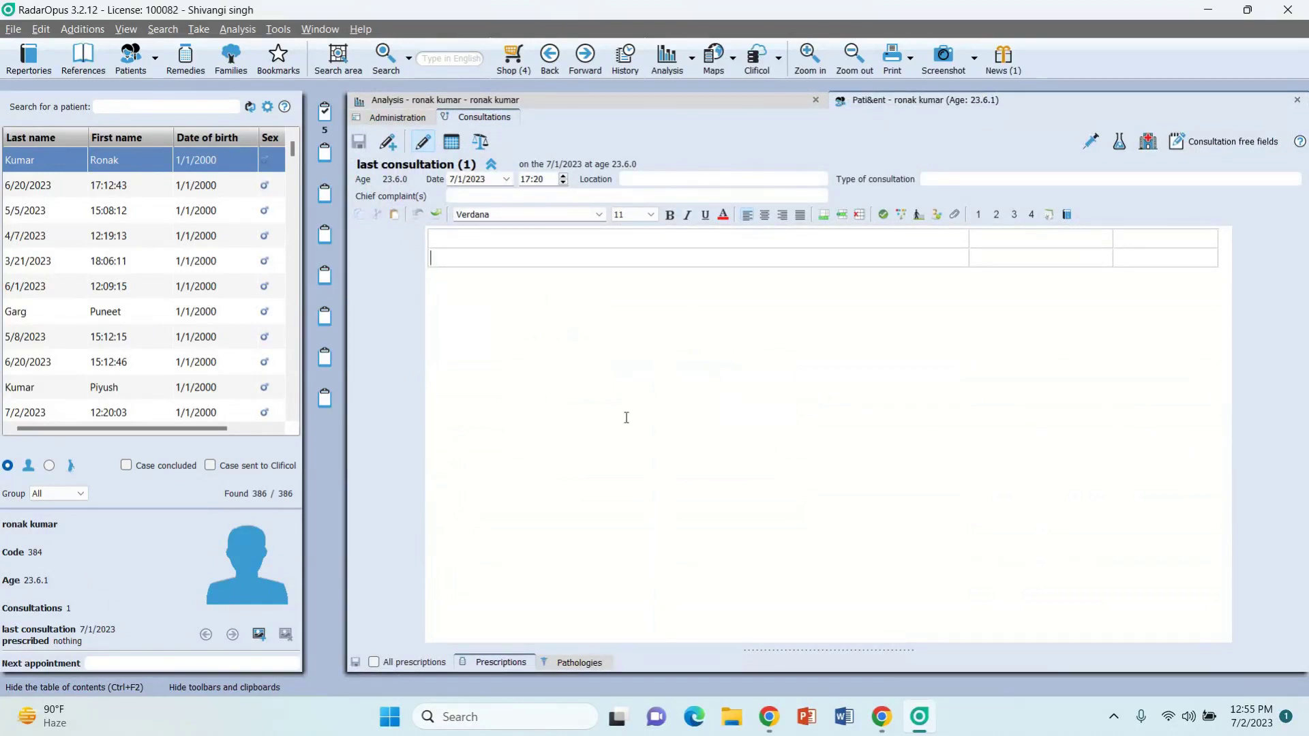
left_click(324, 116)
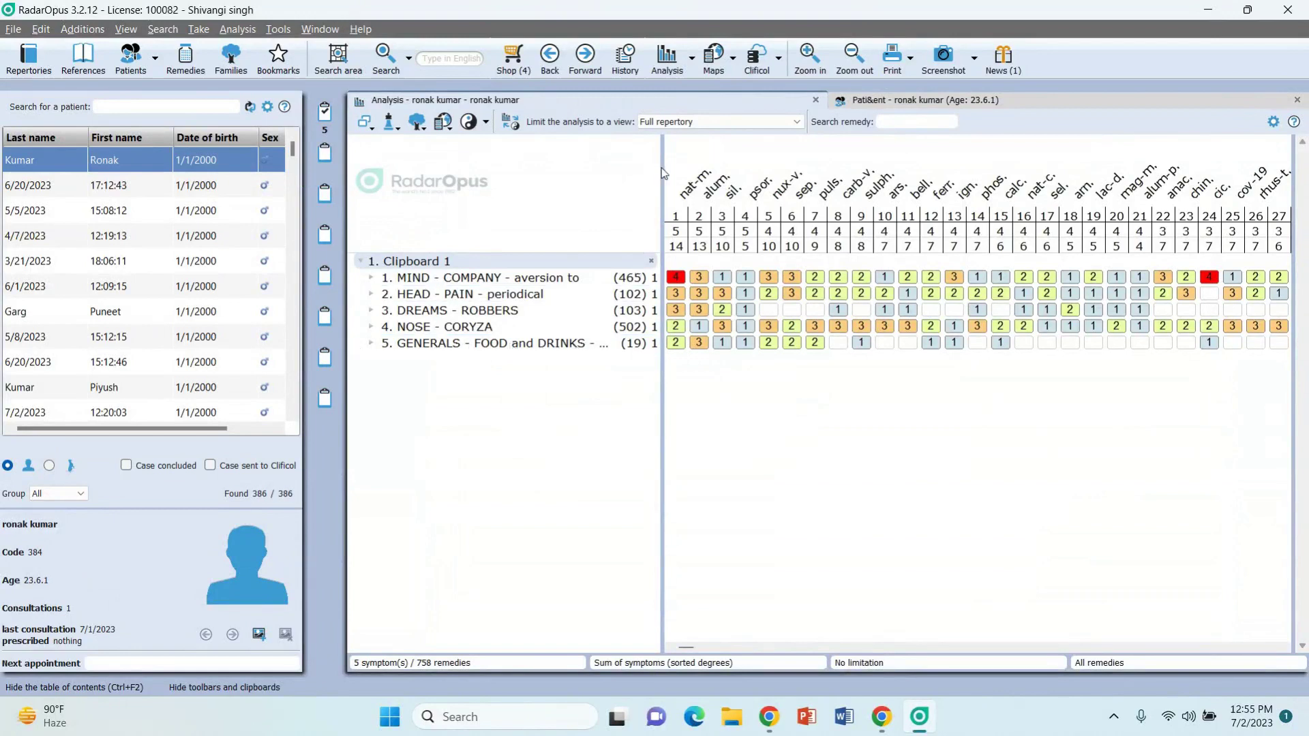
left_click_drag(662, 167, 741, 216)
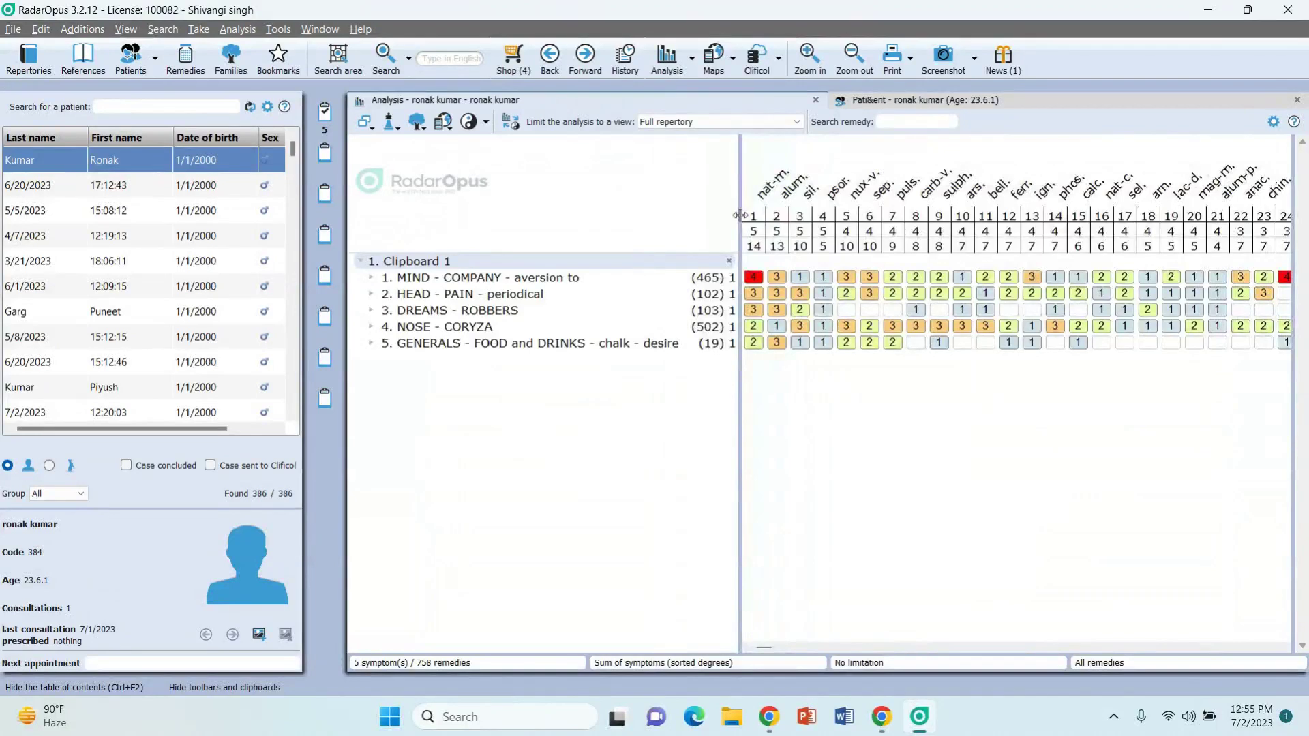
left_click(901, 104)
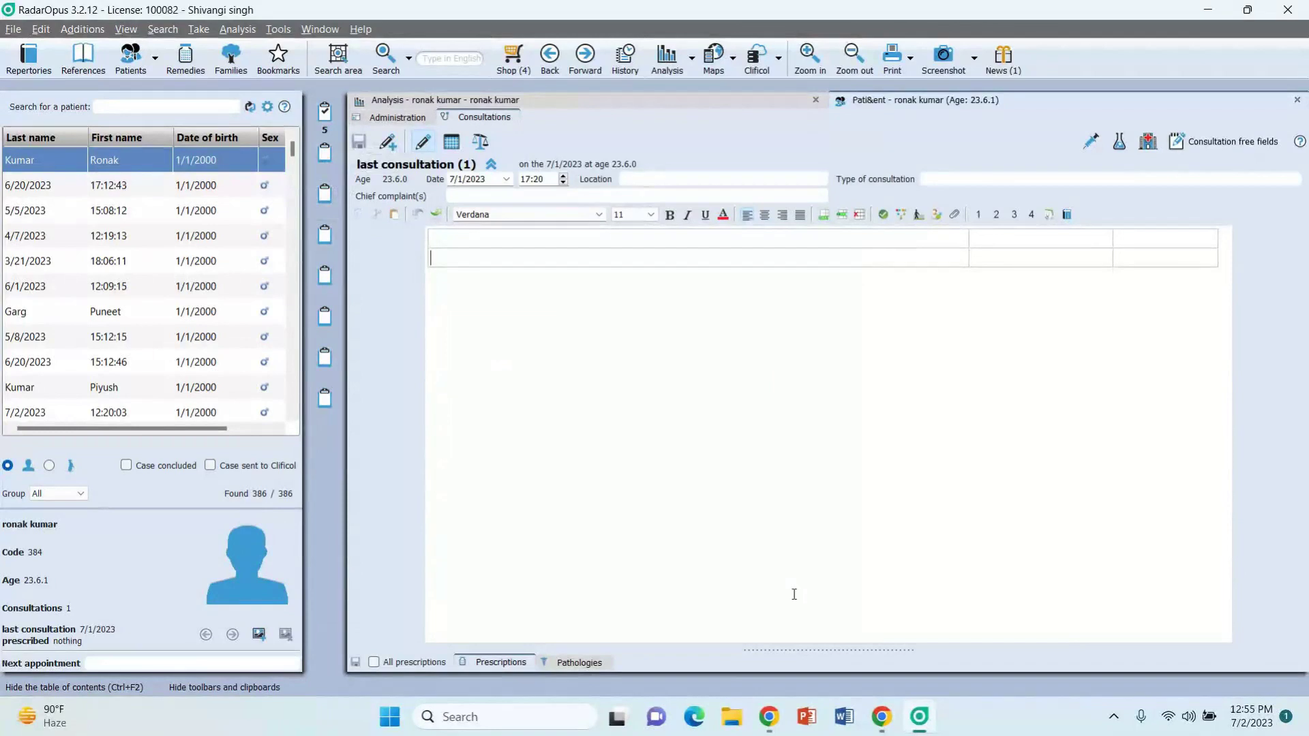
left_click(883, 716)
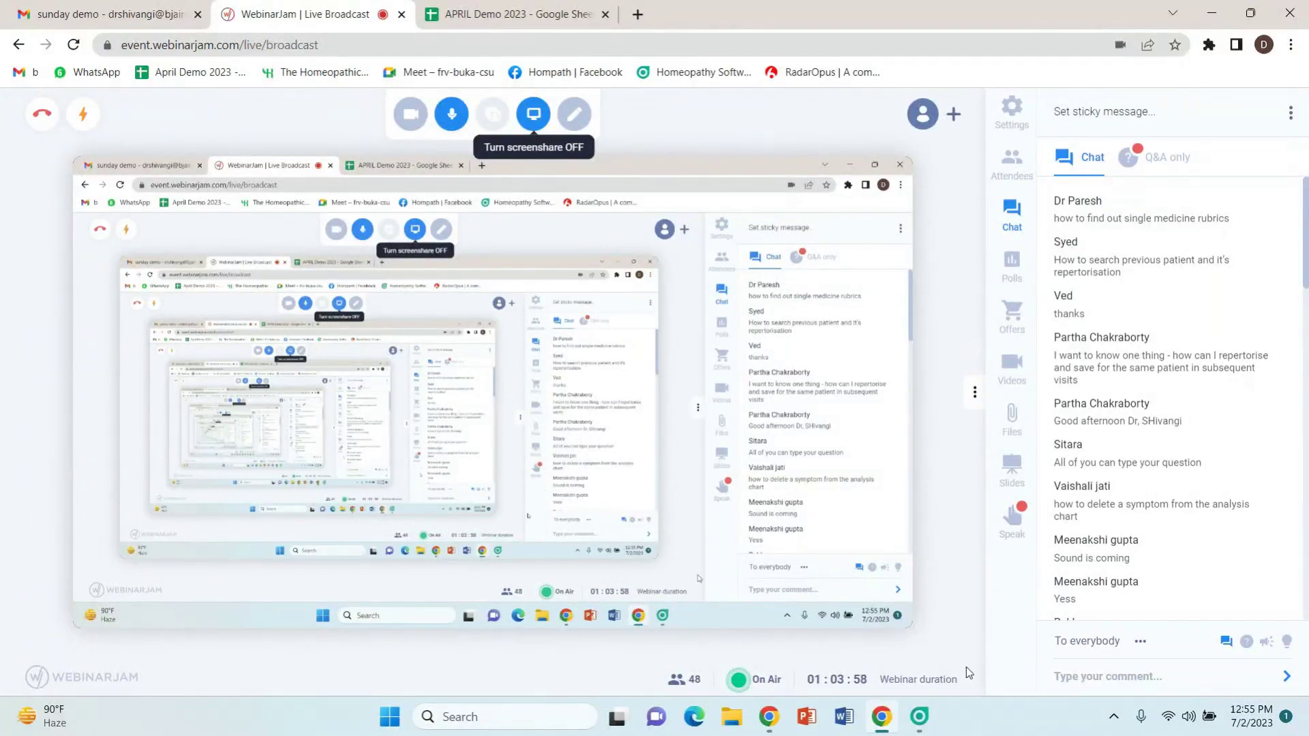
left_click(920, 716)
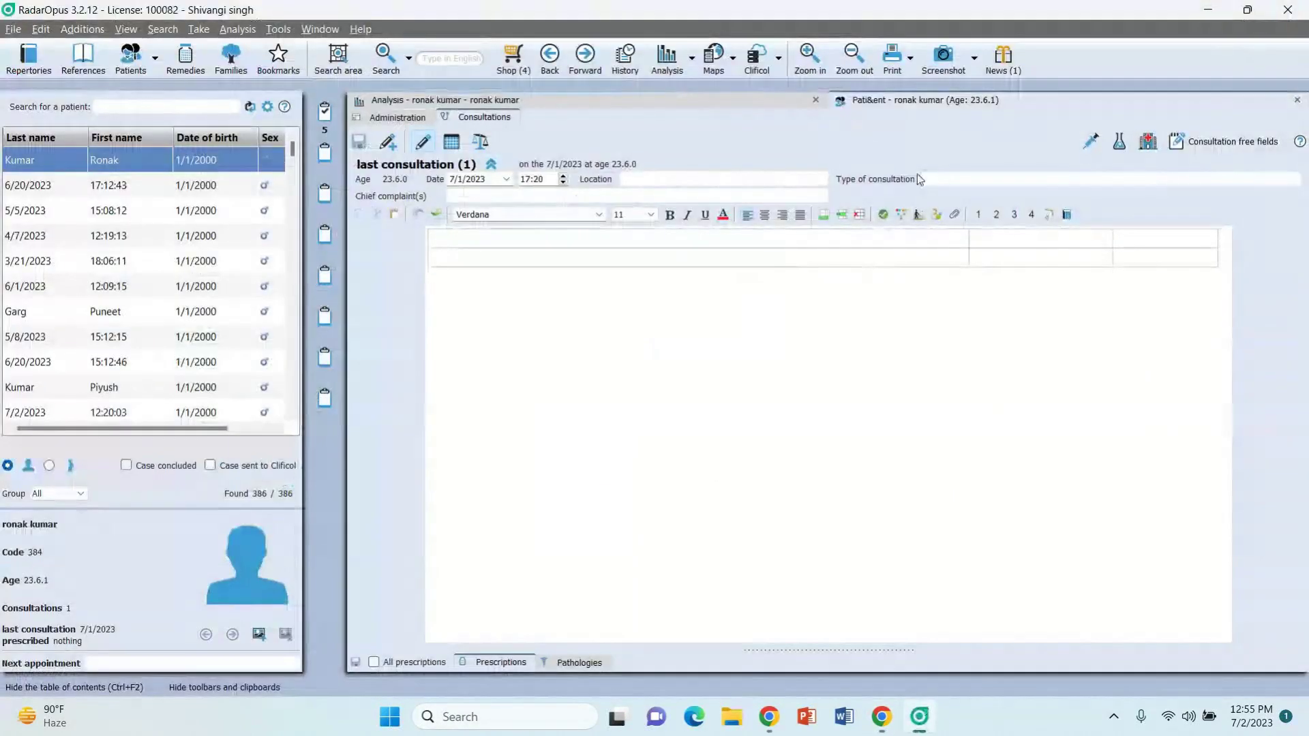
Step: Close the patient consultation and analysis windows and switch the side list to remedies
left_click(1297, 105)
left_click(1296, 105)
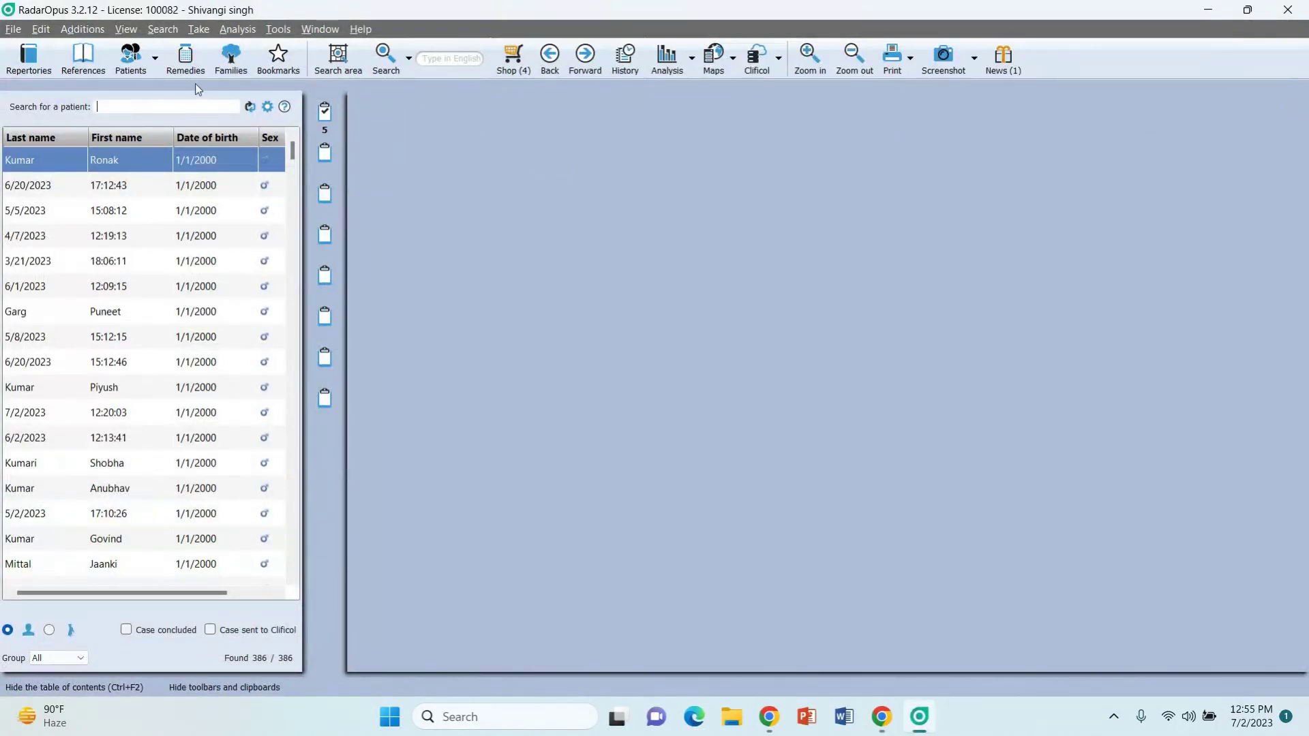
left_click(184, 53)
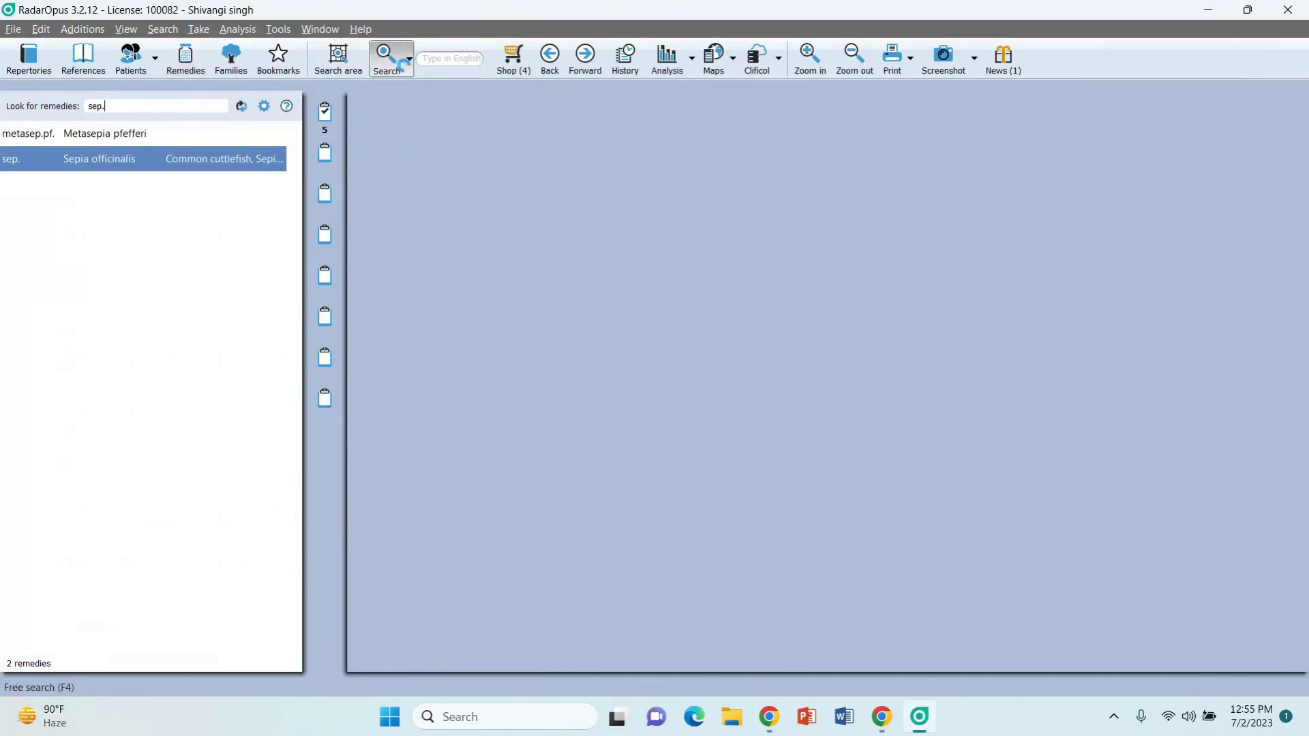
Step: Start an Advanced search with remedy 'puls.', picking Pulsatilla pratensis
left_click(402, 67)
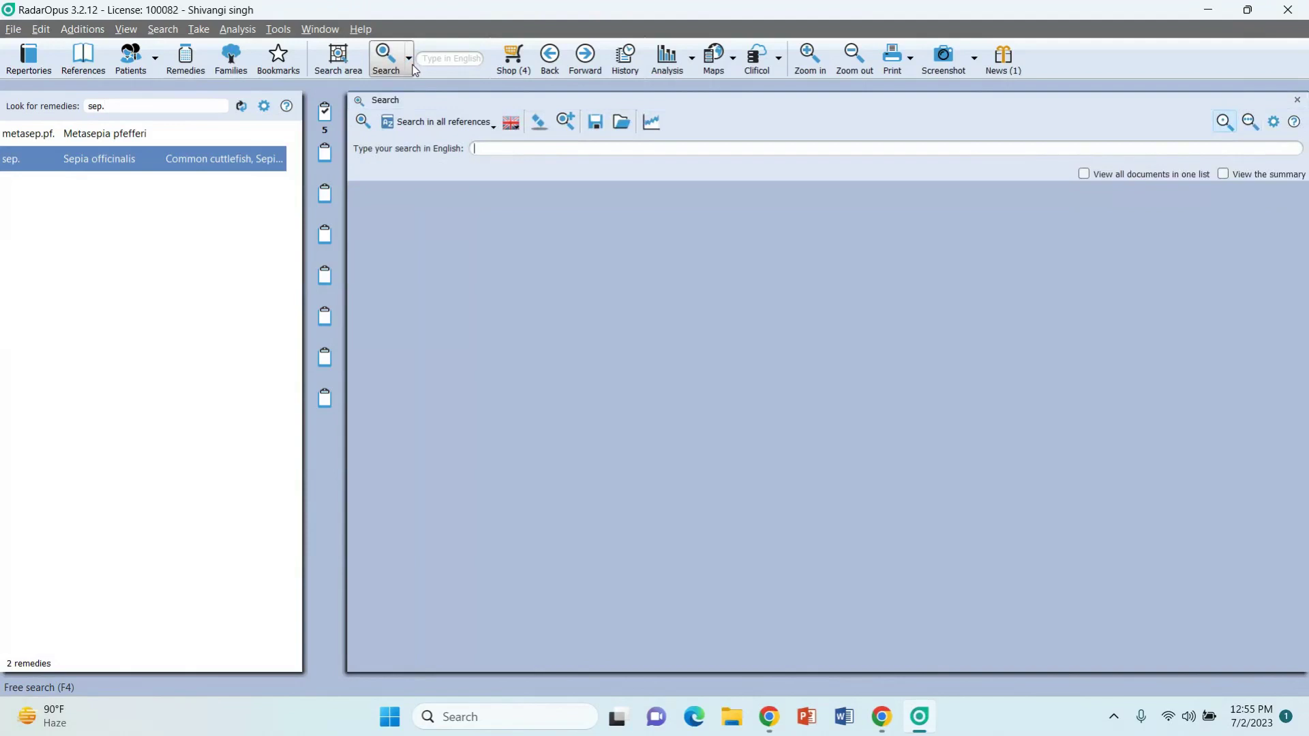
left_click(412, 64)
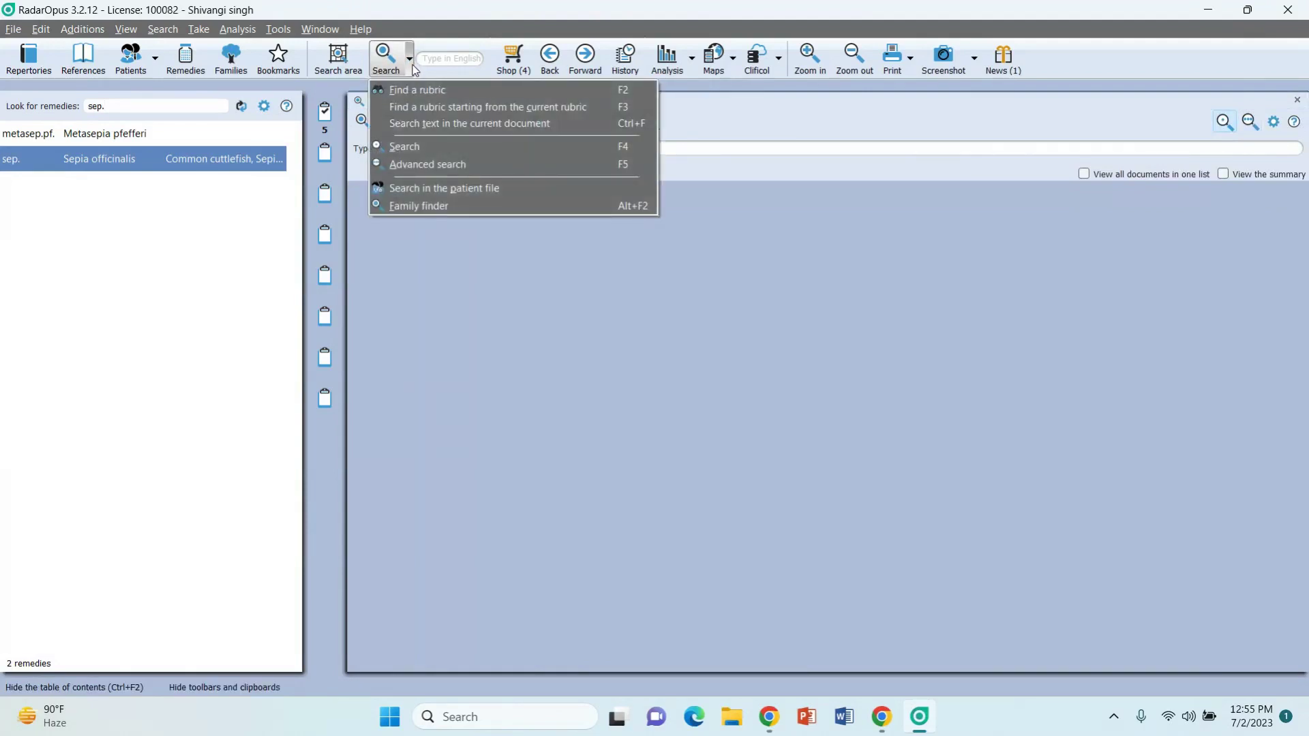
left_click(416, 165)
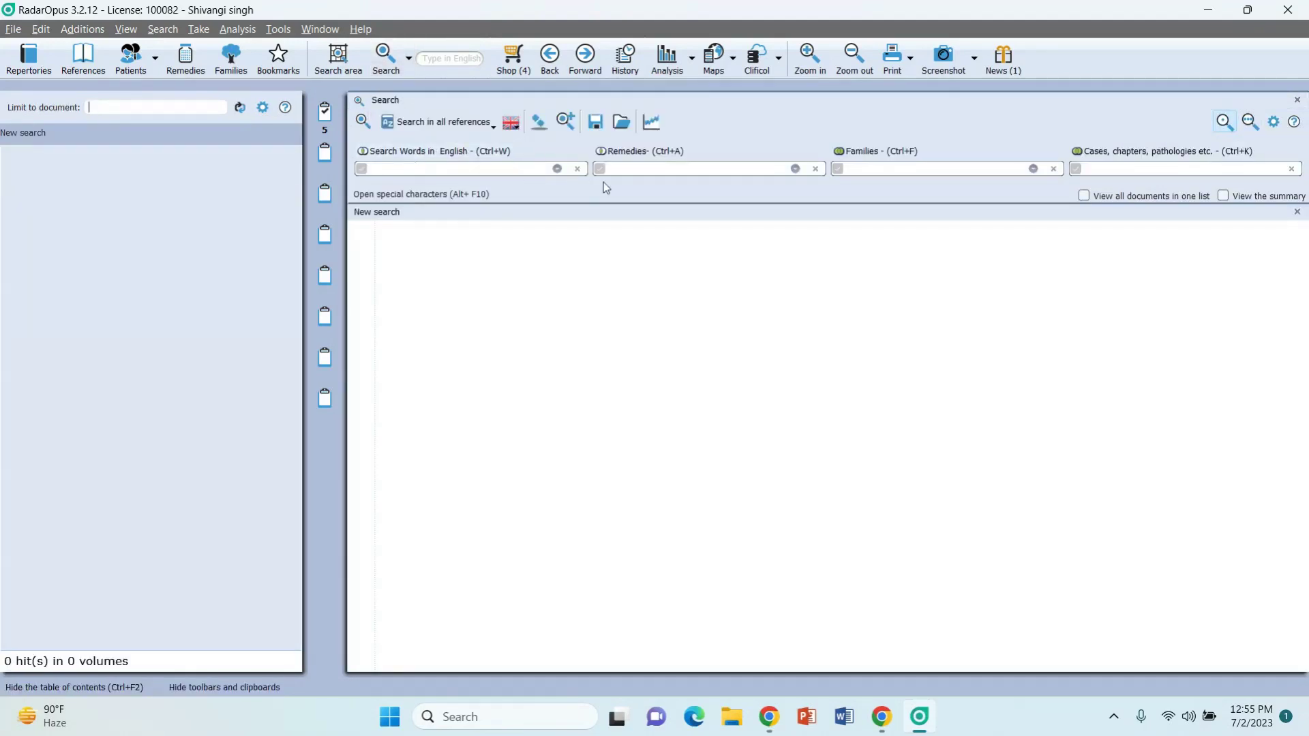
left_click(644, 167)
type("puls.")
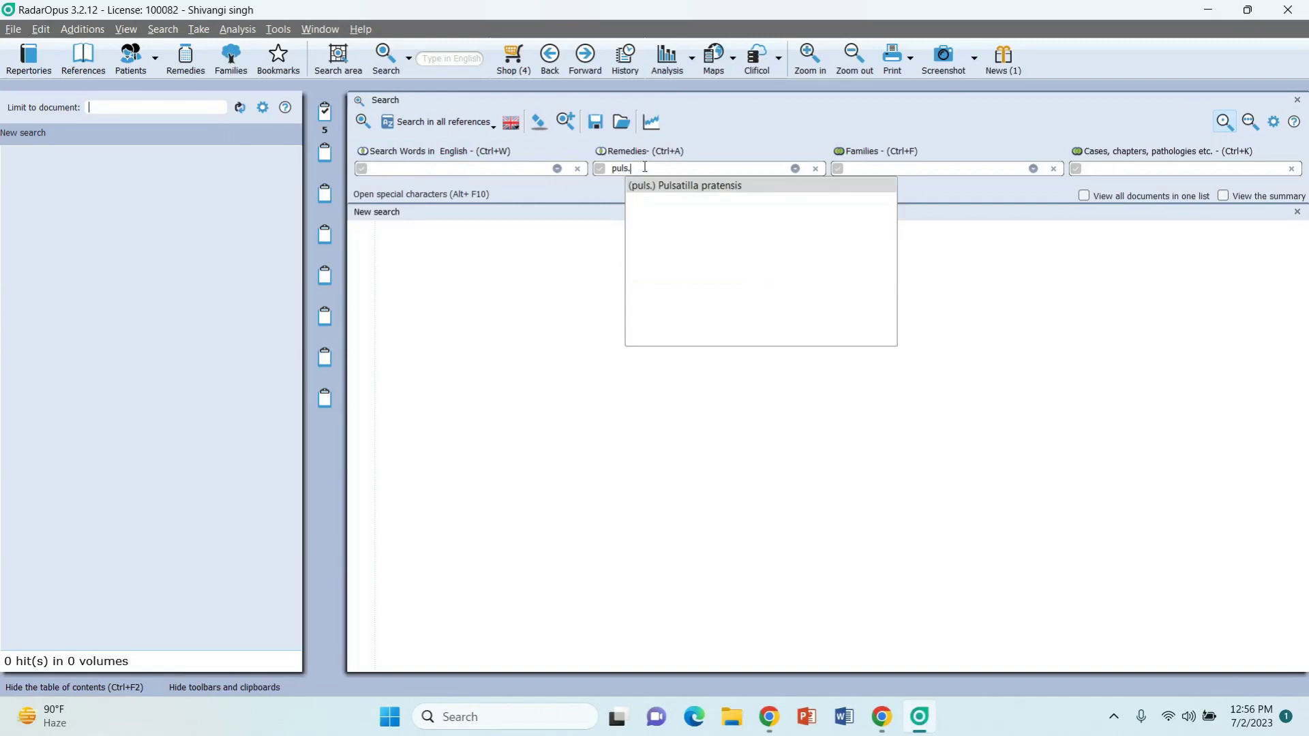
left_click(723, 191)
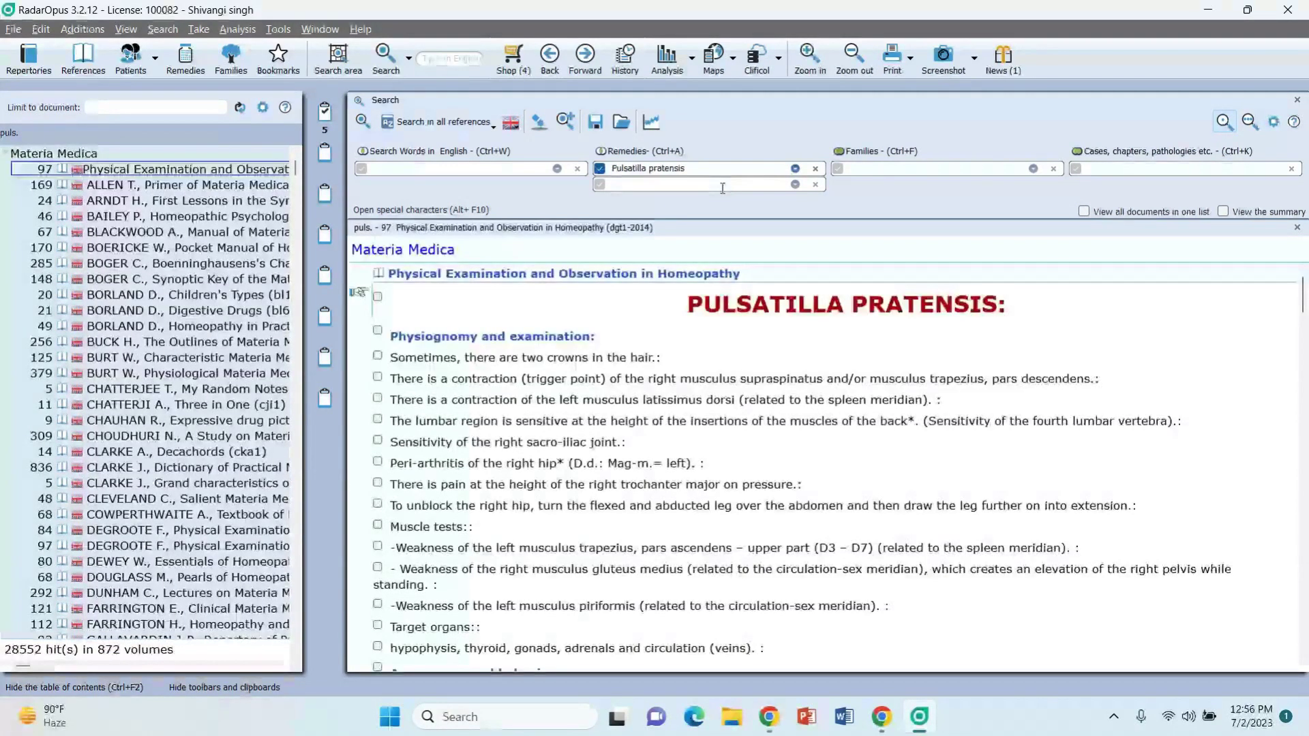
Step: Limit the Pulsatilla pratensis search to All repertories and open its Remedy extraction options
left_click(441, 127)
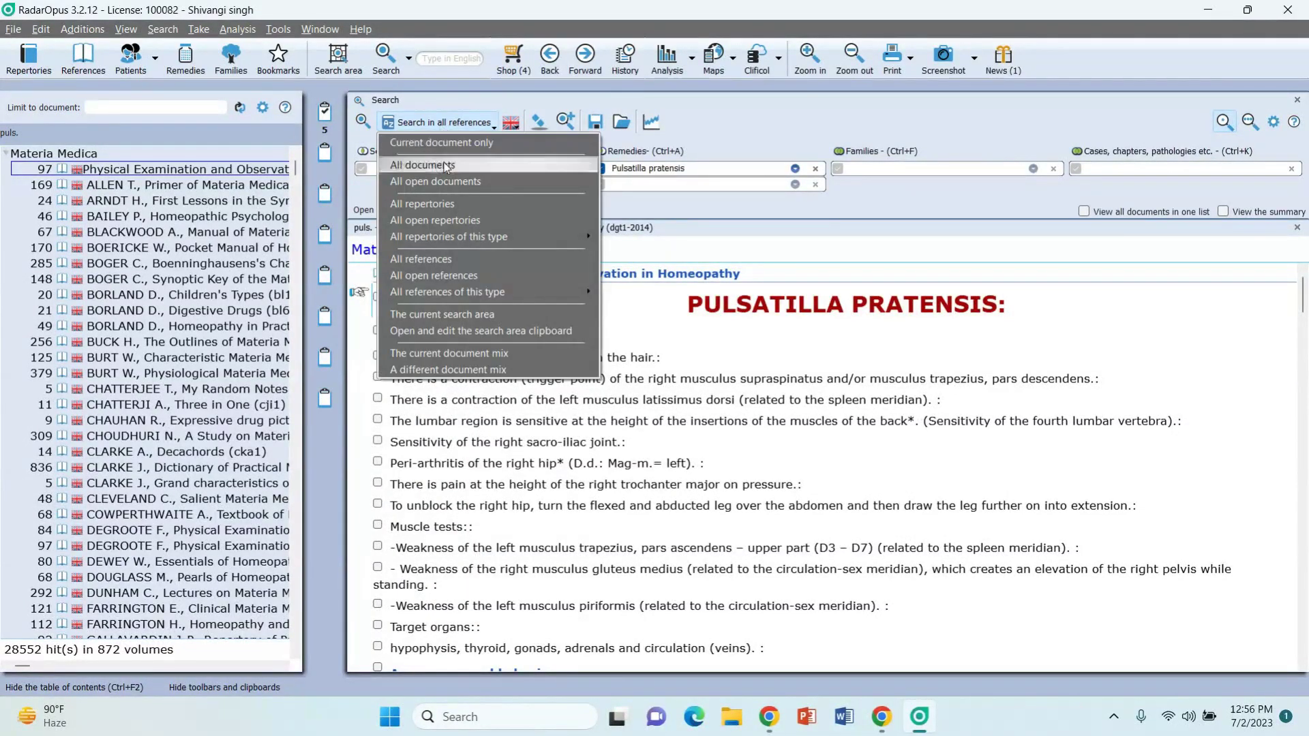
left_click(445, 202)
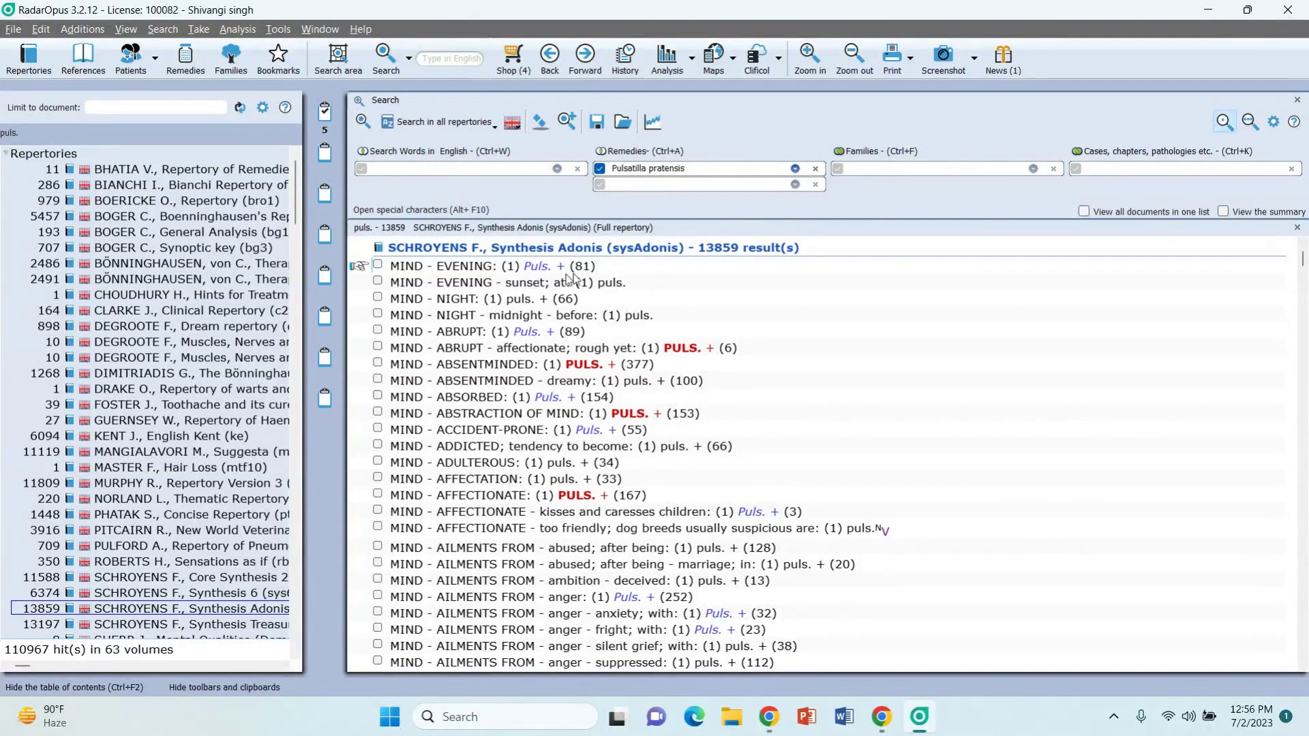
mouse_move(585, 274)
mouse_move(647, 368)
left_click(796, 169)
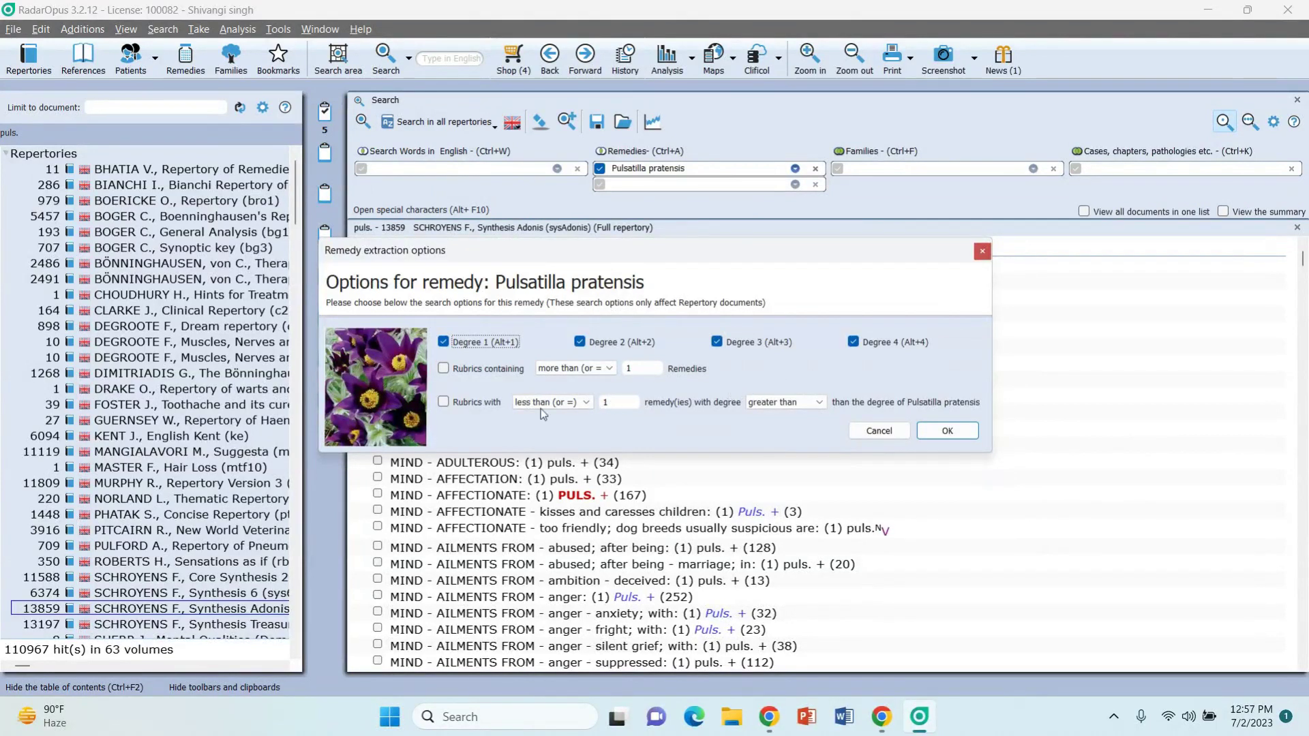
Step: Enable Rubrics containing, set it to exactly 1 Remedies, and apply with OK
left_click(444, 368)
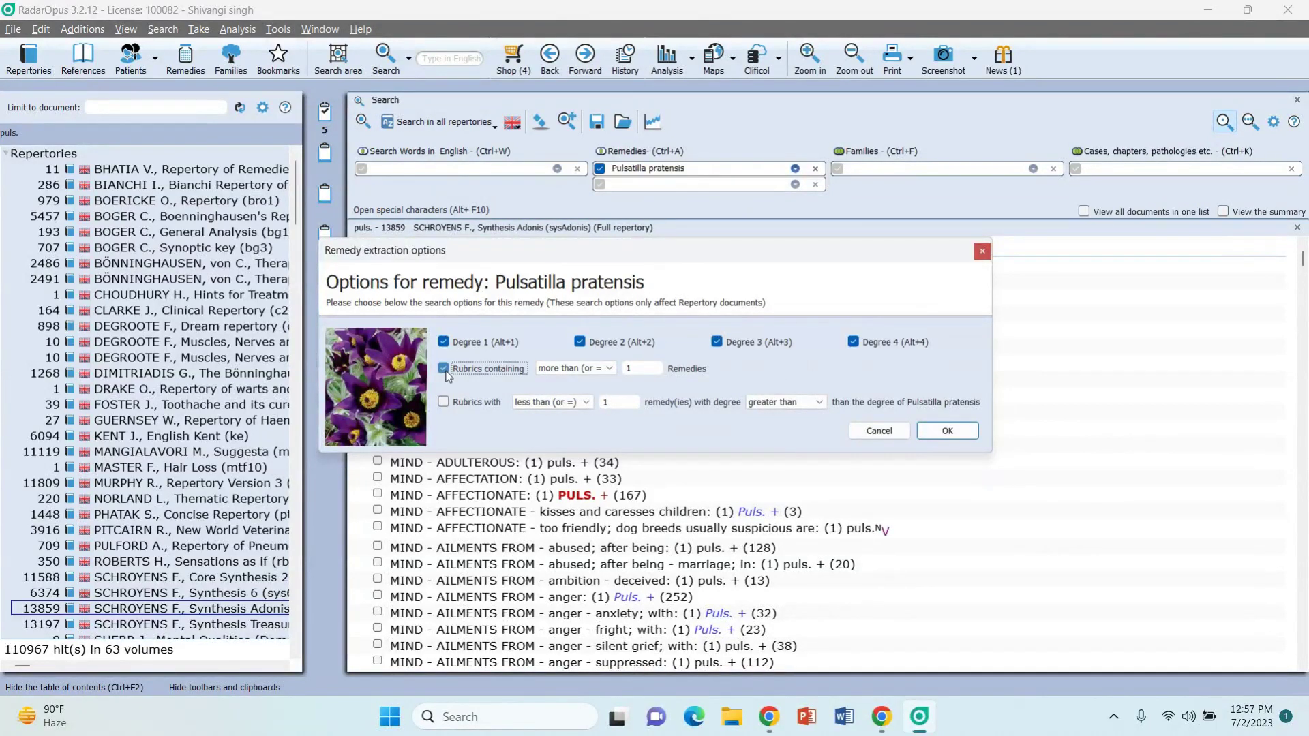
left_click(583, 369)
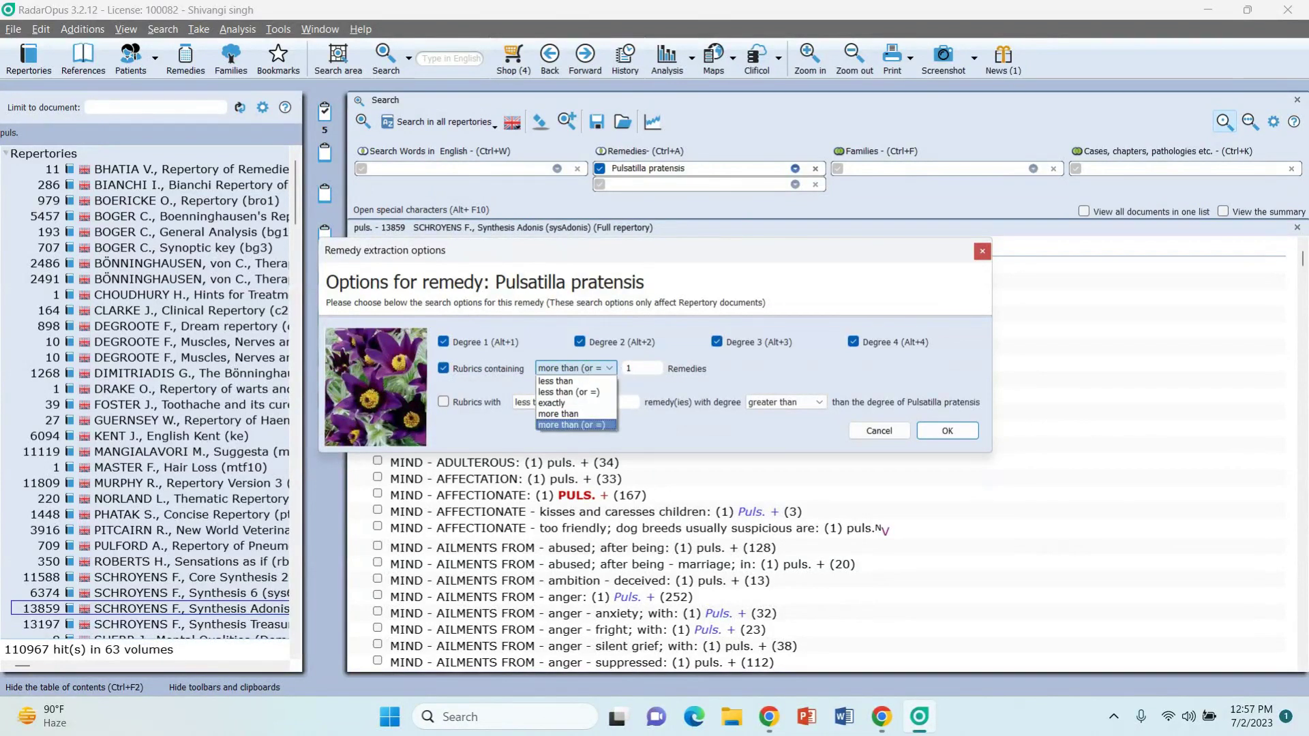
left_click(563, 404)
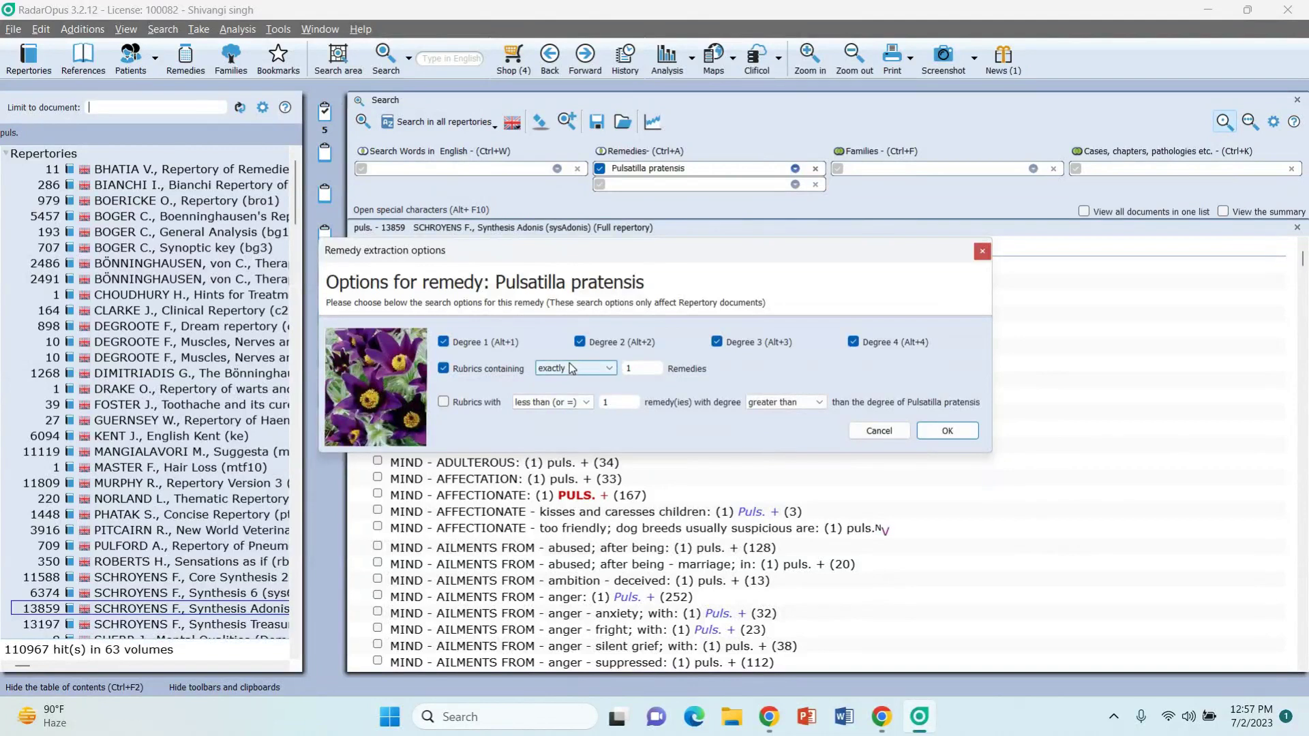
left_click(572, 371)
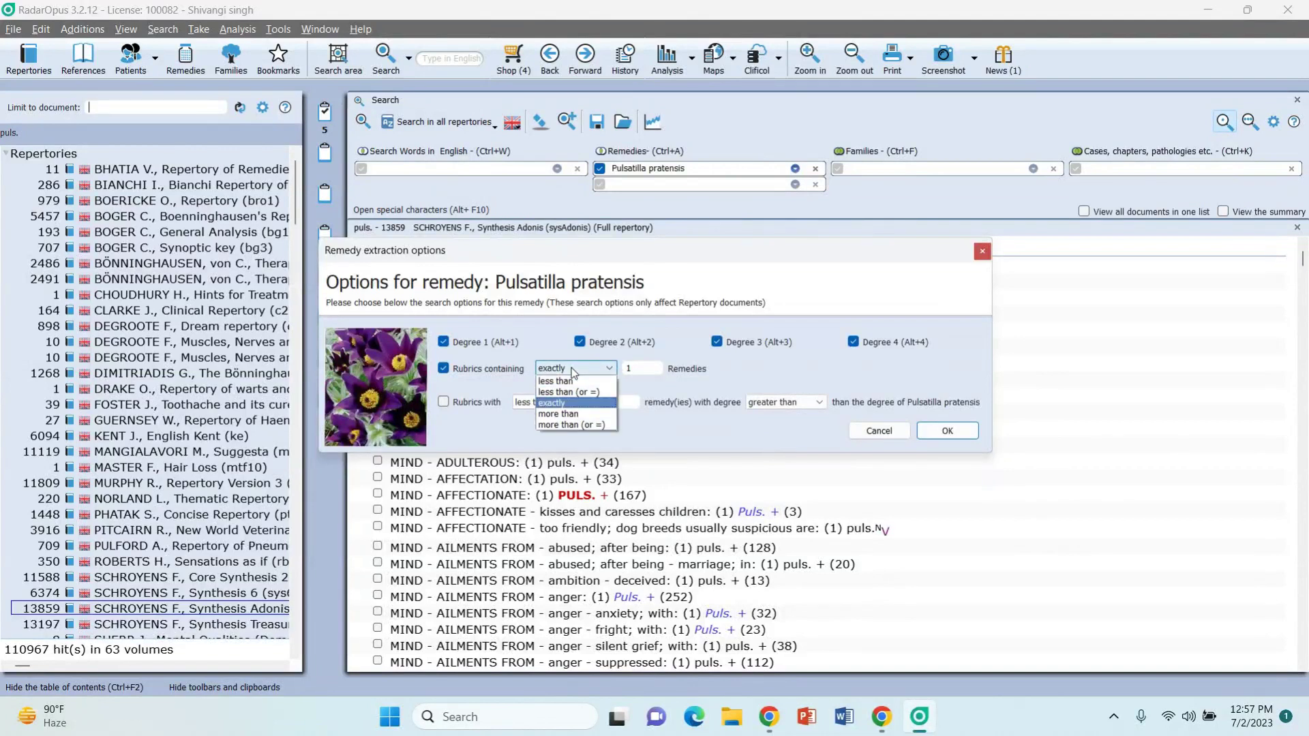
left_click(573, 371)
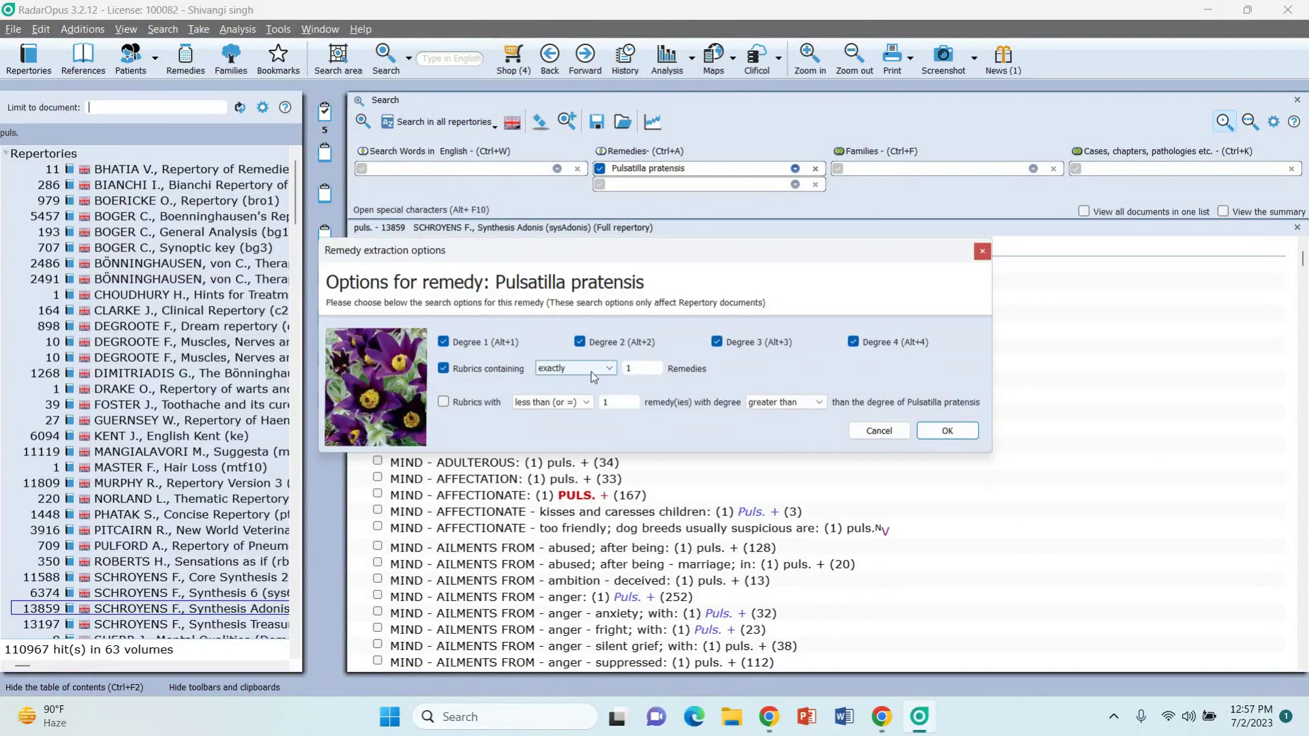
left_click(955, 438)
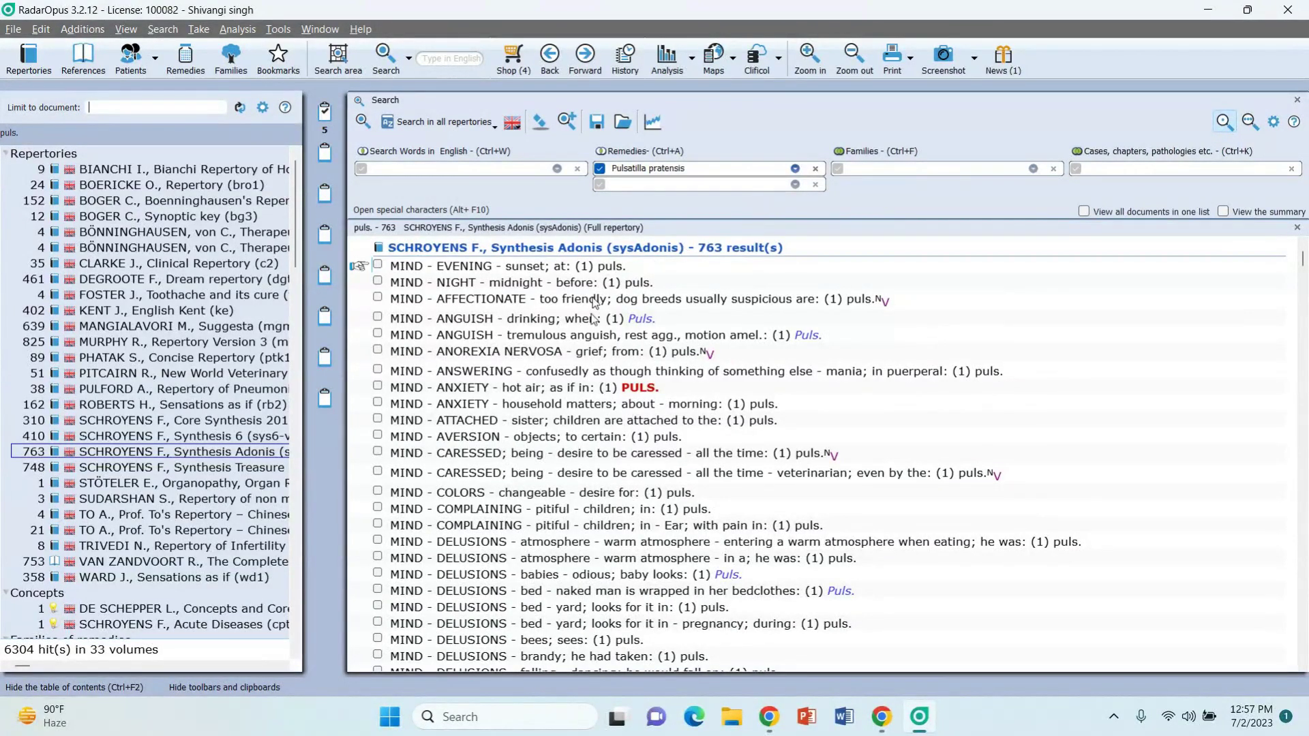
Step: Open MIND - ANXIETY - hot air in Synthesis Adonis, then go to the webinar and back to RadarOpus
scroll(574, 423, "down", 3)
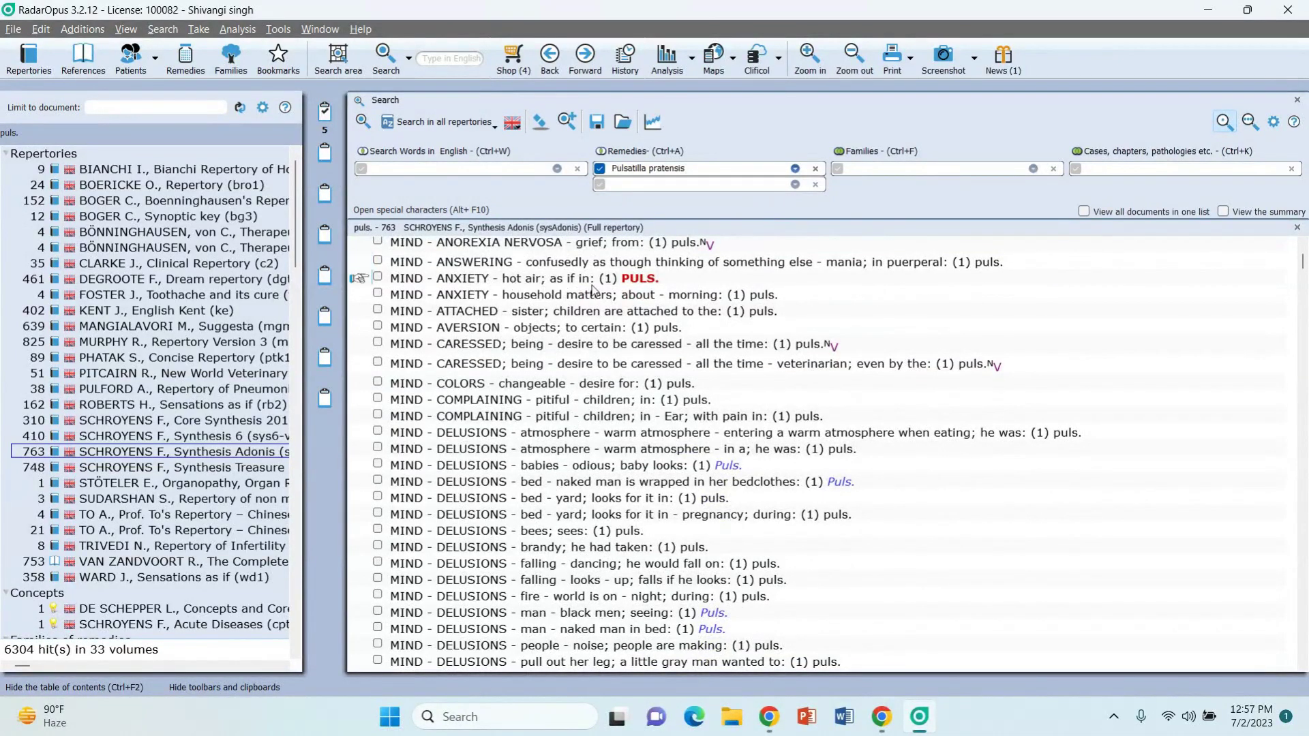
left_click(455, 278)
double_click(455, 278)
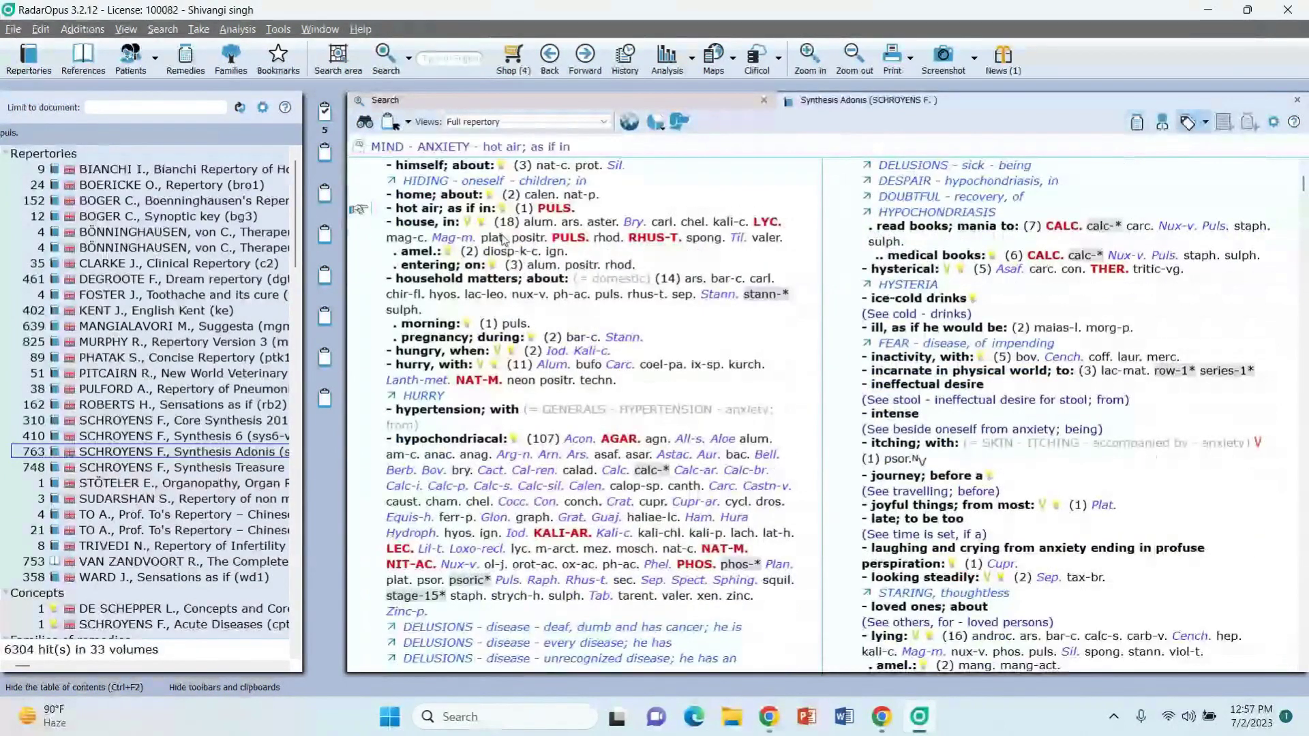
scroll(503, 239, "up", 1)
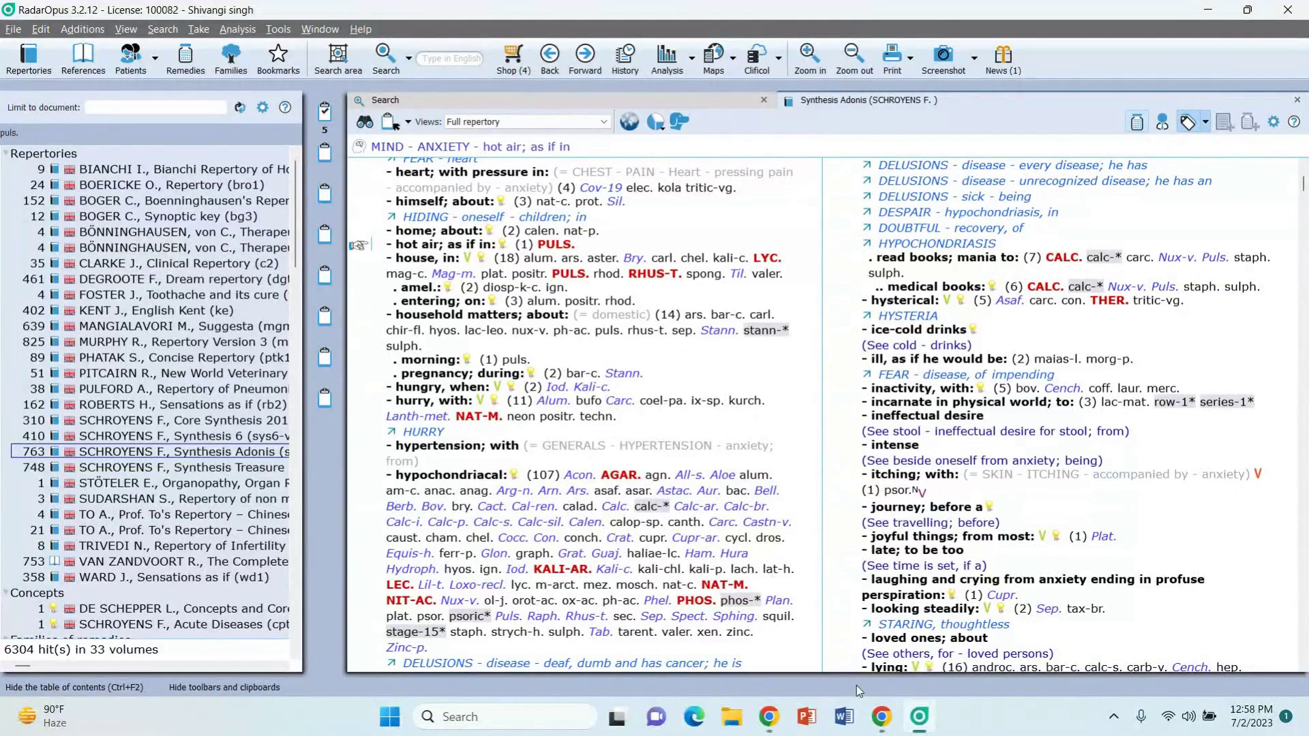
left_click(882, 717)
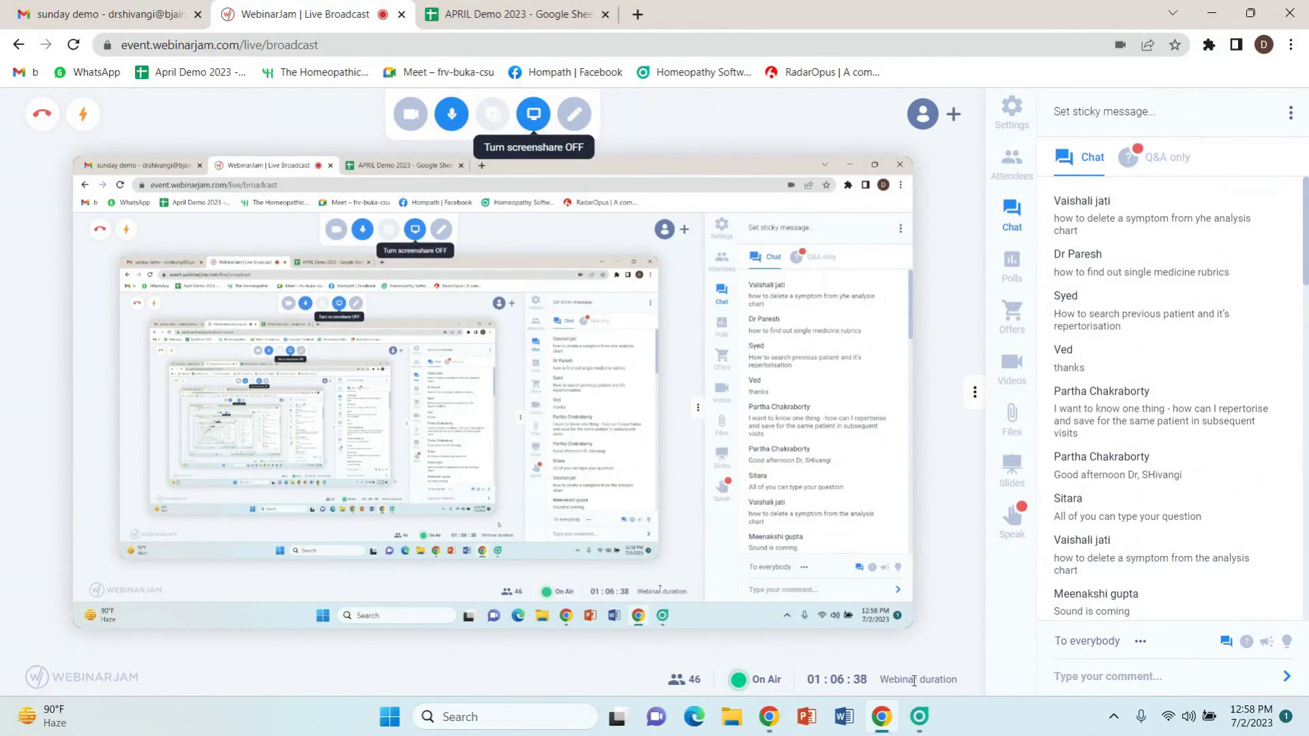
left_click(920, 715)
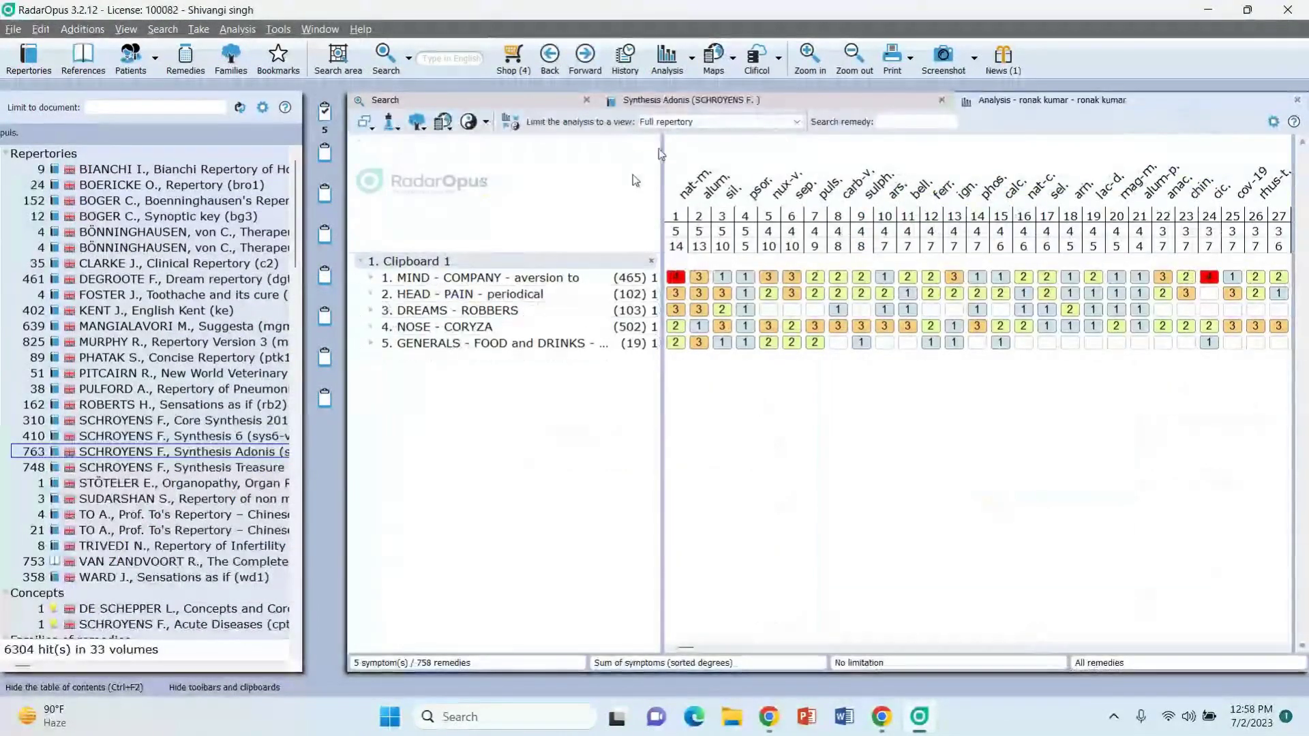
Step: Widen the analysis rubric list to full names and delete the GENERALS - FOOD and DRINKS - chalk - desire rubric
left_click_drag(662, 148, 768, 179)
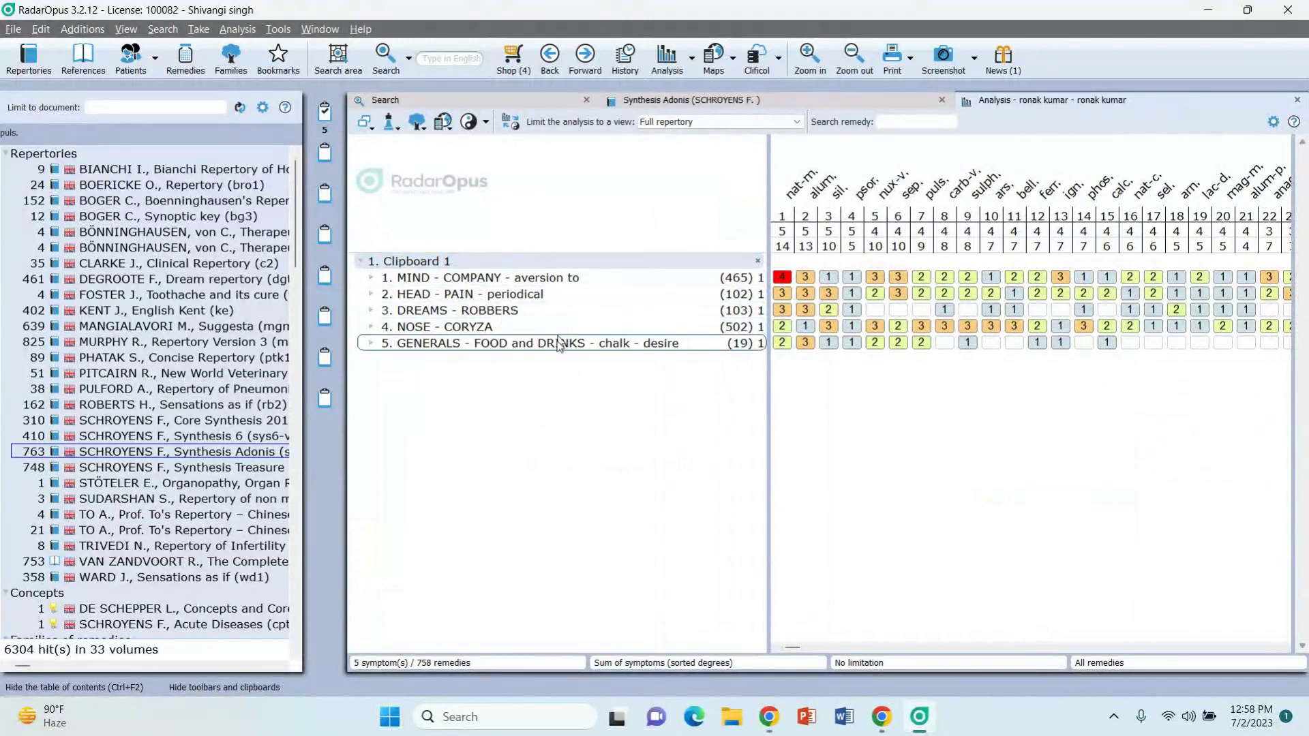
mouse_move(558, 345)
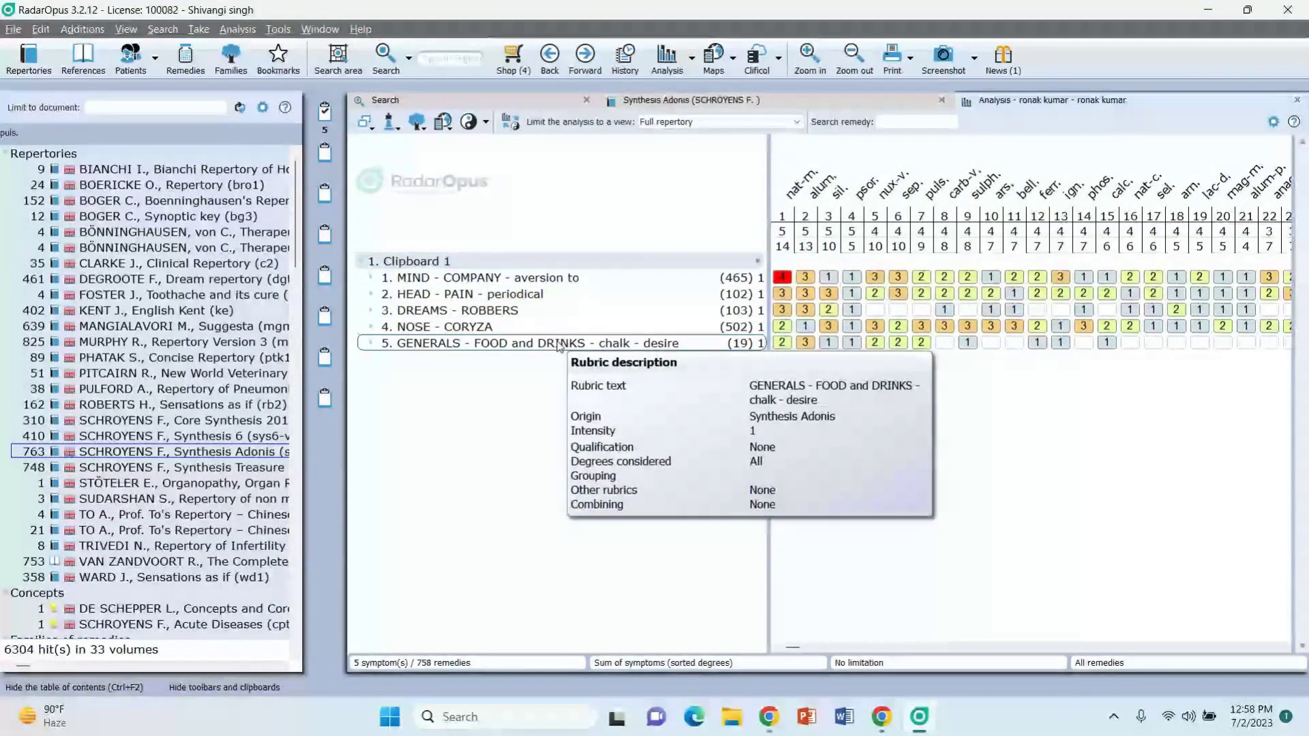
right_click(558, 345)
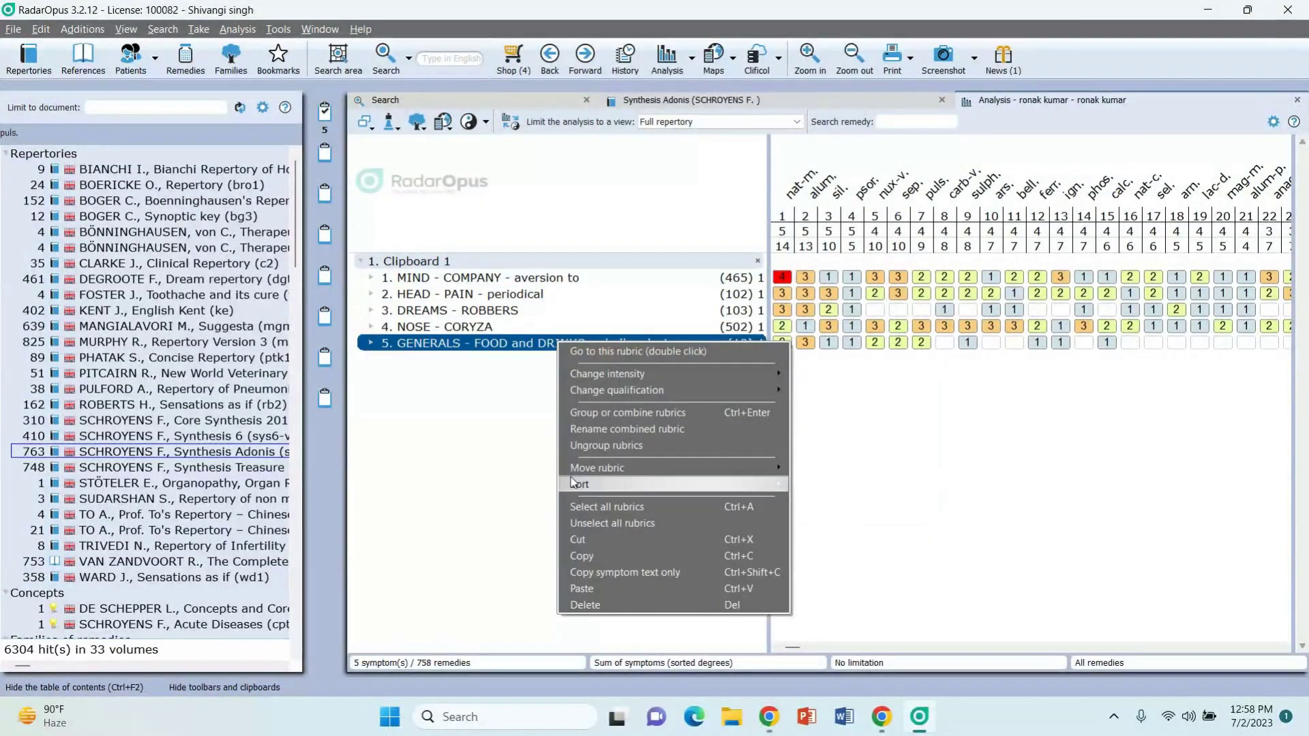
left_click(619, 610)
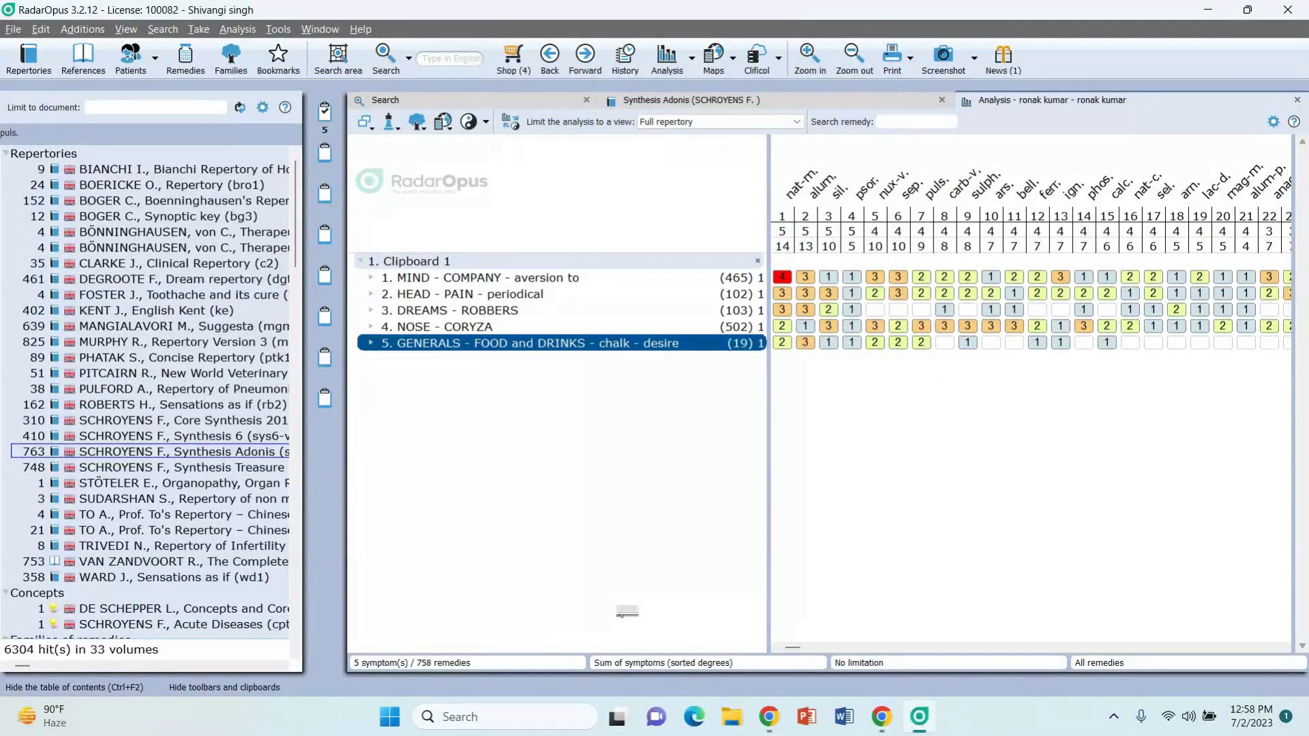